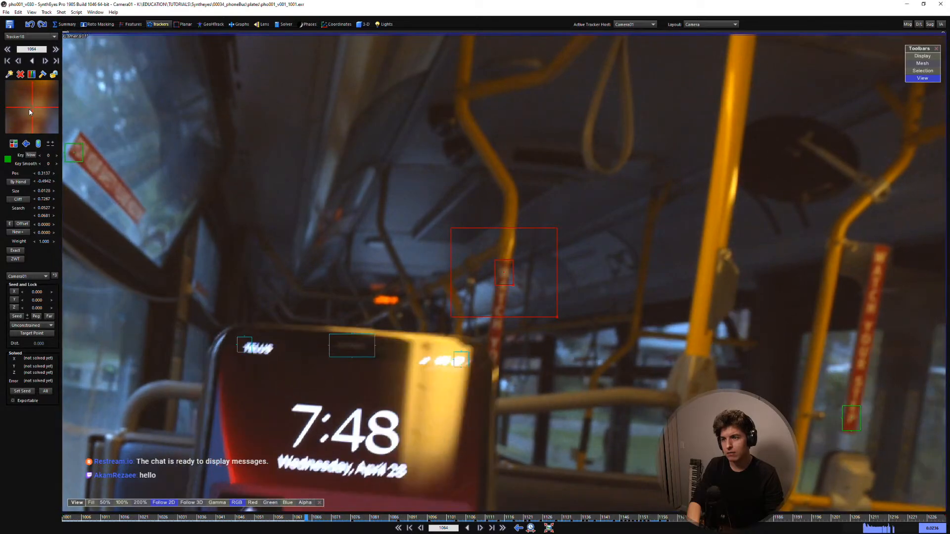
# Review the tracker on the yellow pole's red sticker, from frame 1058 forward to frame 1146
pyautogui.scroll(-1, 29, 112)
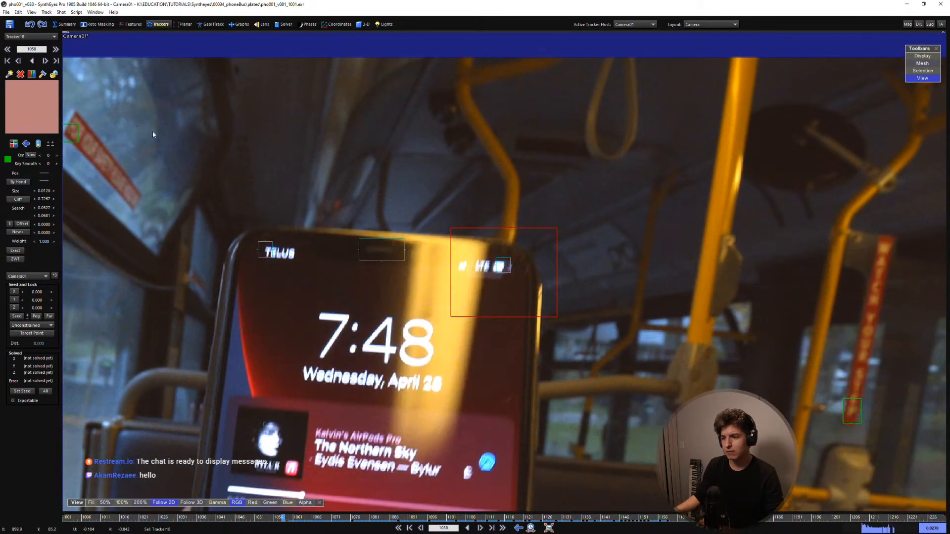
pyautogui.scroll(-2, 218, 183)
pyautogui.press('s')
pyautogui.press('f')
pyautogui.press('f')
pyautogui.press('f')
pyautogui.press('f')
pyautogui.press('f')
pyautogui.press('f')
pyautogui.press('f')
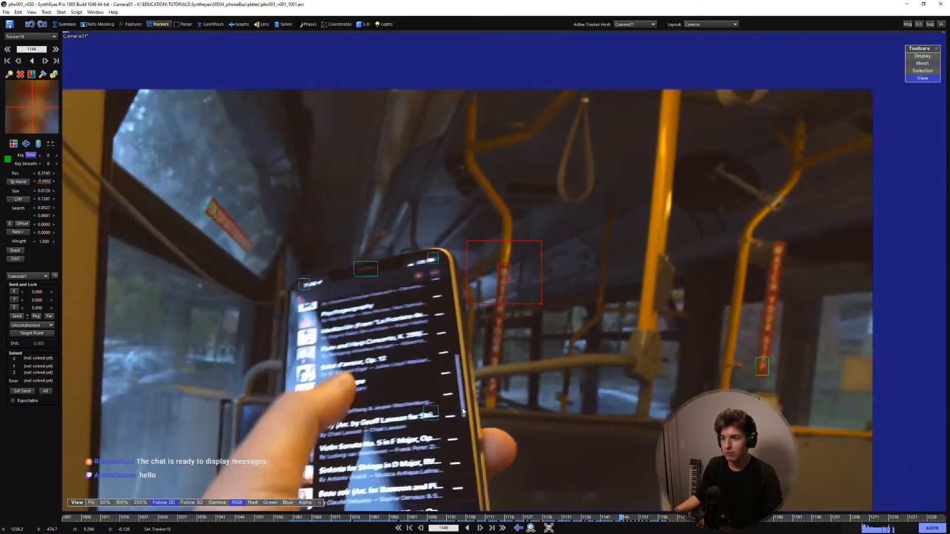
# Check the pole sticker tracker's keyframes near the end of its track, around frames 1150 to 1156
pyautogui.press('a')
pyautogui.press('a')
pyautogui.press('a')
pyautogui.press('a')
pyautogui.press('a')
pyautogui.press('a')
pyautogui.press('a')
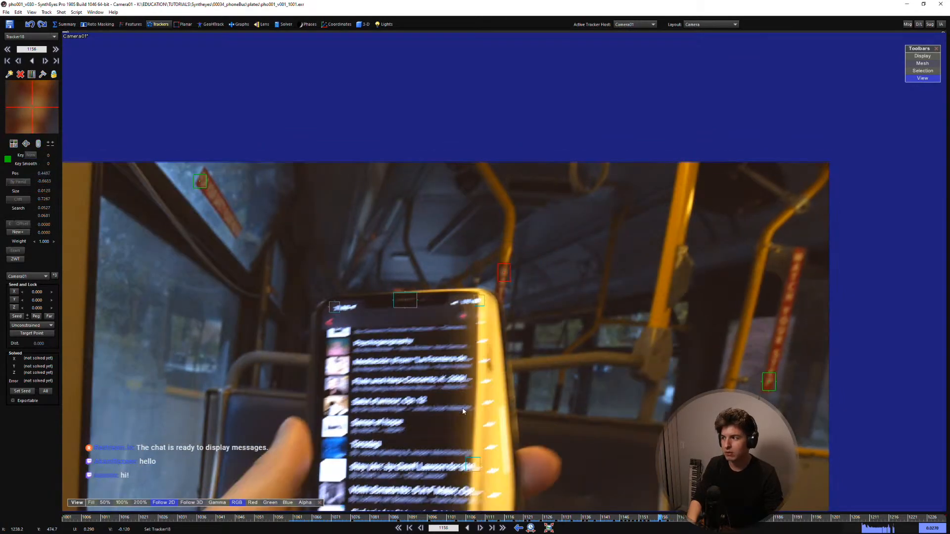
pyautogui.press('f')
pyautogui.press('f')
pyautogui.press('f')
pyautogui.press('f')
pyautogui.press('f')
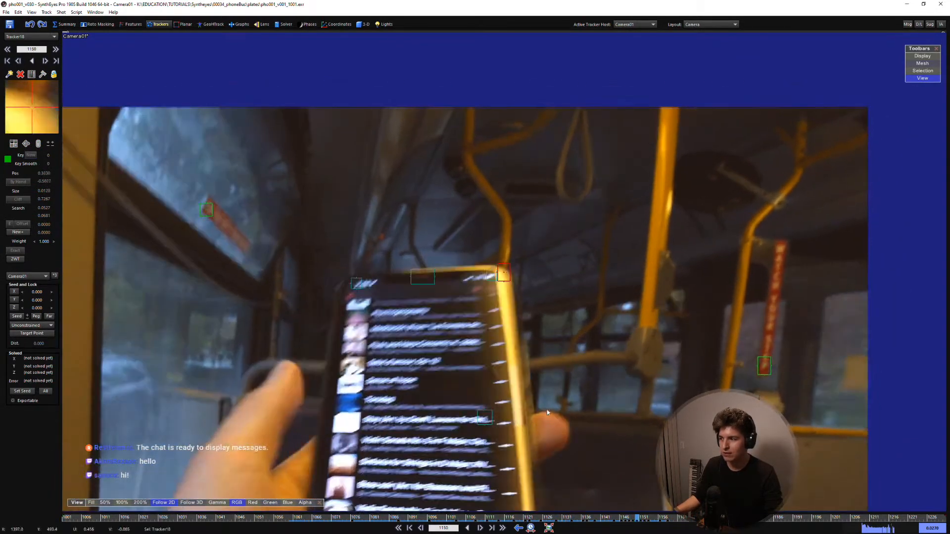
# Scrub the whole shot to frame 1178 and back to frame 1059 to check where the trackers are present
pyautogui.scroll(-3, 529, 374)
pyautogui.moveTo(528, 374); pyautogui.dragTo(564, 377, button='middle')
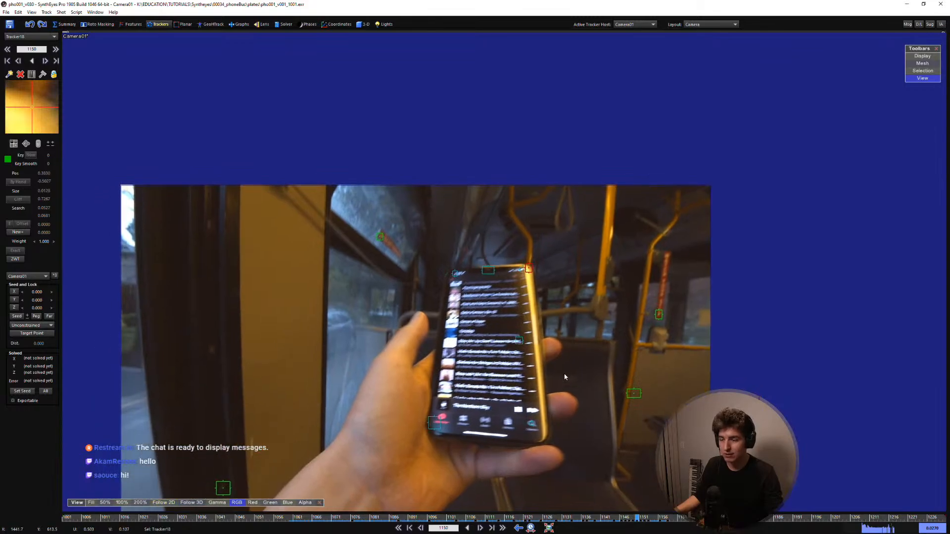
pyautogui.moveTo(346, 516); pyautogui.dragTo(745, 517)
pyautogui.scroll(-2, 520, 342)
pyautogui.moveTo(510, 358); pyautogui.dragTo(535, 329, button='middle')
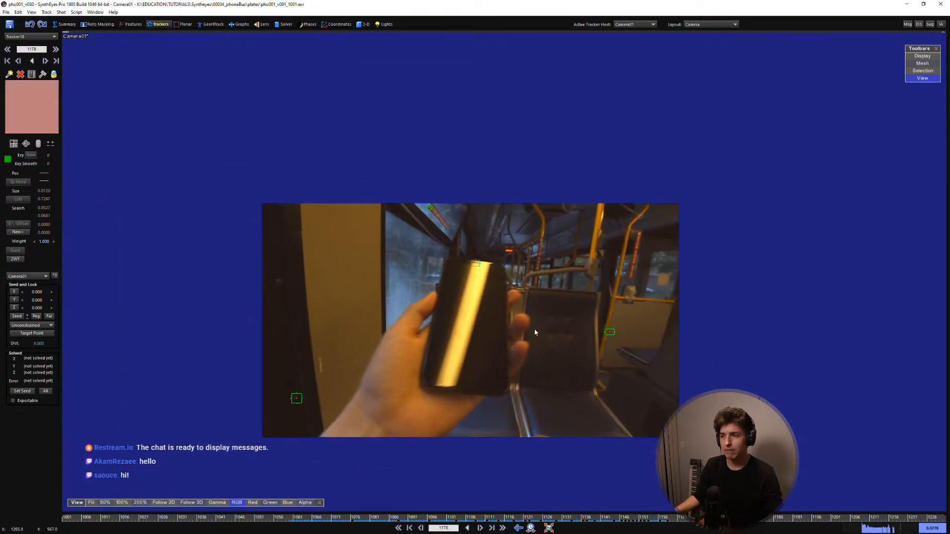
pyautogui.scroll(1, 505, 361)
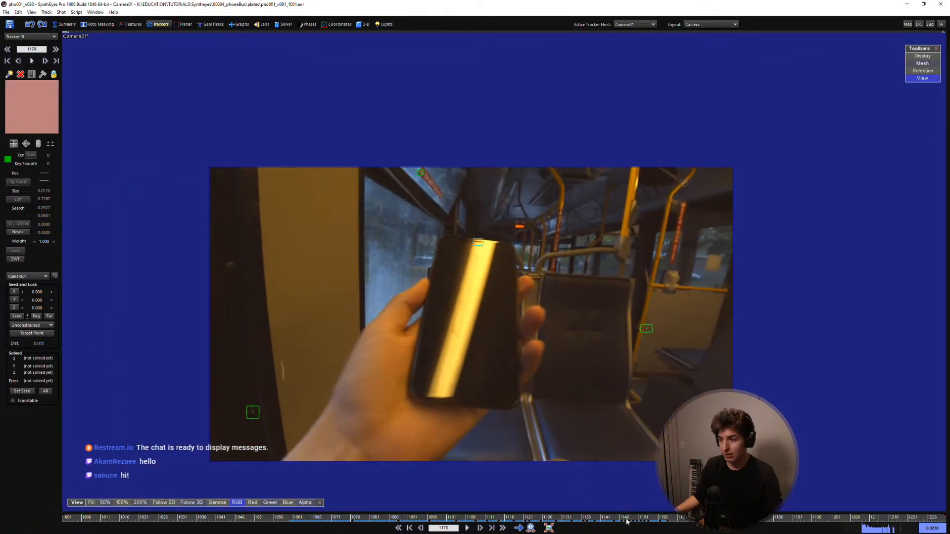
pyautogui.moveTo(626, 518); pyautogui.dragTo(287, 517)
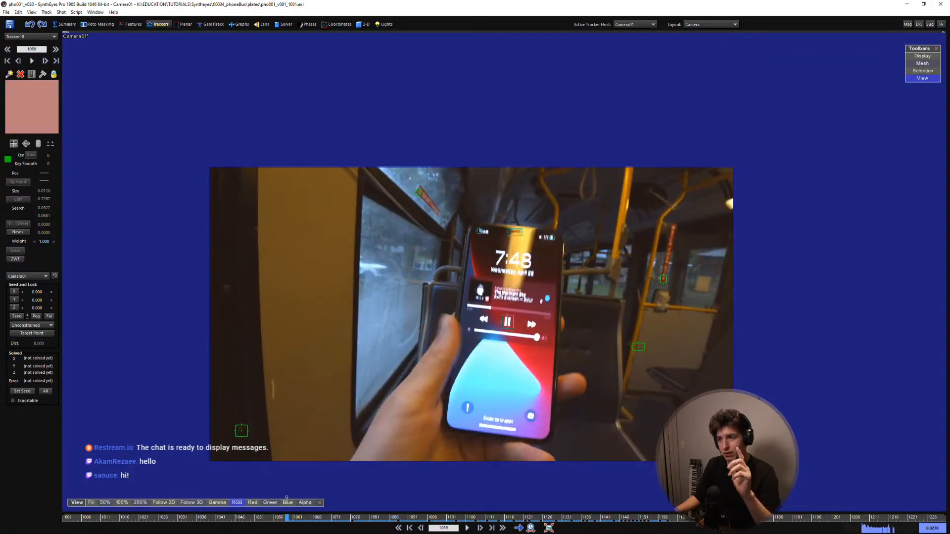
# Examine the phone's pause-icon tracker and the tracker on the pole beside the bus door across frames 1042 to 1111
pyautogui.click(507, 322)
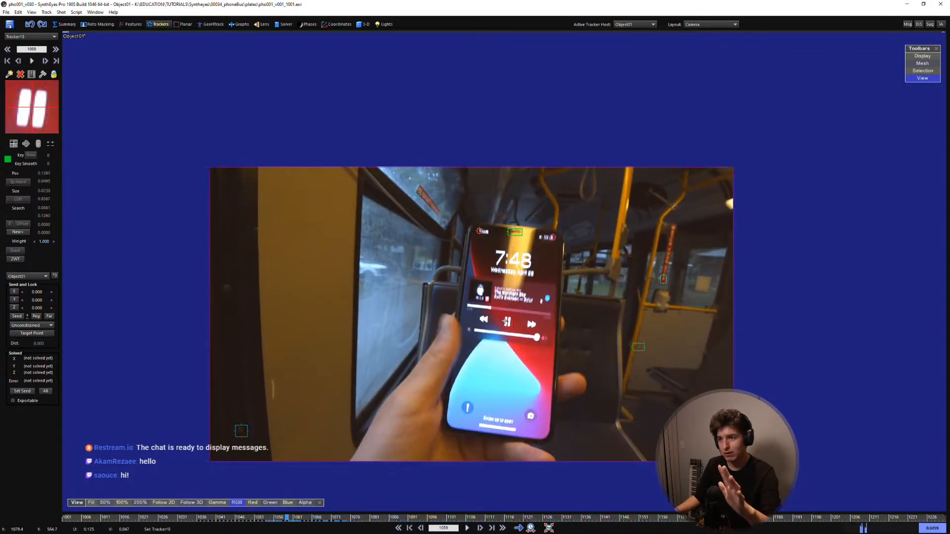
pyautogui.click(634, 347)
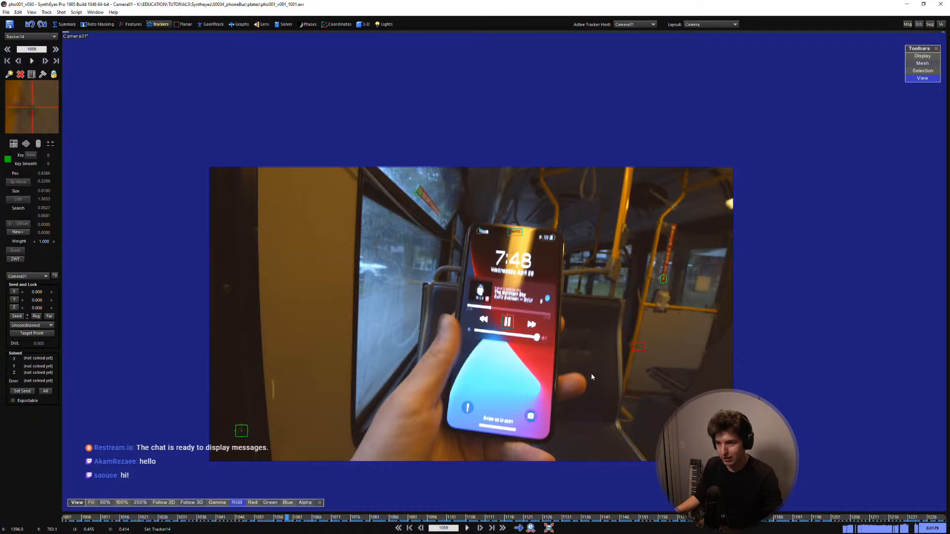
pyautogui.scroll(3, 592, 350)
pyautogui.moveTo(287, 517); pyautogui.dragTo(221, 517)
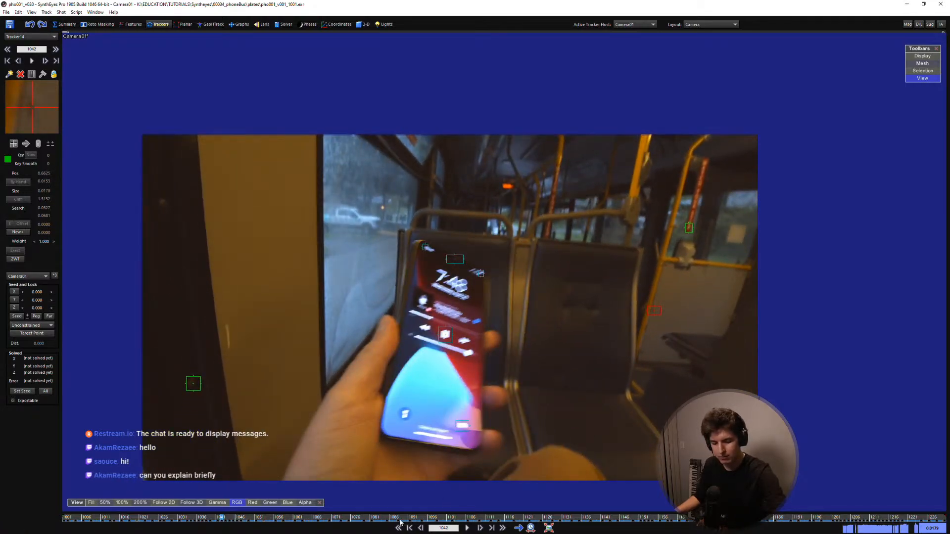
pyautogui.scroll(2, 429, 412)
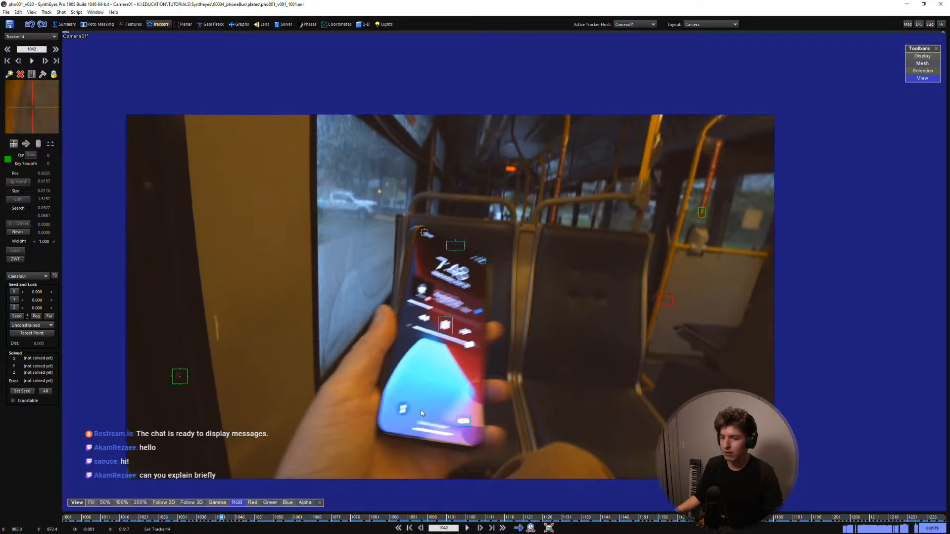
pyautogui.moveTo(449, 414); pyautogui.dragTo(454, 409, button='middle')
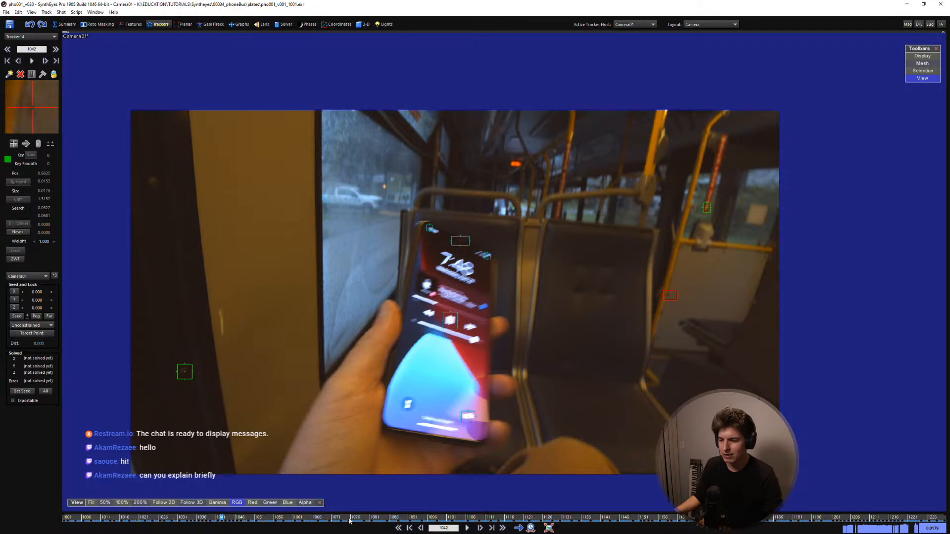
pyautogui.moveTo(349, 519); pyautogui.dragTo(487, 518)
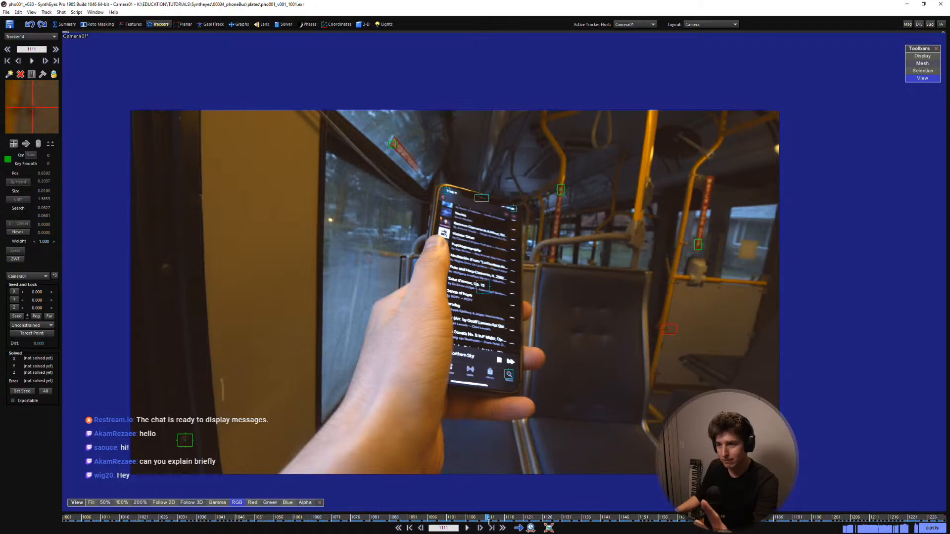
# Inspect the phone screen tracker, clear the selection and make Camera01 the active tracker host
pyautogui.click(489, 285)
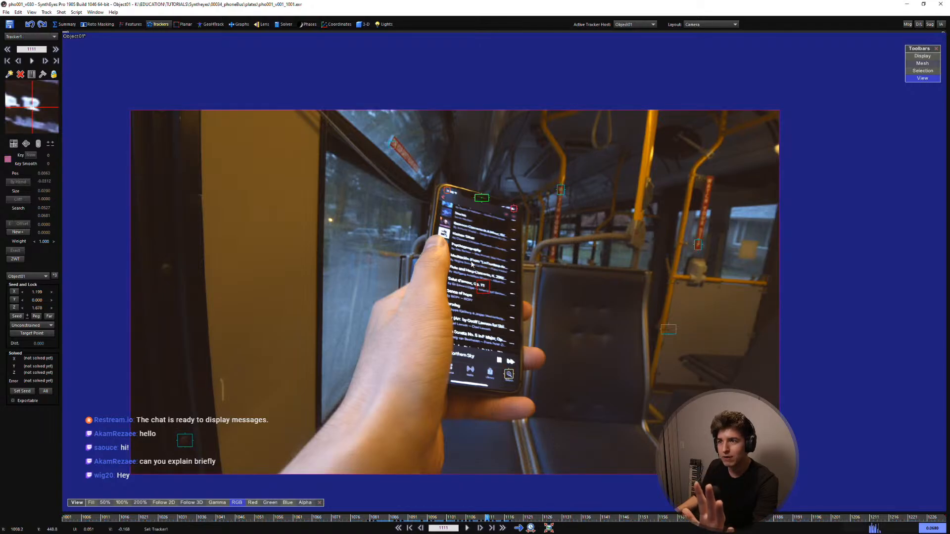
pyautogui.click(415, 204)
pyautogui.click(76, 12)
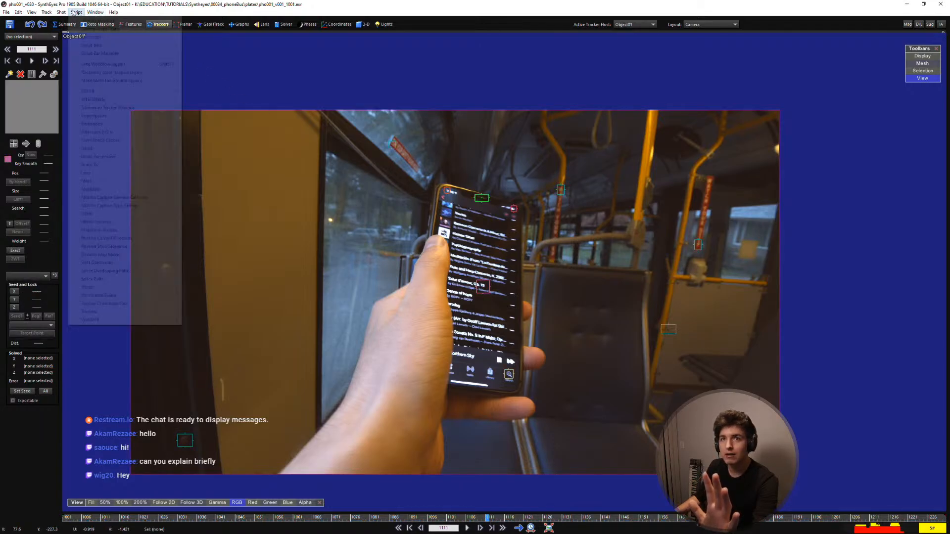
pyautogui.click(635, 24)
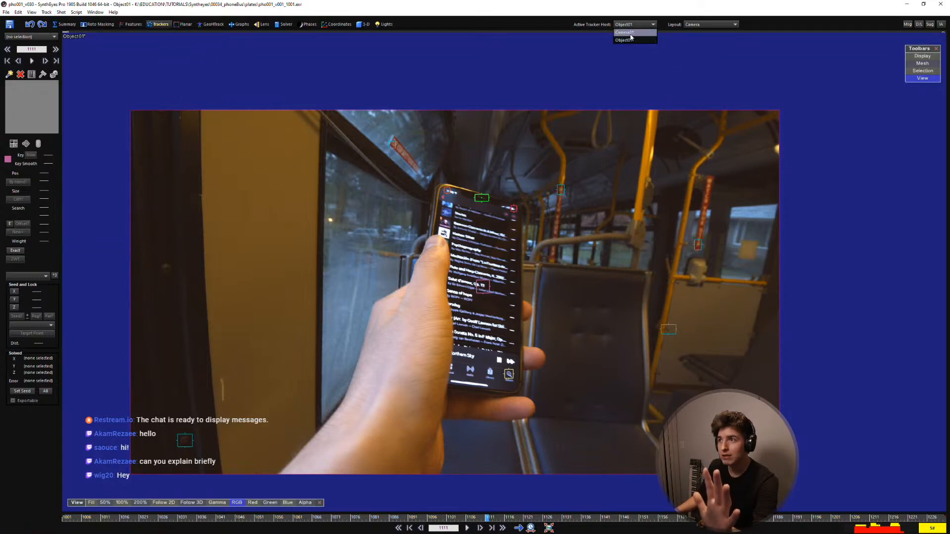
pyautogui.click(630, 33)
# Play the shot to the end and scrub back to frame 1132 to examine the camera trackers' coverage
pyautogui.scroll(-1, 589, 267)
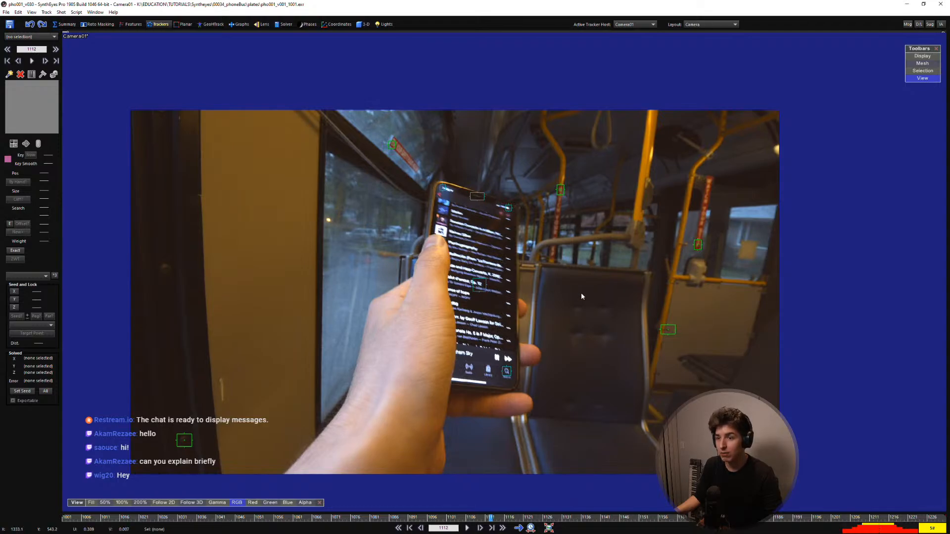
pyautogui.press('space')
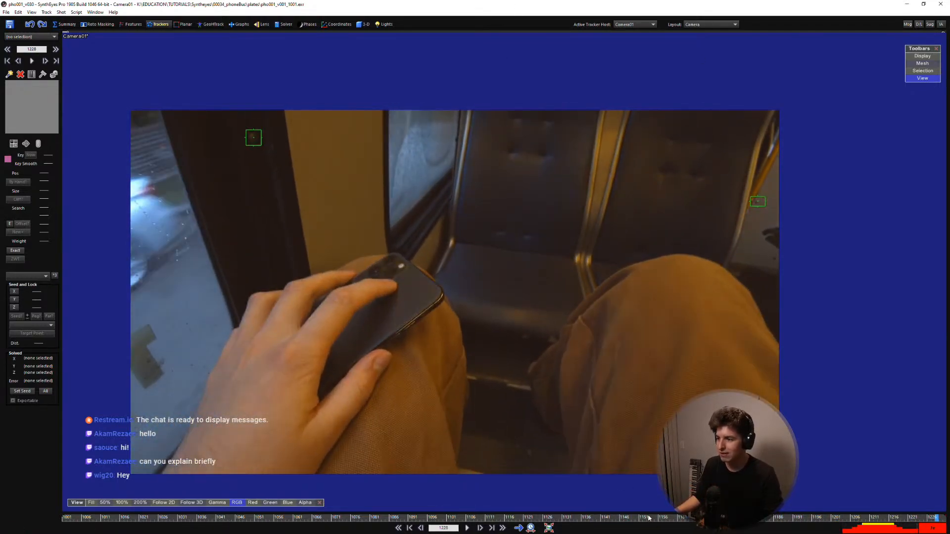
pyautogui.moveTo(651, 520); pyautogui.dragTo(628, 476)
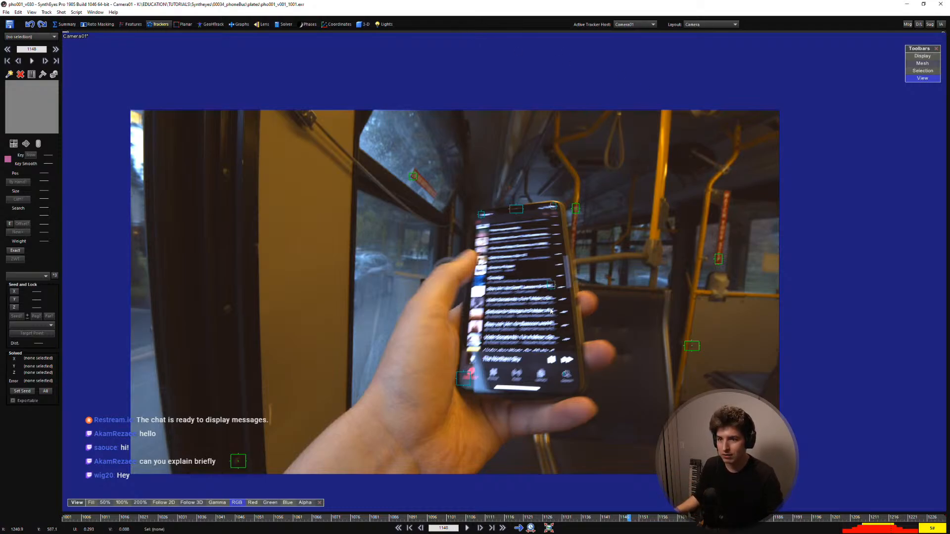
pyautogui.scroll(1, 522, 412)
pyautogui.moveTo(523, 412); pyautogui.dragTo(533, 401, button='middle')
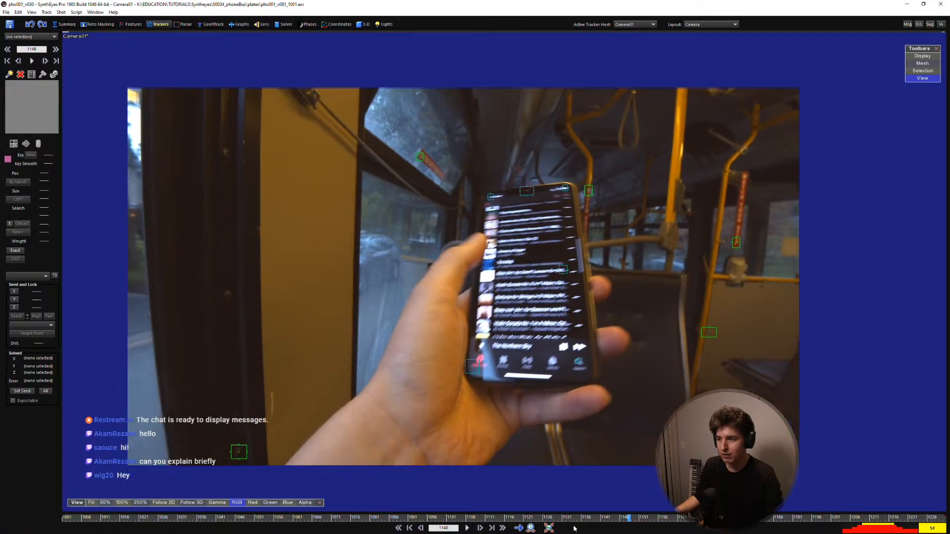
pyautogui.moveTo(577, 517); pyautogui.dragTo(479, 463)
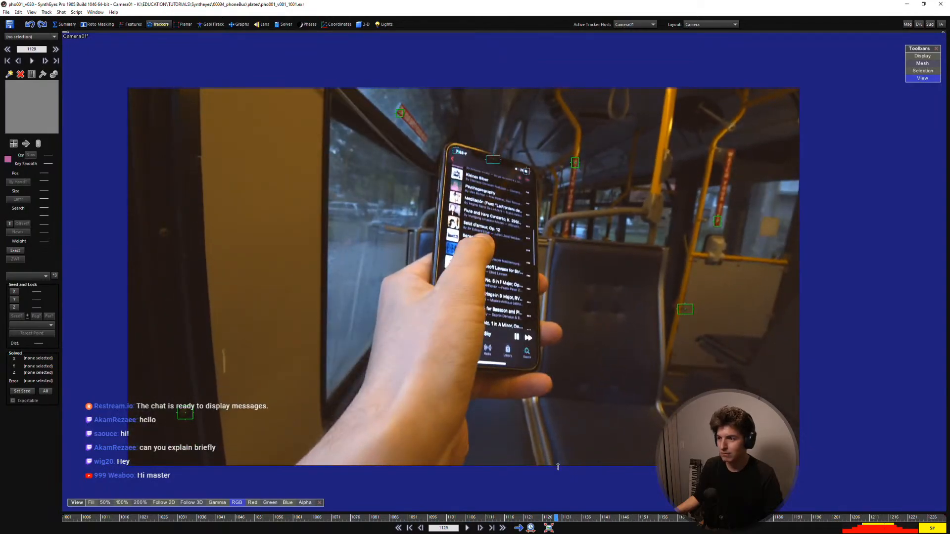
pyautogui.moveTo(576, 468); pyautogui.dragTo(572, 461)
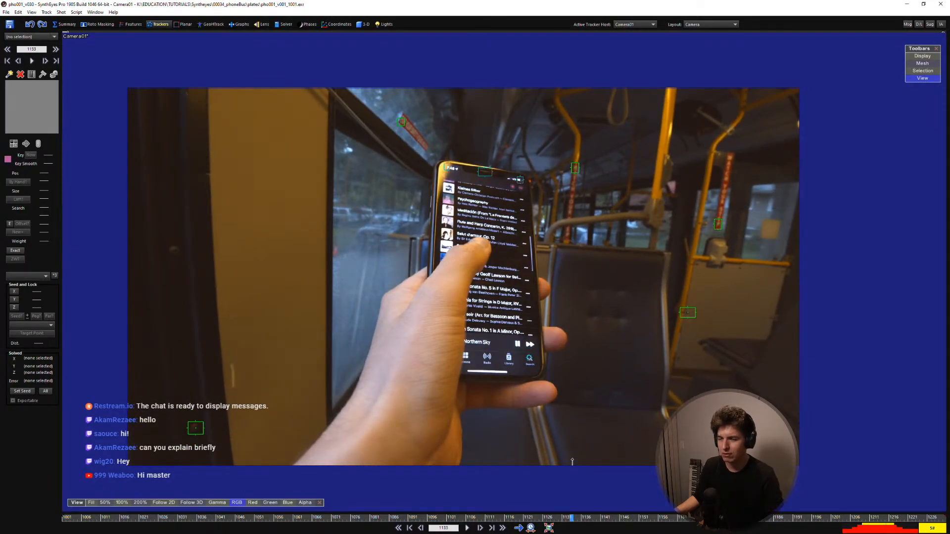
pyautogui.moveTo(535, 465); pyautogui.dragTo(567, 484)
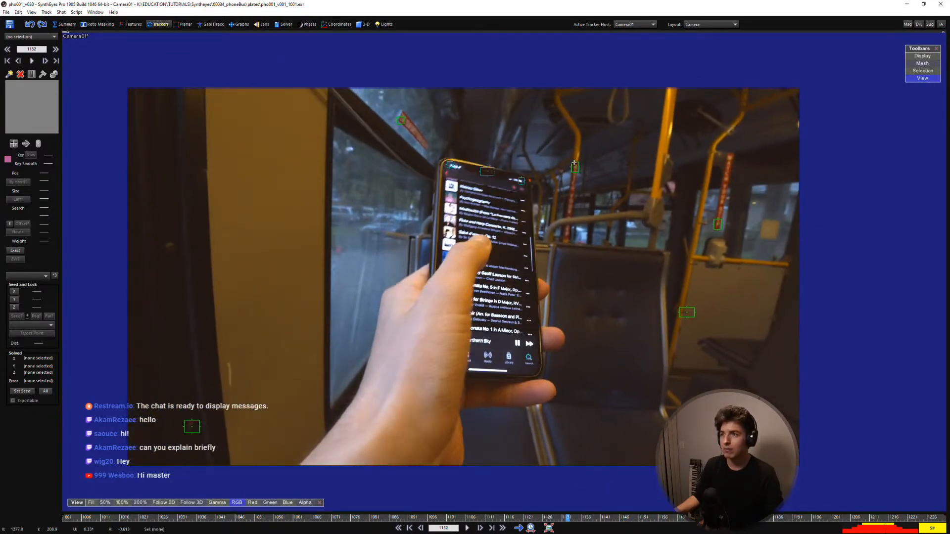
# Select the pole sticker tracker, follow it in 2D and set the playback direction to backward at frame 1060
pyautogui.click(578, 169)
pyautogui.press('5')
pyautogui.moveTo(498, 519); pyautogui.dragTo(444, 464)
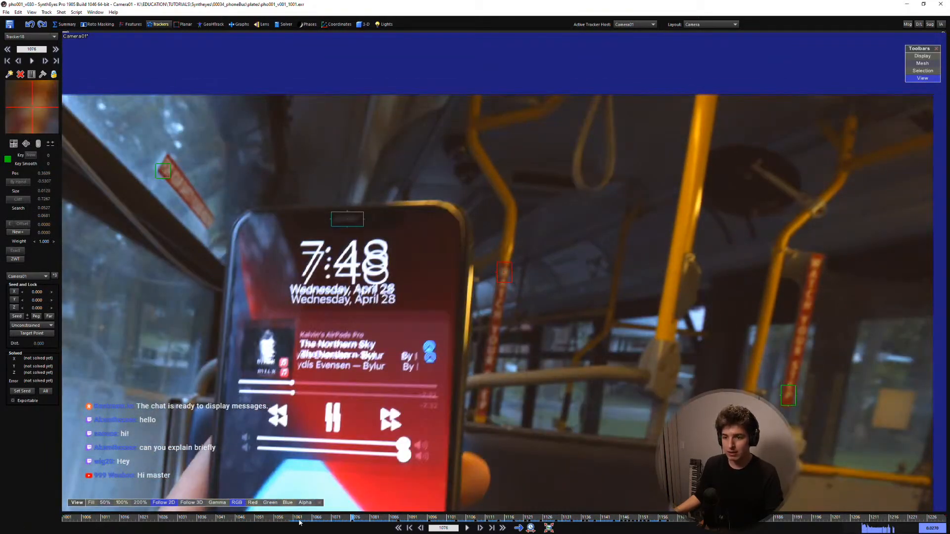
pyautogui.moveTo(300, 522); pyautogui.dragTo(293, 520)
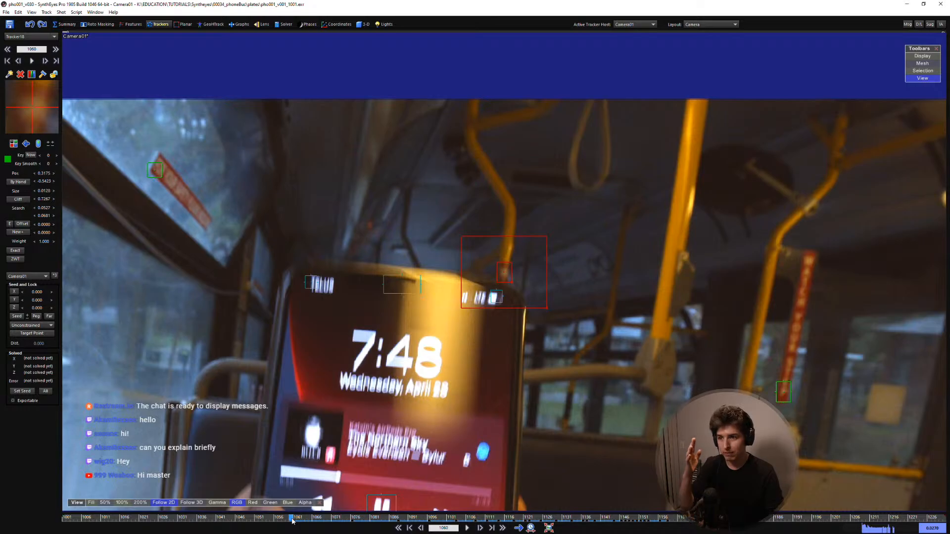
pyautogui.press('d')
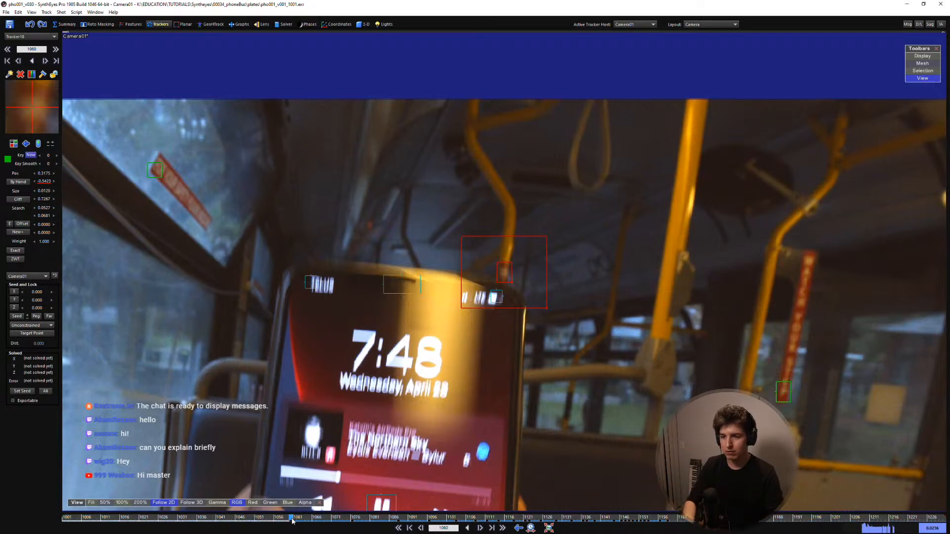
pyautogui.scroll(-3, 518, 448)
pyautogui.press('5')
pyautogui.scroll(2, 448, 366)
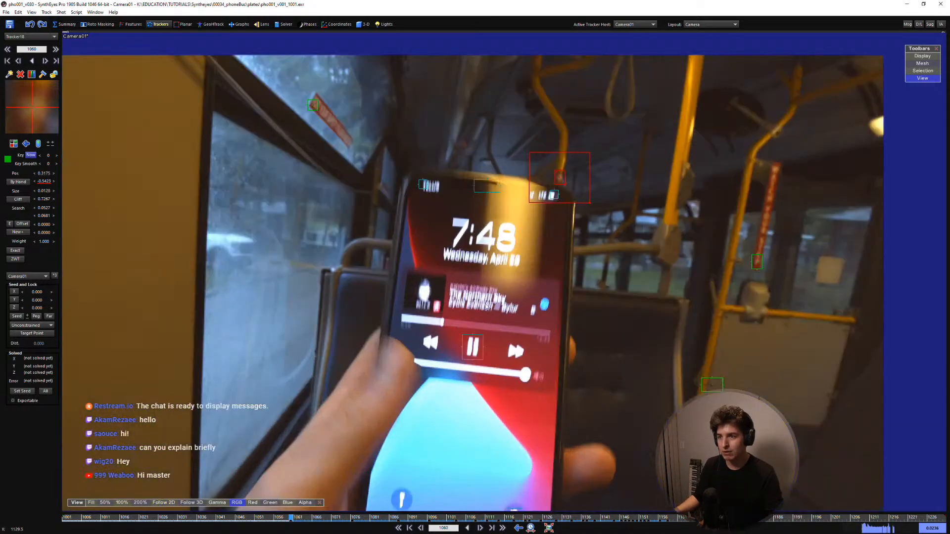
pyautogui.press('5')
pyautogui.scroll(3, 279, 231)
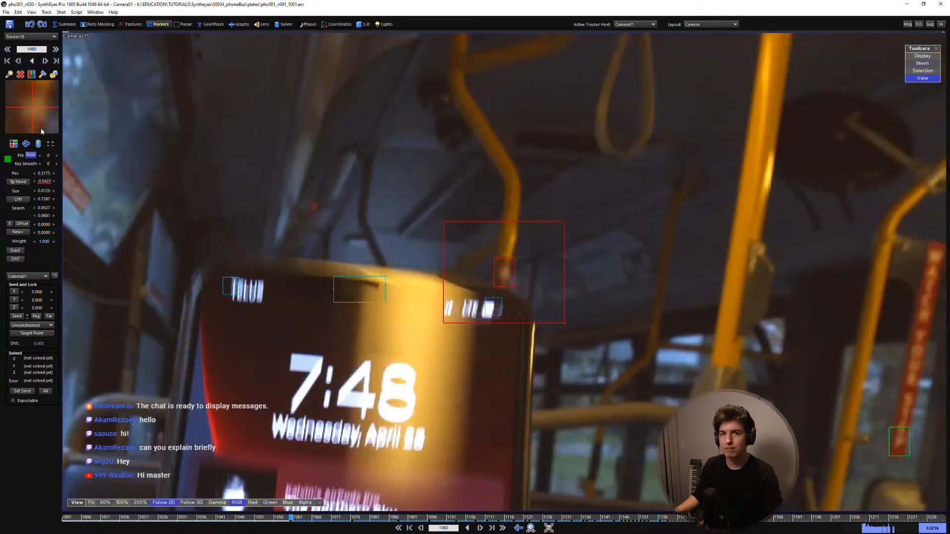
# Compare the sticker's position on frames 1060 and 1061 and reposition its tracker by hand on frame 1058
pyautogui.scroll(3, 25, 119)
pyautogui.scroll(-4, 31, 117)
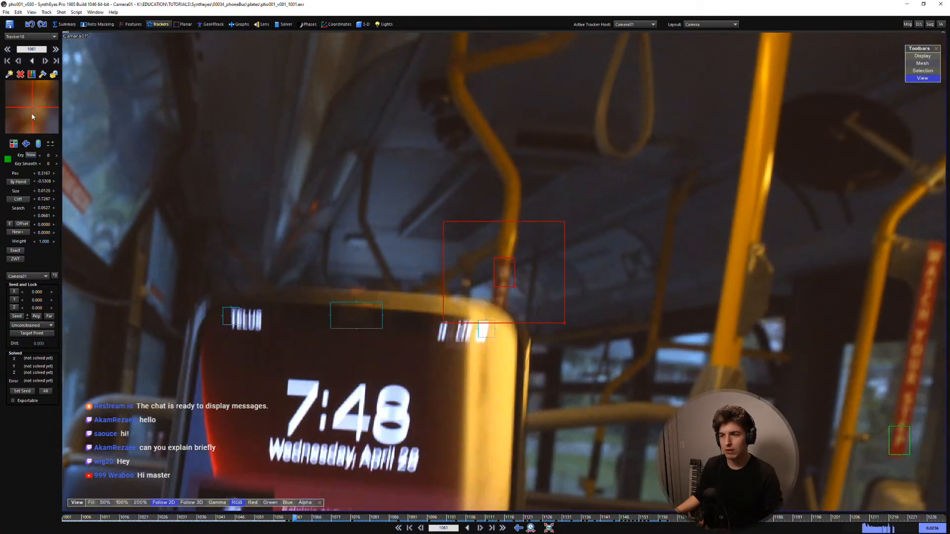
pyautogui.scroll(3, 31, 114)
pyautogui.scroll(-3, 31, 111)
pyautogui.scroll(3, 32, 110)
pyautogui.scroll(-1, 32, 107)
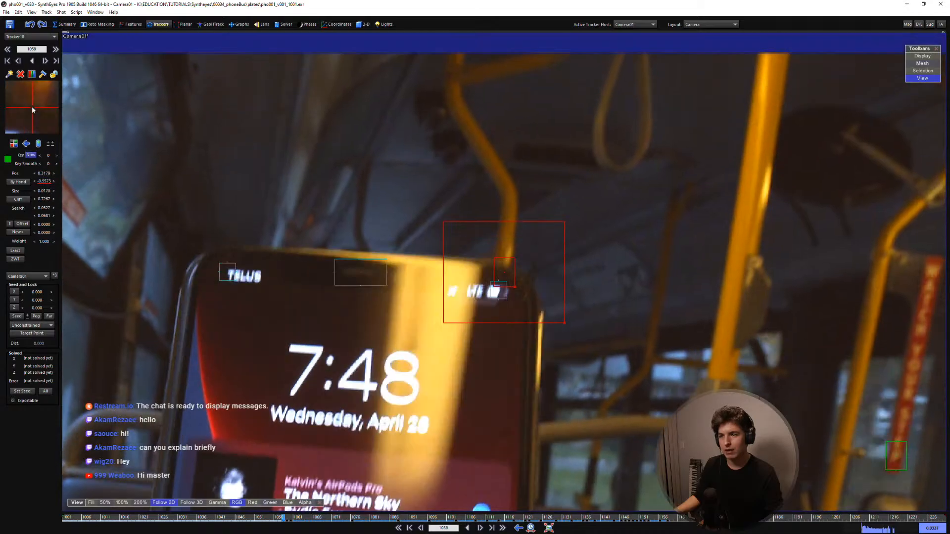
pyautogui.scroll(1, 31, 106)
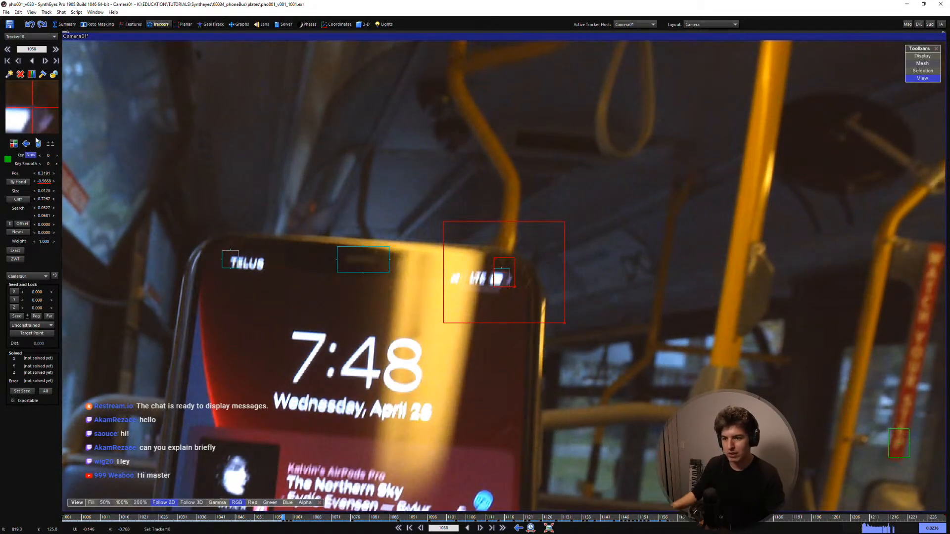
# Compare the pole sticker tracker's position between frames 1057 and 1058
pyautogui.scroll(1, 33, 118)
pyautogui.scroll(-1, 33, 119)
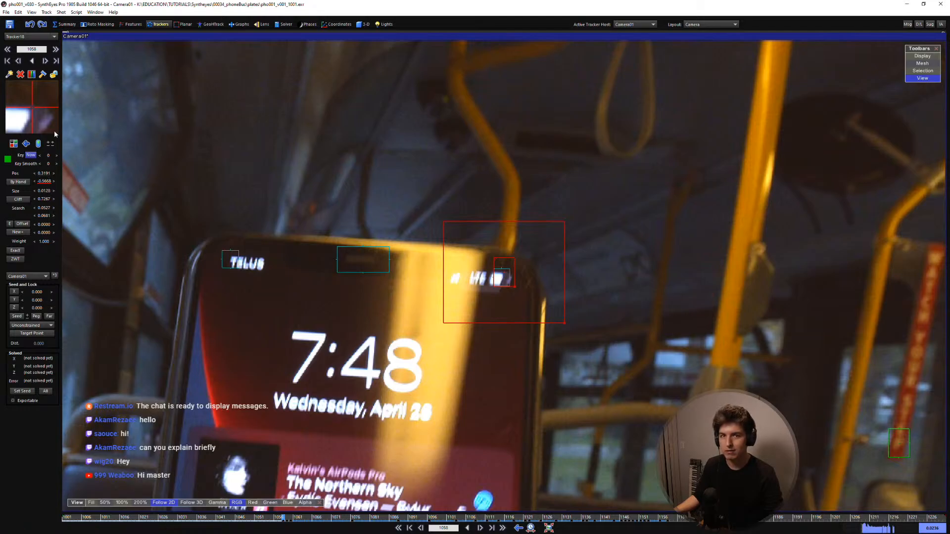
pyautogui.scroll(-1, 24, 115)
pyautogui.scroll(2, 24, 106)
pyautogui.scroll(-1, 25, 107)
pyautogui.scroll(1, 25, 107)
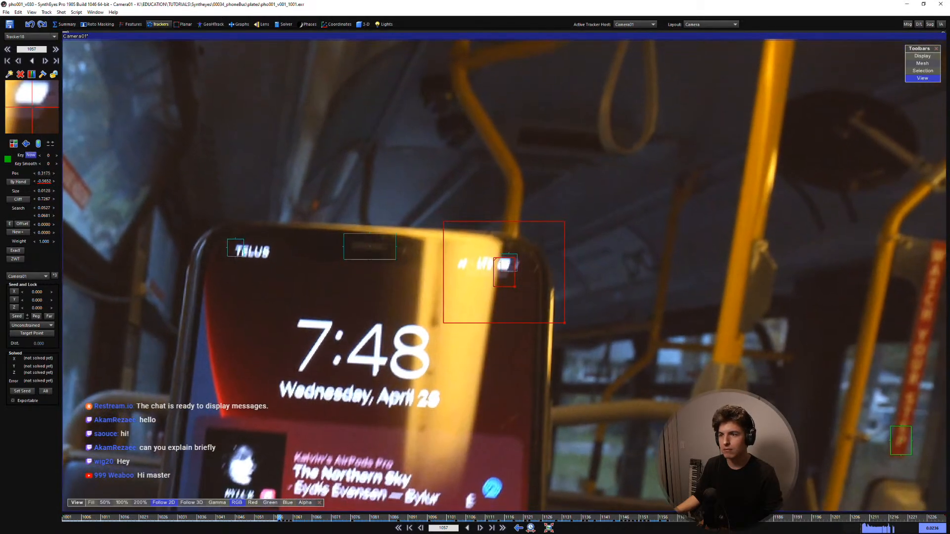
pyautogui.scroll(-1, 33, 110)
pyautogui.scroll(1, 33, 110)
pyautogui.scroll(-2, 33, 110)
pyautogui.scroll(1, 33, 110)
pyautogui.scroll(-1, 33, 110)
pyautogui.scroll(1, 33, 110)
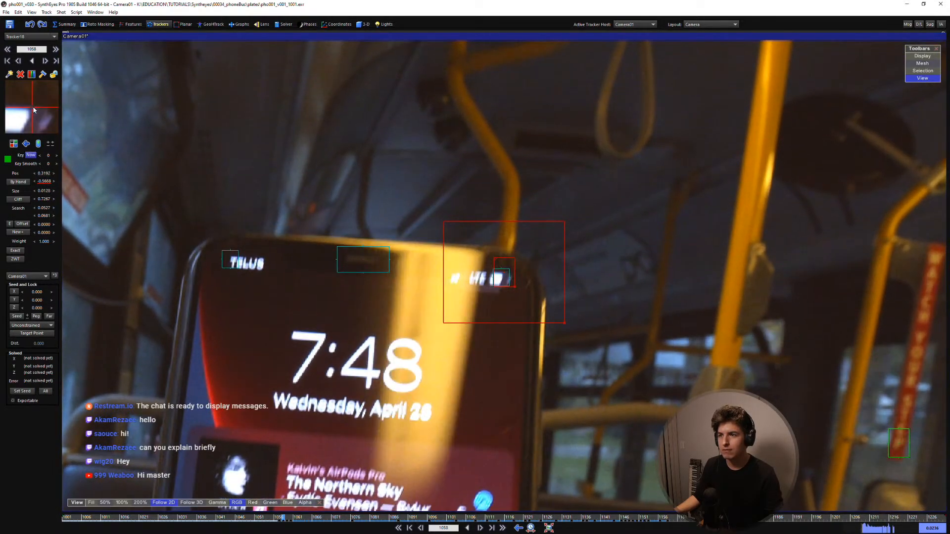
pyautogui.scroll(-1, 33, 107)
pyautogui.scroll(1, 33, 107)
# Nudge the pole sticker tracker by hand on frame 1058 and check it against the neighbouring frames
pyautogui.moveTo(33, 107); pyautogui.dragTo(32, 109)
pyautogui.scroll(1, 31, 109)
pyautogui.scroll(-1, 32, 108)
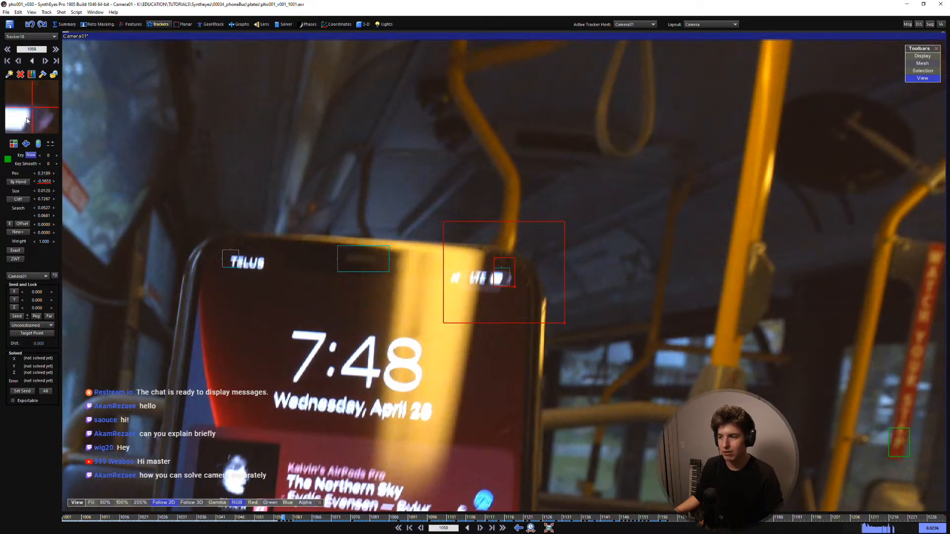
pyautogui.scroll(-1, 31, 110)
pyautogui.scroll(1, 32, 109)
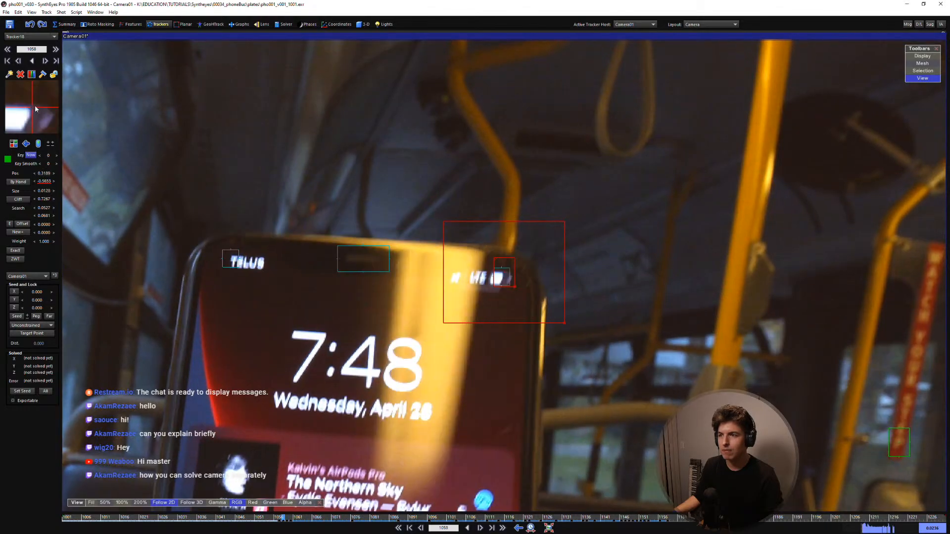
pyautogui.scroll(1, 32, 110)
pyautogui.scroll(-1, 32, 110)
pyautogui.scroll(1, 32, 110)
pyautogui.scroll(1, 32, 110)
# Place the pole sticker tracker on the sticker at frame 1050, past the phone's occlusion, and check the frames back to 1057
pyautogui.press('s')
pyautogui.press('s')
pyautogui.press('s')
pyautogui.press('s')
pyautogui.press('s')
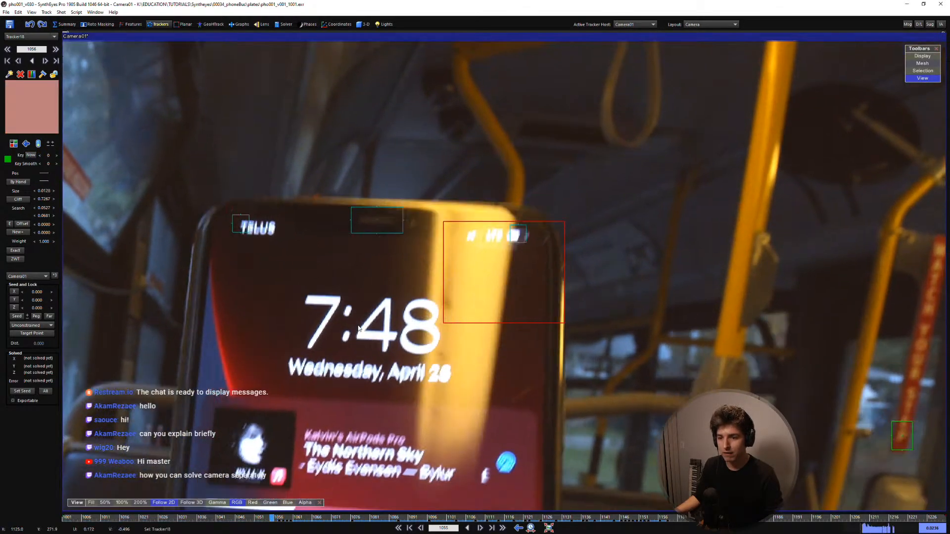
pyautogui.press('s')
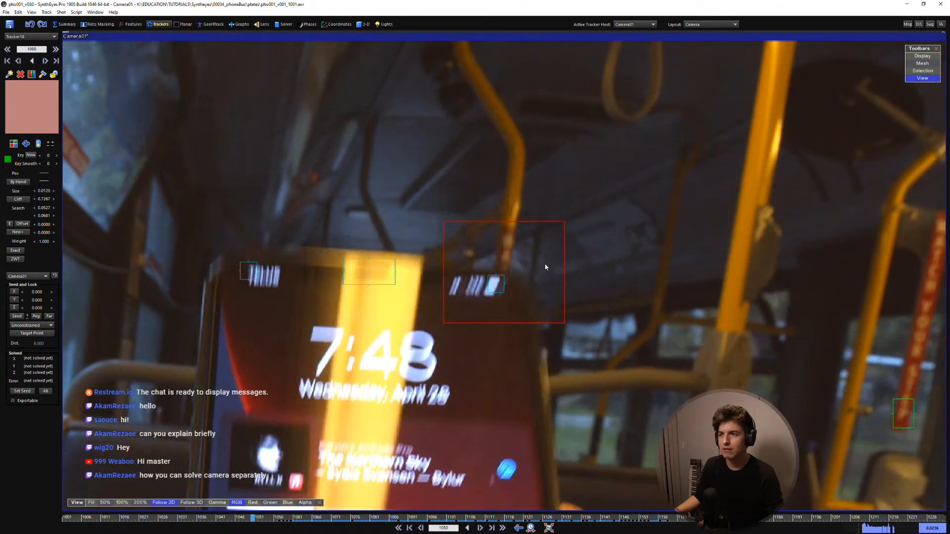
pyautogui.click(508, 244)
pyautogui.scroll(1, 20, 109)
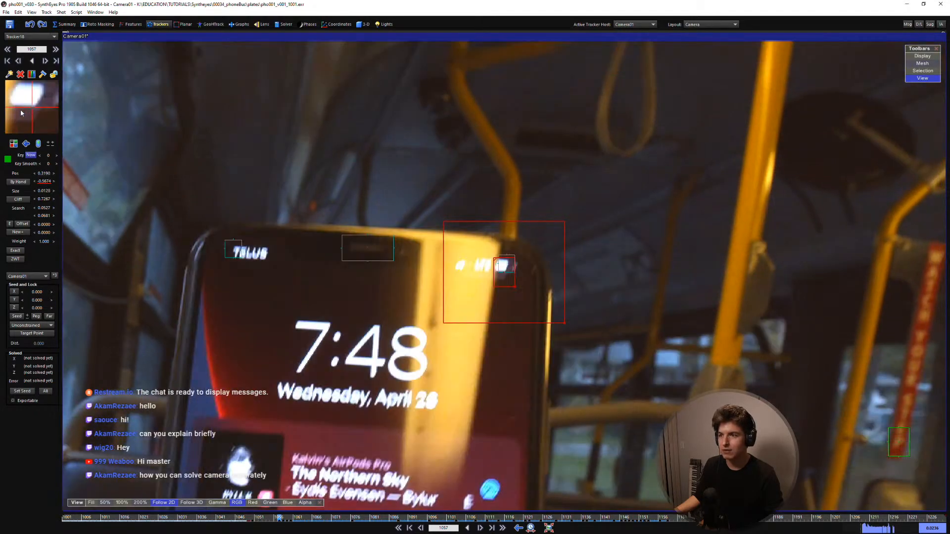
pyautogui.scroll(-1, 20, 109)
pyautogui.scroll(1, 30, 110)
pyautogui.scroll(-1, 29, 110)
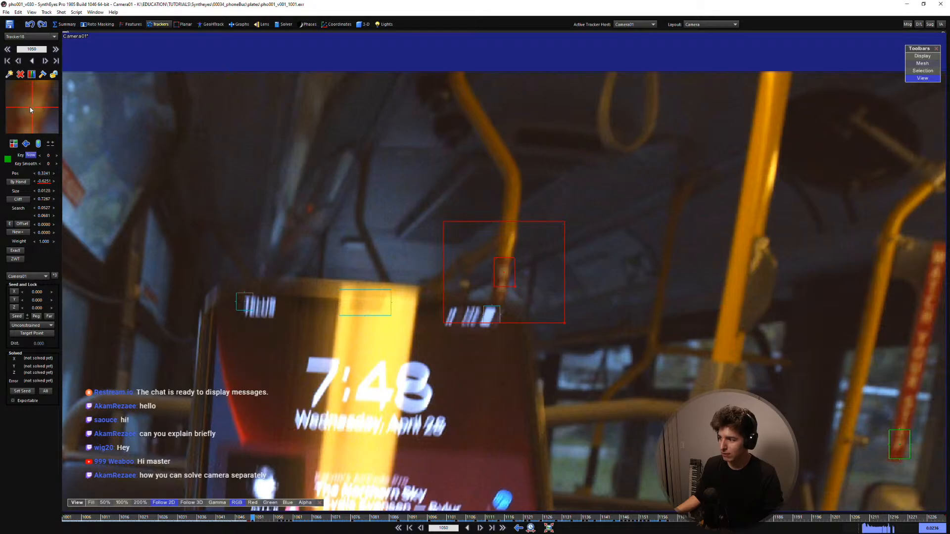
# Track the pole sticker backward from frame 1050 to frame 1036, at the upper edge of the image
pyautogui.scroll(1, 32, 110)
pyautogui.scroll(7, 32, 108)
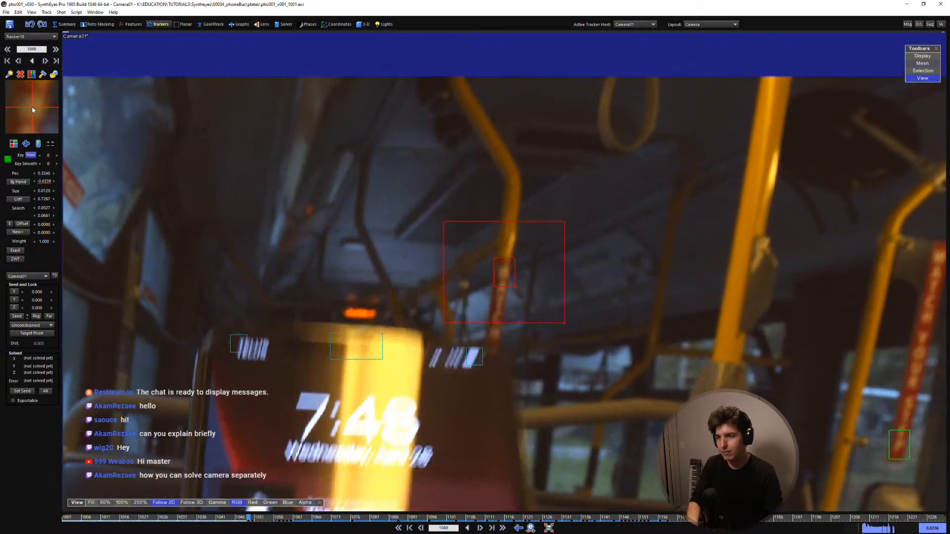
pyautogui.scroll(6, 33, 109)
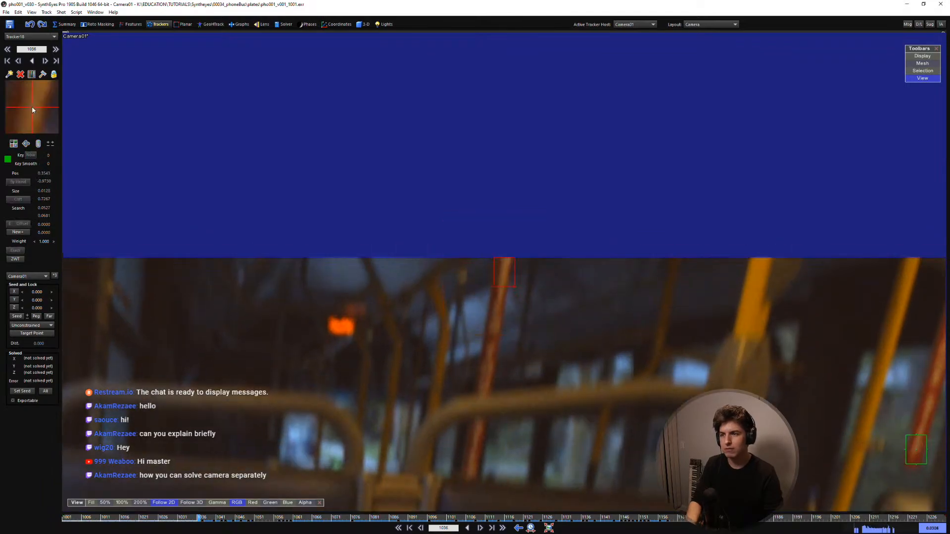
# Return to frame 1050 with 2D following off and the playback direction set to forward
pyautogui.scroll(-1, 32, 109)
pyautogui.scroll(-13, 32, 110)
pyautogui.scroll(-10, 360, 191)
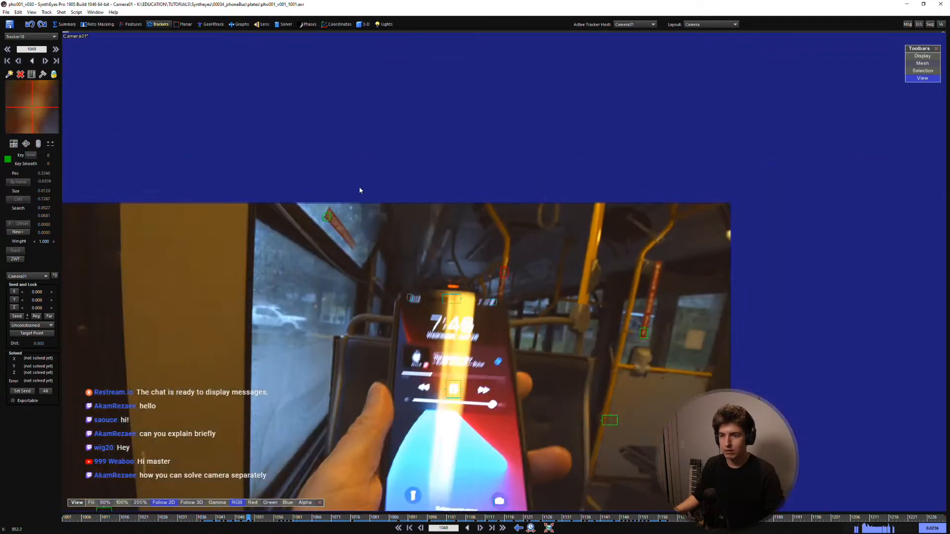
pyautogui.press('5')
pyautogui.scroll(2, 435, 345)
pyautogui.moveTo(414, 389); pyautogui.dragTo(452, 315, button='middle')
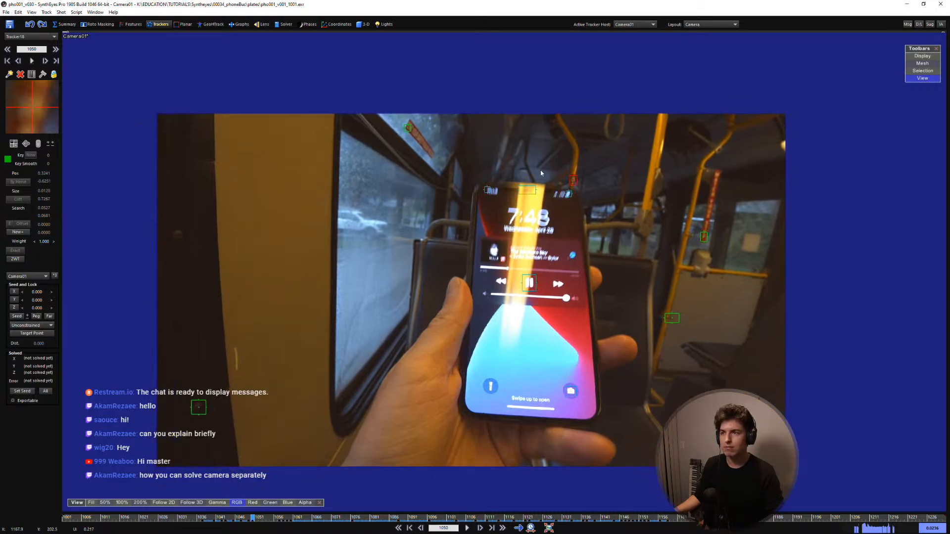
# Check Object01's solver settings, make Camera01 the active tracker host and run its solve in Automatic mode
pyautogui.click(634, 25)
pyautogui.click(635, 40)
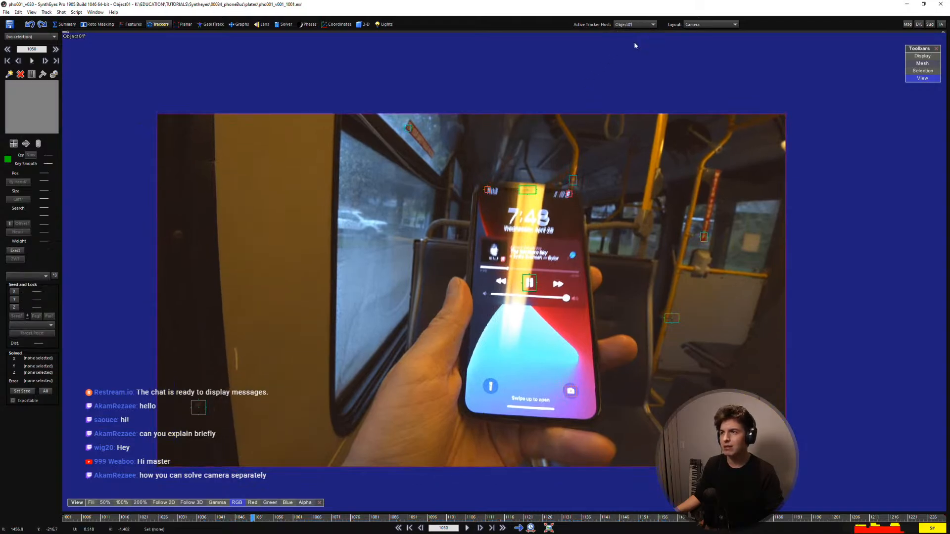
pyautogui.click(276, 25)
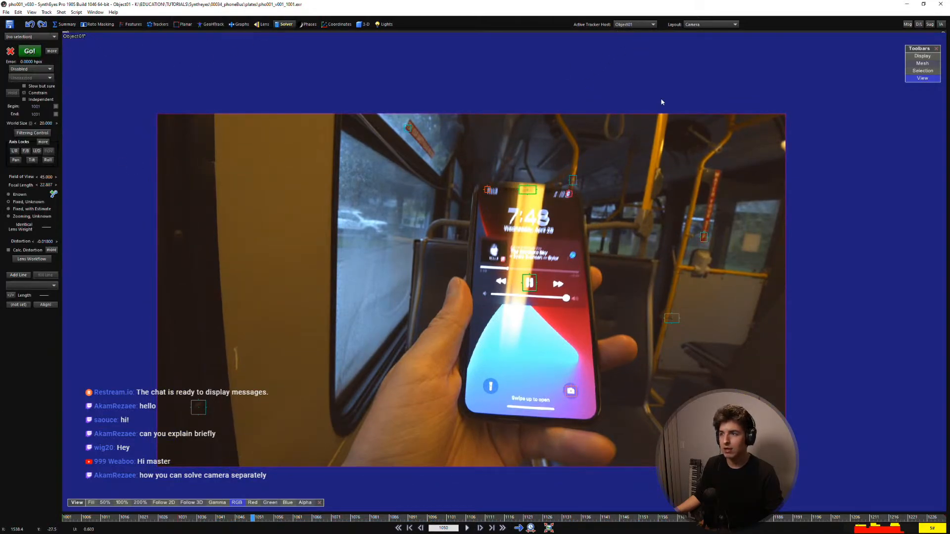
pyautogui.click(632, 32)
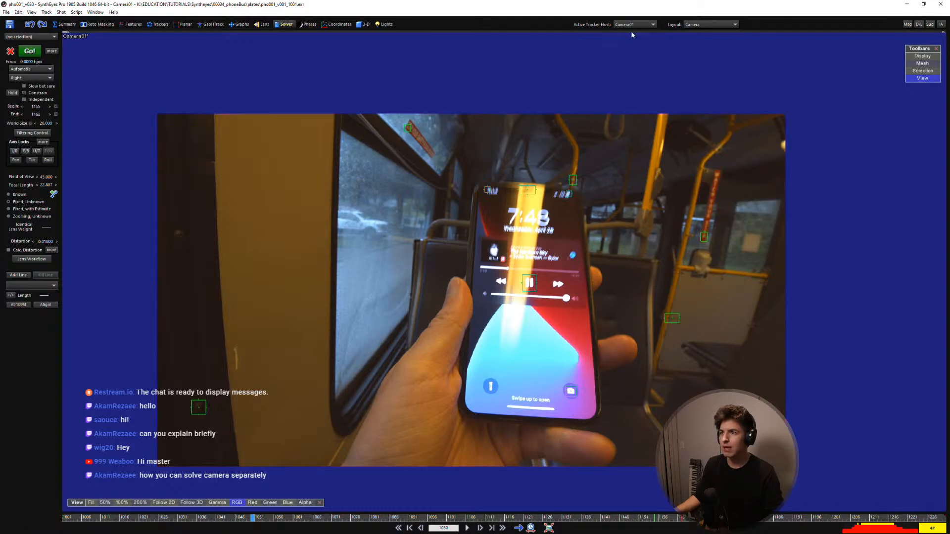
pyautogui.click(30, 50)
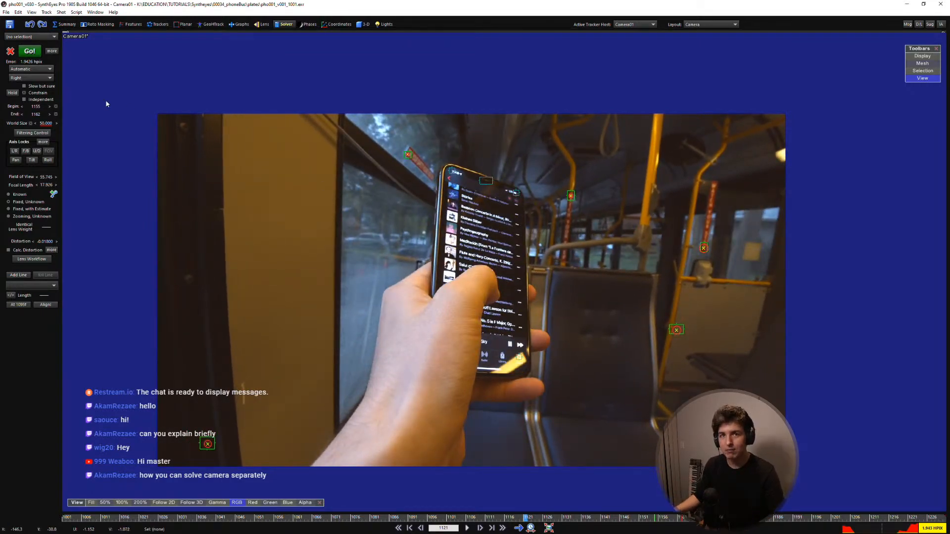
# Look through the solver's direction options and set Camera01's solving mode to Disabled
pyautogui.click(47, 77)
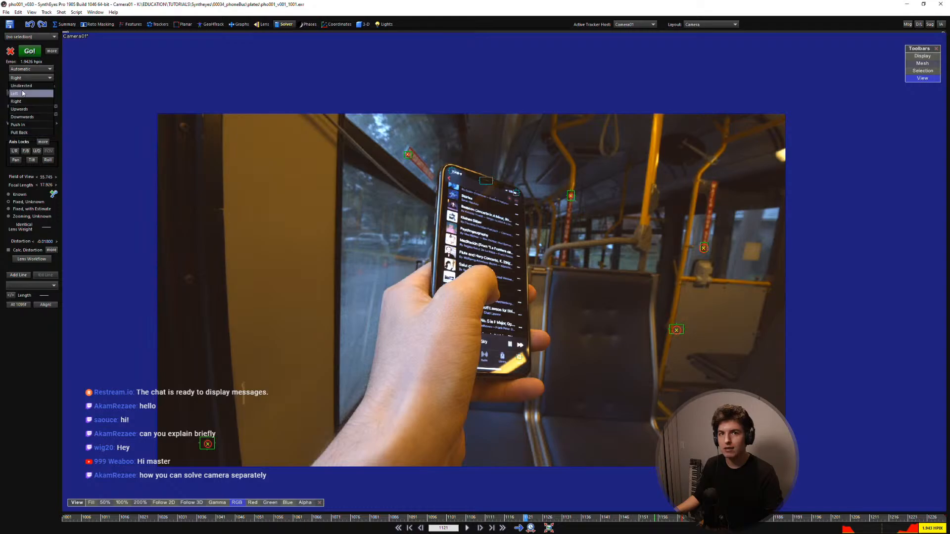
pyautogui.click(33, 70)
pyautogui.click(31, 154)
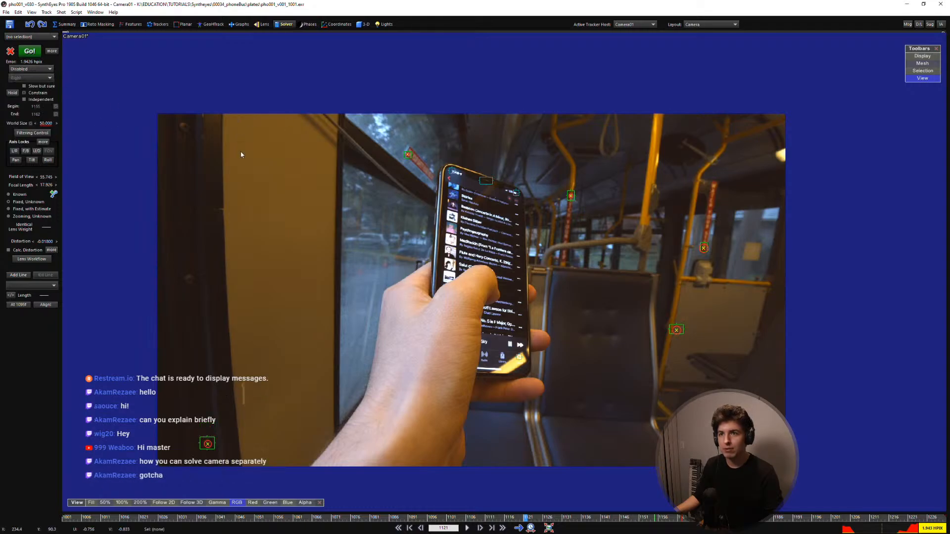
pyautogui.click(646, 25)
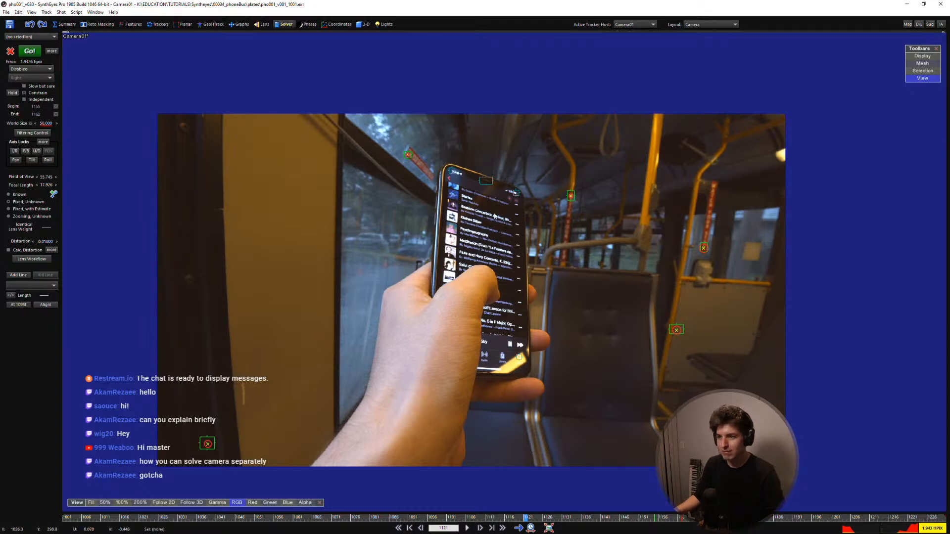
# Examine the solved camera points against the bus footage between frames 1121 and 1140
pyautogui.moveTo(494, 216); pyautogui.dragTo(474, 206, button='middle')
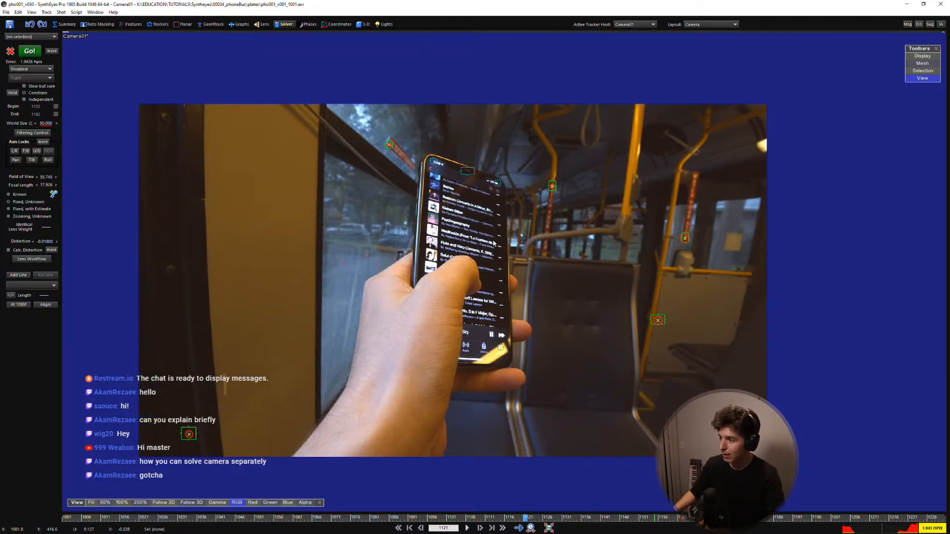
pyautogui.scroll(1, 481, 289)
pyautogui.moveTo(495, 293); pyautogui.dragTo(546, 285, button='middle')
pyautogui.scroll(1, 473, 278)
pyautogui.hotkey('shift', 'a')
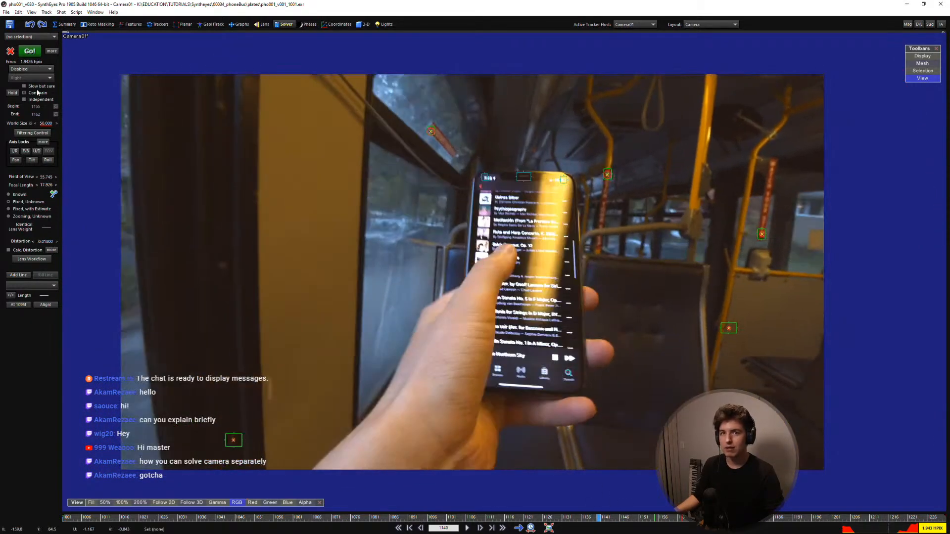
# Set the solving mode to Automatic for Camera01 and for Object01
pyautogui.click(31, 69)
pyautogui.click(21, 85)
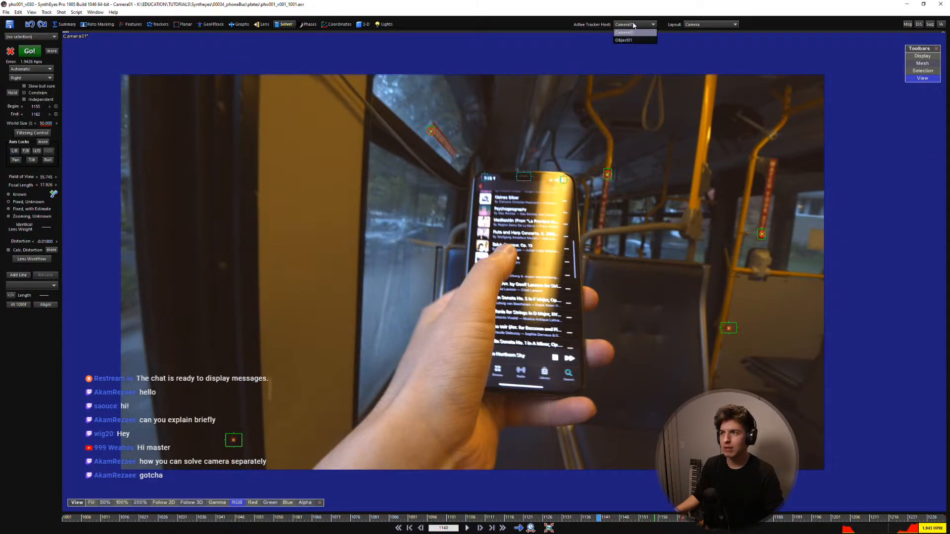
pyautogui.click(634, 40)
pyautogui.click(25, 69)
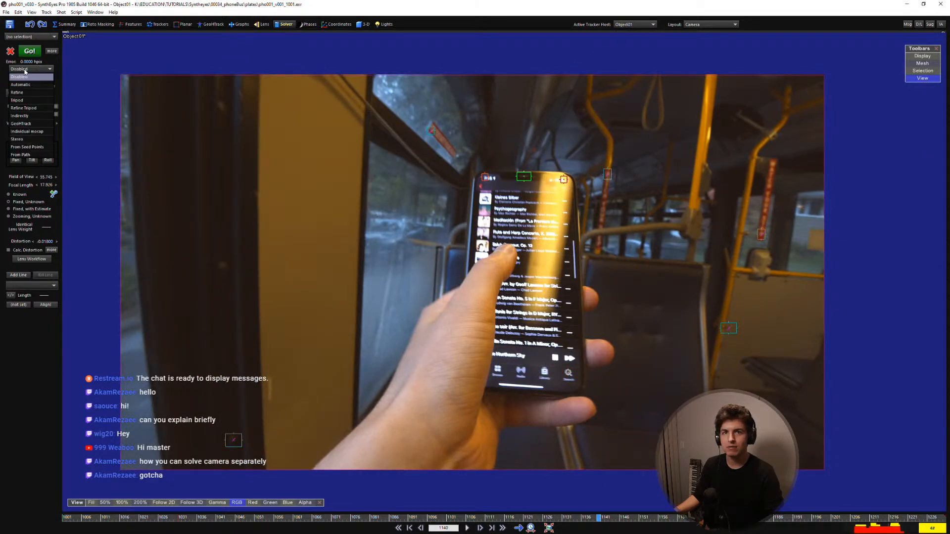
pyautogui.click(554, 74)
pyautogui.click(36, 70)
pyautogui.click(34, 85)
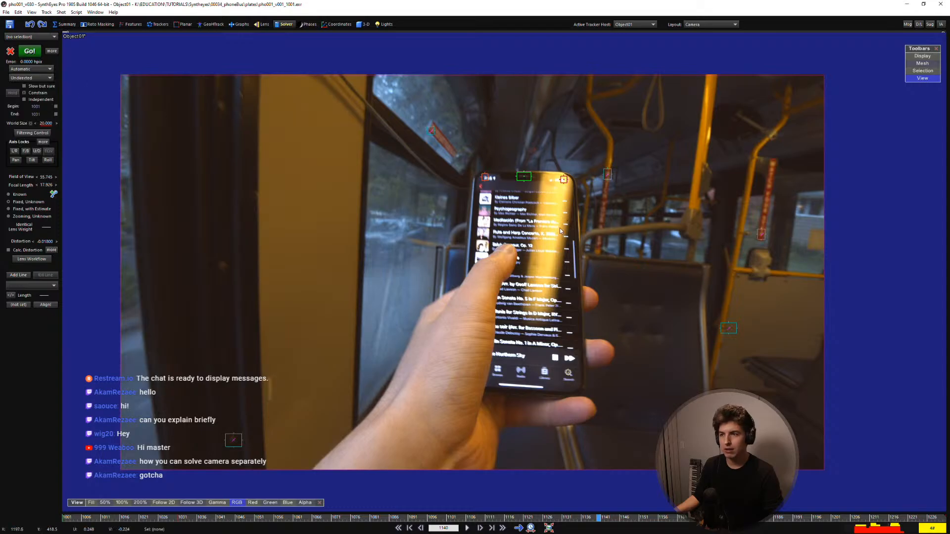
# Go to frame 1158, make Camera01 the active host again and follow the pole sticker tracker in 2D
pyautogui.moveTo(442, 518); pyautogui.dragTo(667, 517)
pyautogui.click(183, 440)
pyautogui.click(586, 165)
pyautogui.scroll(3, 588, 167)
pyautogui.press('5')
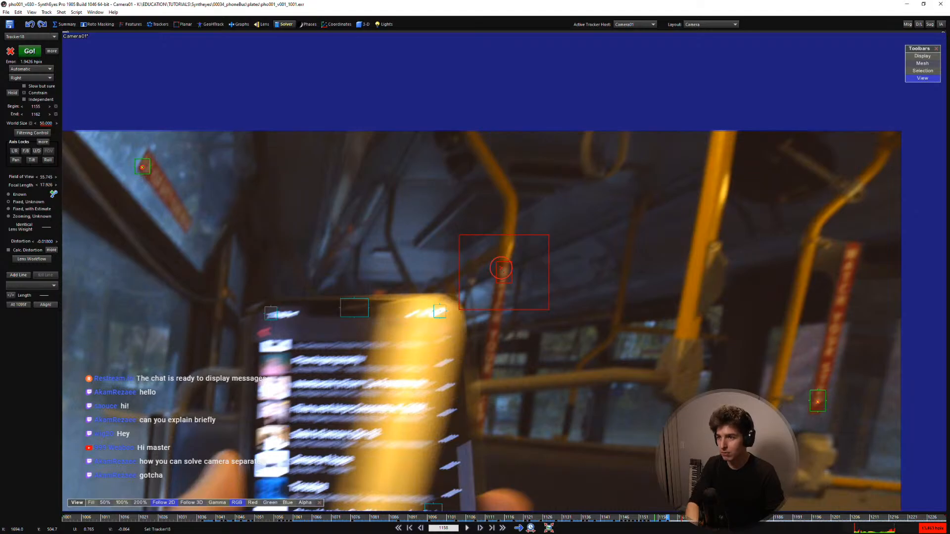
# Compare frame 1158 with its neighbour to inspect the pole sticker tracker against its solved point
pyautogui.press('Right')
pyautogui.press('Left')
pyautogui.press('Right')
pyautogui.press('Left')
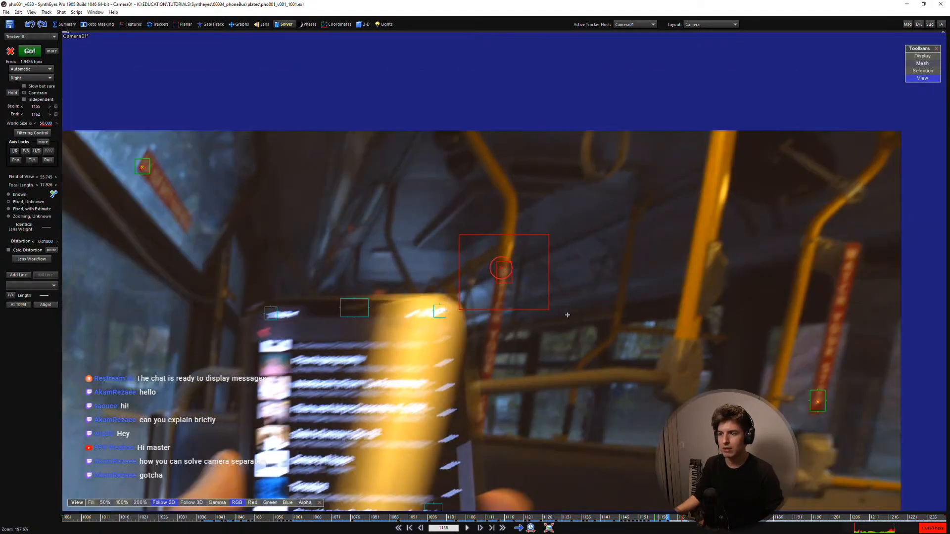
pyautogui.scroll(-3, 513, 288)
pyautogui.moveTo(497, 289); pyautogui.dragTo(477, 216, button='middle')
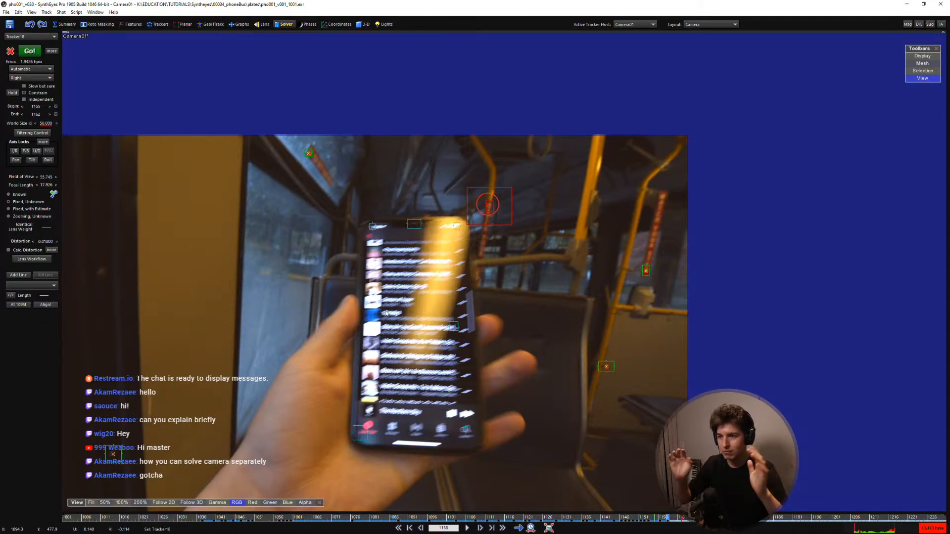
pyautogui.scroll(3, 422, 273)
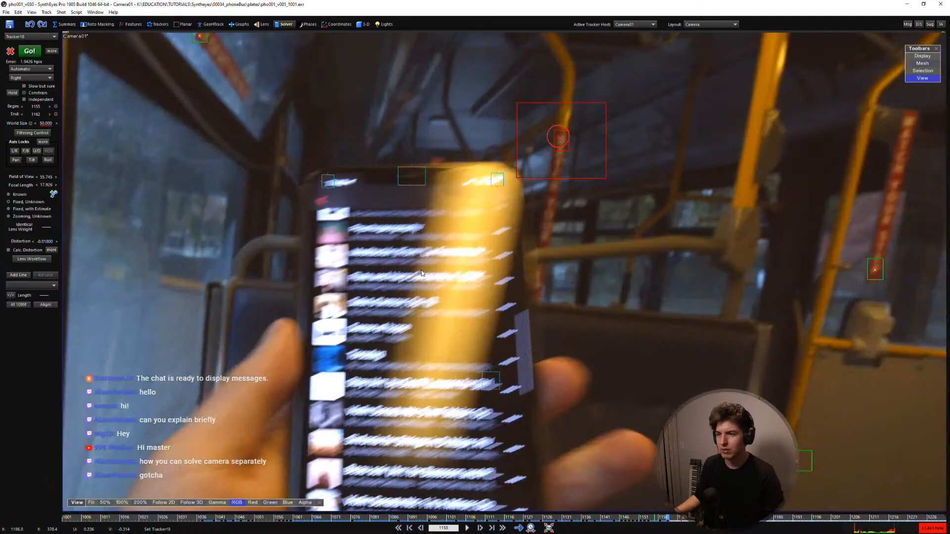
pyautogui.press('5')
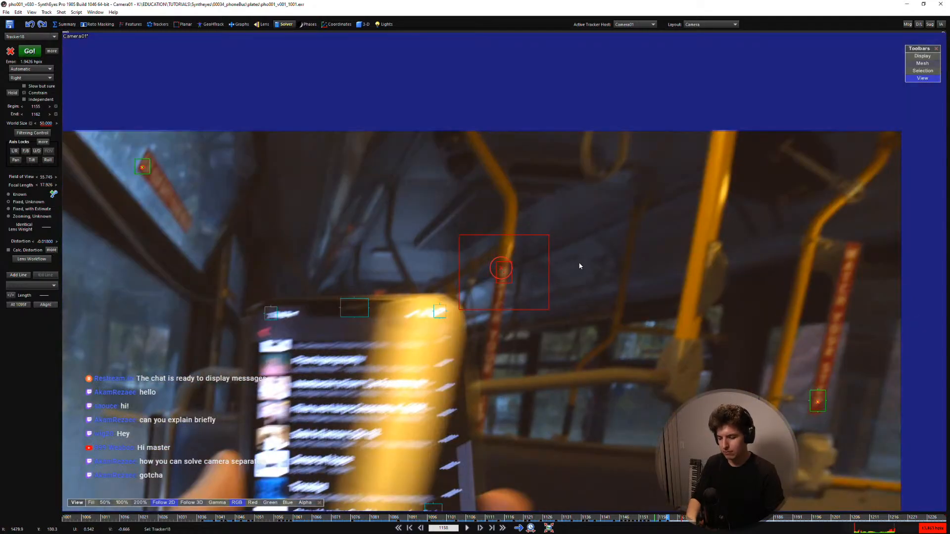
# Step between frames 1158 and 1160 to examine the pole sticker tracker up close and reopen the tracker controls
pyautogui.scroll(3, 574, 227)
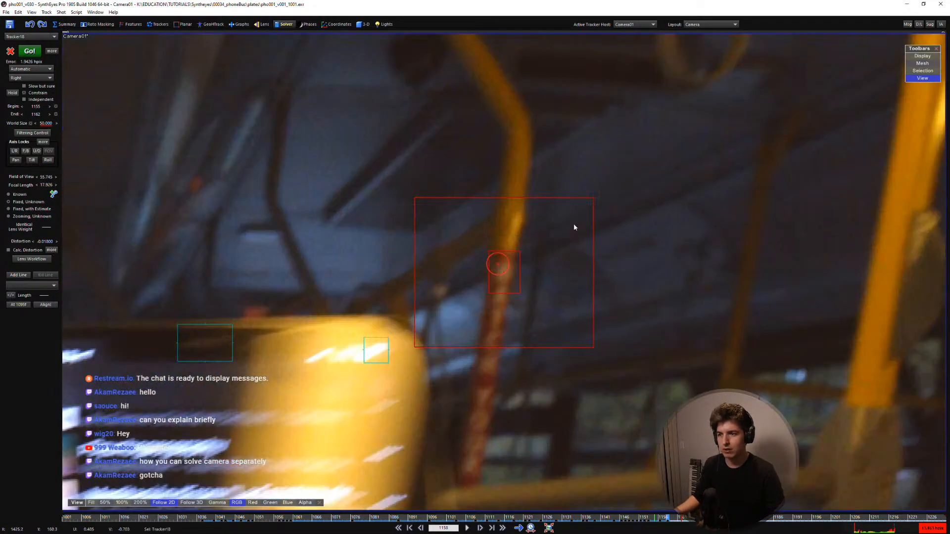
pyautogui.press('d')
pyautogui.press('s')
pyautogui.press('d')
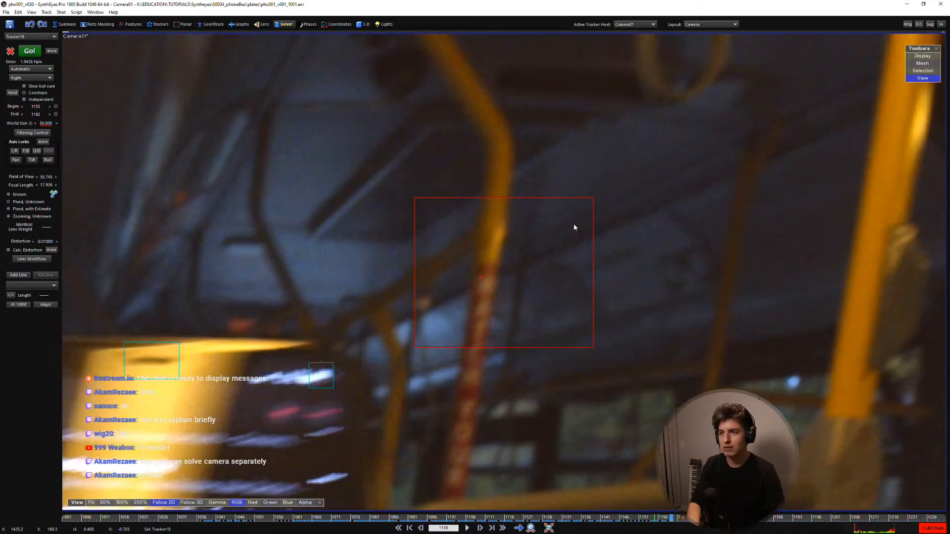
pyautogui.press('d')
pyautogui.press('d')
pyautogui.press('s')
pyautogui.press('d')
pyautogui.press('s')
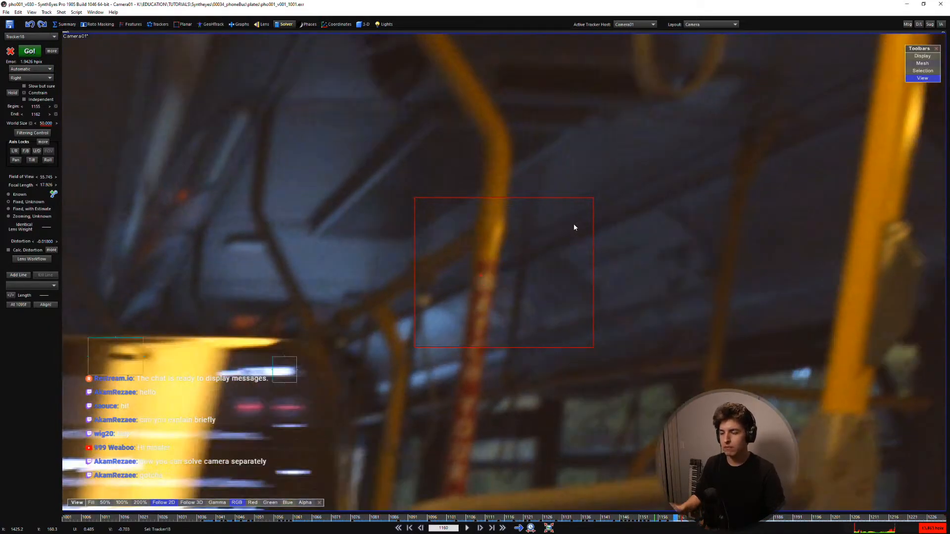
pyautogui.press('s')
pyautogui.press('s')
pyautogui.press('s')
pyautogui.press('d')
pyautogui.press('d')
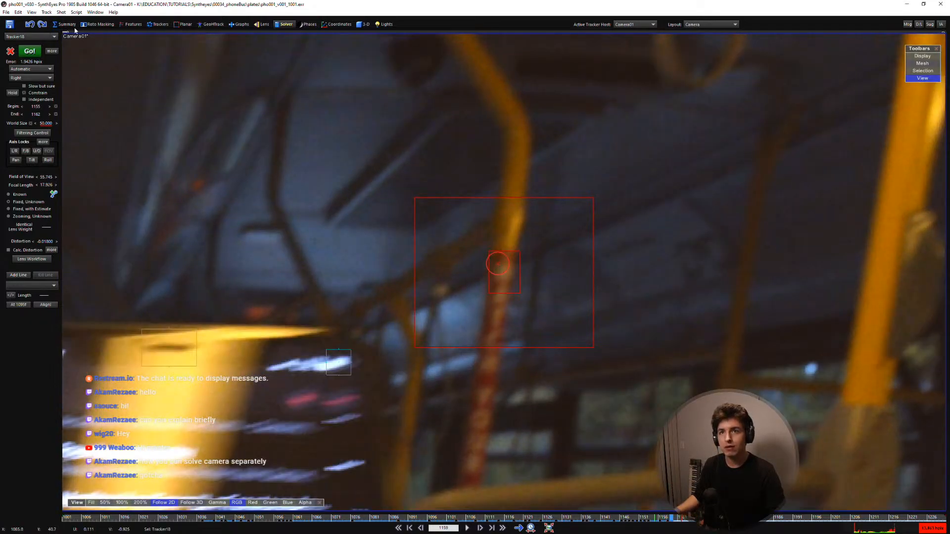
pyautogui.click(155, 24)
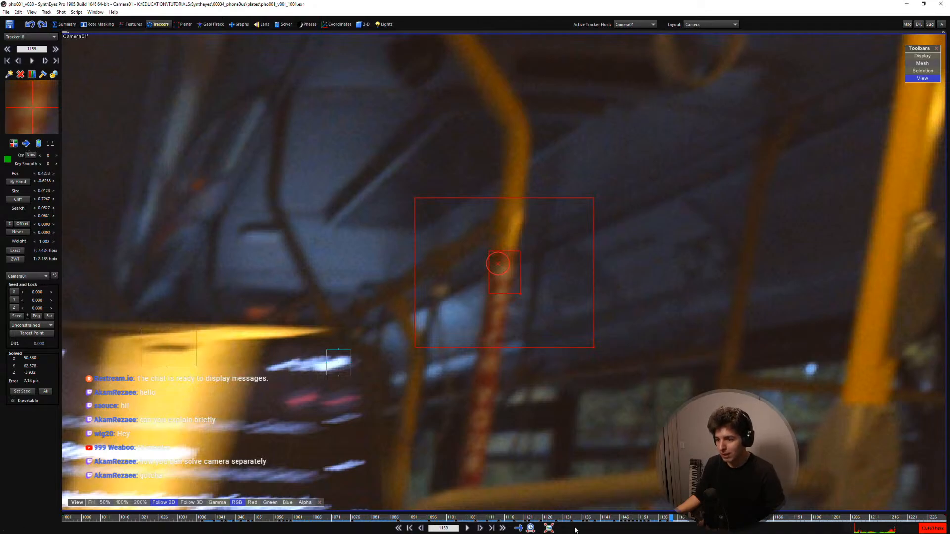
# Compare frames 1159 to 1161 to examine the pole sticker tracker against its solved point
pyautogui.press('s')
pyautogui.press('d')
pyautogui.press('d')
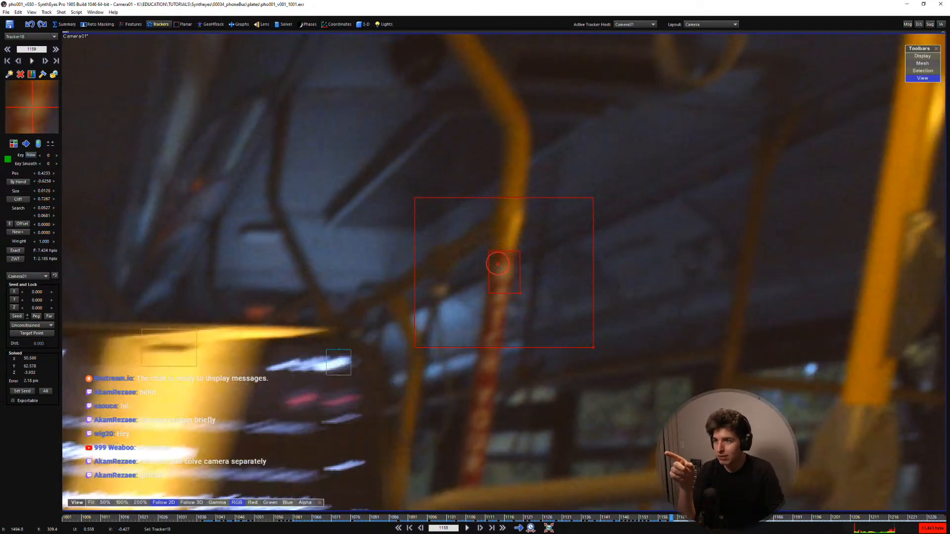
pyautogui.press('s')
pyautogui.press('d')
pyautogui.press('d')
pyautogui.press('s')
pyautogui.press('d')
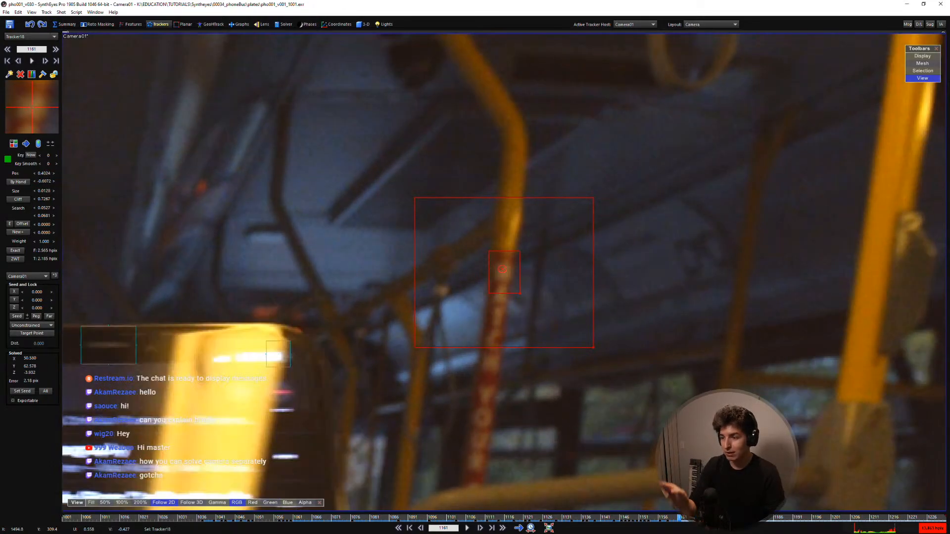
pyautogui.press('s')
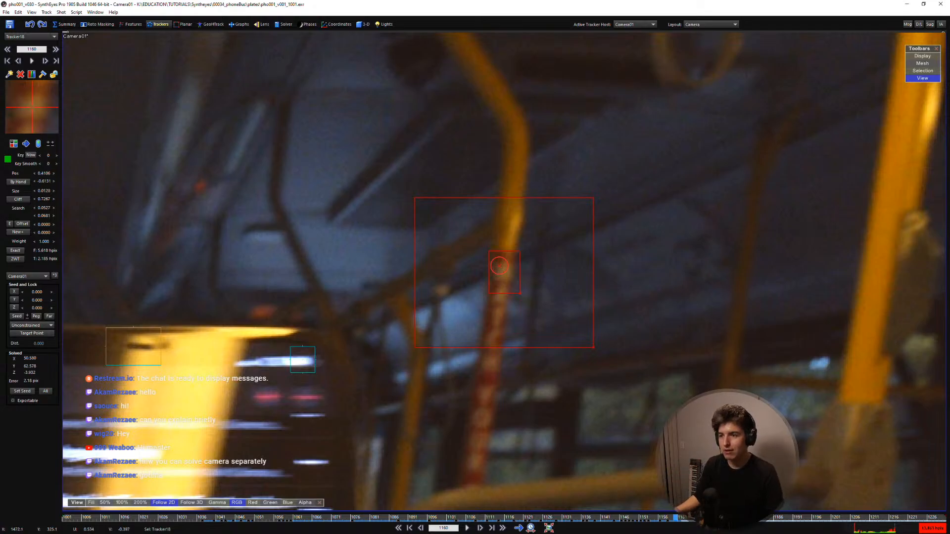
pyautogui.press('c')
pyautogui.click(561, 300)
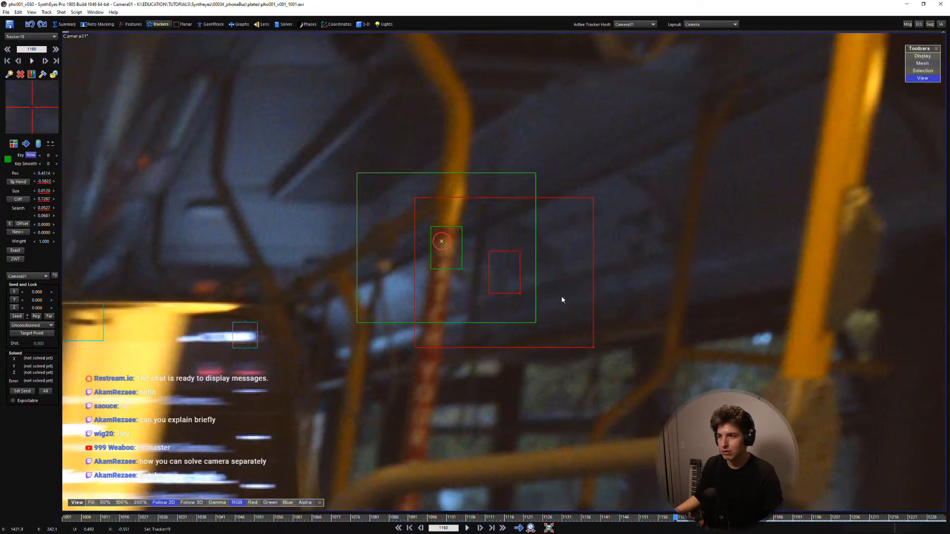
pyautogui.press('Delete')
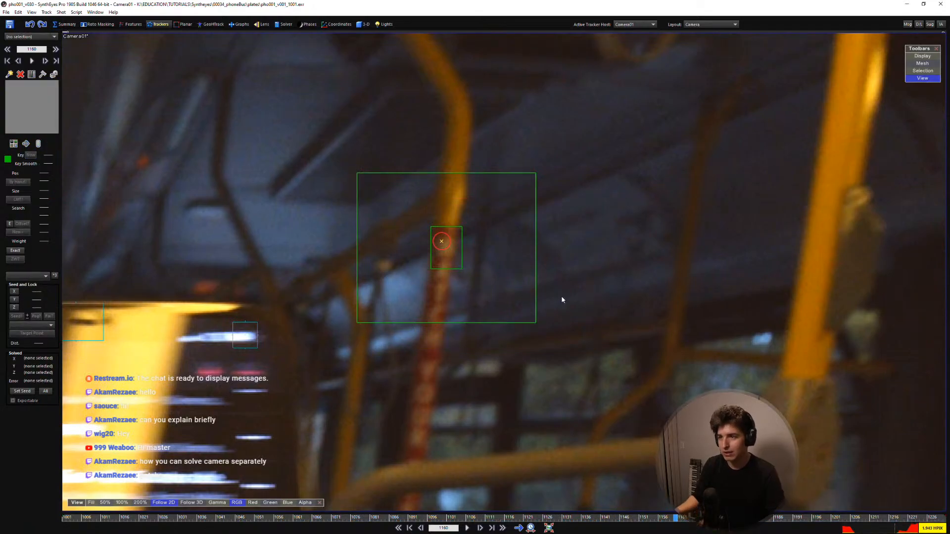
pyautogui.click(455, 264)
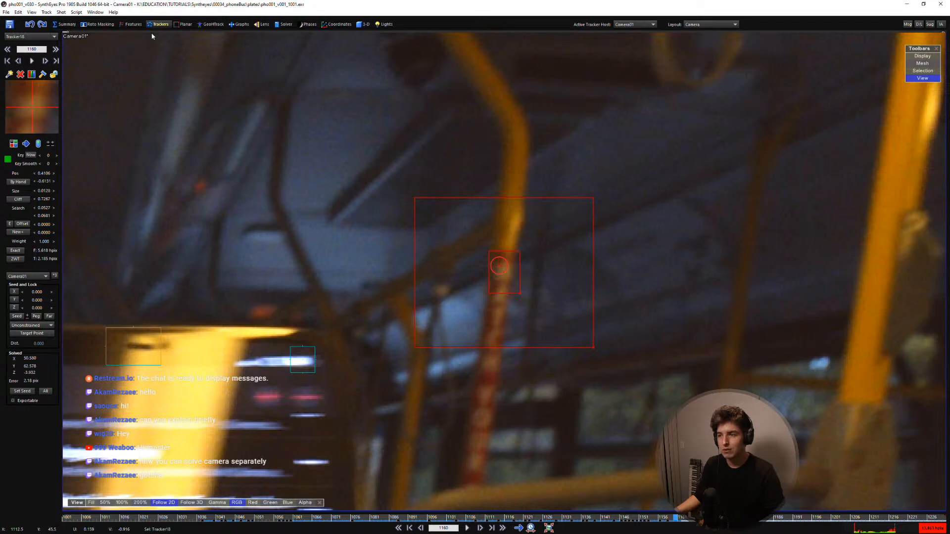
# Review the pole sticker tracker frame by frame from 1160 to 1199, checking its offset from the solved point
pyautogui.scroll(1, 504, 272)
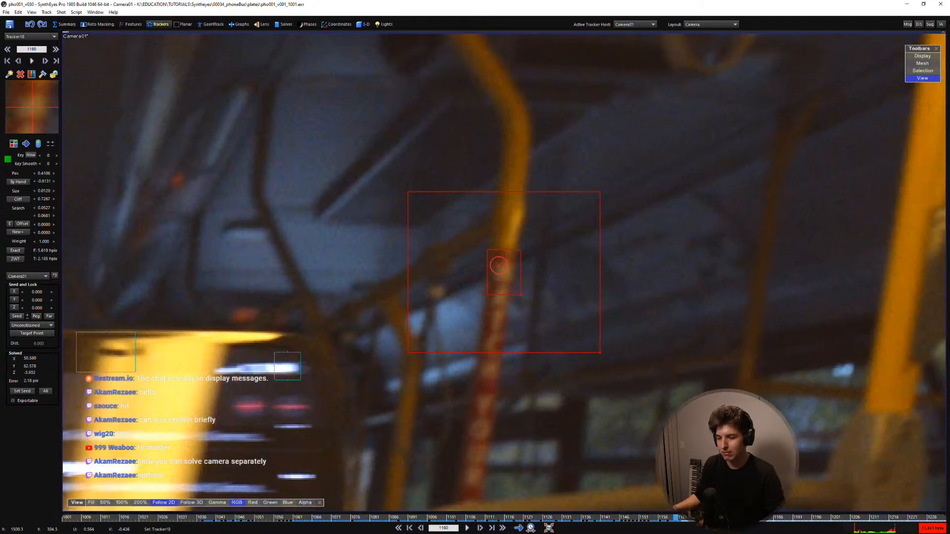
pyautogui.press('d')
pyautogui.press('s')
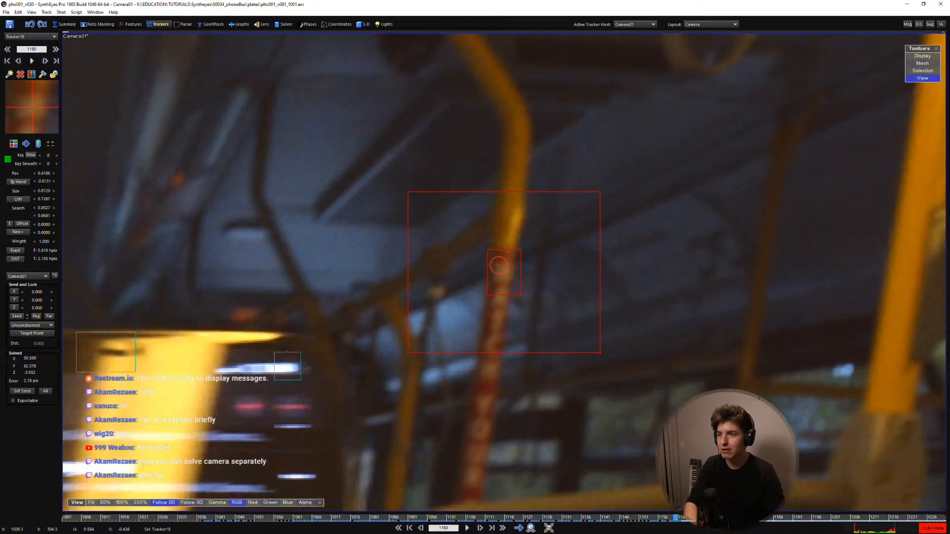
pyautogui.press('d')
pyautogui.press('d')
pyautogui.press('d')
pyautogui.press('d')
pyautogui.press('d')
pyautogui.press('d')
pyautogui.press('d')
pyautogui.press('d')
pyautogui.press('d')
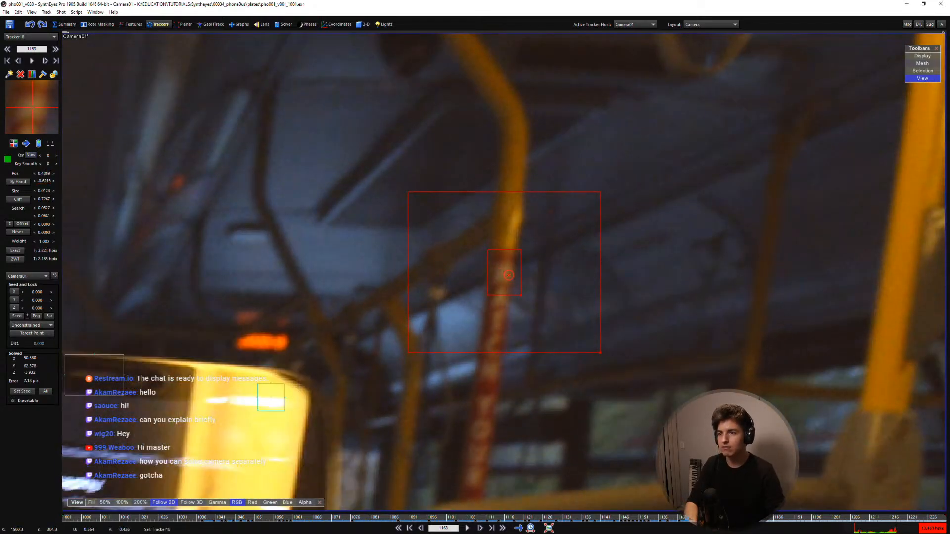
pyautogui.press('d')
pyautogui.press('d')
pyautogui.press('d')
pyautogui.press('d')
pyautogui.press('d')
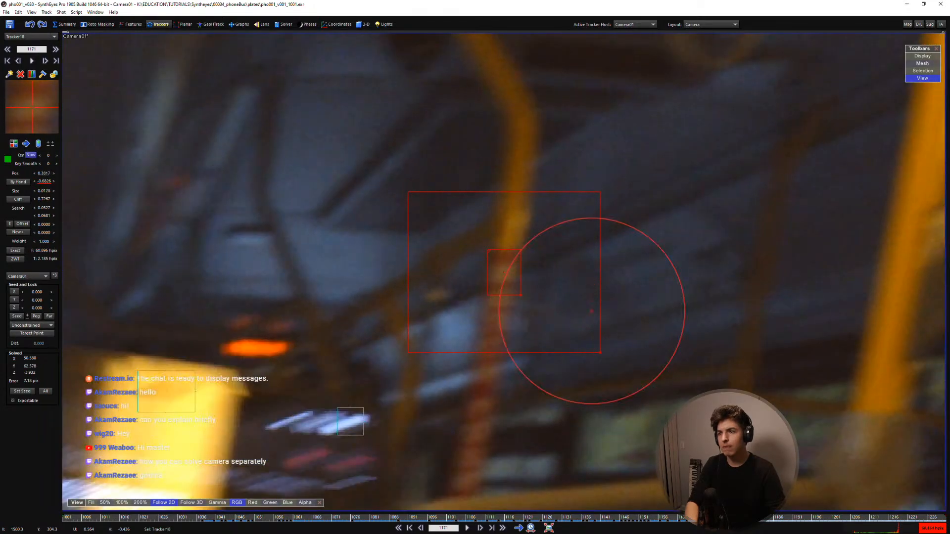
pyautogui.press('d')
pyautogui.press('d')
pyautogui.press('d')
pyautogui.press('d')
pyautogui.press('d')
pyautogui.press('d')
pyautogui.press('d')
pyautogui.press('d')
pyautogui.press('d')
pyautogui.press('d')
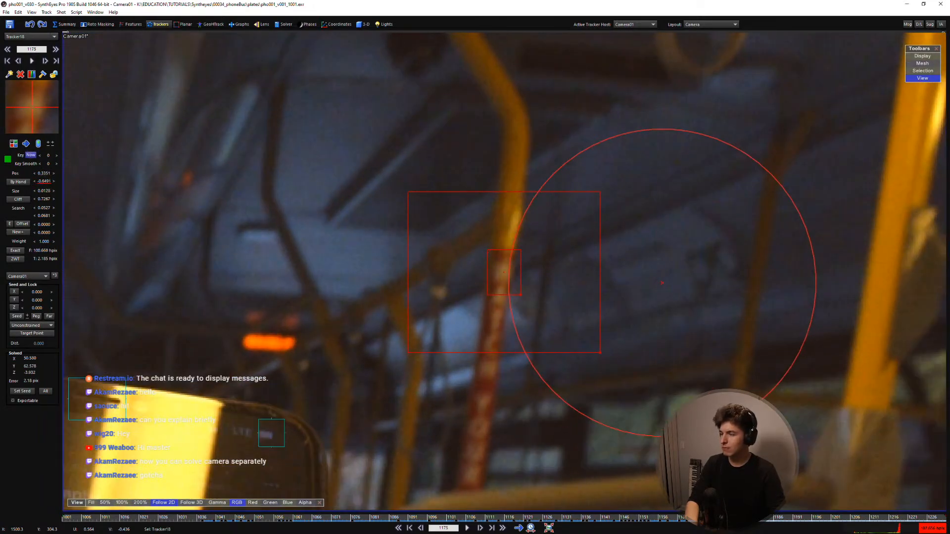
pyautogui.press('d')
pyautogui.press('d')
pyautogui.press('d')
pyautogui.press('d')
pyautogui.press('d')
pyautogui.press('d')
pyautogui.press('d')
pyautogui.press('d')
pyautogui.press('d')
pyautogui.press('d')
pyautogui.press('d')
pyautogui.press('d')
pyautogui.press('d')
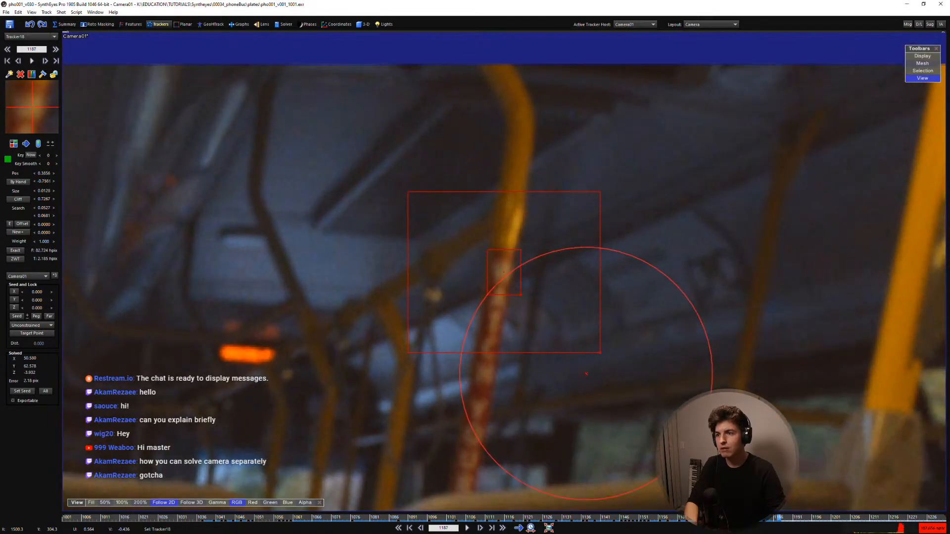
pyautogui.press('d')
pyautogui.press('d')
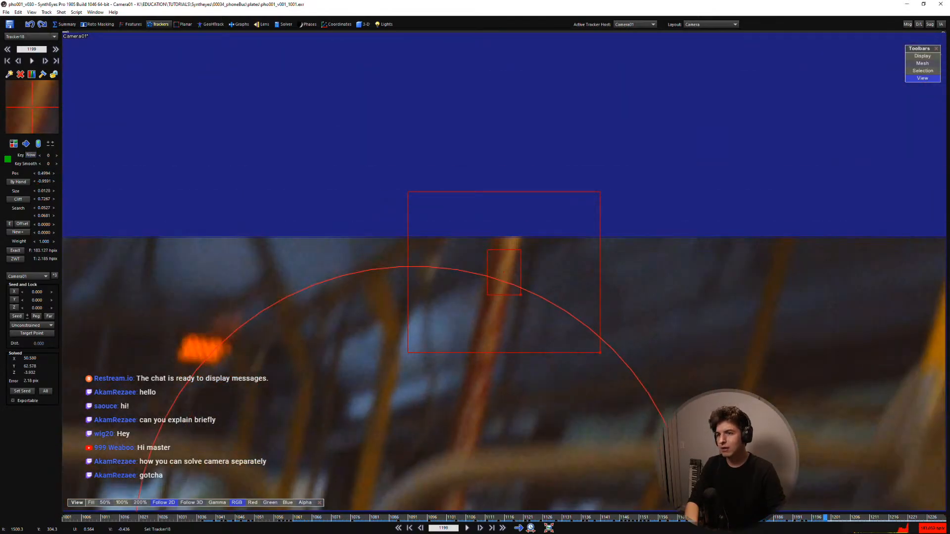
# Reposition the pole sticker tracker on the pole at frame 1199 and compare it with the preceding frames
pyautogui.press('s')
pyautogui.press('d')
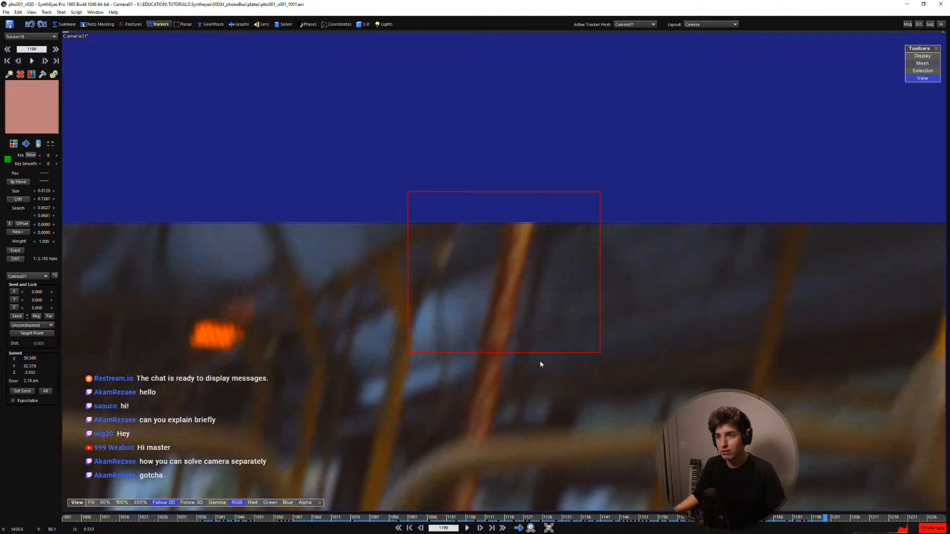
pyautogui.click(503, 272)
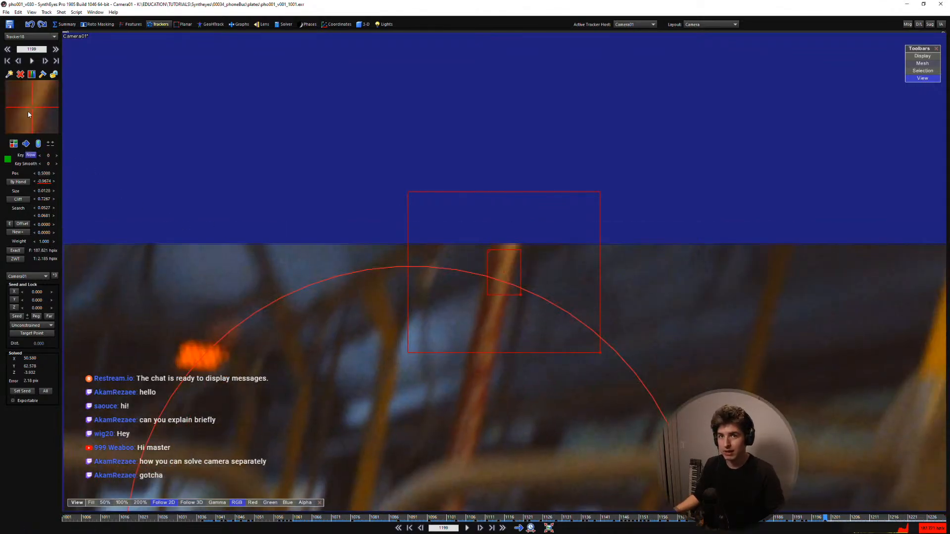
pyautogui.moveTo(33, 107); pyautogui.dragTo(33, 106)
pyautogui.press('s')
pyautogui.press('d')
pyautogui.press('s')
pyautogui.press('s')
pyautogui.press('d')
pyautogui.press('d')
pyautogui.press('s')
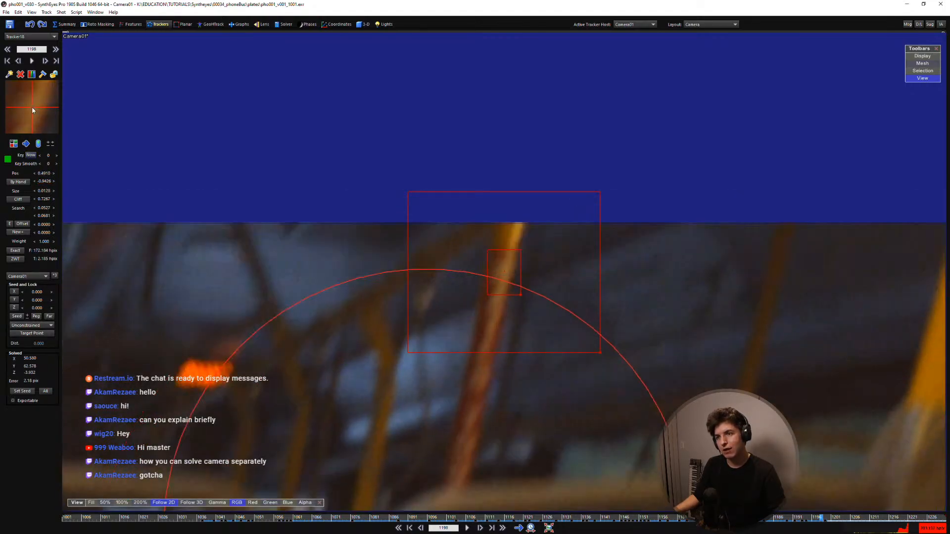
# Check the frames from 1200 on where the sticker leaves the image, return to frame 1199 and lock the pole sticker tracker
pyautogui.press('d')
pyautogui.press('d')
pyautogui.scroll(-2, 447, 261)
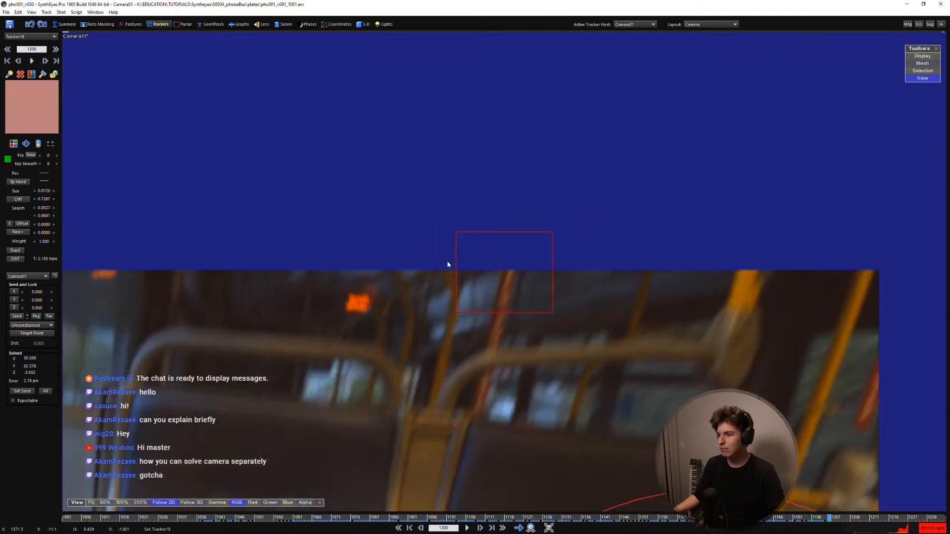
pyautogui.press('d')
pyautogui.press('d')
pyautogui.press('s')
pyautogui.press('s')
pyautogui.press('s')
pyautogui.press('l')
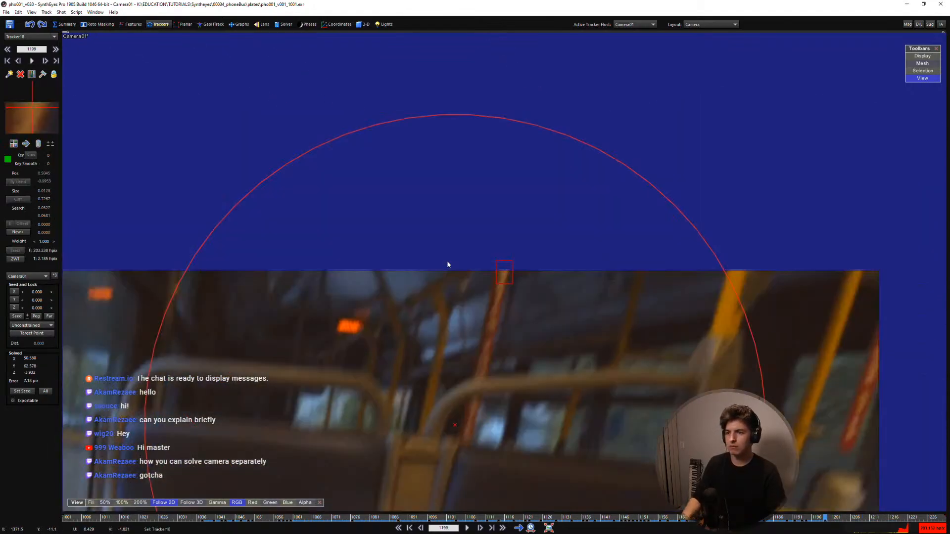
# Review the locked pole sticker tracker backward from frame 1199 and turn off Follow 2D
pyautogui.press('s')
pyautogui.press('s')
pyautogui.press('s')
pyautogui.press('s')
pyautogui.press('s')
pyautogui.press('s')
pyautogui.press('s')
pyautogui.press('s')
pyautogui.press('s')
pyautogui.press('s')
pyautogui.press('s')
pyautogui.press('s')
pyautogui.press('s')
pyautogui.press('s')
pyautogui.press('s')
pyautogui.press('s')
pyautogui.press('s')
pyautogui.press('s')
pyautogui.press('s')
pyautogui.press('s')
pyautogui.press('5')
pyautogui.moveTo(493, 283); pyautogui.dragTo(506, 266, button='middle')
# Go to the first frame and examine the opening of the shot up to frame 1015
pyautogui.hotkey('shift', 'a')
pyautogui.moveTo(504, 234); pyautogui.dragTo(493, 251, button='middle')
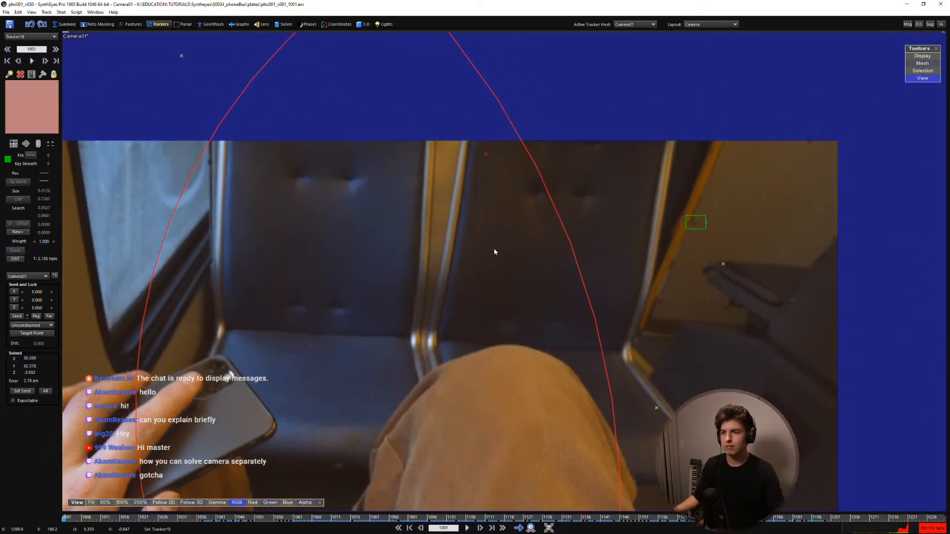
pyautogui.press('d')
pyautogui.press('d')
pyautogui.press('d')
pyautogui.press('d')
pyautogui.press('d')
pyautogui.press('d')
pyautogui.press('d')
pyautogui.press('d')
pyautogui.press('d')
pyautogui.press('d')
pyautogui.press('d')
pyautogui.press('d')
pyautogui.press('d')
pyautogui.press('d')
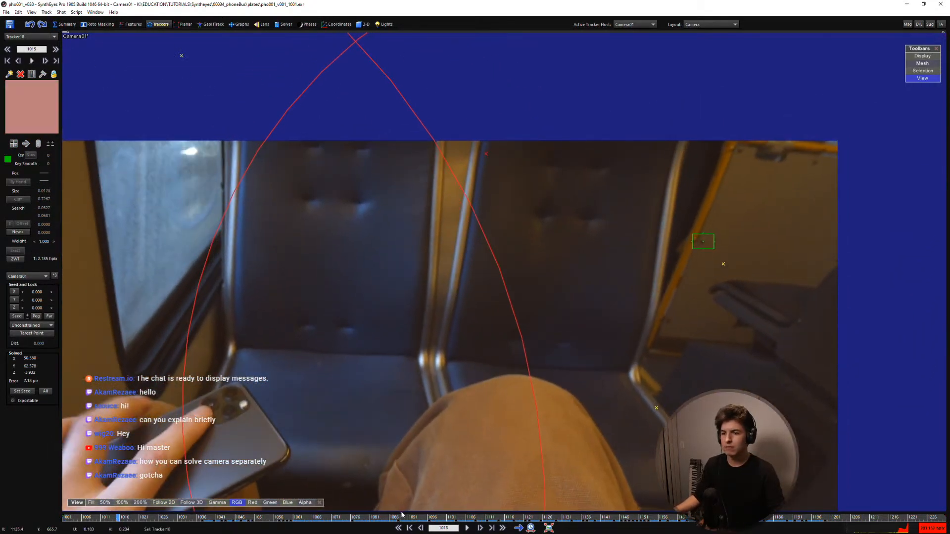
# At frame 1190, add a Camera01 tracker on the right end of the orange display, reshape its box wider and follow it in 2D
pyautogui.moveTo(401, 517); pyautogui.dragTo(790, 517)
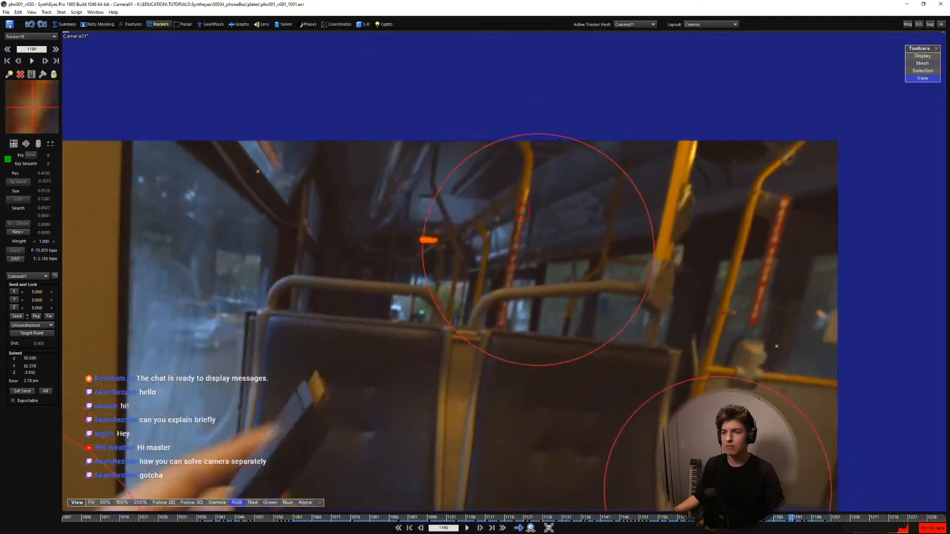
pyautogui.scroll(4, 443, 239)
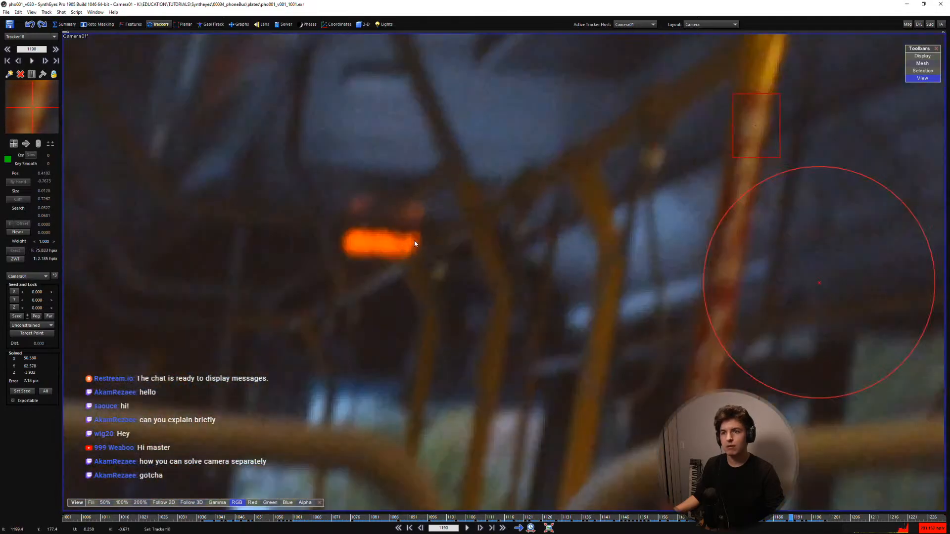
pyautogui.click(415, 243)
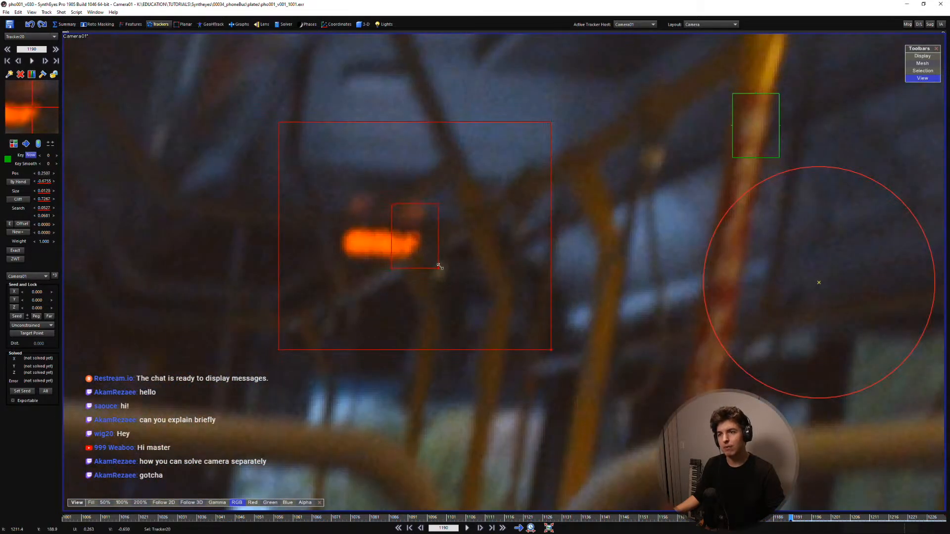
pyautogui.press('5')
pyautogui.hotkey('shift', 'Right')
pyautogui.hotkey('shift', 'Right')
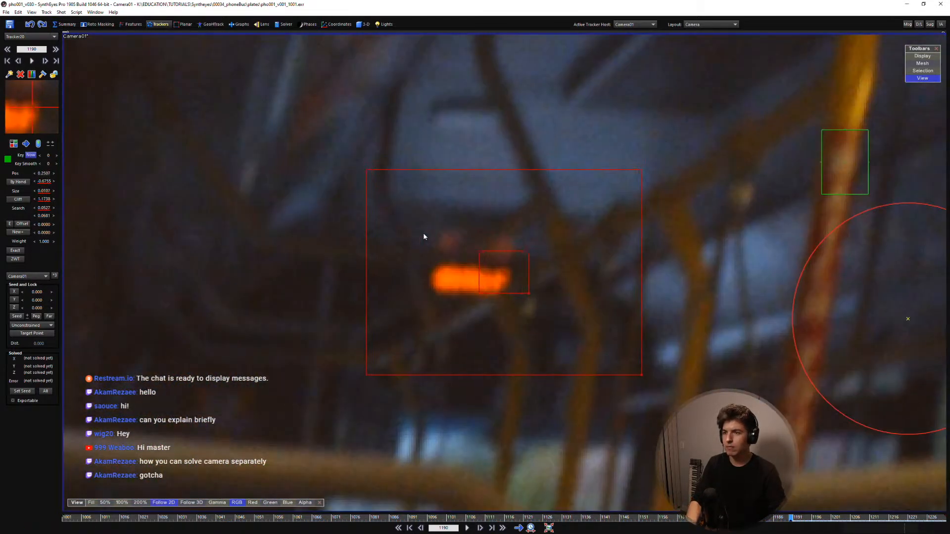
pyautogui.press('Right')
pyautogui.press('Right')
pyautogui.press('Left')
# Track the orange display tracker forward from frame 1190 to frame 1196
pyautogui.press('d')
pyautogui.press('d')
pyautogui.press('d')
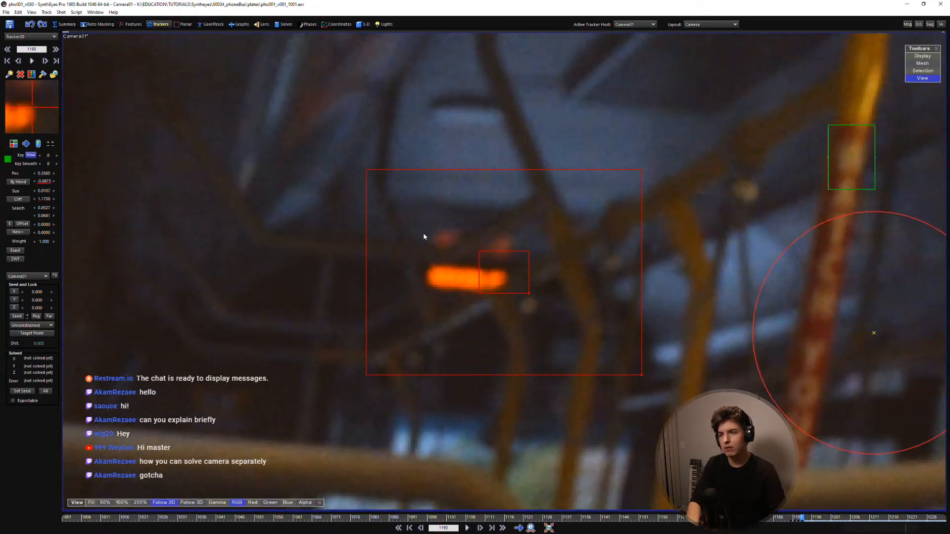
pyautogui.press('d')
pyautogui.press('d')
pyautogui.press('d')
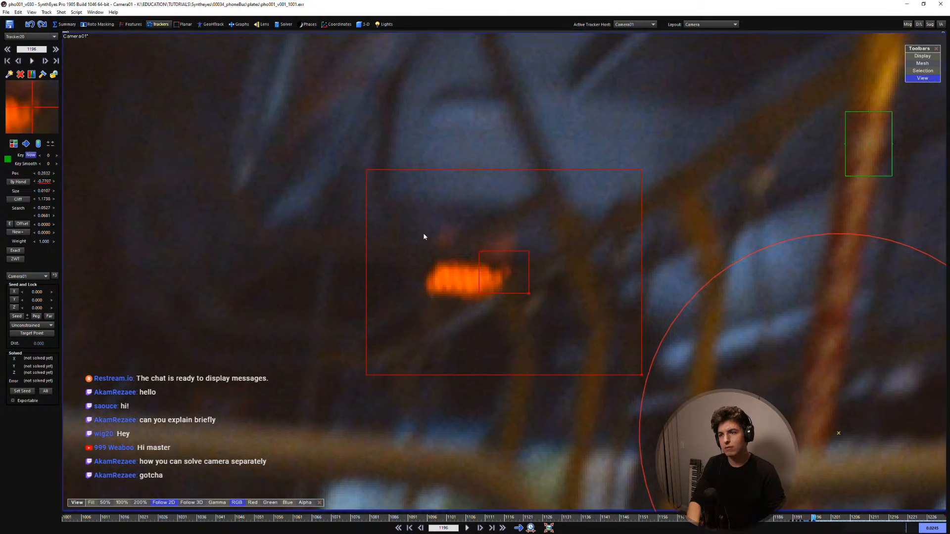
# Track the orange display tracker on to frame 1198 and nudge its position there to match the previous frame
pyautogui.press('d')
pyautogui.press('d')
pyautogui.press('s')
pyautogui.press('d')
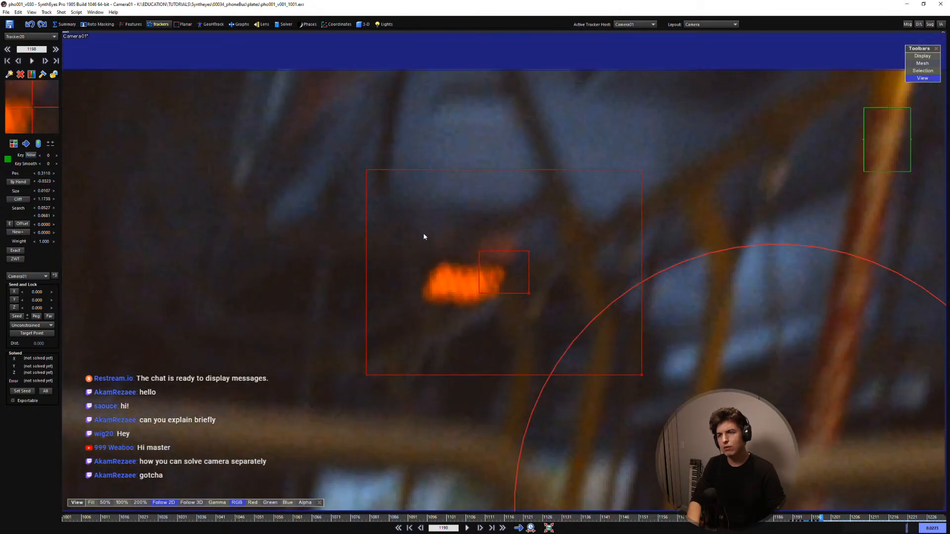
pyautogui.press('KP_4')
pyautogui.press('s')
pyautogui.press('d')
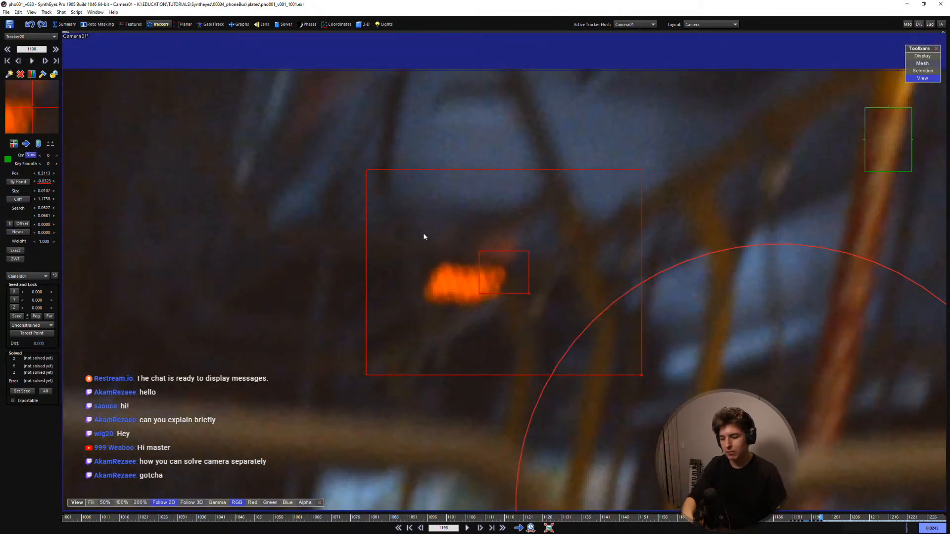
# Track the orange display tracker through frame 1200 and advance to frame 1201
pyautogui.press('d')
pyautogui.press('d')
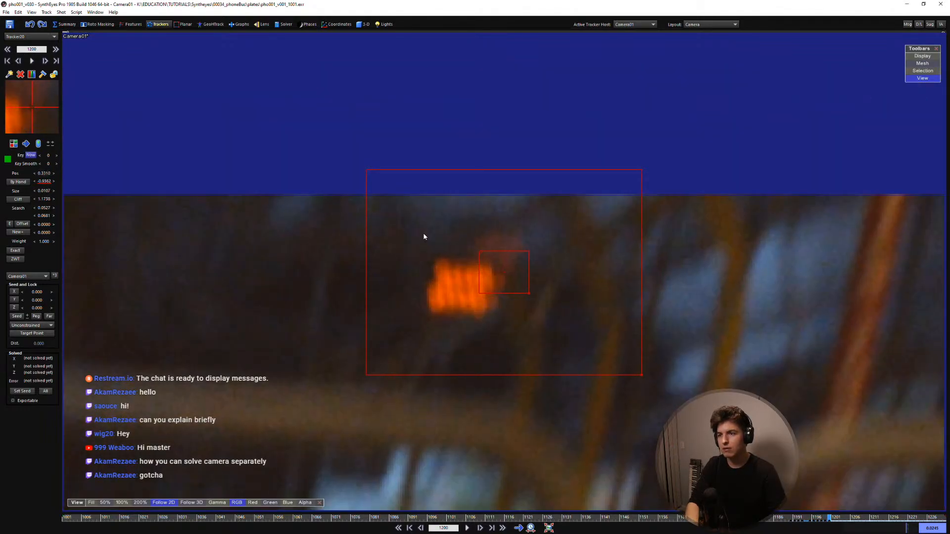
pyautogui.press('s')
pyautogui.press('d')
pyautogui.press('d')
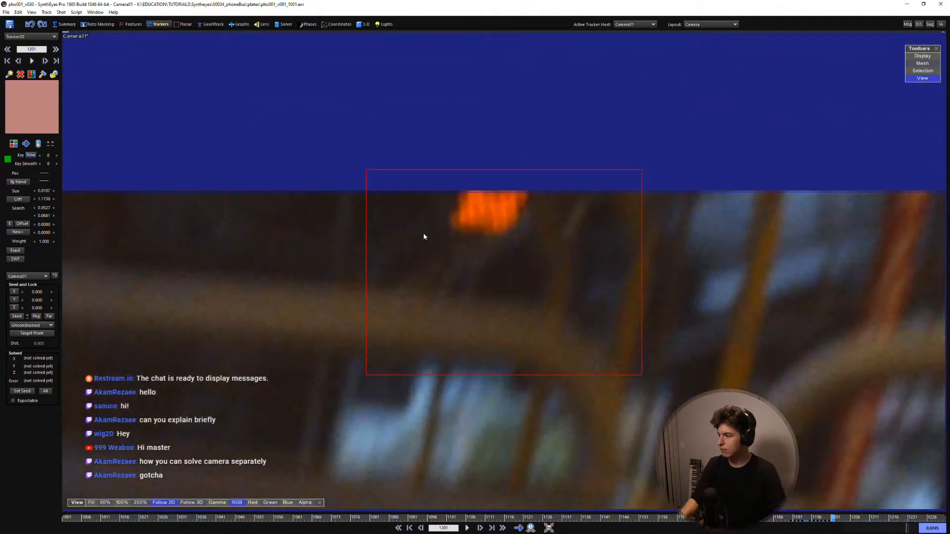
# Key the orange display tracker at frame 1201 on the display's right end at the image's upper edge
pyautogui.press('s')
pyautogui.press('s')
pyautogui.press('d')
pyautogui.press('d')
pyautogui.press('s')
pyautogui.press('d')
pyautogui.moveTo(44, 105); pyautogui.dragTo(26, 183)
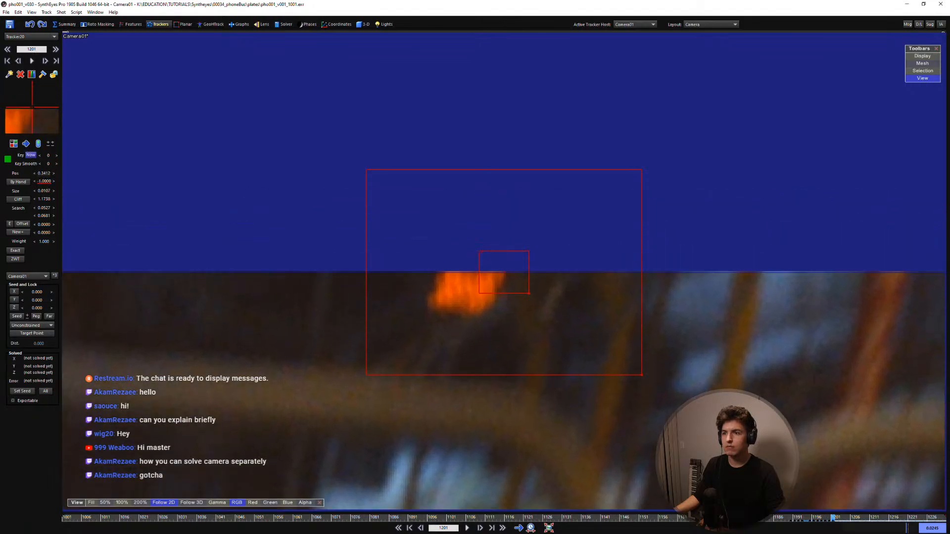
# Fine-tune the orange display tracker's position around frame 1201 by comparing it with the neighbouring frames
pyautogui.press('s')
pyautogui.press('s')
pyautogui.press('d')
pyautogui.press('d')
pyautogui.press('s')
pyautogui.press('s')
pyautogui.press('d')
pyautogui.moveTo(32, 105); pyautogui.dragTo(29, 103)
pyautogui.press('s')
pyautogui.press('s')
pyautogui.press('d')
pyautogui.press('d')
pyautogui.press('s')
pyautogui.press('d')
pyautogui.press('d')
pyautogui.press('d')
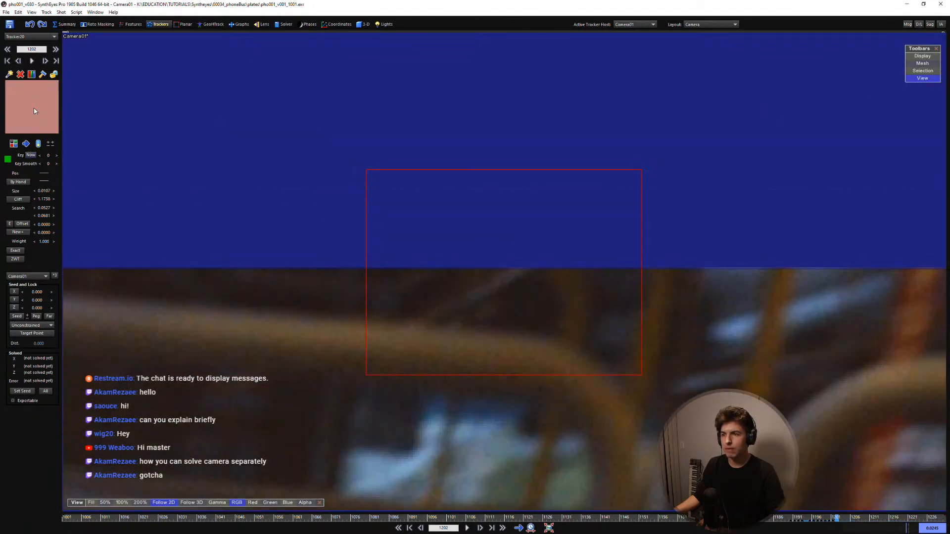
# Deselect the orange display tracker and step back through the shot to frame 1177 to look for another feature
pyautogui.press('s')
pyautogui.press('s')
pyautogui.press('s')
pyautogui.click(299, 226)
pyautogui.press('s')
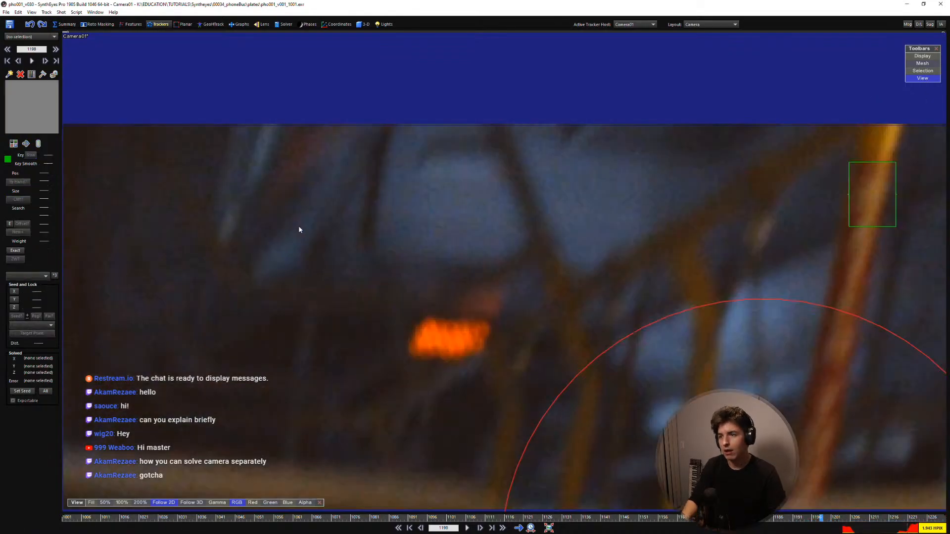
pyautogui.press('s')
pyautogui.press('s')
pyautogui.press('s')
pyautogui.press('s')
pyautogui.press('s')
pyautogui.press('s')
pyautogui.press('s')
pyautogui.press('s')
pyautogui.scroll(-5, 462, 339)
pyautogui.press('s')
pyautogui.press('s')
pyautogui.press('s')
pyautogui.press('s')
pyautogui.press('s')
pyautogui.press('s')
pyautogui.press('s')
pyautogui.press('s')
pyautogui.press('s')
pyautogui.press('s')
pyautogui.press('s')
pyautogui.press('s')
pyautogui.press('s')
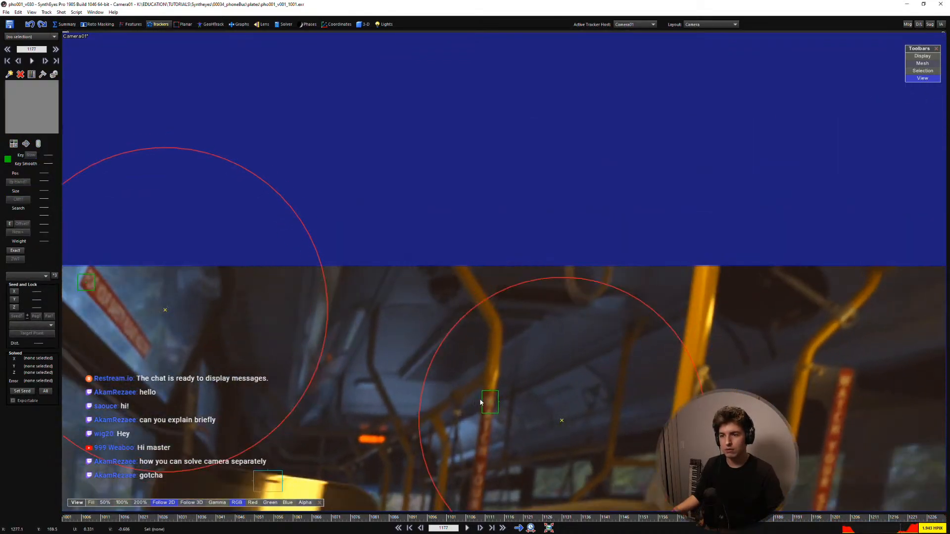
# Go to frame 1139 and add a new tracker on the lower end of the dark diagonal ceiling rail
pyautogui.click(480, 400)
pyautogui.moveTo(743, 517); pyautogui.dragTo(594, 519)
pyautogui.scroll(3, 415, 232)
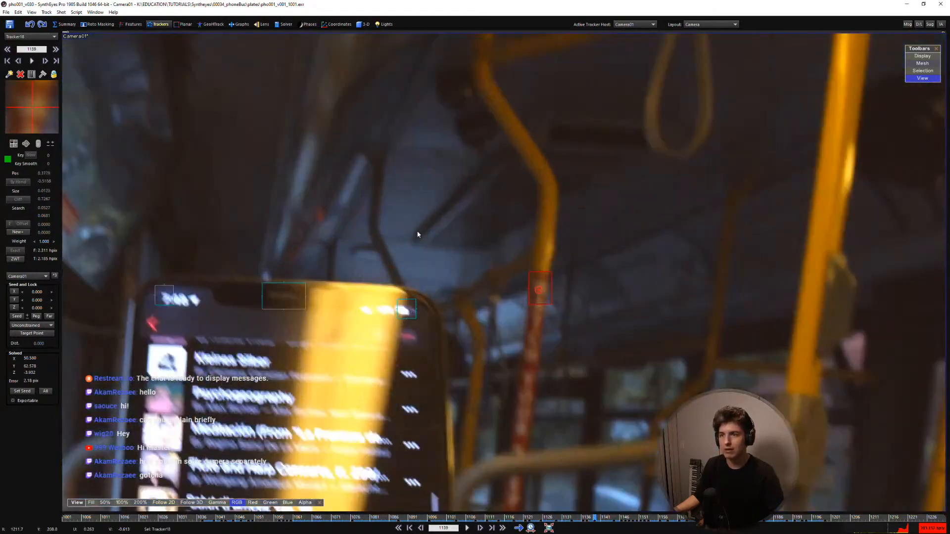
pyautogui.press('c')
pyautogui.moveTo(416, 249); pyautogui.dragTo(438, 263)
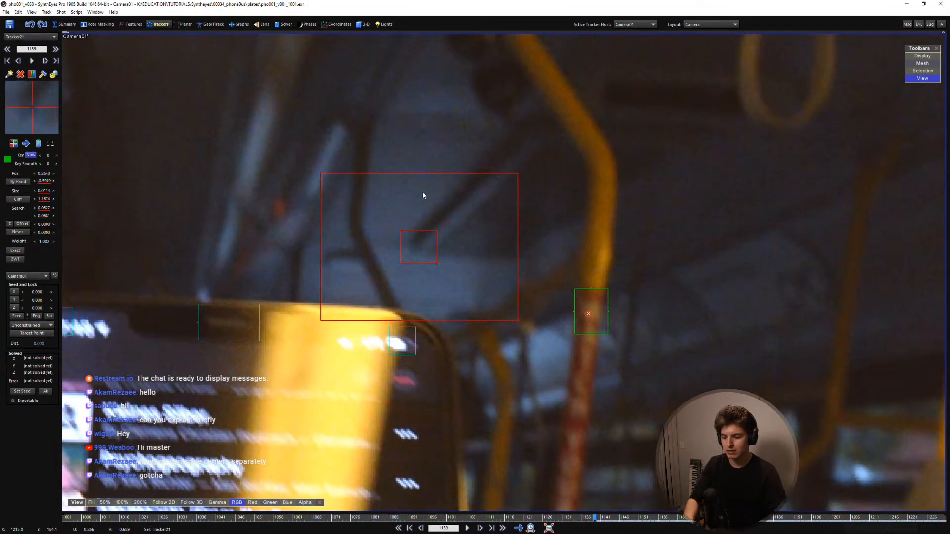
# Keep the view centred on the ceiling rail tracker and track it forward from frame 1139 to frame 1146
pyautogui.press('5')
pyautogui.press('d')
pyautogui.press('d')
pyautogui.press('d')
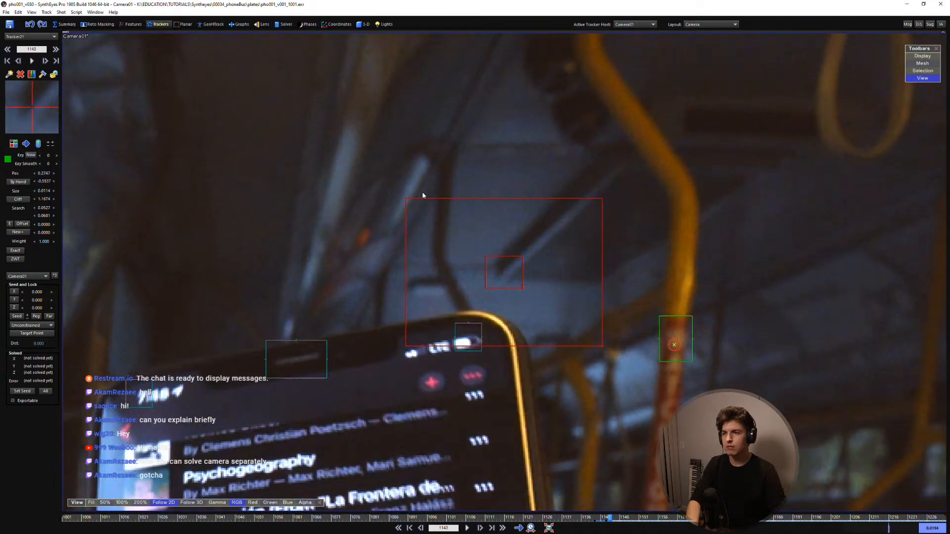
pyautogui.press('d')
pyautogui.press('d')
pyautogui.press('d')
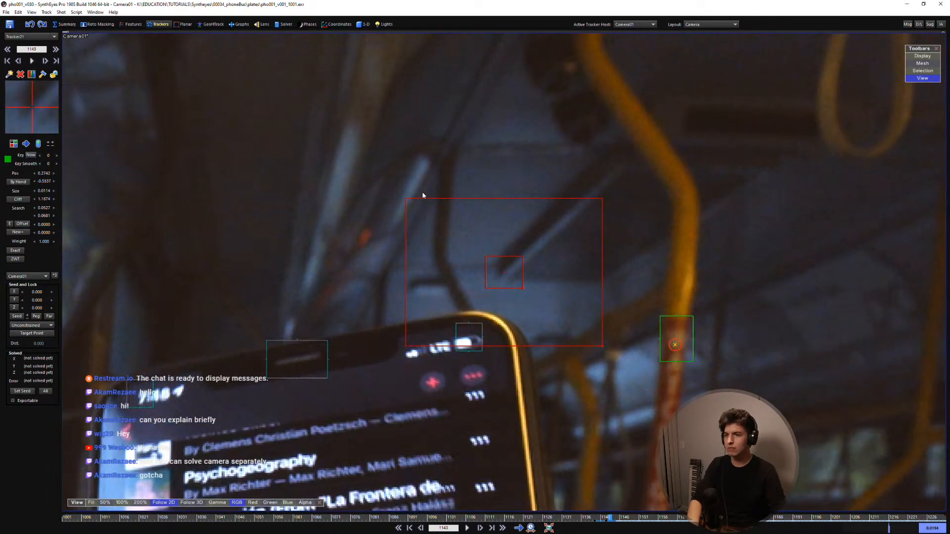
pyautogui.press('d')
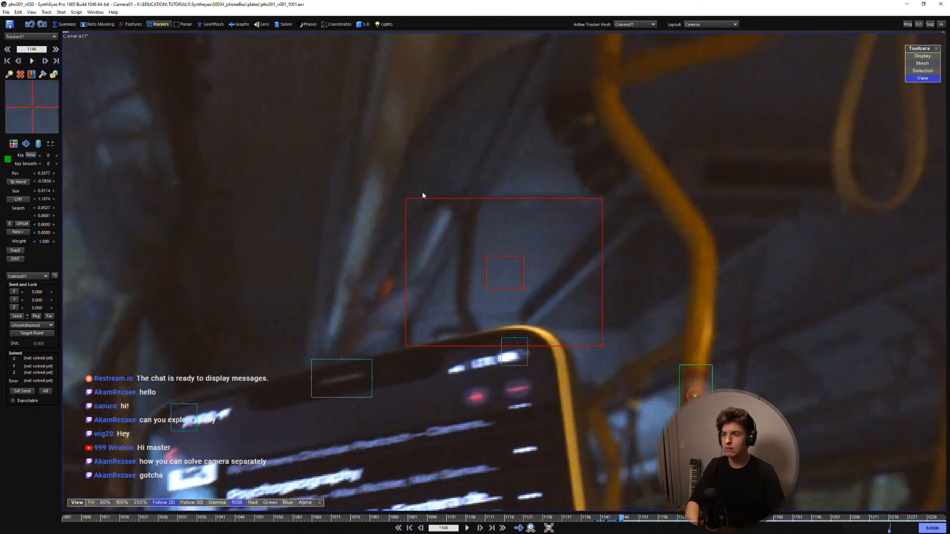
# Key the ceiling rail tracker at frame 1145 and undo its stray track onto the phone edge at frame 1147
pyautogui.press('s')
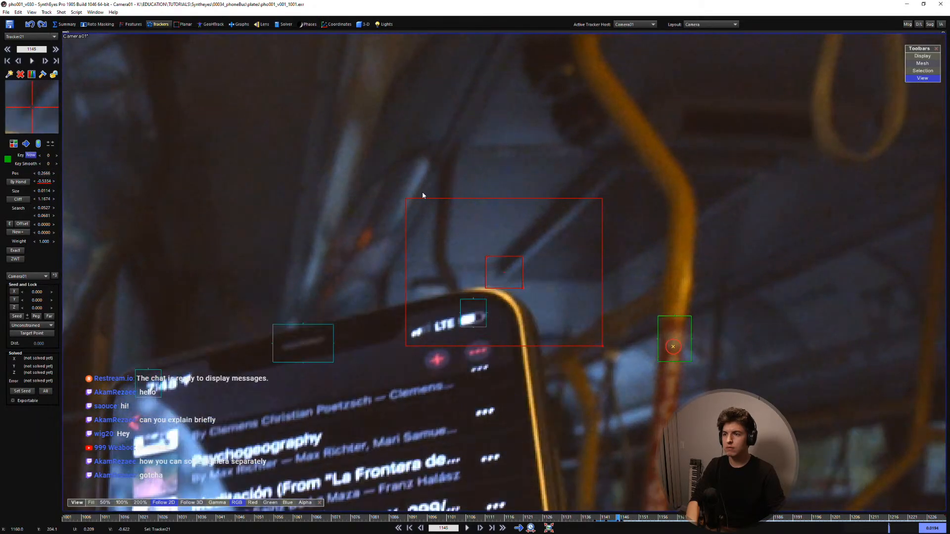
pyautogui.press('d')
pyautogui.press('s')
pyautogui.press('s')
pyautogui.press('d')
pyautogui.press('d')
pyautogui.press('d')
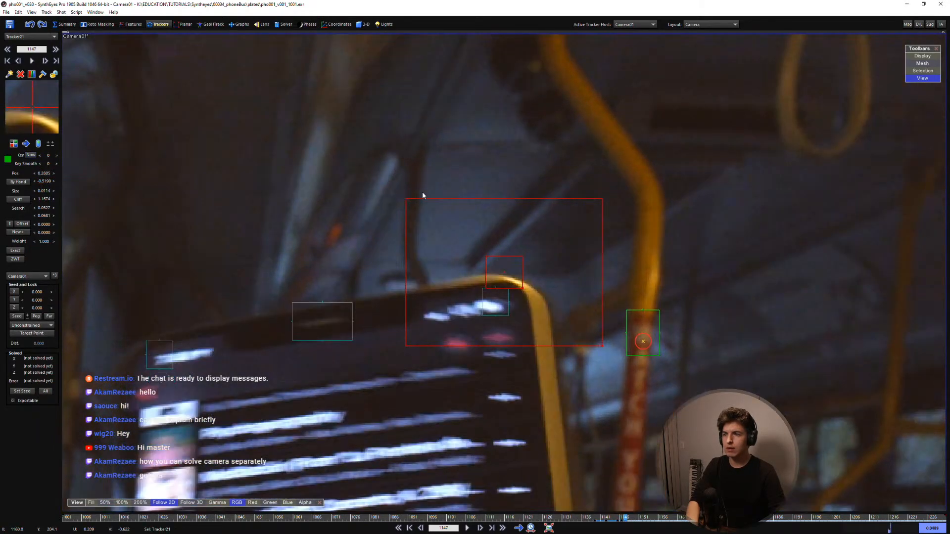
pyautogui.hotkey('ctrl', 'z')
pyautogui.press('d')
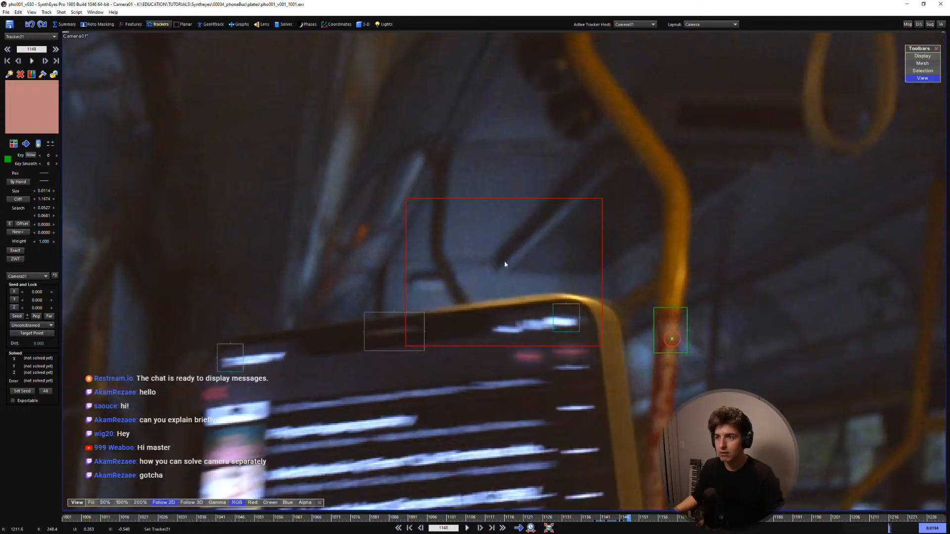
# Key the tracker on the ceiling rail's lower end at frame 1148 and refine its placement against the neighbouring frames
pyautogui.click(504, 271)
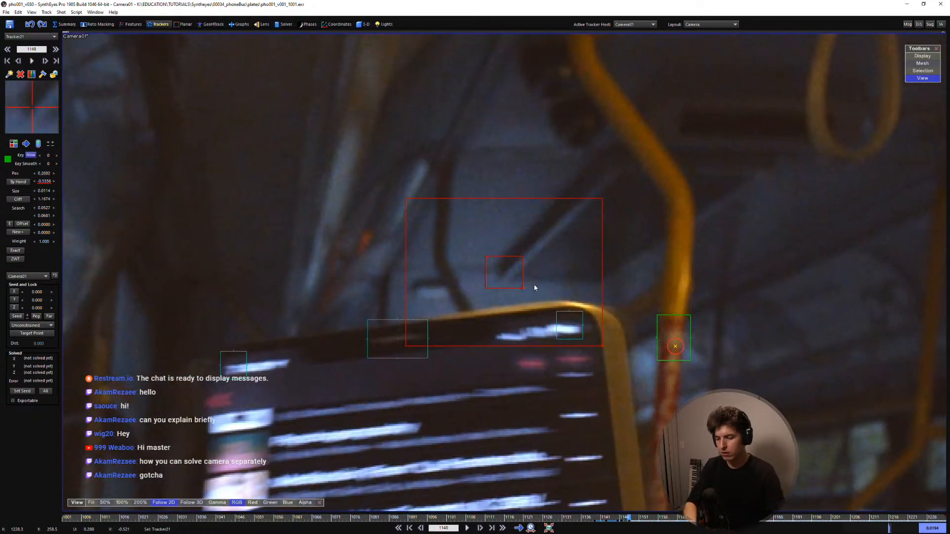
pyautogui.press('s')
pyautogui.press('d')
pyautogui.press('s')
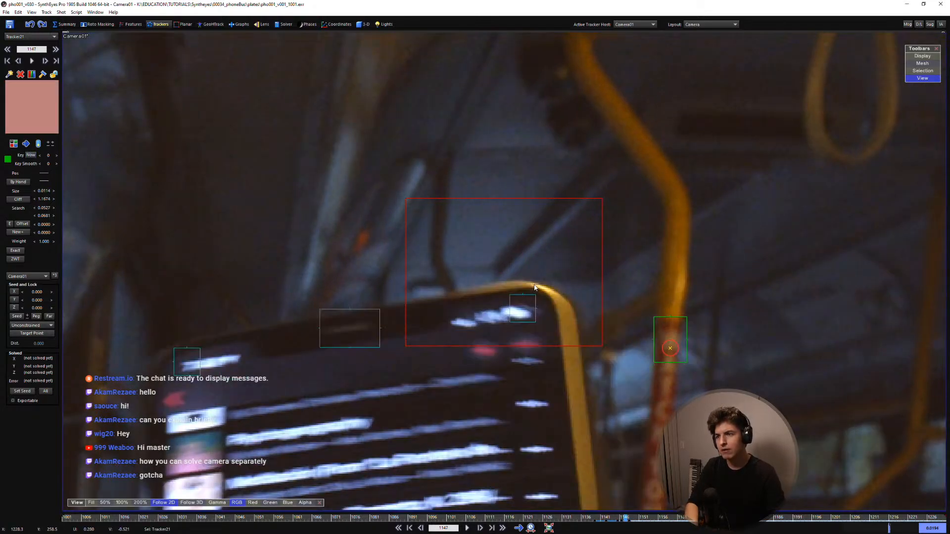
pyautogui.press('d')
pyautogui.press('s')
pyautogui.press('s')
pyautogui.press('d')
pyautogui.press('d')
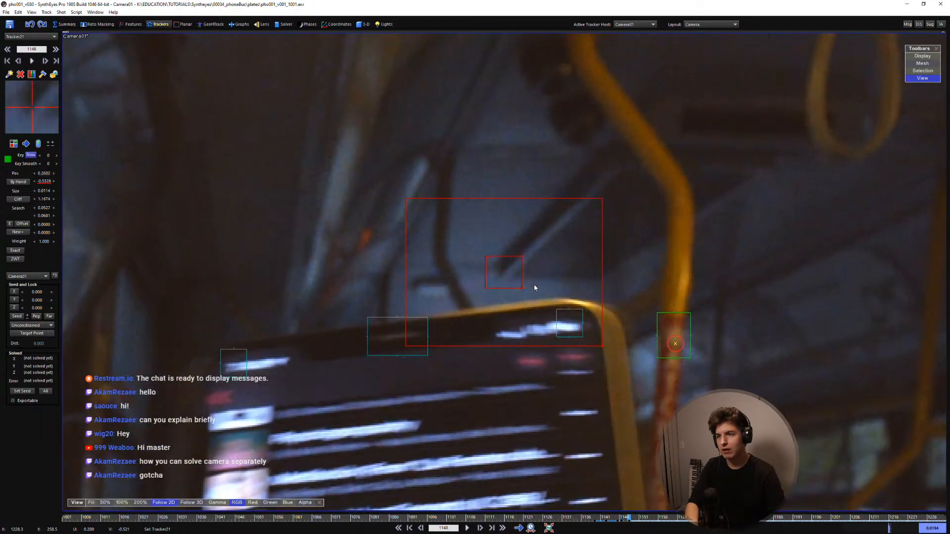
pyautogui.press('s')
pyautogui.press('s')
pyautogui.press('d')
pyautogui.press('d')
# Track the ceiling rail tracker forward from frame 1148 to frame 1158
pyautogui.press('d')
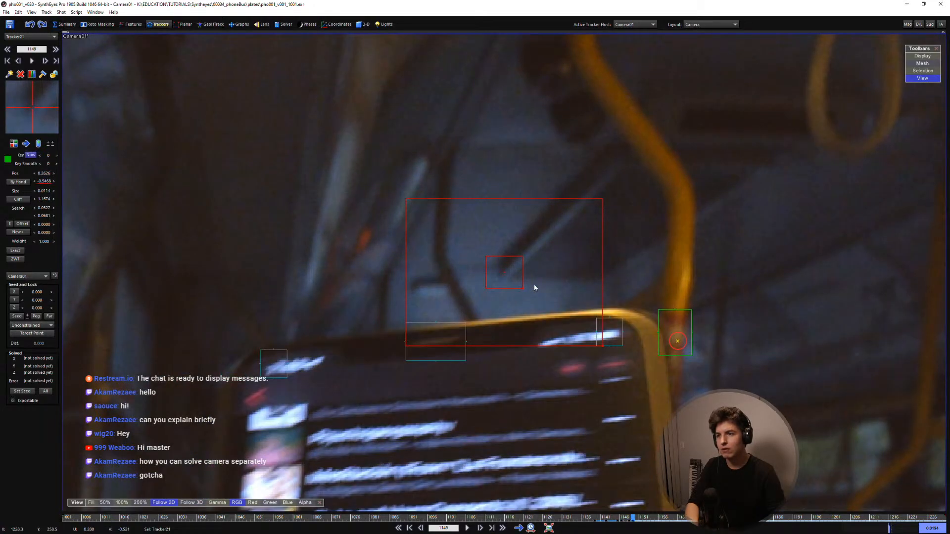
pyautogui.press('d')
pyautogui.press('d')
pyautogui.press('d')
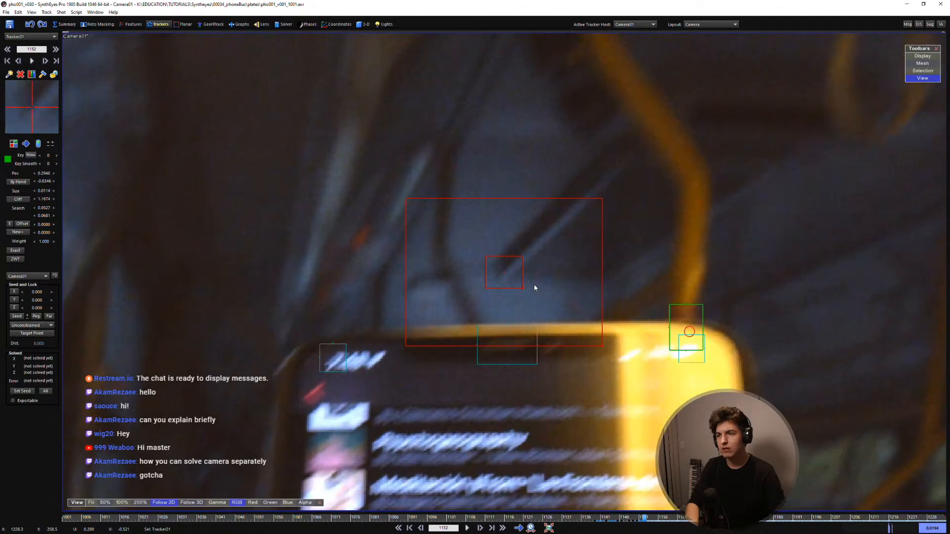
pyautogui.press('d')
pyautogui.press('d')
pyautogui.press('d')
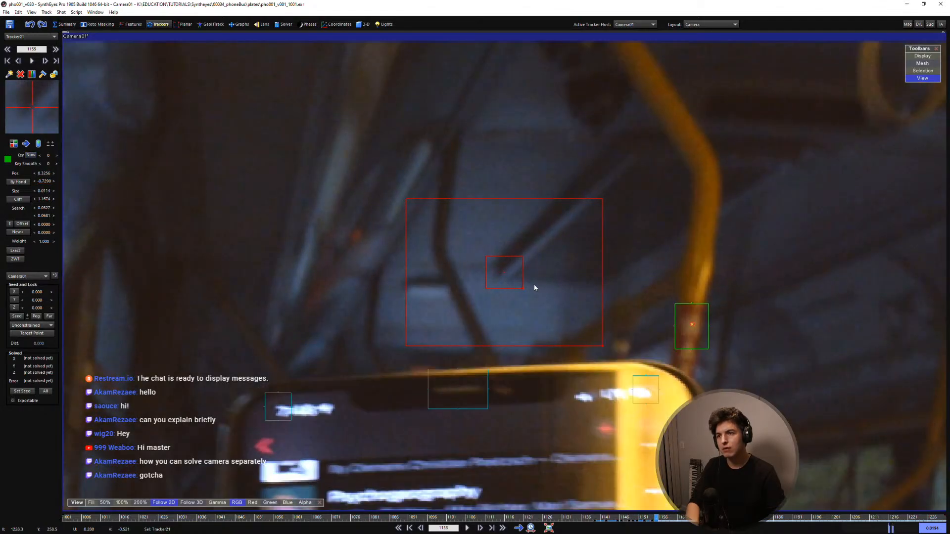
pyautogui.press('d')
pyautogui.press('d')
pyautogui.press('d')
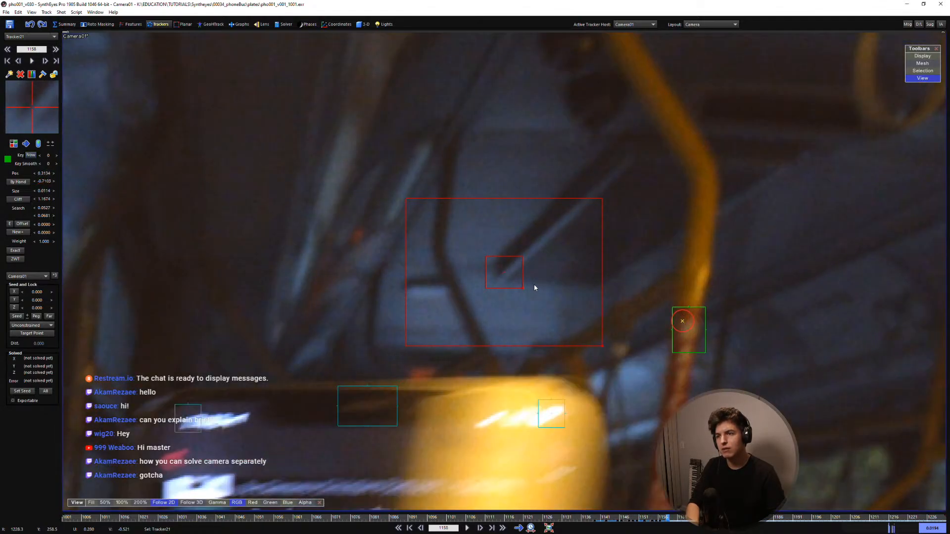
# Track the ceiling rail tracker on to frame 1165, keying its position at frames 1164 and 1165
pyautogui.press('d')
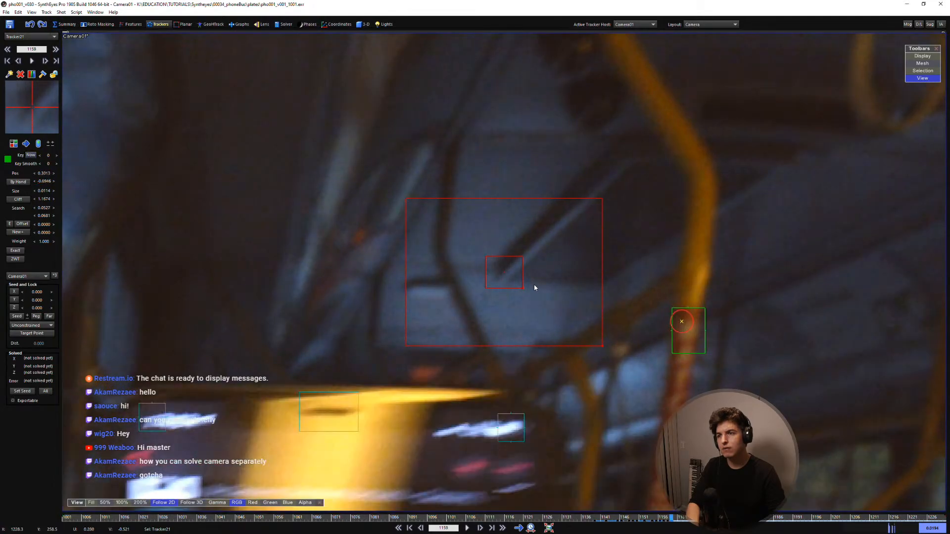
pyautogui.press('d')
pyautogui.press('d')
pyautogui.press('d')
pyautogui.press('d')
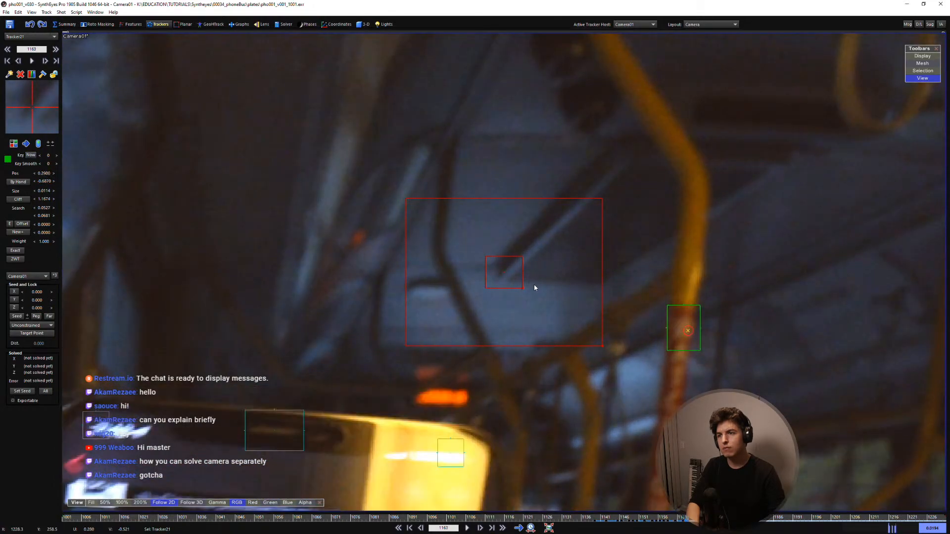
pyautogui.press('d')
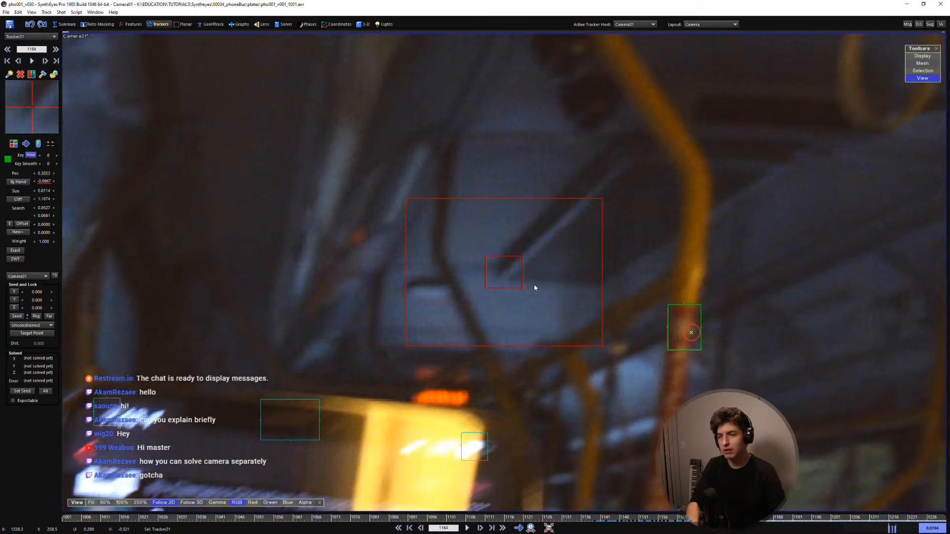
pyautogui.press('d')
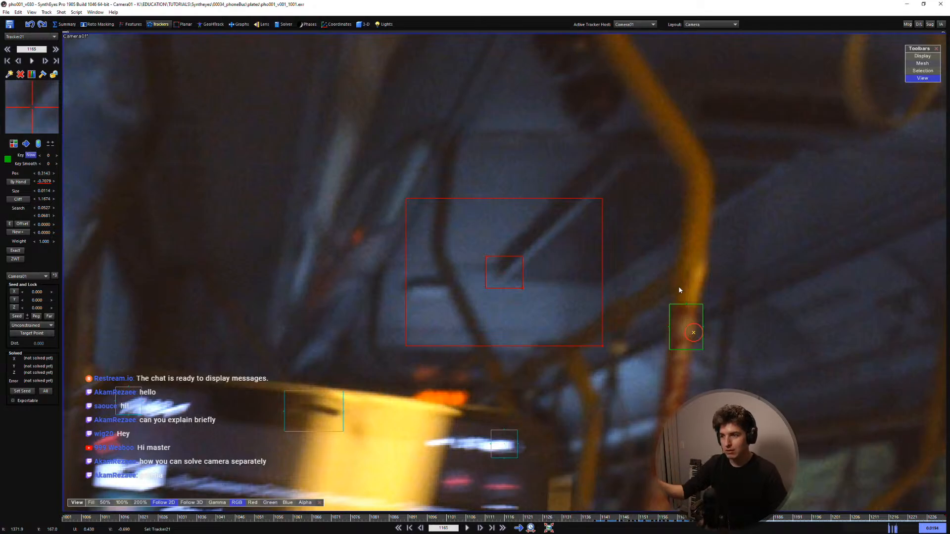
# Key the ceiling rail tracker at frame 1166 and track it on to frame 1169, checking against the previous frames
pyautogui.press('s')
pyautogui.press('d')
pyautogui.press('d')
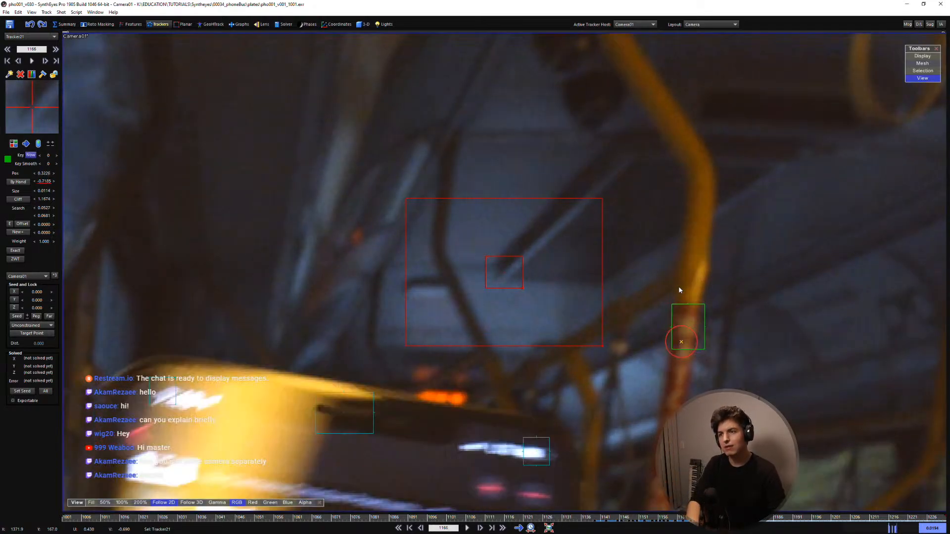
pyautogui.press('d')
pyautogui.press('s')
pyautogui.press('d')
pyautogui.press('d')
pyautogui.press('d')
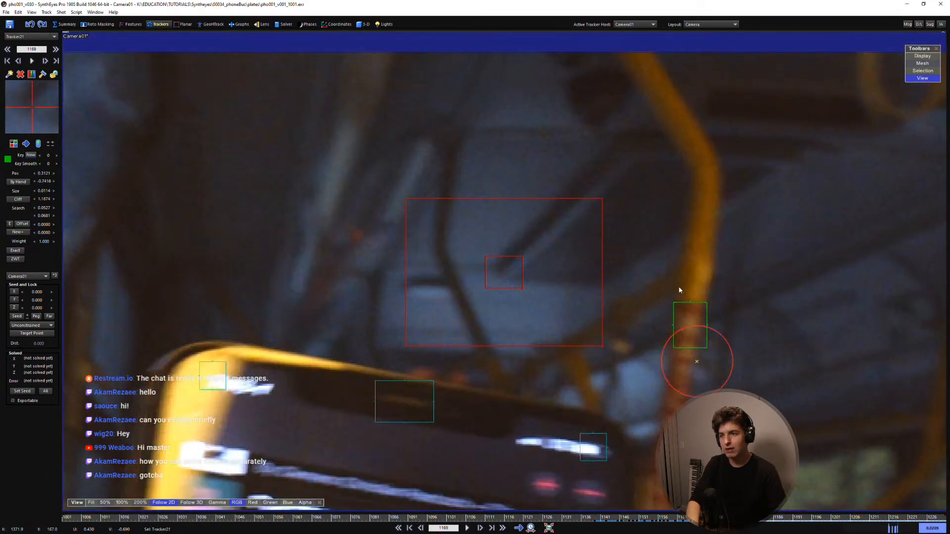
# Recheck the ceiling rail tracker around frame 1169 and track it through the blurred frames to frame 1173
pyautogui.press('s')
pyautogui.press('s')
pyautogui.press('d')
pyautogui.press('d')
pyautogui.press('d')
pyautogui.press('d')
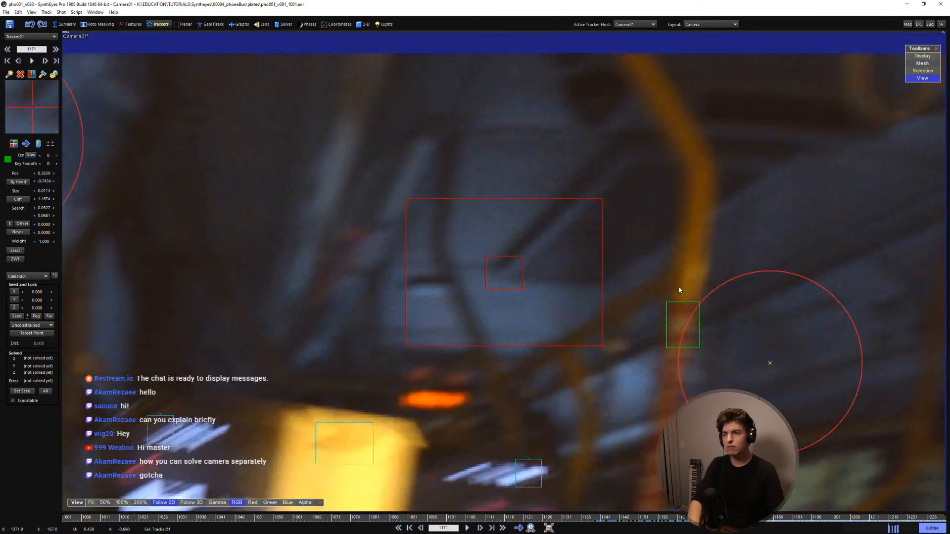
pyautogui.press('s')
pyautogui.press('d')
pyautogui.press('d')
pyautogui.press('d')
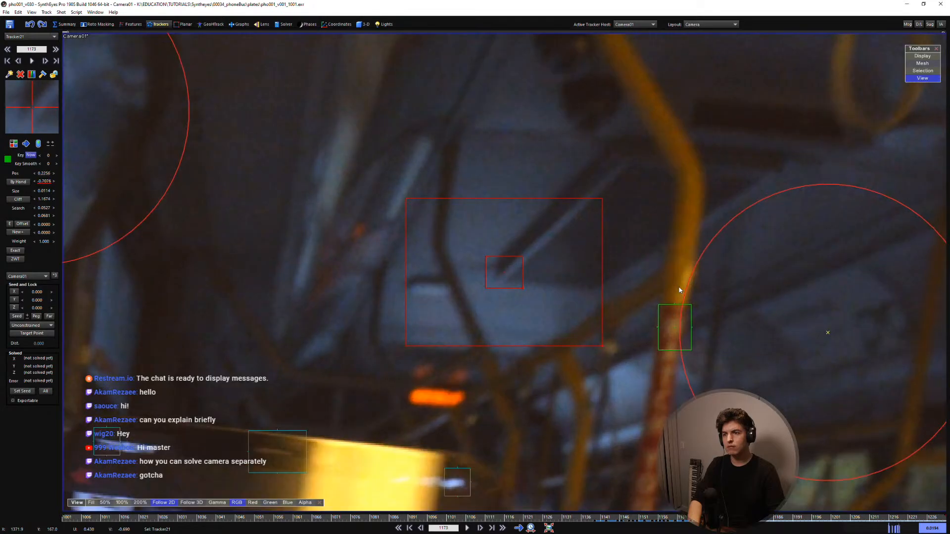
# Track the ceiling rail tracker forward from frame 1173 through frame 1197, near the image's upper edge
pyautogui.press('d')
pyautogui.press('d')
pyautogui.press('d')
pyautogui.press('d')
pyautogui.press('d')
pyautogui.press('d')
pyautogui.press('d')
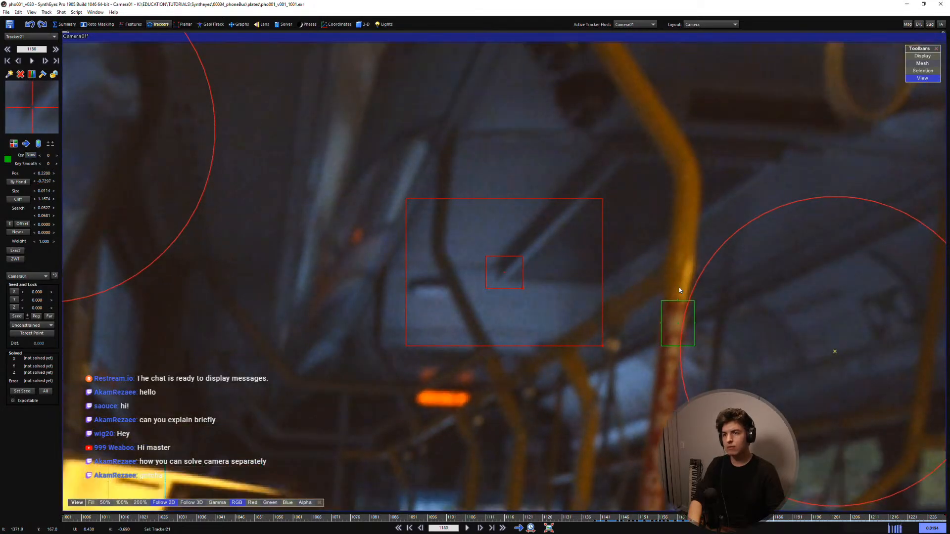
pyautogui.press('d')
pyautogui.press('d')
pyautogui.press('d')
pyautogui.press('d')
pyautogui.press('d')
pyautogui.press('d')
pyautogui.press('d')
pyautogui.press('d')
pyautogui.press('d')
pyautogui.press('d')
pyautogui.press('d')
pyautogui.press('d')
pyautogui.press('d')
pyautogui.press('d')
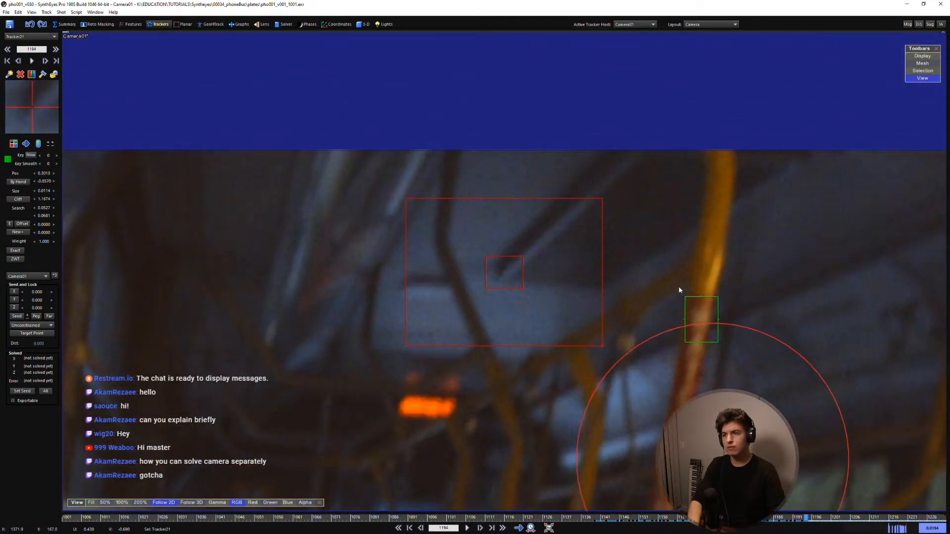
pyautogui.press('d')
pyautogui.press('d')
pyautogui.press('d')
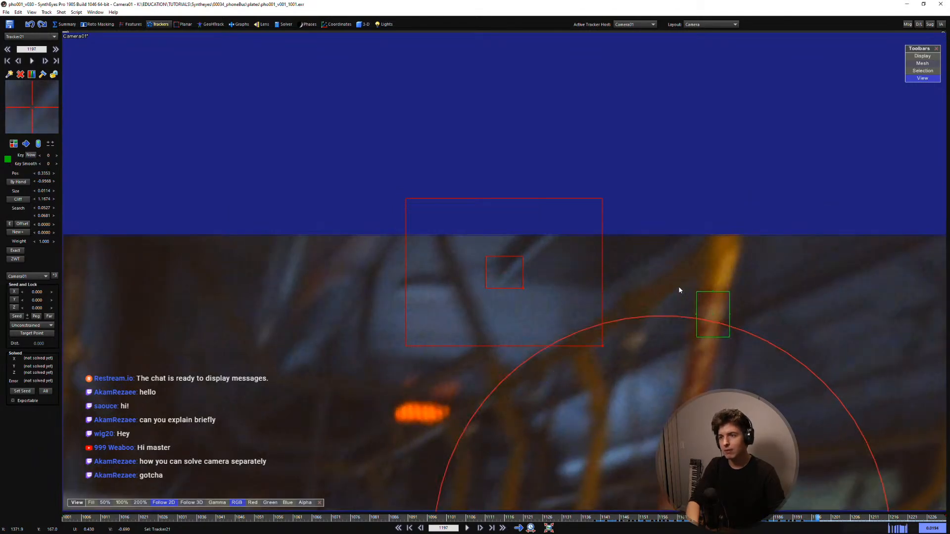
pyautogui.press('d')
# Jump back through the ceiling rail tracker's keys, reverse the tracking direction and track it backward to frame 1138
pyautogui.press('a')
pyautogui.press('a')
pyautogui.press('a')
pyautogui.press('a')
pyautogui.press('a')
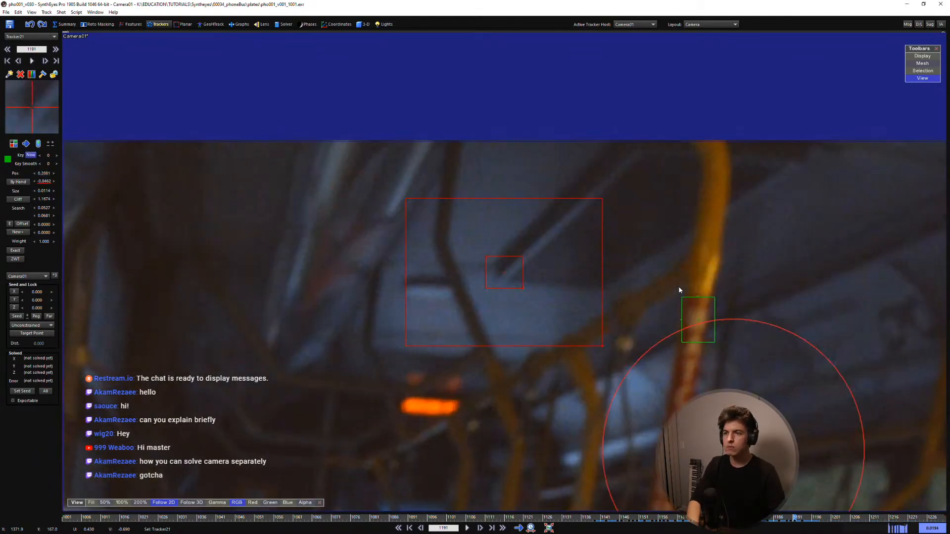
pyautogui.press('a')
pyautogui.press('a')
pyautogui.press('f')
pyautogui.press('s')
pyautogui.press('s')
pyautogui.press('s')
pyautogui.press('s')
pyautogui.press('s')
pyautogui.press('s')
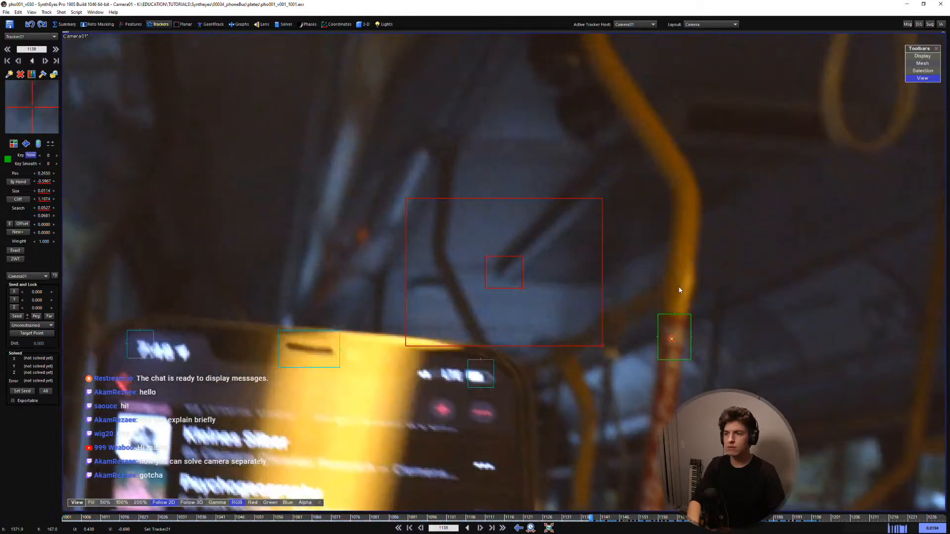
# Track the ceiling rail tracker backward from frame 1138 to frame 1112
pyautogui.press('s')
pyautogui.press('s')
pyautogui.press('s')
pyautogui.press('s')
pyautogui.press('s')
pyautogui.press('s')
pyautogui.press('s')
pyautogui.press('s')
pyautogui.press('s')
pyautogui.press('s')
pyautogui.press('s')
pyautogui.press('s')
pyautogui.press('s')
pyautogui.press('s')
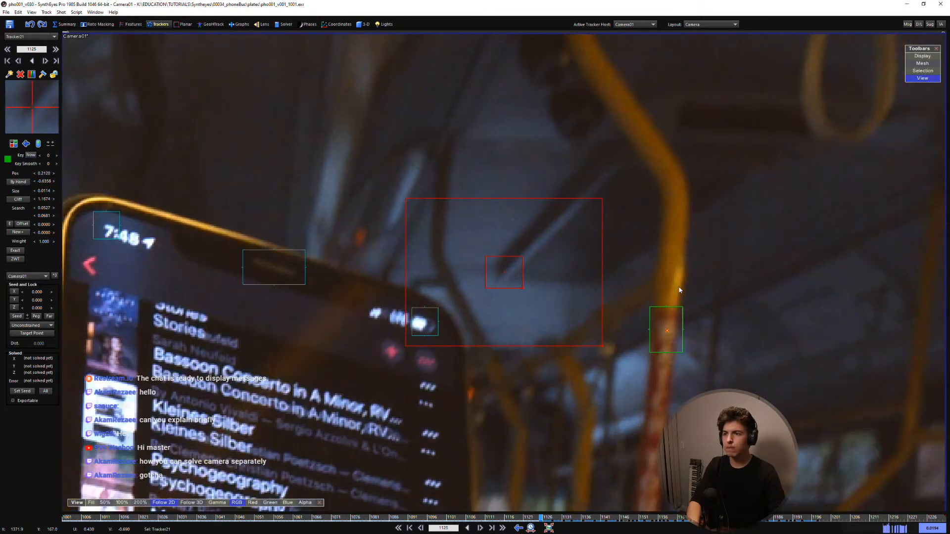
pyautogui.press('s')
pyautogui.press('s')
pyautogui.press('s')
pyautogui.press('s')
pyautogui.press('s')
pyautogui.press('s')
pyautogui.press('s')
pyautogui.press('s')
pyautogui.press('s')
pyautogui.press('s')
pyautogui.press('s')
pyautogui.press('s')
pyautogui.press('s')
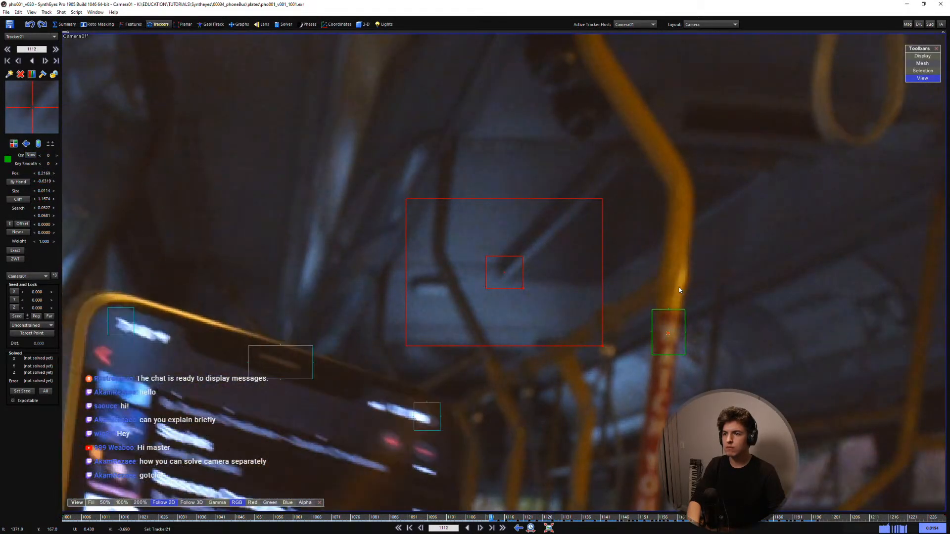
# Continue the ceiling rail tracker back to frame 1104 and key it there by hand, checking its position against frame 1105
pyautogui.press('d')
pyautogui.press('s')
pyautogui.press('d')
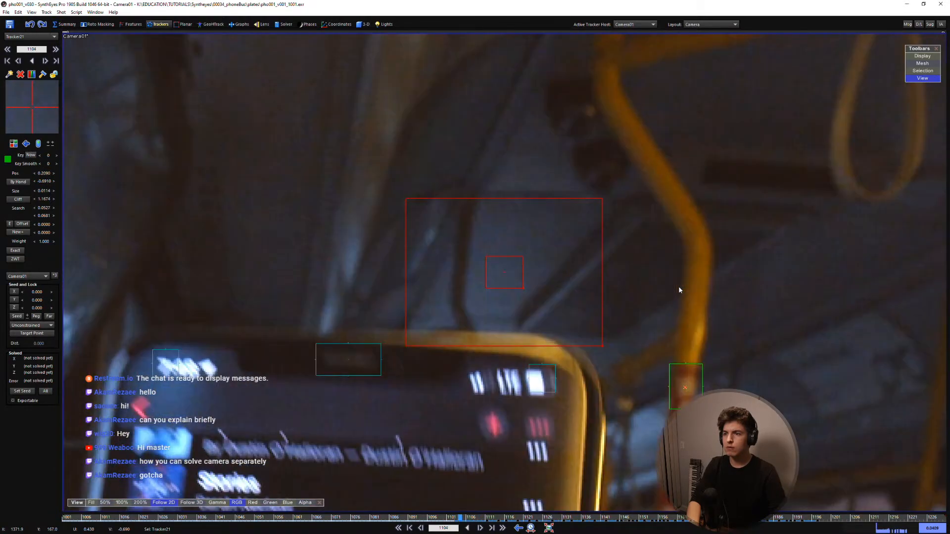
pyautogui.press('s')
pyautogui.press('s')
pyautogui.press('d')
pyautogui.press('s')
pyautogui.press('d')
pyautogui.press('d')
pyautogui.press('s')
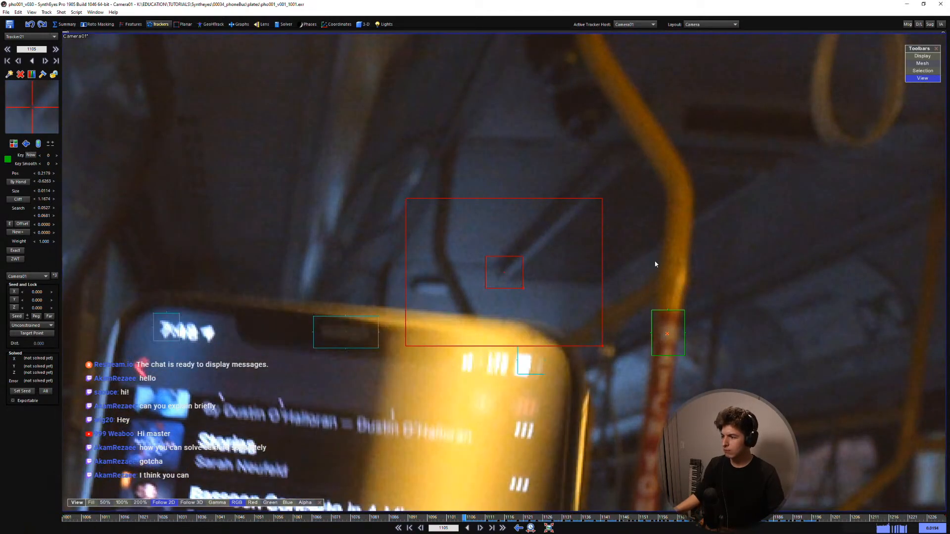
pyautogui.press('d')
pyautogui.press('d')
pyautogui.press('s')
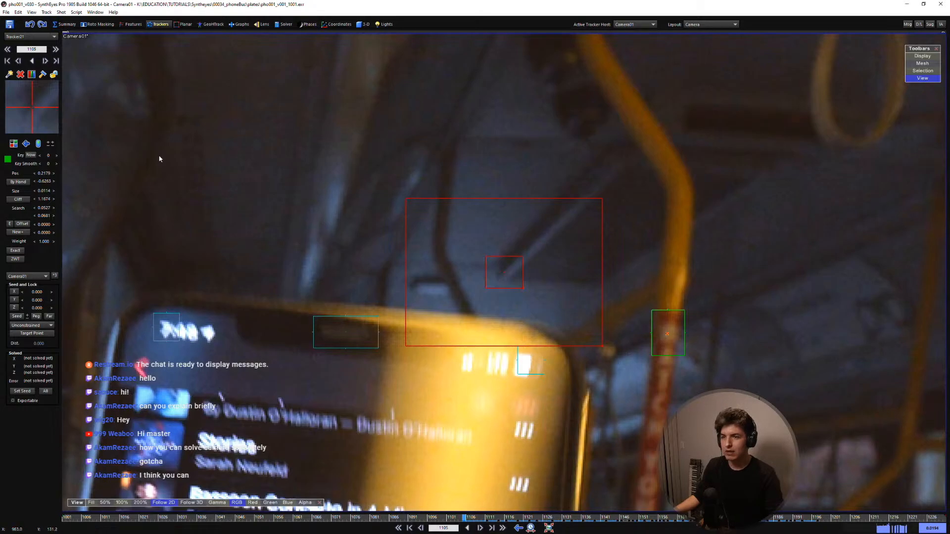
pyautogui.press('d')
pyautogui.press('d')
pyautogui.press('s')
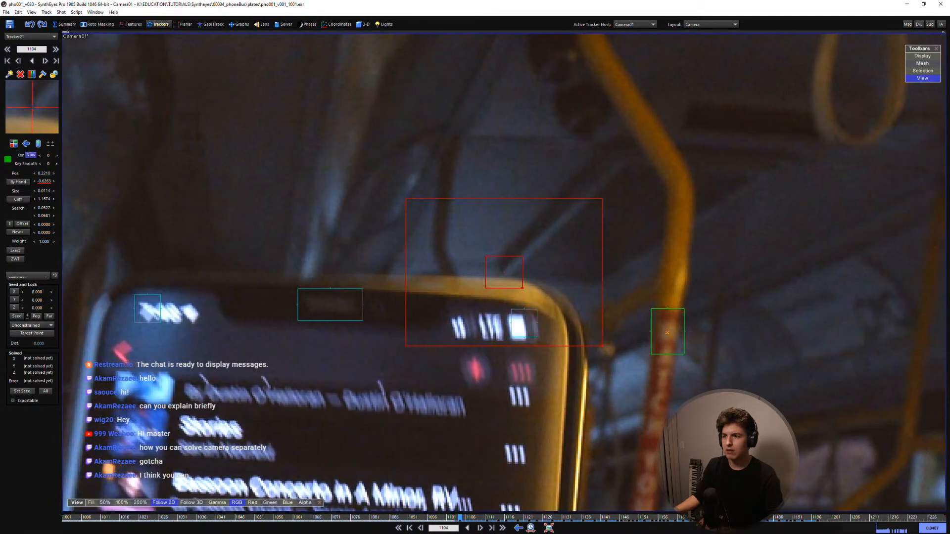
# Refine the ceiling rail tracker's key at frame 1104, flipping between frames 1104 and 1106 to match the rail
pyautogui.press('s')
pyautogui.press('d')
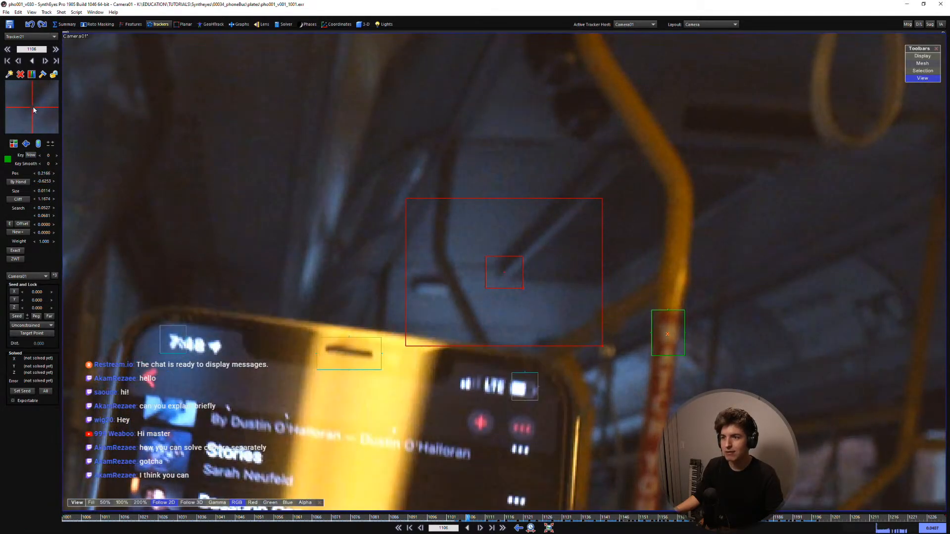
pyautogui.press('s')
pyautogui.press('d')
pyautogui.press('s')
pyautogui.press('d')
pyautogui.press('s')
pyautogui.press('s')
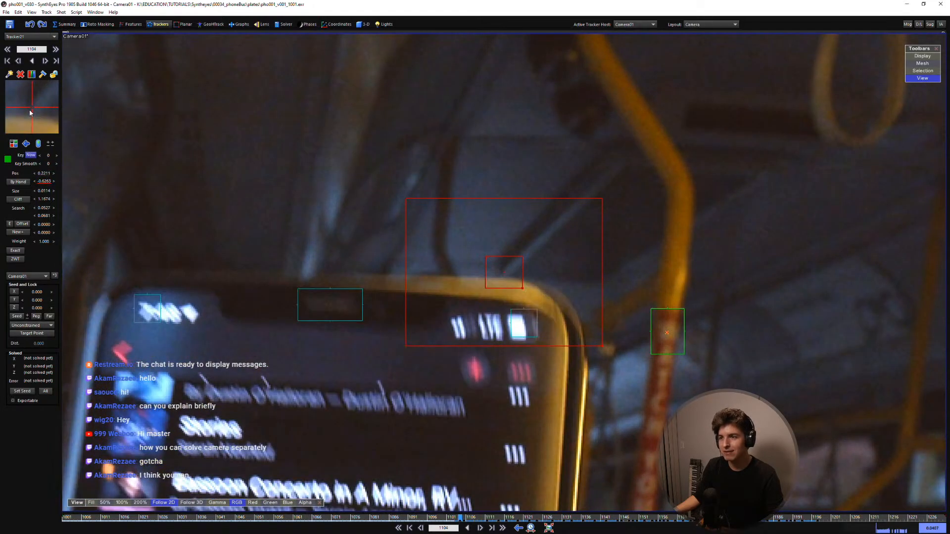
pyautogui.press('d')
pyautogui.press('s')
pyautogui.press('d')
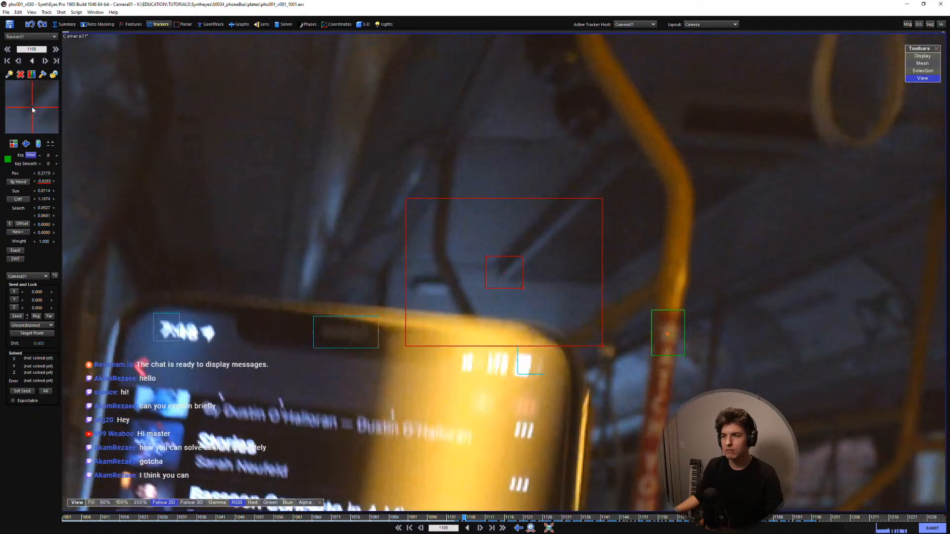
# Key the ceiling rail tracker by hand at frame 1103, where the phone covers the rail, comparing it with the adjacent frames
pyautogui.press('s')
pyautogui.press('s')
pyautogui.moveTo(32, 113); pyautogui.dragTo(26, 84)
pyautogui.press('d')
pyautogui.press('s')
pyautogui.press('d')
pyautogui.press('d')
pyautogui.press('s')
pyautogui.press('s')
pyautogui.press('d')
pyautogui.press('d')
pyautogui.press('s')
pyautogui.press('s')
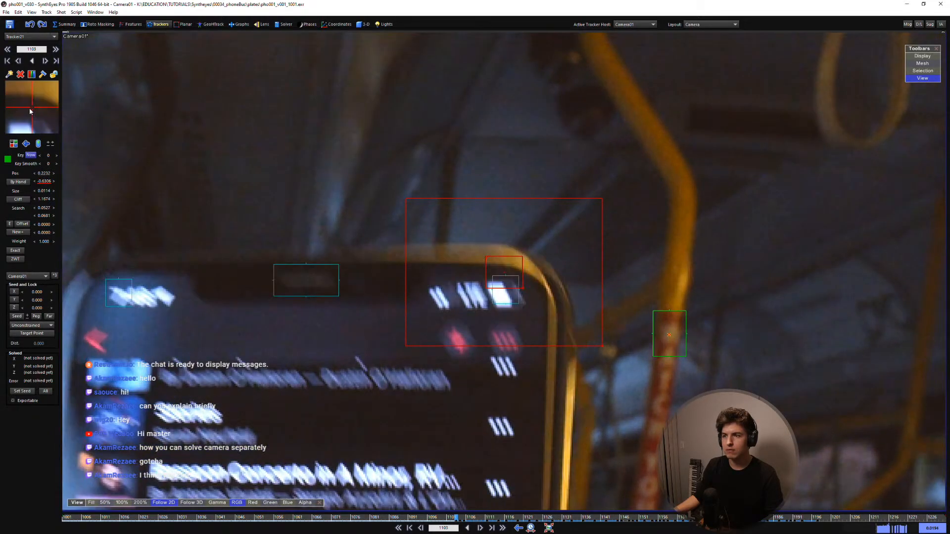
# Nudge the ceiling rail tracker slightly at frame 1103 and check the motion between frames 1102 and 1105
pyautogui.moveTo(33, 111); pyautogui.dragTo(32, 110)
pyautogui.press('d')
pyautogui.press('s')
pyautogui.press('s')
pyautogui.press('d')
pyautogui.press('s')
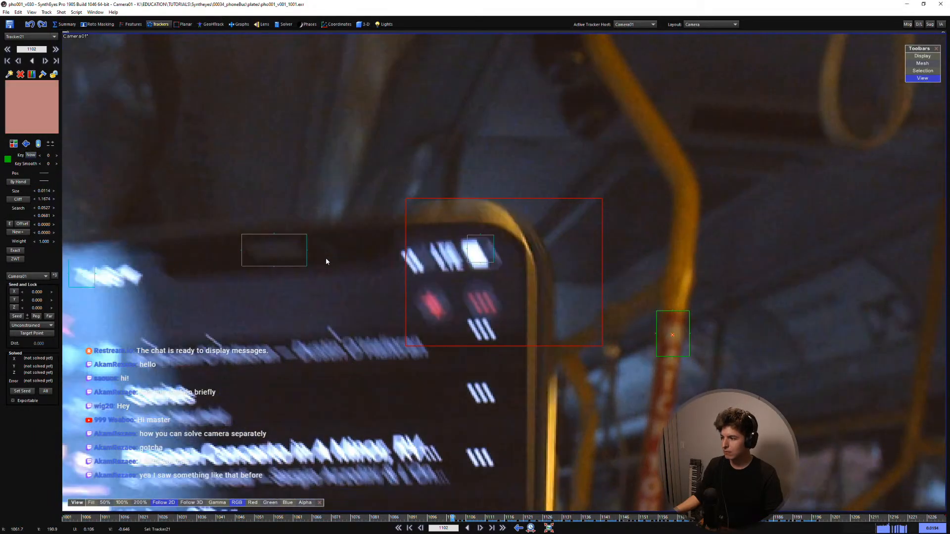
pyautogui.press('d')
pyautogui.press('d')
pyautogui.press('d')
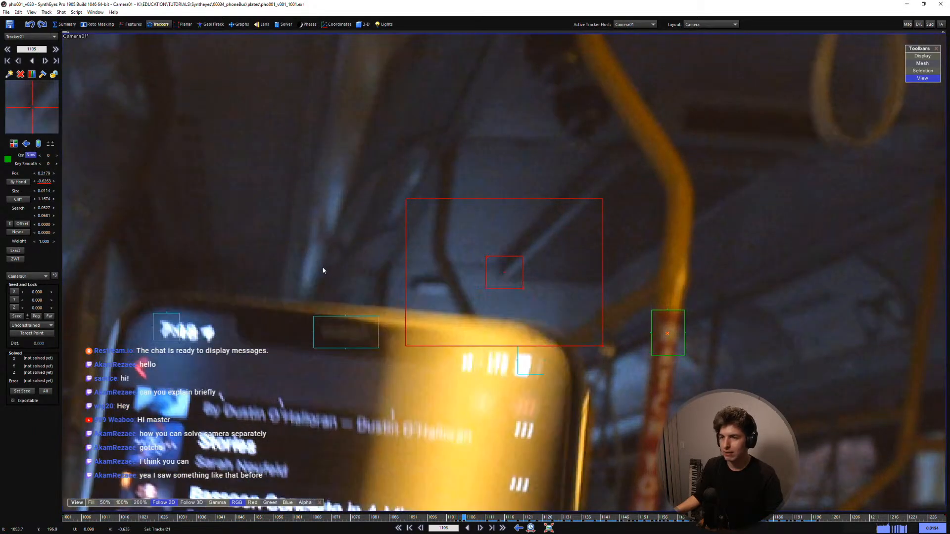
# Readjust the ceiling rail tracker's keys at frames 1104 and 1103 so the surrounding bus interior stays steady
pyautogui.press('s')
pyautogui.press('s')
pyautogui.press('d')
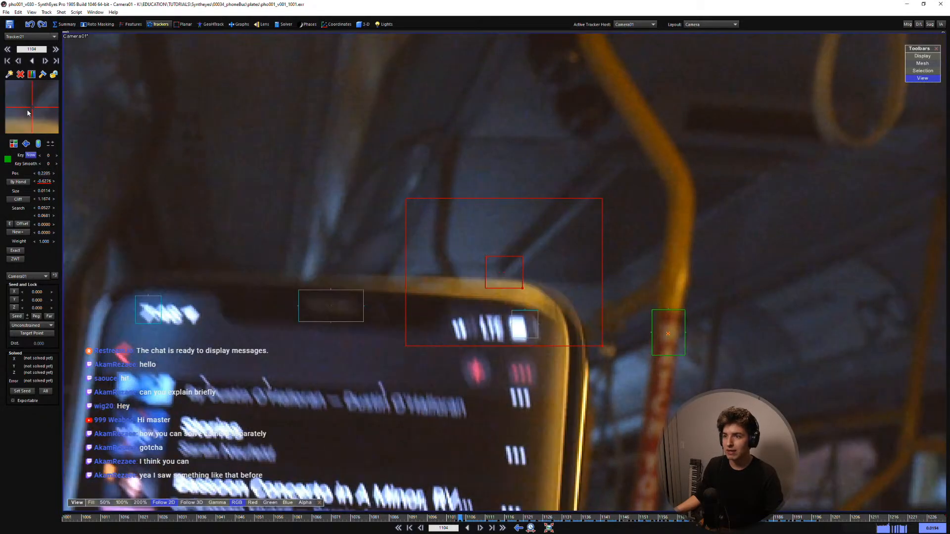
pyautogui.press('s')
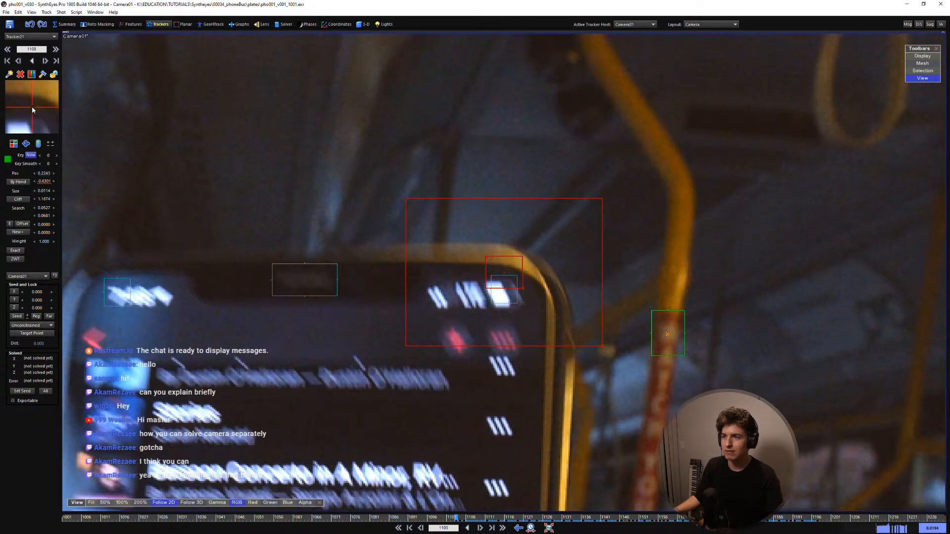
pyautogui.press('d')
pyautogui.press('d')
pyautogui.press('s')
pyautogui.press('s')
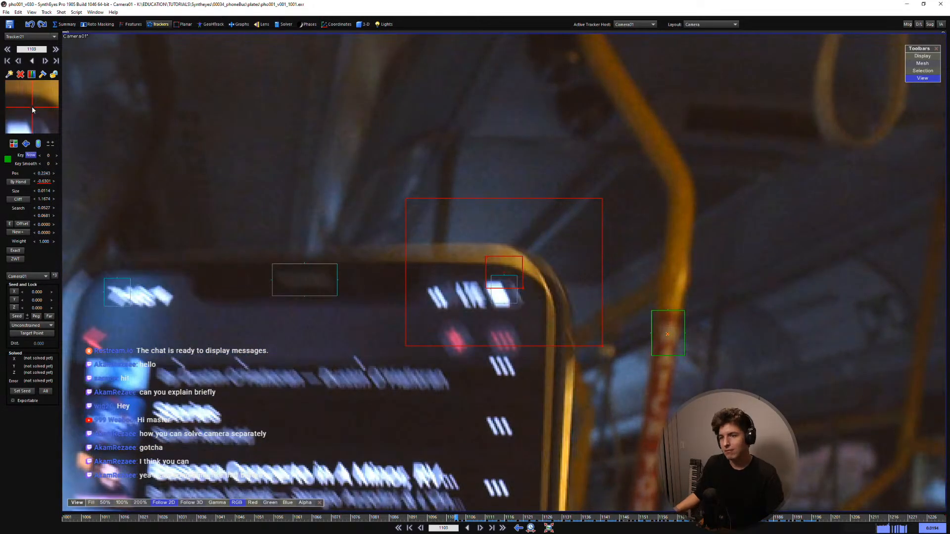
pyautogui.press('d')
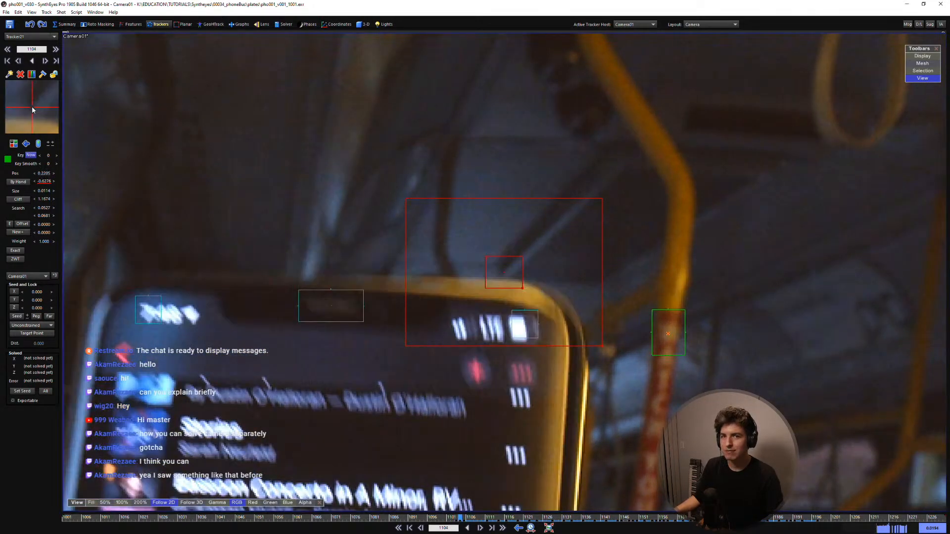
pyautogui.press('s')
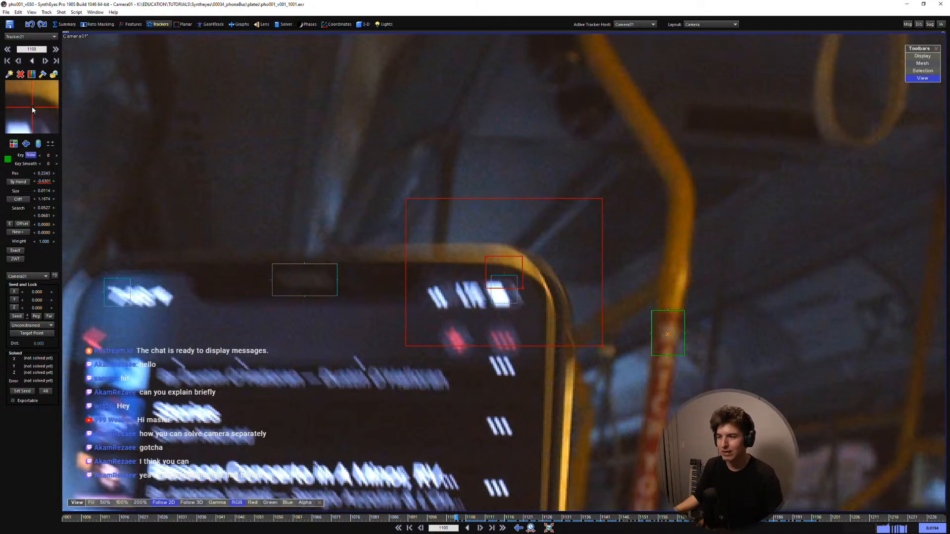
# Recheck the keys at frames 1103 and 1104, and key the ceiling rail tracker at frame 1102
pyautogui.press('d')
pyautogui.press('d')
pyautogui.press('s')
pyautogui.press('s')
pyautogui.press('s')
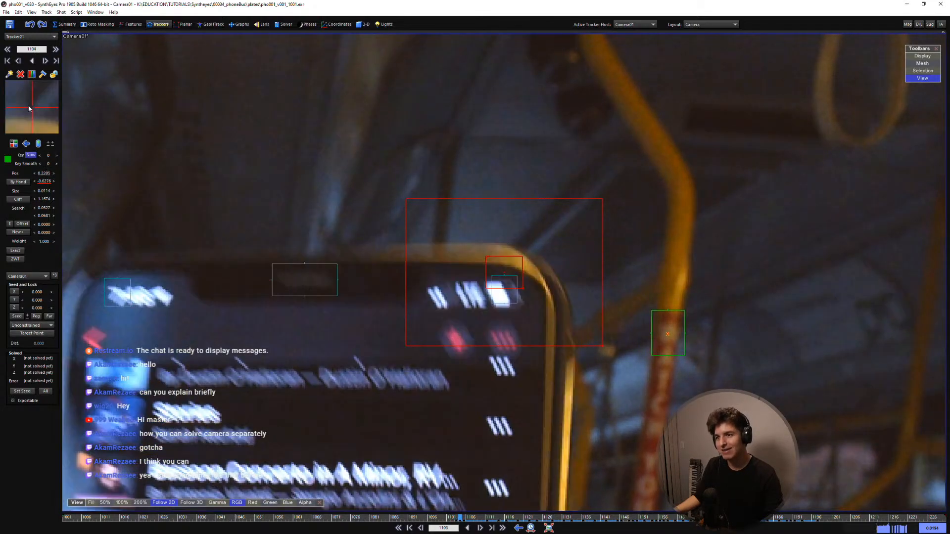
pyautogui.press('d')
pyautogui.press('d')
pyautogui.press('s')
pyautogui.press('s')
pyautogui.press('s')
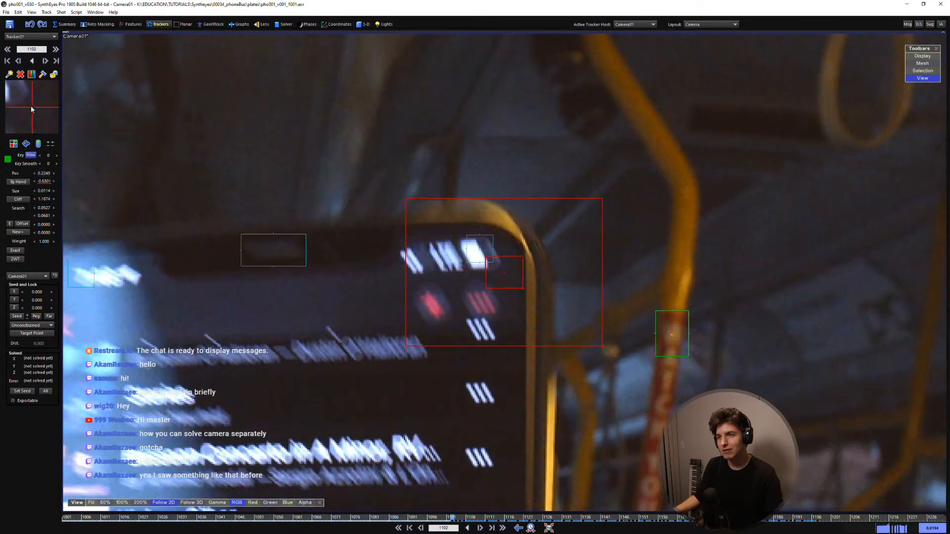
# Compare the ceiling rail tracker at frame 1102 with the adjacent frames and step back to frame 1101
pyautogui.press('d')
pyautogui.press('d')
pyautogui.press('d')
pyautogui.press('s')
pyautogui.press('s')
pyautogui.press('d')
pyautogui.press('s')
pyautogui.press('s')
pyautogui.press('s')
pyautogui.press('s')
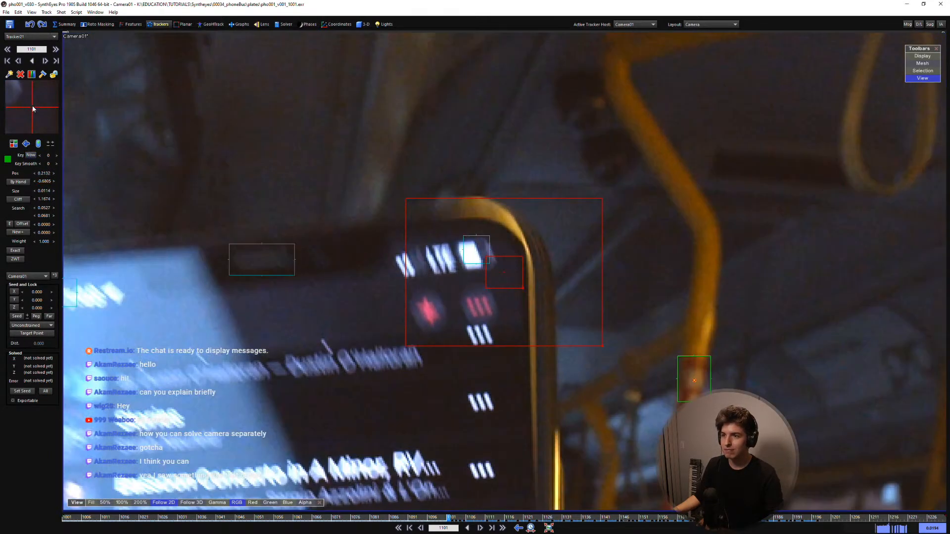
# Correct the ceiling rail tracker's key at frame 1102, flipping against frame 1103 to line up the background
pyautogui.press('d')
pyautogui.press('d')
pyautogui.press('s')
pyautogui.press('s')
pyautogui.press('d')
pyautogui.press('d')
pyautogui.press('d')
pyautogui.press('s')
pyautogui.press('d')
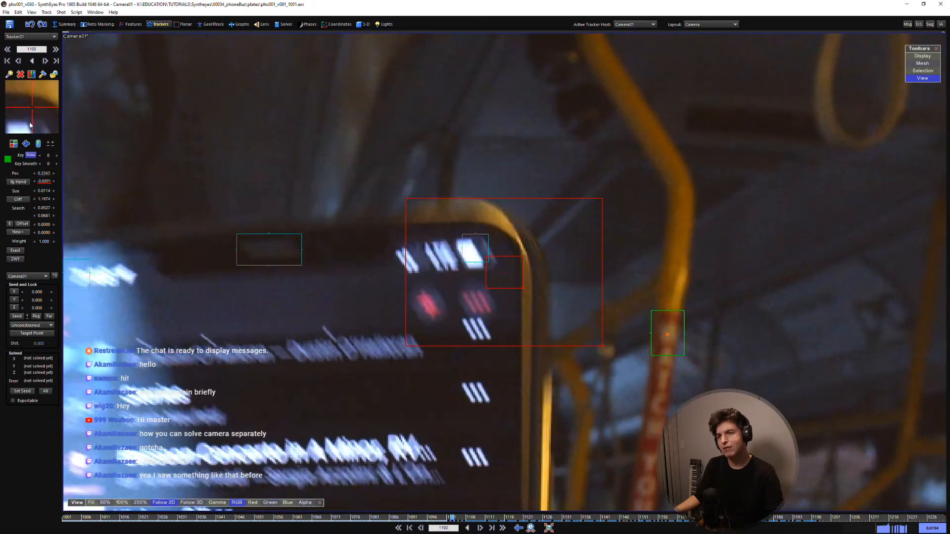
pyautogui.press('s')
pyautogui.press('d')
pyautogui.press('s')
pyautogui.press('d')
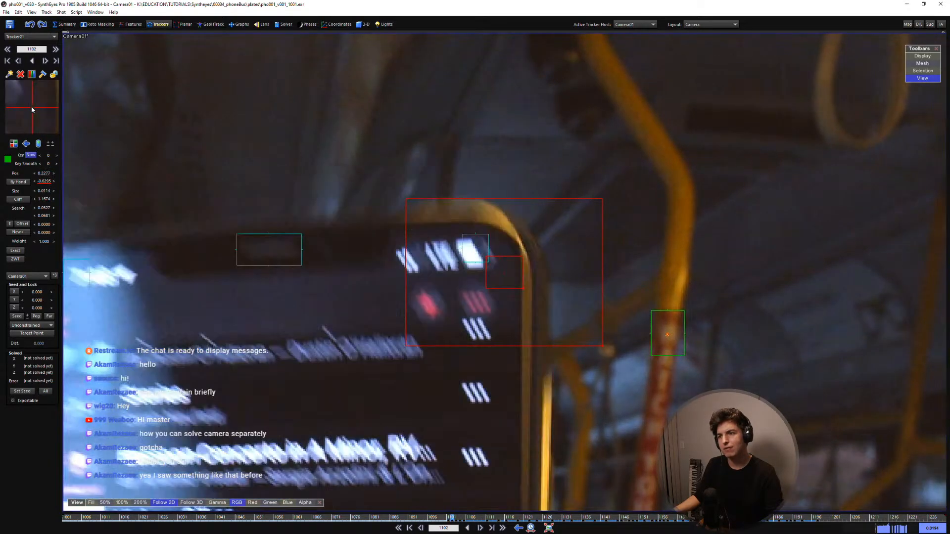
# Key the ceiling rail tracker behind the phone at frames 1101 and 1100, checking against frame 1102
pyautogui.press('s')
pyautogui.press('s')
pyautogui.press('d')
pyautogui.press('d')
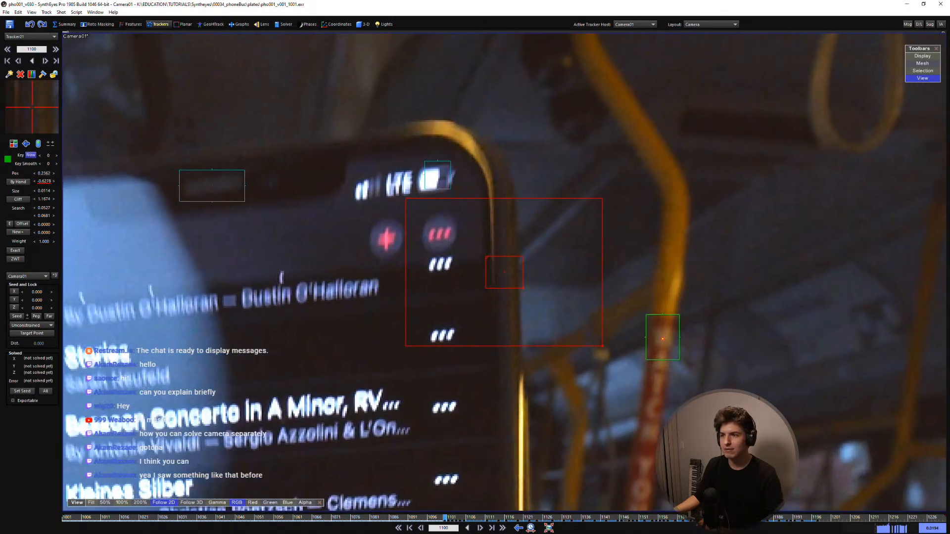
pyautogui.press('s')
pyautogui.press('s')
pyautogui.press('d')
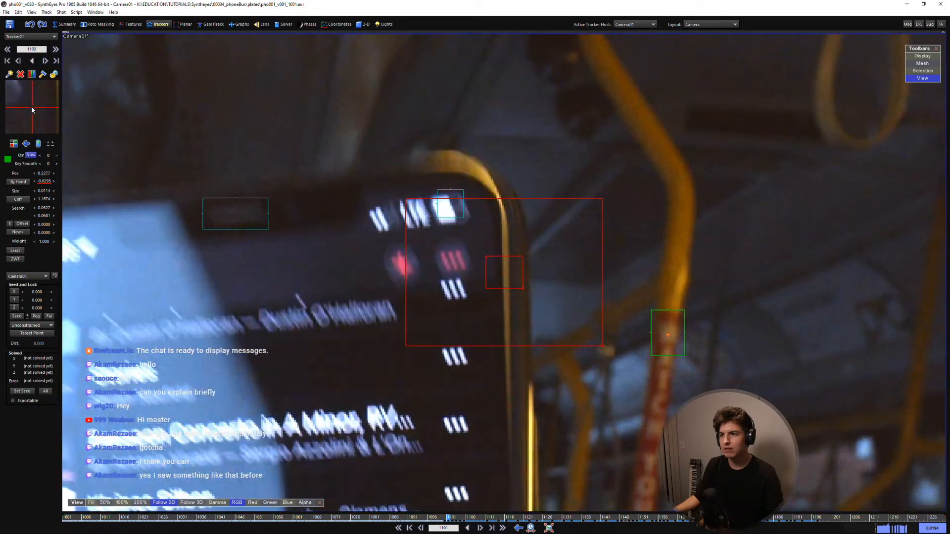
# Step back from frame 1100 past the phone's occlusion and key the ceiling rail tracker on the rail at frame 1091
pyautogui.press('s')
pyautogui.press('s')
pyautogui.press('s')
pyautogui.press('s')
pyautogui.press('s')
pyautogui.press('s')
pyautogui.press('s')
pyautogui.press('s')
pyautogui.press('s')
pyautogui.press('s')
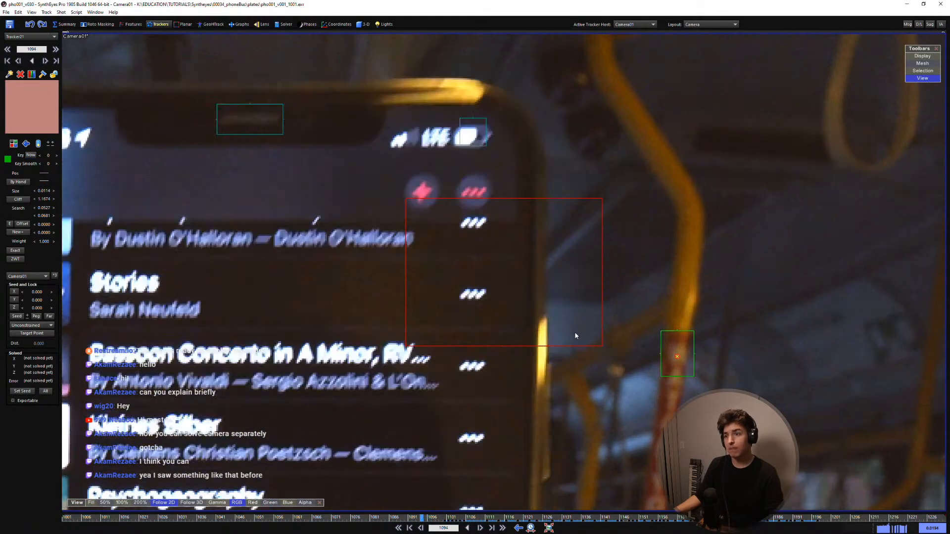
pyautogui.click(514, 301)
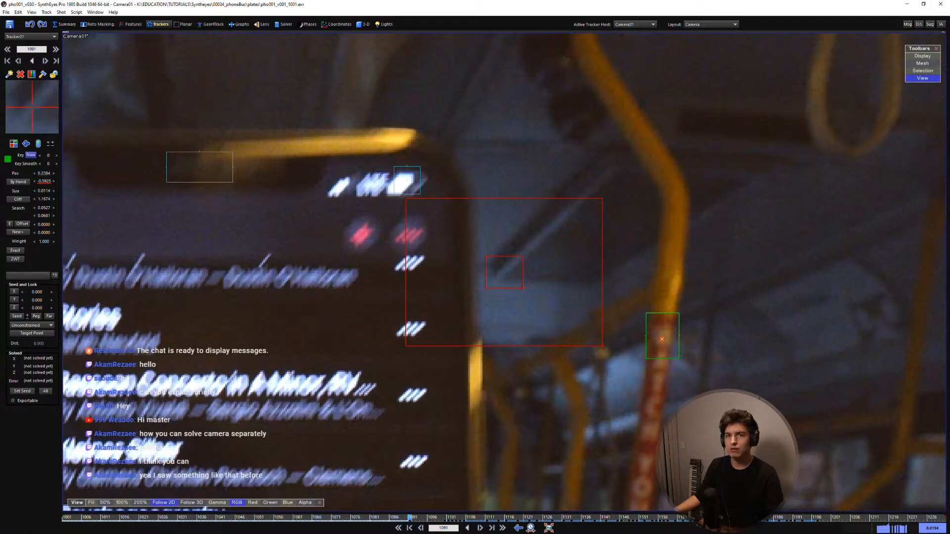
# Check the ceiling rail tracker from frame 1091 to 1100, and step back to extend it to frame 1090
pyautogui.press('d')
pyautogui.press('d')
pyautogui.press('d')
pyautogui.press('d')
pyautogui.press('d')
pyautogui.press('d')
pyautogui.press('d')
pyautogui.press('d')
pyautogui.press('d')
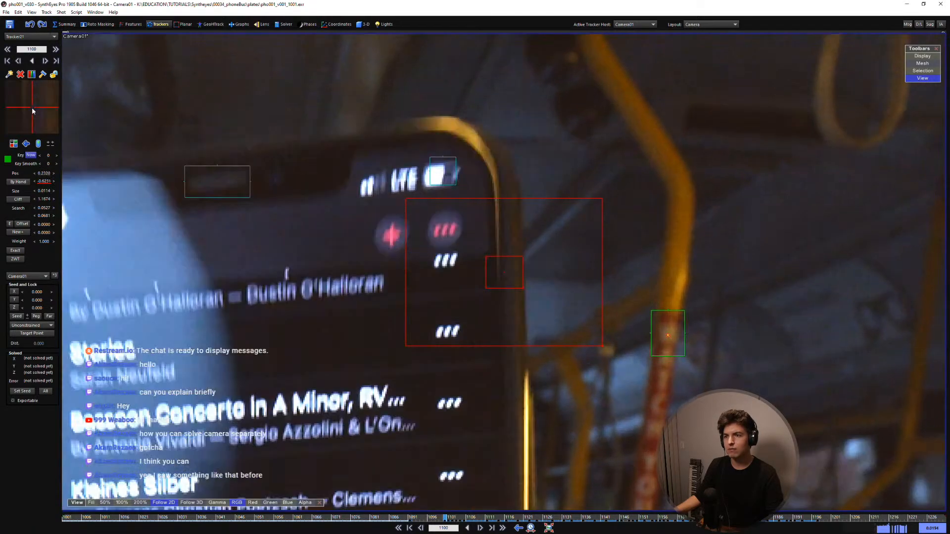
pyautogui.scroll(9, 32, 110)
pyautogui.scroll(-1, 33, 110)
pyautogui.scroll(1, 34, 110)
pyautogui.scroll(1, 33, 110)
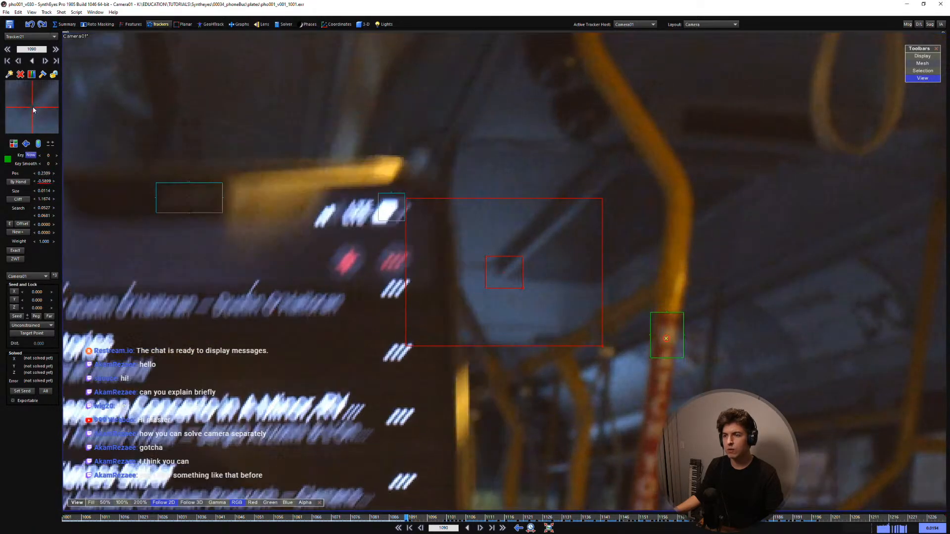
# Extend the ceiling rail tracker backward from frame 1090 to 1080 and step back past the phone's occlusion to frame 1071
pyautogui.scroll(5, 33, 111)
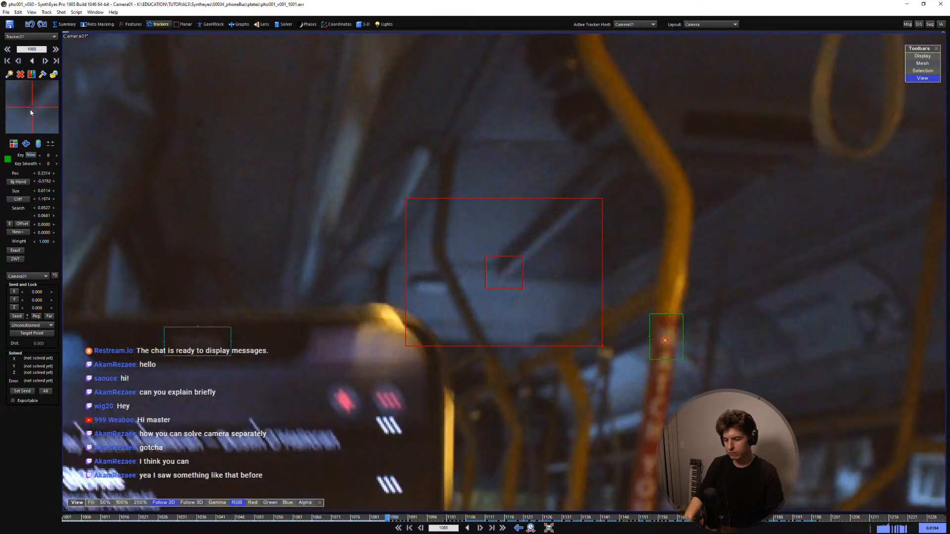
pyautogui.scroll(2, 30, 112)
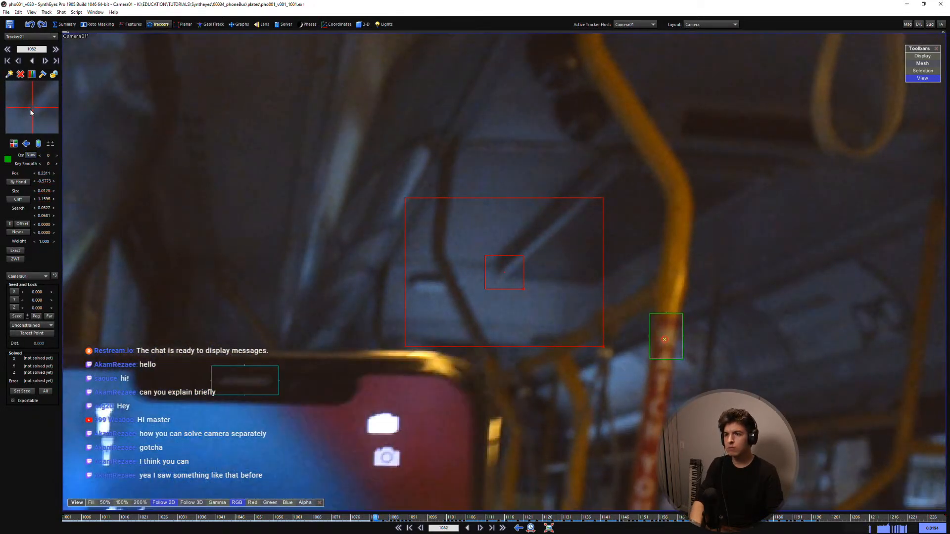
pyautogui.scroll(1, 31, 113)
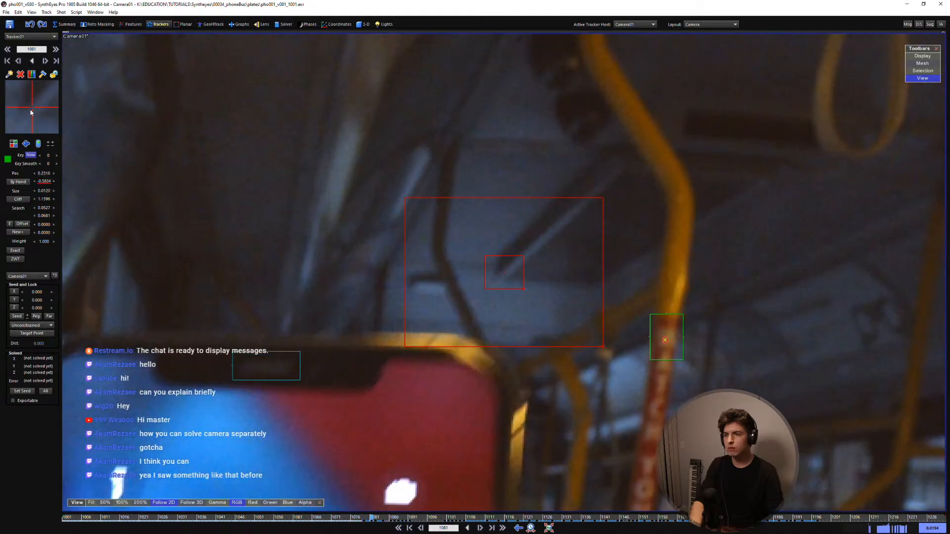
pyautogui.scroll(6, 30, 113)
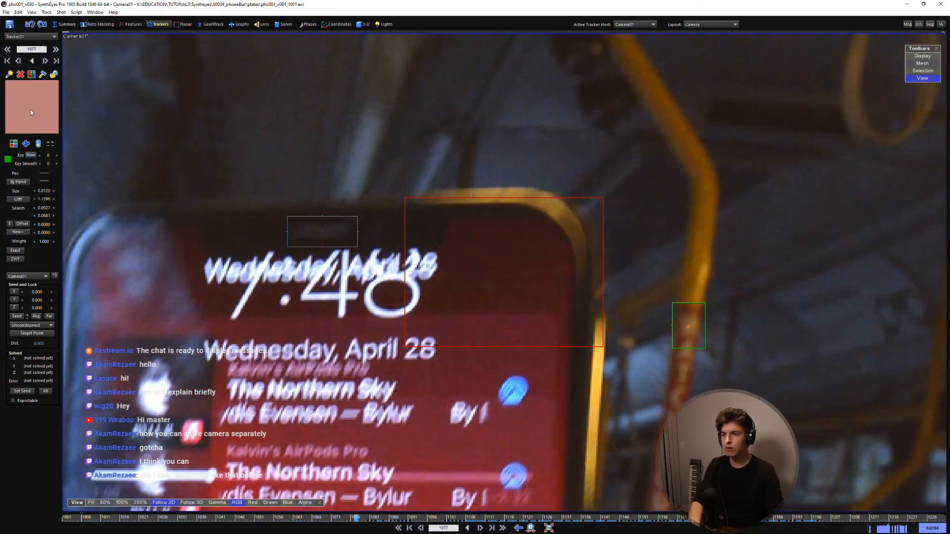
pyautogui.scroll(3, 31, 109)
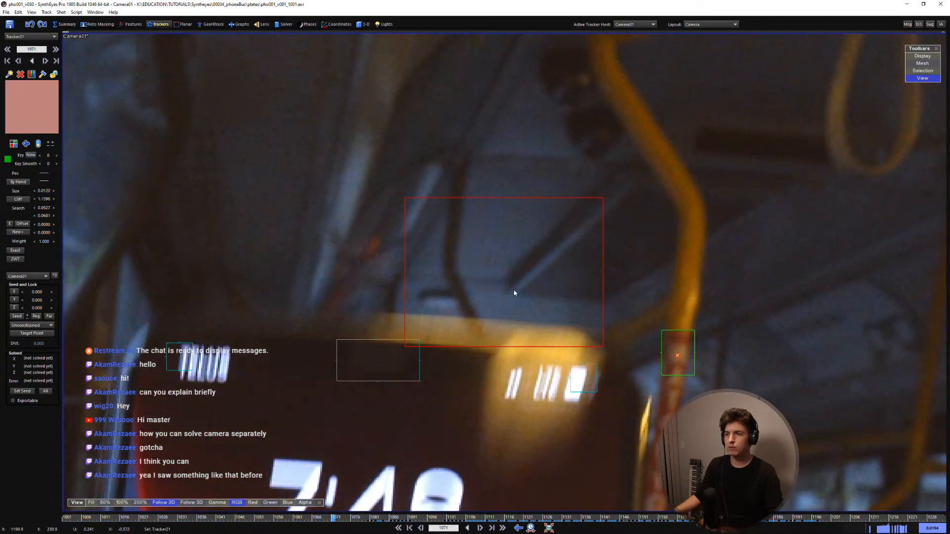
# Key the ceiling rail tracker on the rail at frame 1071, compare with frame 1080, and extend it back to frame 1059
pyautogui.click(514, 290)
pyautogui.scroll(-9, 38, 109)
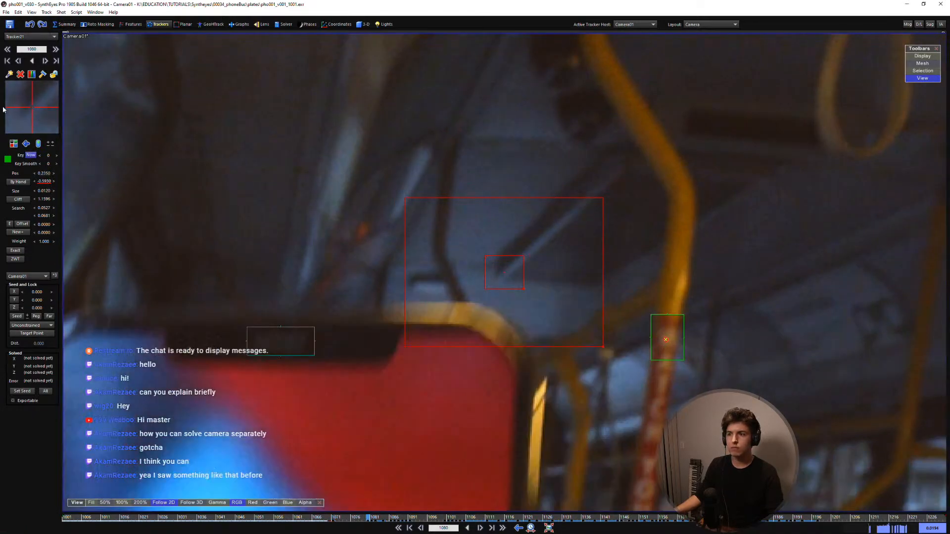
pyautogui.scroll(10, 32, 111)
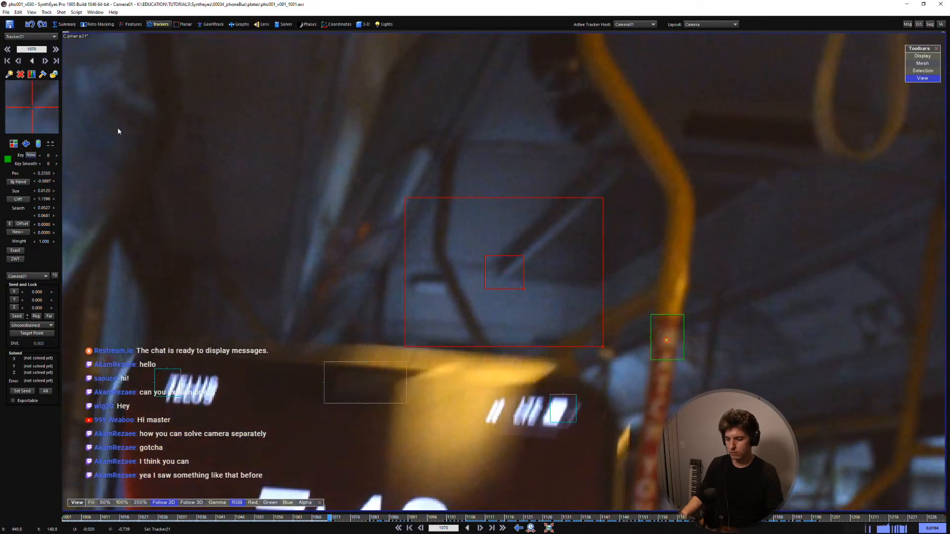
pyautogui.scroll(11, 118, 131)
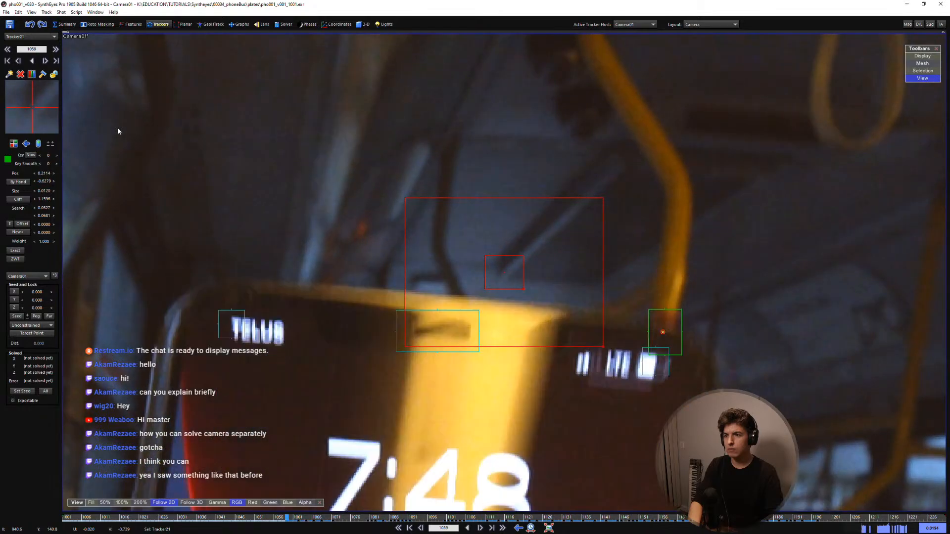
# Step back past the phone's occlusion around frame 1055 and key the ceiling rail tracker on the rail at frame 1051
pyautogui.scroll(4, 118, 131)
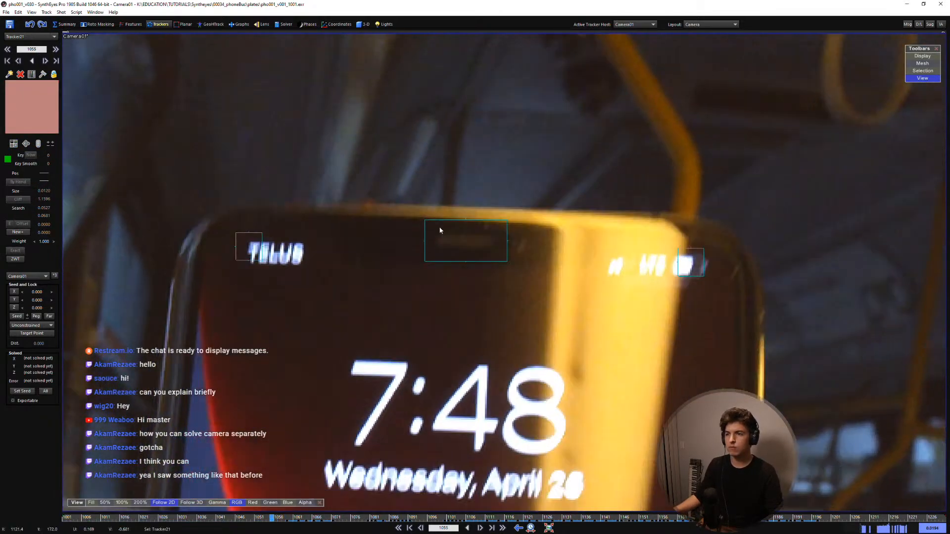
pyautogui.scroll(4, 530, 242)
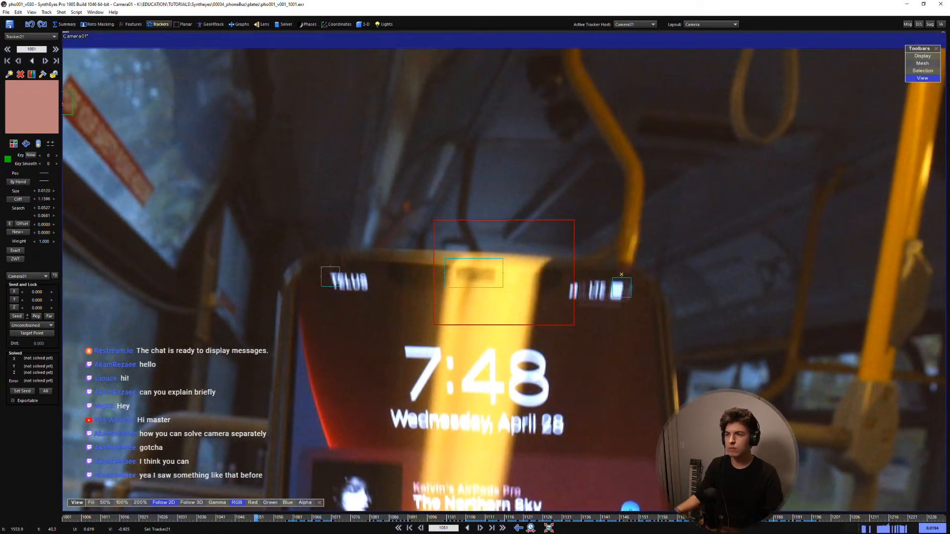
pyautogui.click(508, 238)
pyautogui.scroll(1, 470, 287)
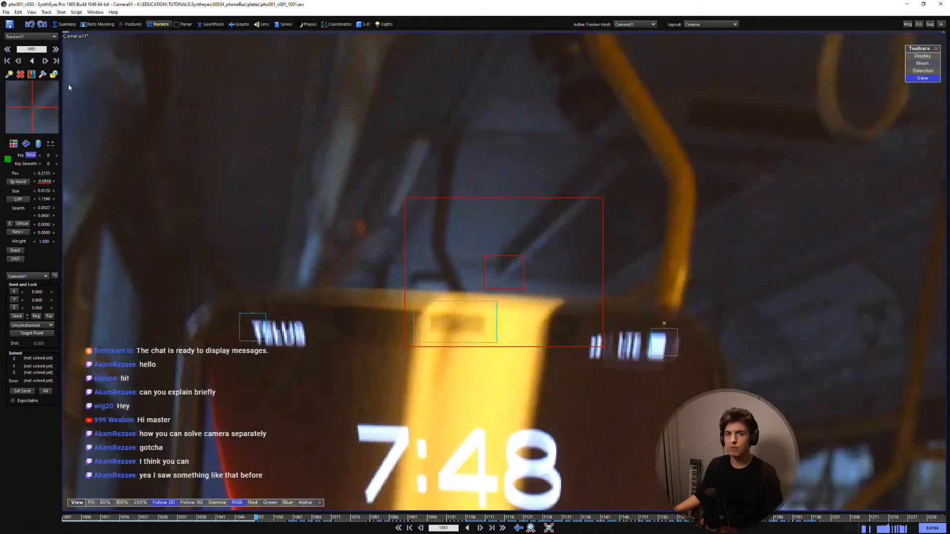
# Refine the ceiling rail tracker's key at frame 1051, flipping against the adjacent frames, and extend it to frame 1050
pyautogui.moveTo(35, 111)
pyautogui.mouseDown()
pyautogui.moveTo(16, 117)
pyautogui.moveTo(34, 109)
pyautogui.mouseUp()
pyautogui.press('s')
pyautogui.press('d')
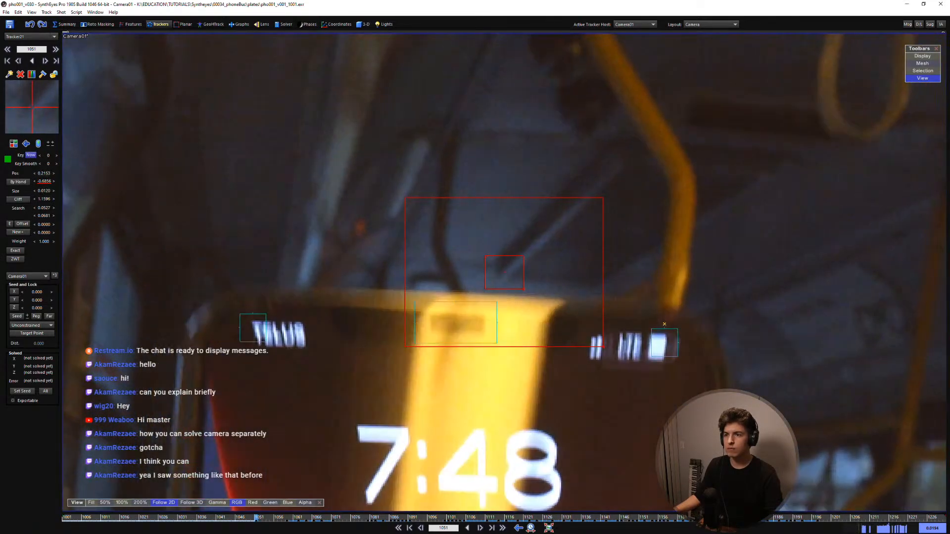
pyautogui.press('s')
pyautogui.press('d')
pyautogui.press('s')
pyautogui.press('s')
pyautogui.press('d')
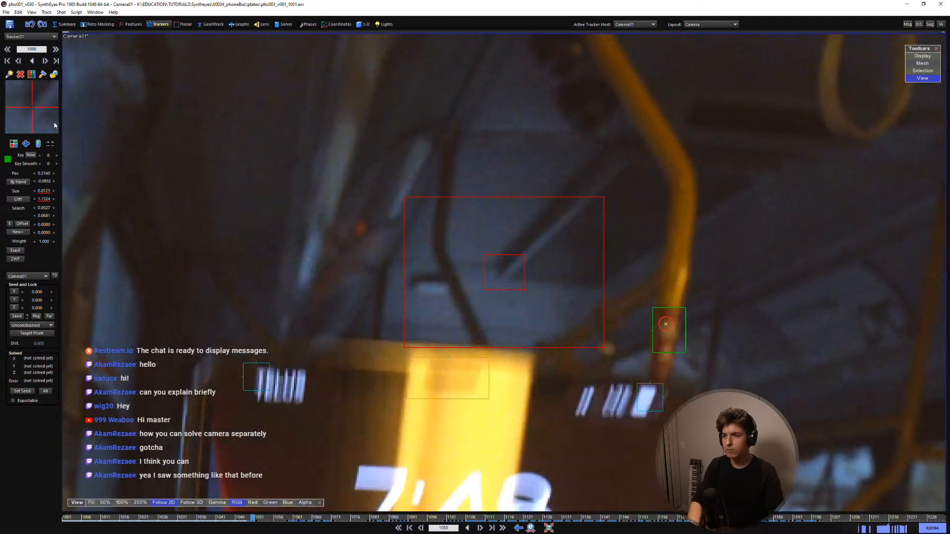
# Extend the ceiling rail tracker backward from frame 1050 to frame 1044, checking its alignment against the adjacent frames
pyautogui.press('s')
pyautogui.press('s')
pyautogui.press('d')
pyautogui.press('s')
pyautogui.press('s')
pyautogui.press('s')
pyautogui.press('s')
pyautogui.press('s')
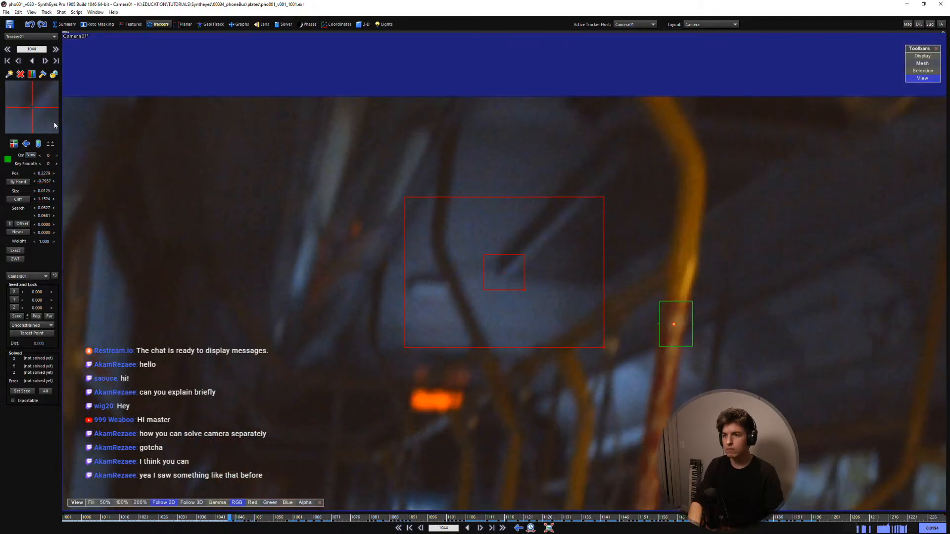
# Extend the ceiling rail tracker backward from frame 1044 to the image's upper edge at frame 1037, and end the track
pyautogui.press('s')
pyautogui.press('d')
pyautogui.press('s')
pyautogui.press('s')
pyautogui.press('d')
pyautogui.press('s')
pyautogui.press('s')
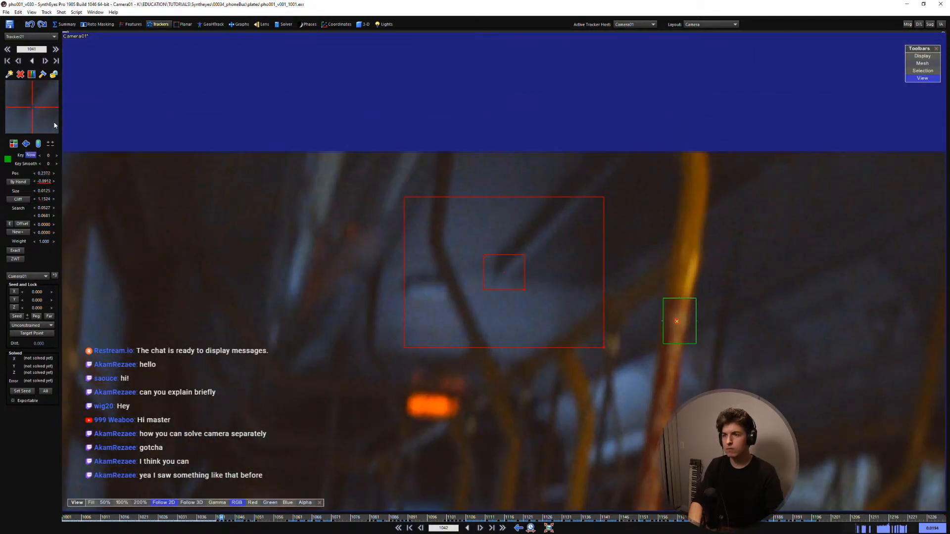
pyautogui.press('s')
pyautogui.press('s')
pyautogui.press('s')
pyautogui.press('s')
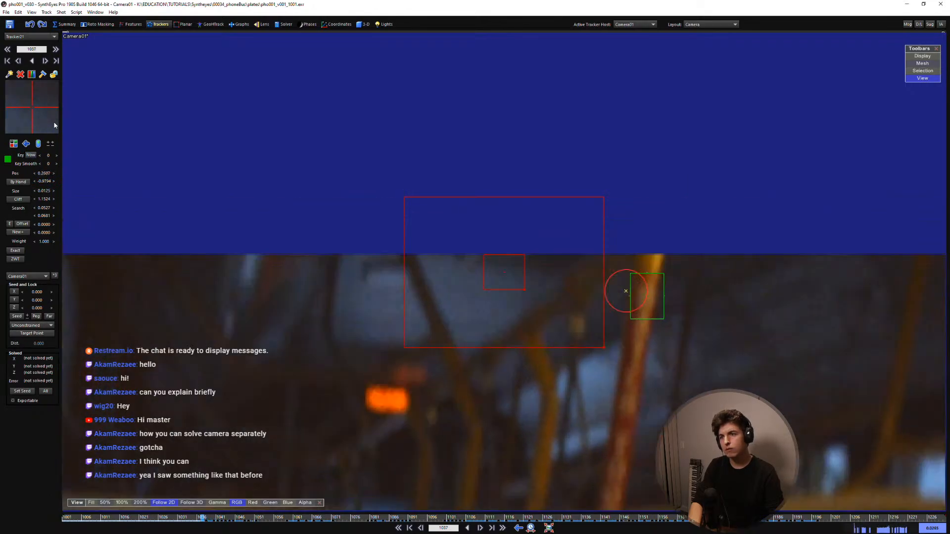
pyautogui.press('s')
pyautogui.press('l')
# Fit the whole shot in view and step forward to frame 1072 to review the trackers over the bus interior
pyautogui.press('d')
pyautogui.press('d')
pyautogui.hotkey('shift', 'f')
pyautogui.scroll(-2, 489, 269)
pyautogui.scroll(-2, 490, 268)
pyautogui.press('d')
pyautogui.press('d')
pyautogui.press('d')
pyautogui.press('d')
pyautogui.moveTo(489, 269); pyautogui.dragTo(489, 161, button='middle')
pyautogui.scroll(-2, 497, 195)
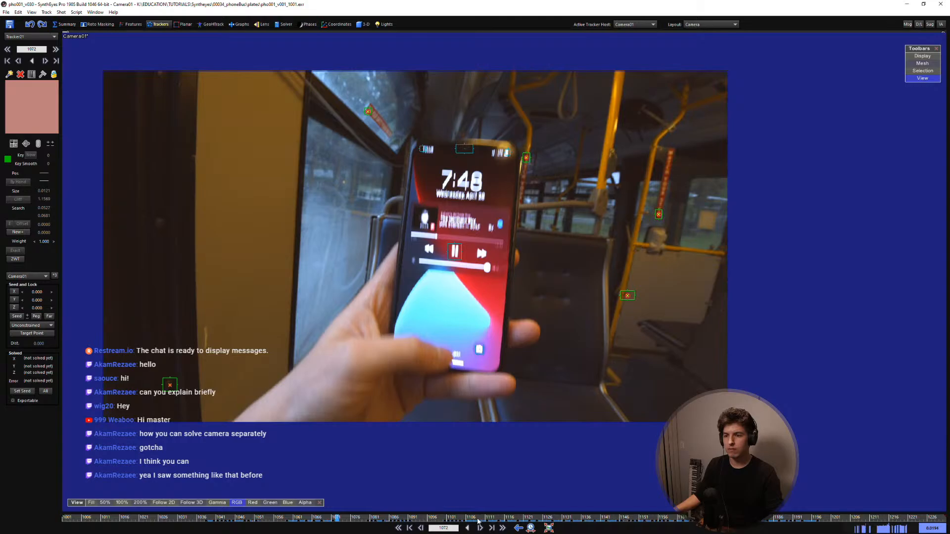
# Go to frame 1172 and add a supervised tracker on the upper corner of the seat back beside the door pole
pyautogui.moveTo(477, 520); pyautogui.dragTo(718, 519)
pyautogui.scroll(5, 618, 210)
pyautogui.click(578, 231)
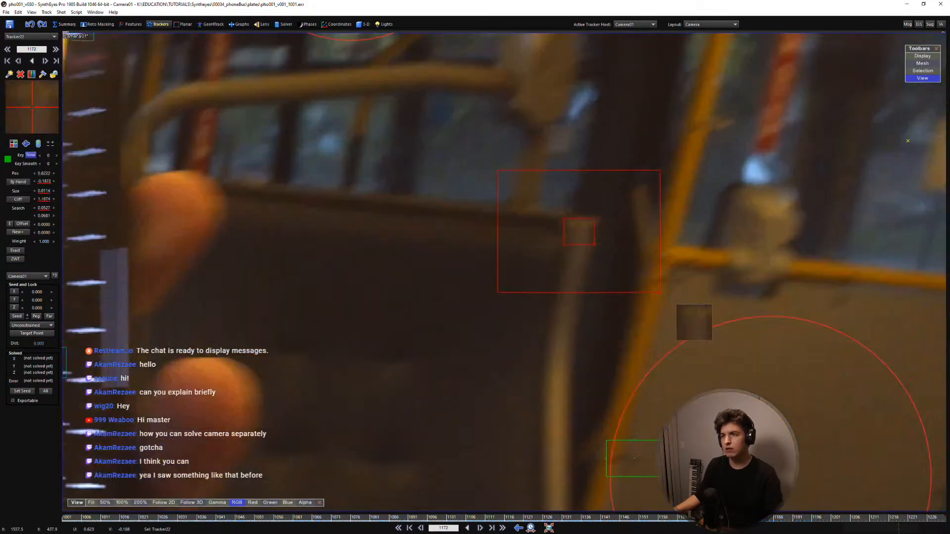
pyautogui.scroll(-3, 594, 332)
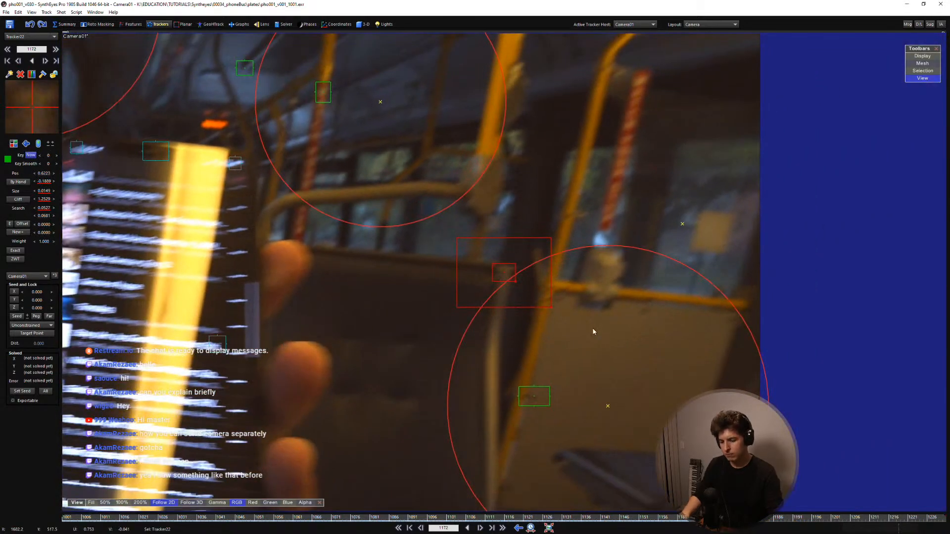
# Track the seat-back corner tracker backward from frame 1172 to frame 1160
pyautogui.press(',')
pyautogui.press(',')
pyautogui.press(',')
pyautogui.press(',')
pyautogui.press(',')
pyautogui.press(',')
pyautogui.press(',')
pyautogui.press(',')
pyautogui.press(',')
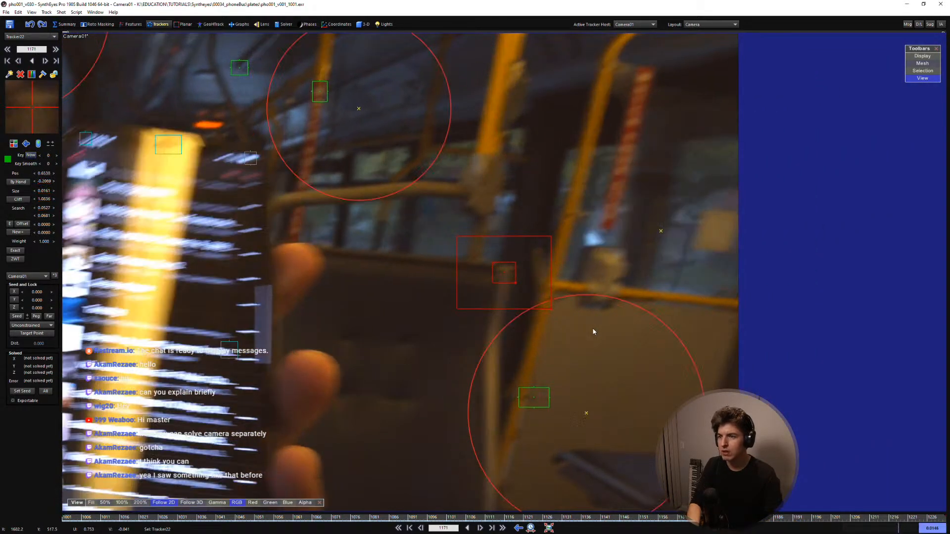
pyautogui.press(',')
pyautogui.press(',')
pyautogui.press(',')
pyautogui.press(',')
pyautogui.press(',')
pyautogui.press(',')
pyautogui.press(',')
pyautogui.press(',')
pyautogui.press(',')
pyautogui.press(',')
pyautogui.press(',')
pyautogui.press(',')
pyautogui.press(',')
pyautogui.press(',')
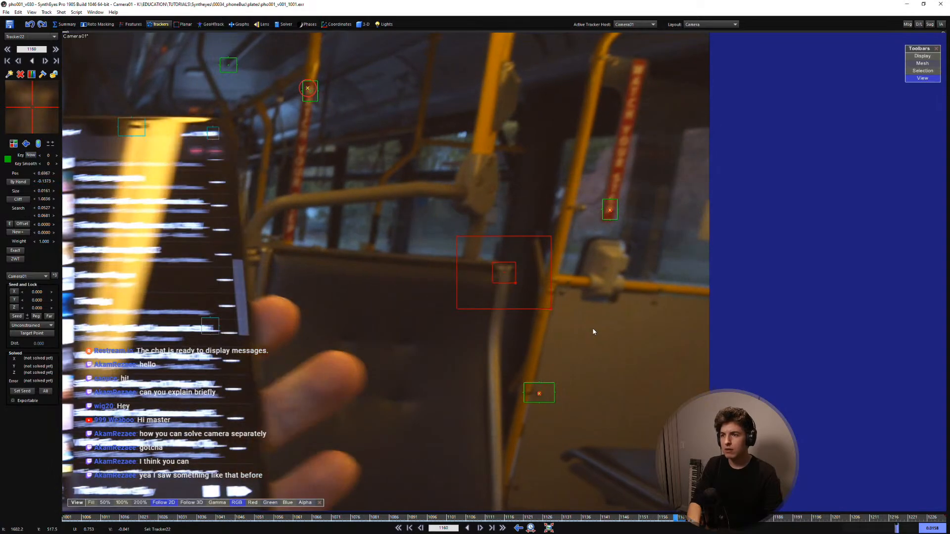
# Continue tracking the seat-back corner backward from frame 1160 to frame 1132
pyautogui.press(',')
pyautogui.press(',')
pyautogui.press(',')
pyautogui.press(',')
pyautogui.press(',')
pyautogui.press(',')
pyautogui.press(',')
pyautogui.press(',')
pyautogui.press(',')
pyautogui.press(',')
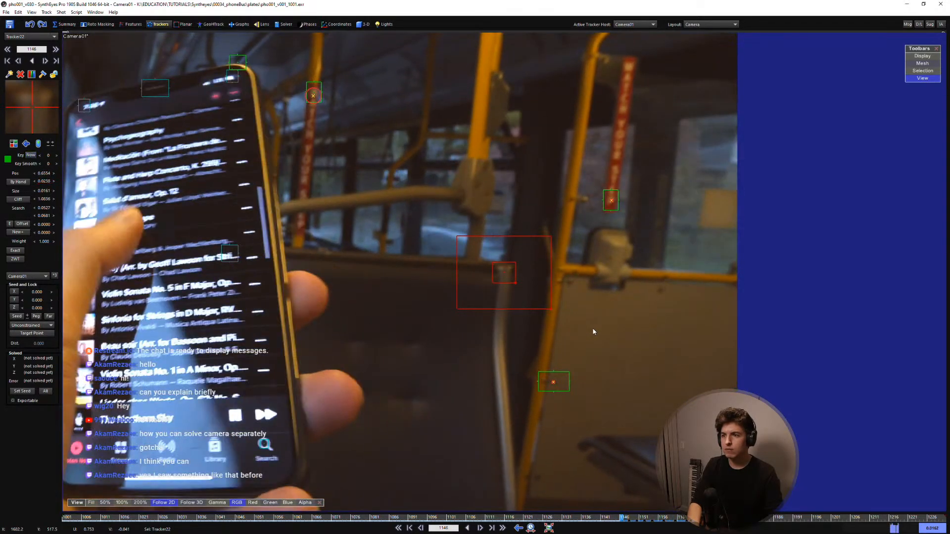
pyautogui.press(',')
pyautogui.press(',')
pyautogui.press(',')
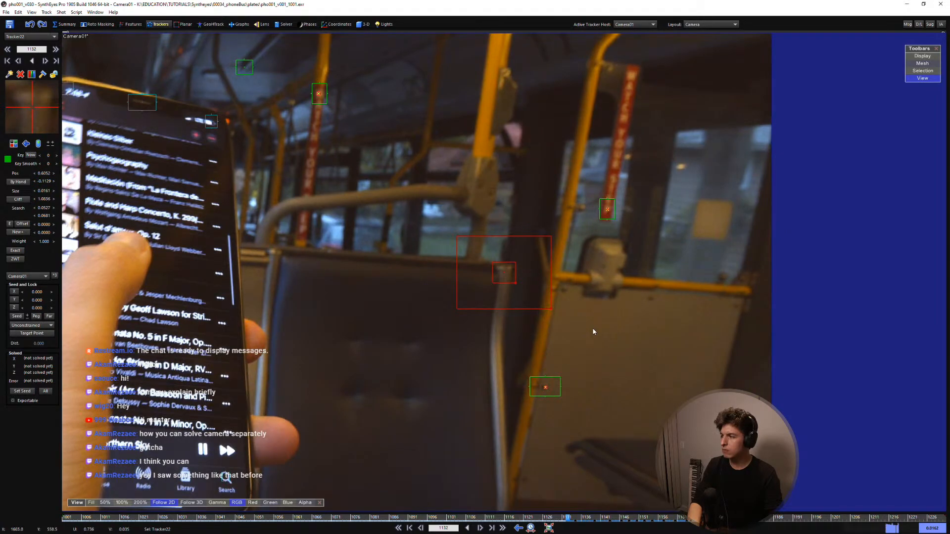
# Extend the seat-back corner tracker backward from frame 1132 to frame 1069
pyautogui.press(',')
pyautogui.press(',')
pyautogui.press(',')
pyautogui.press(',')
pyautogui.press(',')
pyautogui.press(',')
pyautogui.press(',')
pyautogui.press(',')
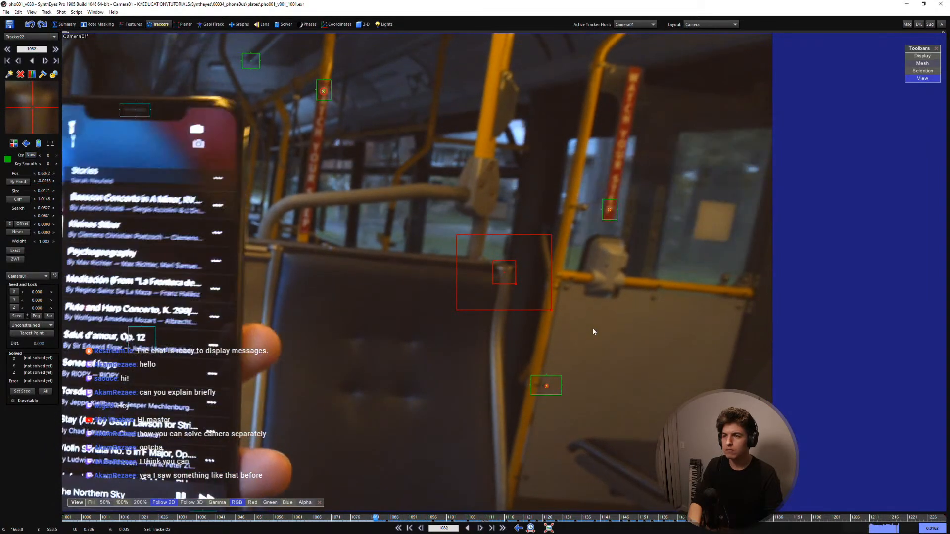
pyautogui.press(',')
pyautogui.press(',')
pyautogui.press(',')
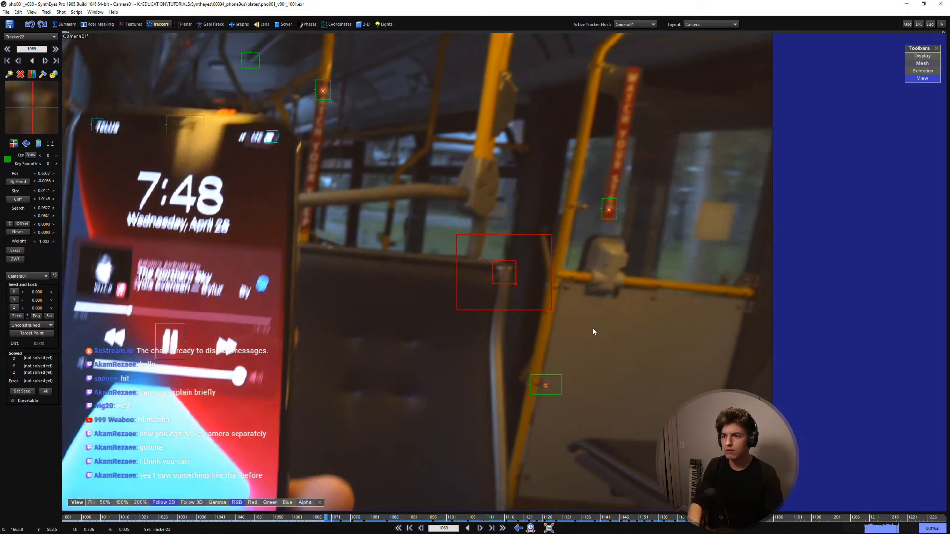
# Extend the seat-back corner tracker backward from frame 1069 to frame 1044
pyautogui.press(',')
pyautogui.press(',')
pyautogui.press(',')
pyautogui.press(',')
pyautogui.press(',')
pyautogui.press(',')
pyautogui.press(',')
pyautogui.press(',')
pyautogui.press(',')
pyautogui.press(',')
pyautogui.press(',')
pyautogui.press(',')
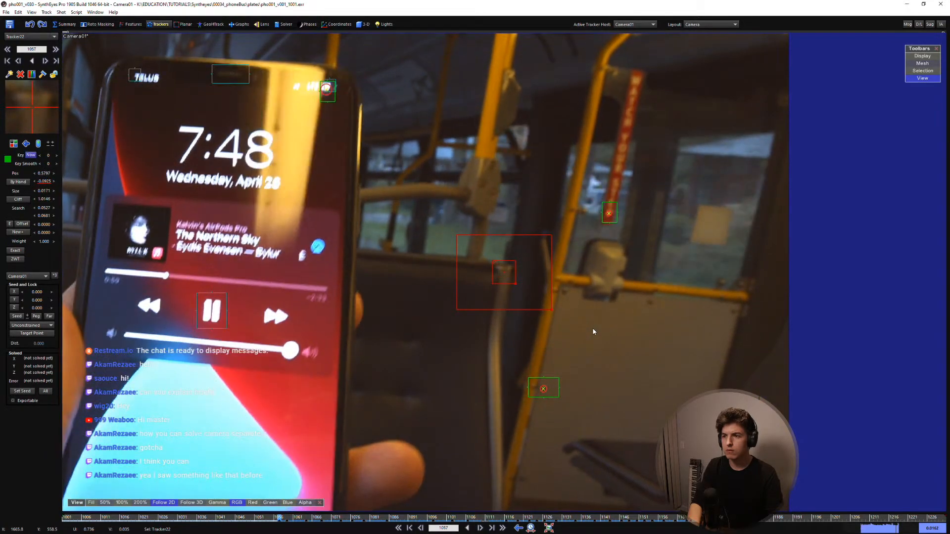
pyautogui.press(',')
pyautogui.press(',')
pyautogui.press(',')
pyautogui.press(',')
pyautogui.press(',')
pyautogui.press(',')
pyautogui.press(',')
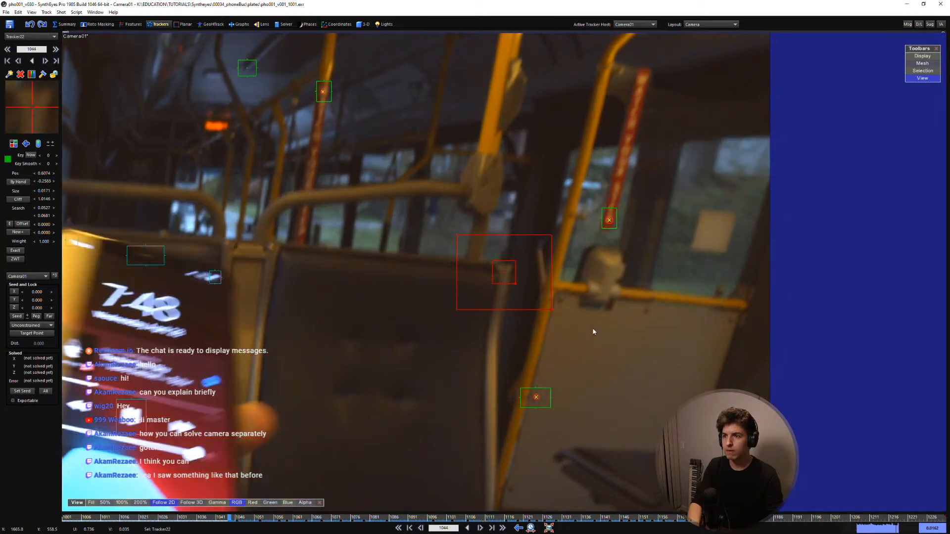
# Track the seat-back corner backward from frame 1044 to the image's upper edge at about frame 1027
pyautogui.press(',')
pyautogui.press(',')
pyautogui.press(',')
pyautogui.press(',')
pyautogui.press(',')
pyautogui.press(',')
pyautogui.press(',')
pyautogui.press(',')
pyautogui.press(',')
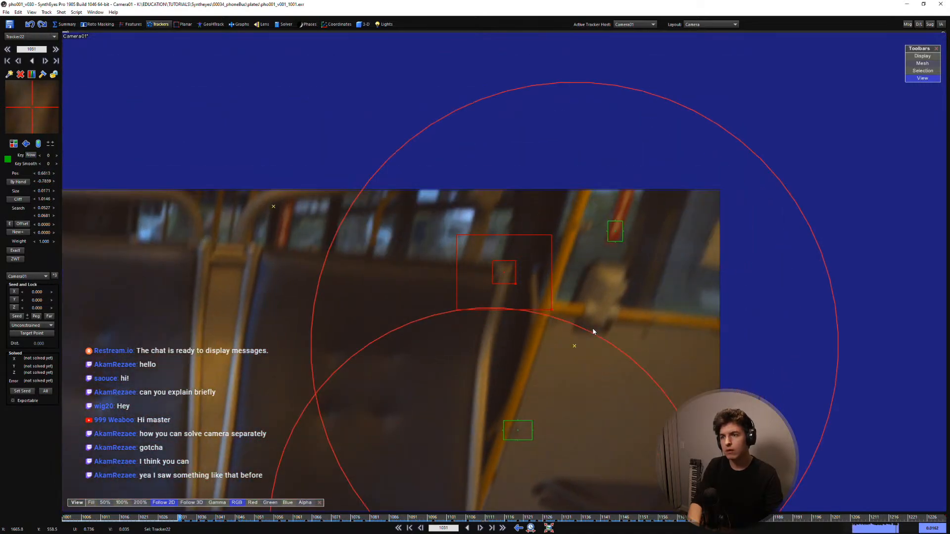
pyautogui.press(',')
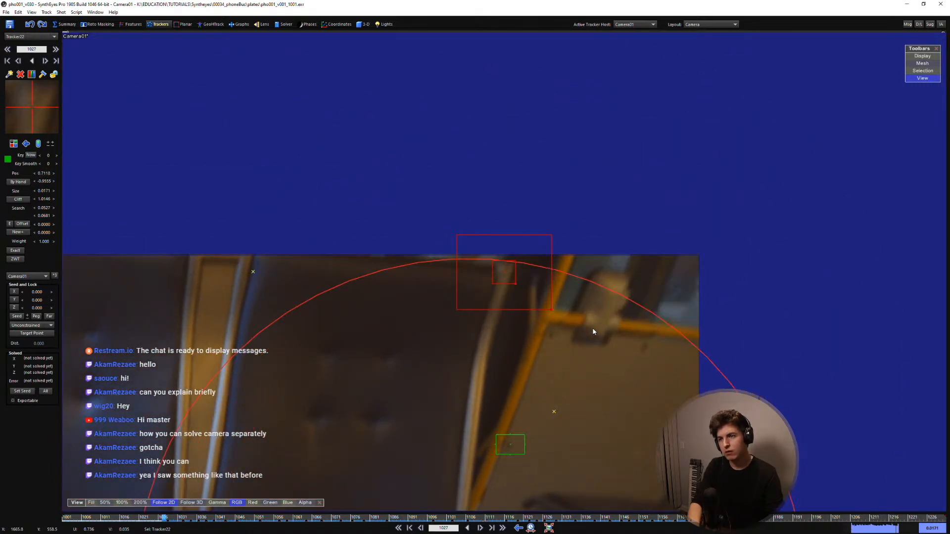
pyautogui.press(',')
# Return to frame 1174 and continue the seat-back corner tracker forward to frame 1184
pyautogui.press('.')
pyautogui.press('.')
pyautogui.hotkey('shift', '.')
pyautogui.hotkey('shift', '.')
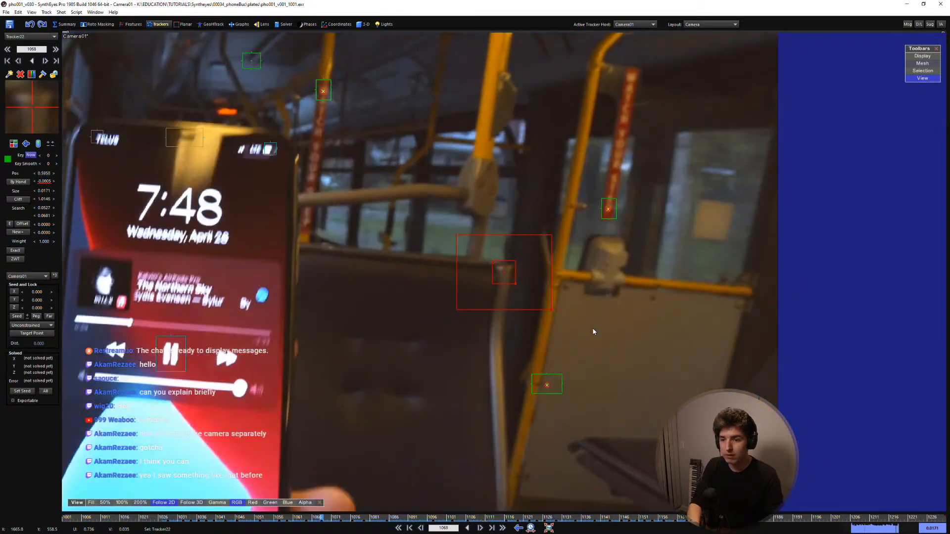
pyautogui.hotkey('shift', '.')
pyautogui.hotkey('shift', '.')
pyautogui.hotkey('shift', '.')
pyautogui.hotkey('shift', '.')
pyautogui.hotkey('shift', '.')
pyautogui.hotkey('shift', '.')
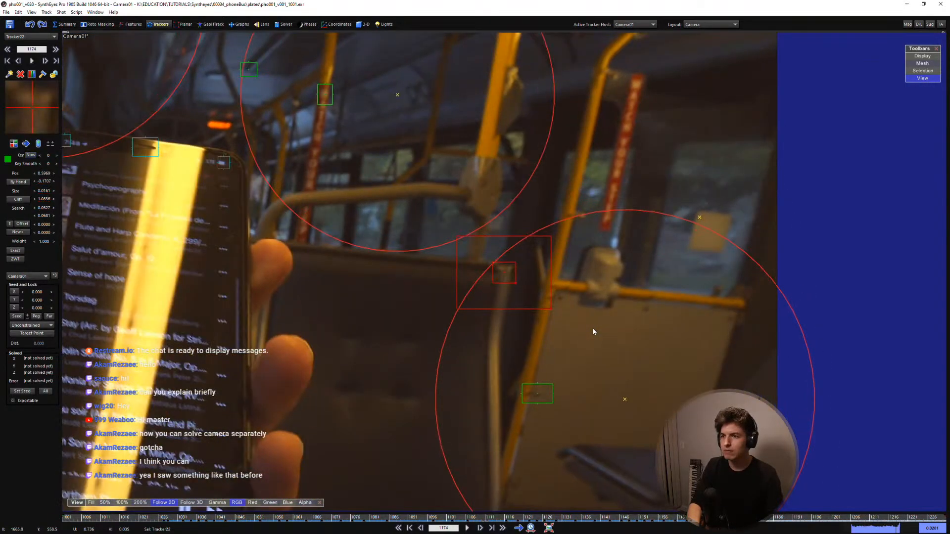
pyautogui.press('.')
pyautogui.press('.')
pyautogui.press('.')
pyautogui.press('.')
pyautogui.press('.')
pyautogui.press('.')
pyautogui.press('.')
pyautogui.press('.')
pyautogui.press('.')
pyautogui.press('.')
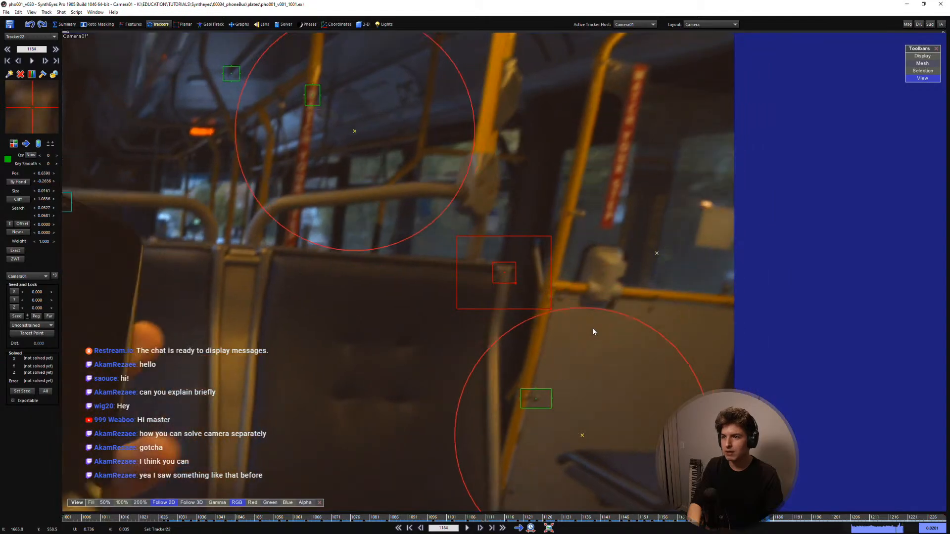
# Track the seat-back corner forward from frame 1184 to frame 1197
pyautogui.press('.')
pyautogui.press('.')
pyautogui.press('.')
pyautogui.press('.')
pyautogui.press('.')
pyautogui.press('.')
pyautogui.press('.')
pyautogui.press('.')
pyautogui.press('.')
pyautogui.press('.')
pyautogui.press('.')
pyautogui.press('.')
pyautogui.press('.')
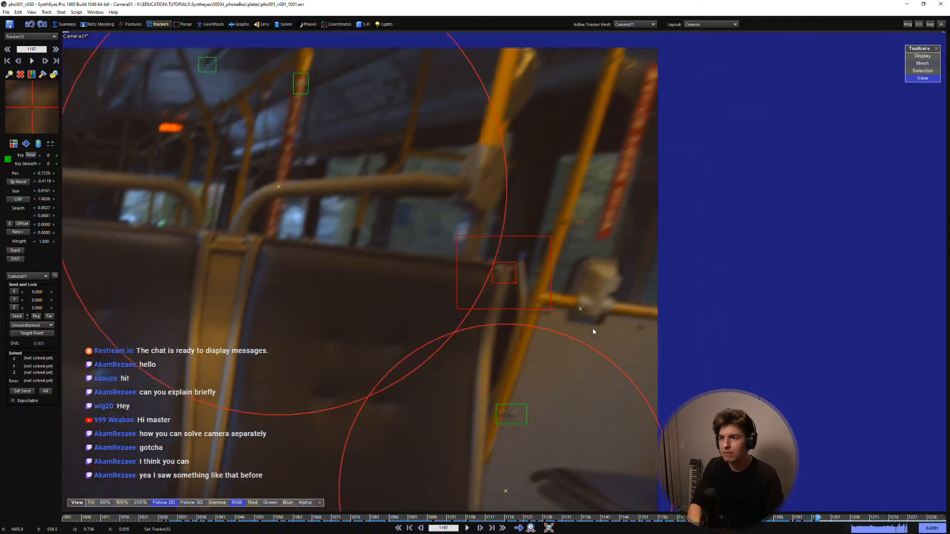
# Extend the seat-back corner tracker forward from frame 1197 toward frame 1211
pyautogui.press('.')
pyautogui.press('.')
pyautogui.press('.')
pyautogui.press('.')
pyautogui.press('.')
pyautogui.press('.')
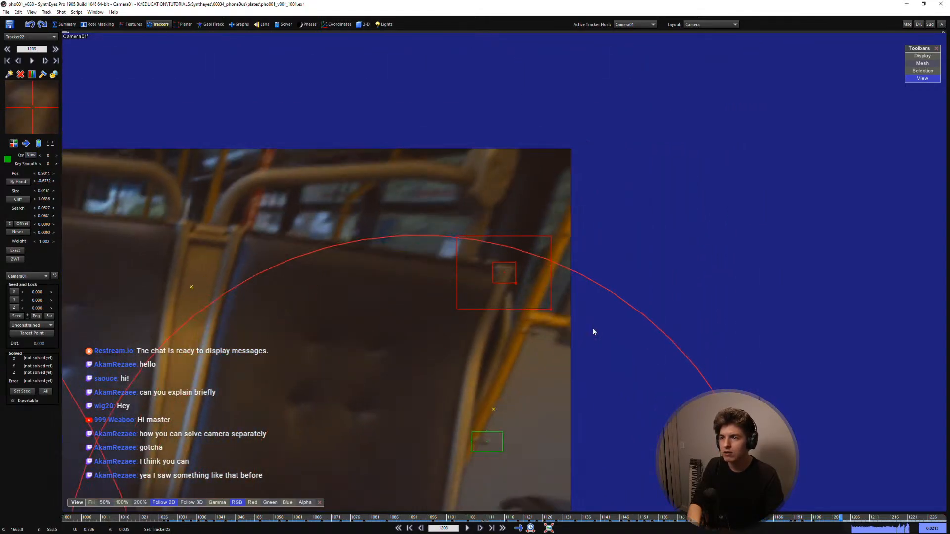
pyautogui.press('.')
pyautogui.press('.')
pyautogui.press('.')
pyautogui.press('.')
pyautogui.press('.')
pyautogui.press('.')
pyautogui.press('.')
pyautogui.press('.')
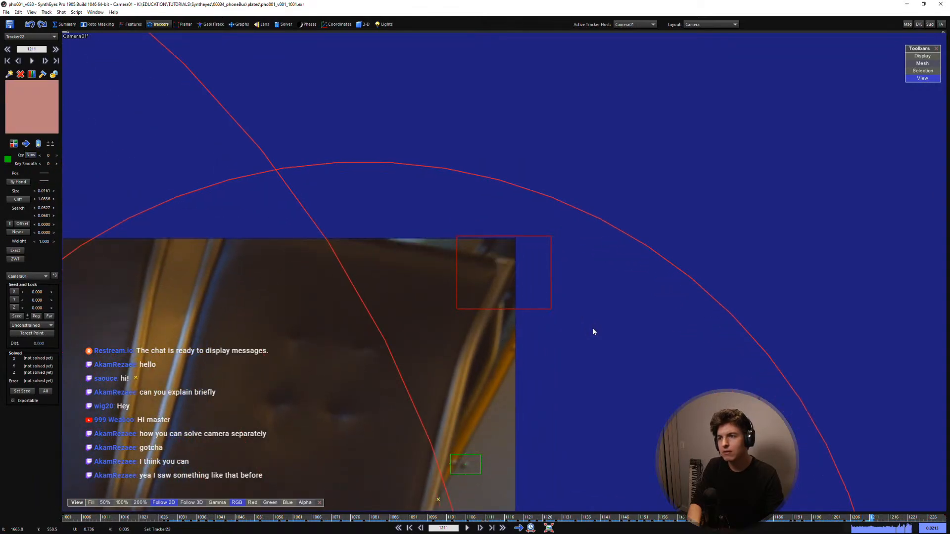
# Re-key the seat-back corner tracker on the corner between frames 1206 and 1210
pyautogui.press(',')
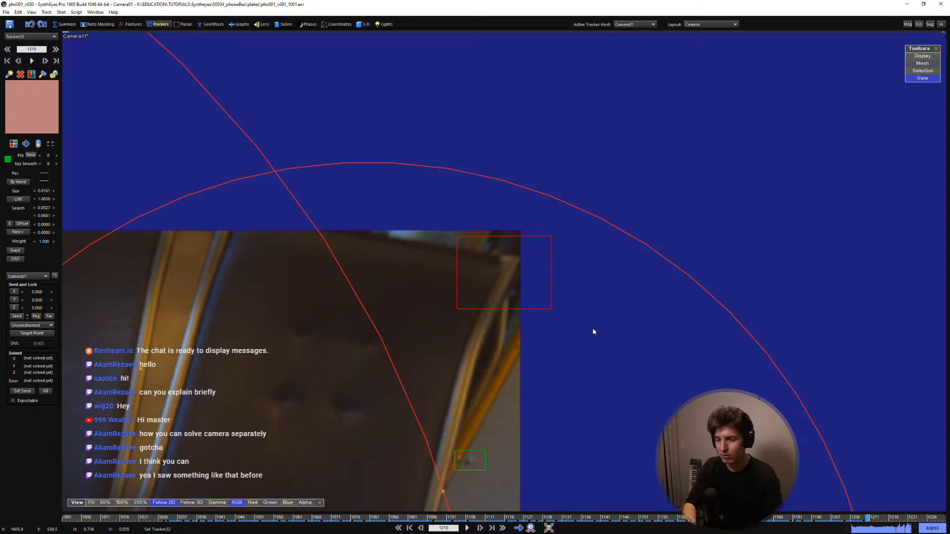
pyautogui.press(',')
pyautogui.press(',')
pyautogui.press('.')
pyautogui.press('.')
pyautogui.press(',')
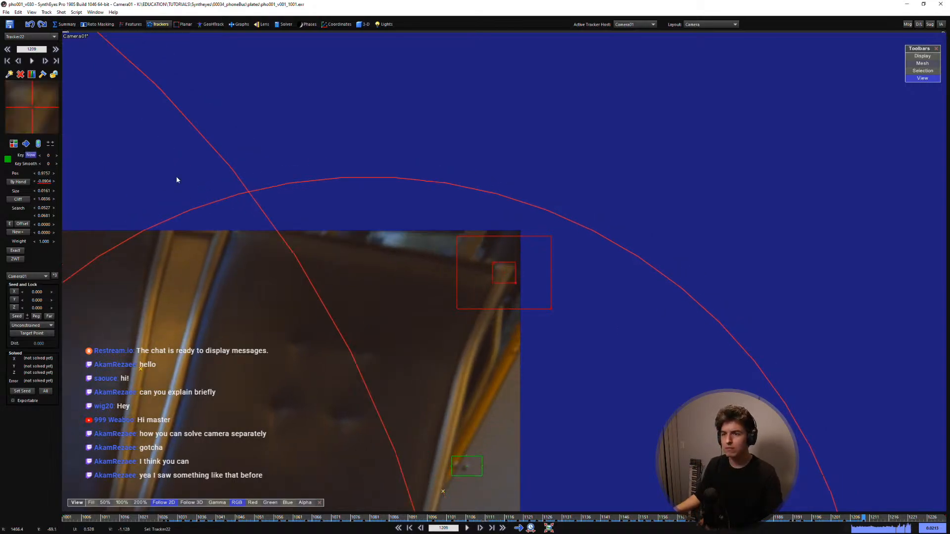
pyautogui.press('.')
pyautogui.press('.')
pyautogui.press(',')
pyautogui.press(',')
pyautogui.press('.')
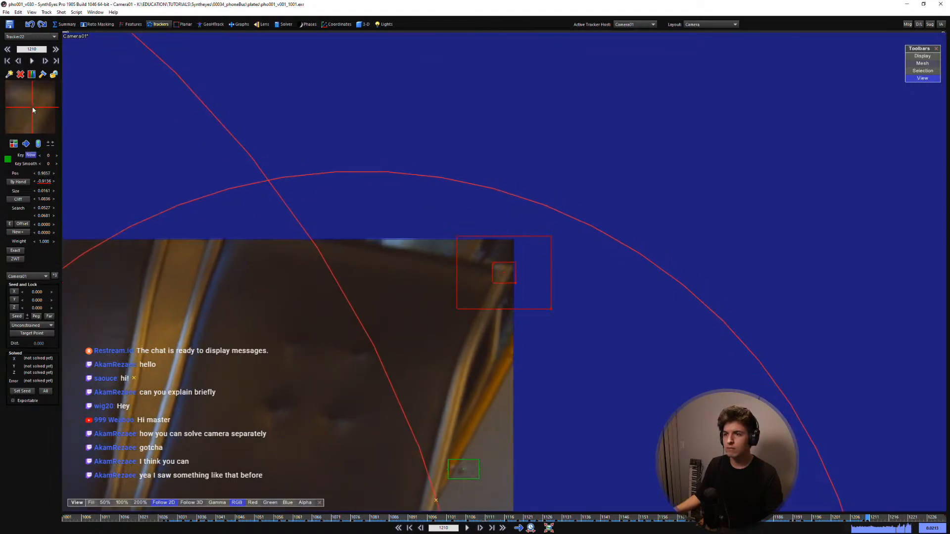
# Compare the corner position across the neighbouring frames and key the tracker on it at frame 1211
pyautogui.press(',')
pyautogui.press('.')
pyautogui.press(',')
pyautogui.press(',')
pyautogui.press('.')
pyautogui.press('.')
pyautogui.press('.')
pyautogui.click(34, 107)
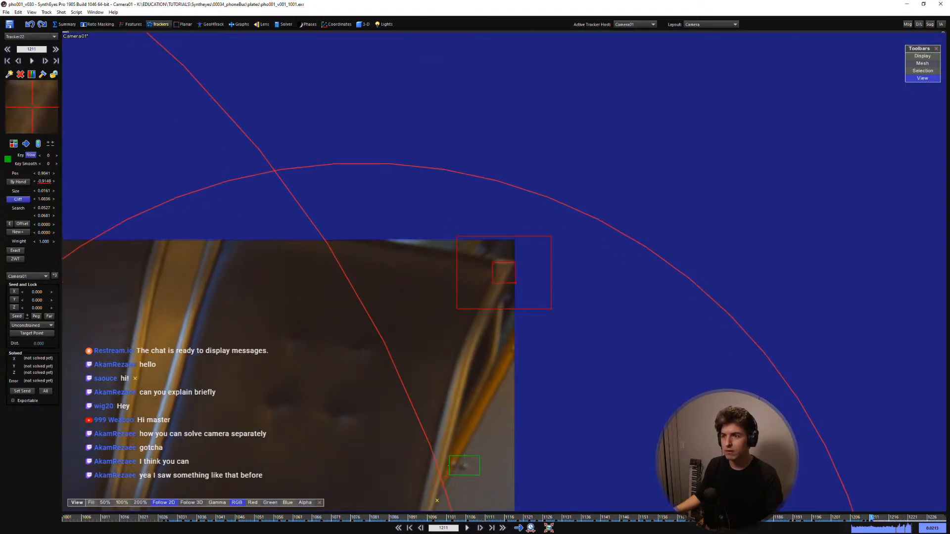
# Refine the seat-back corner tracker's position at frame 1211 against the preceding frames
pyautogui.press(',')
pyautogui.press(',')
pyautogui.press('.')
pyautogui.press('.')
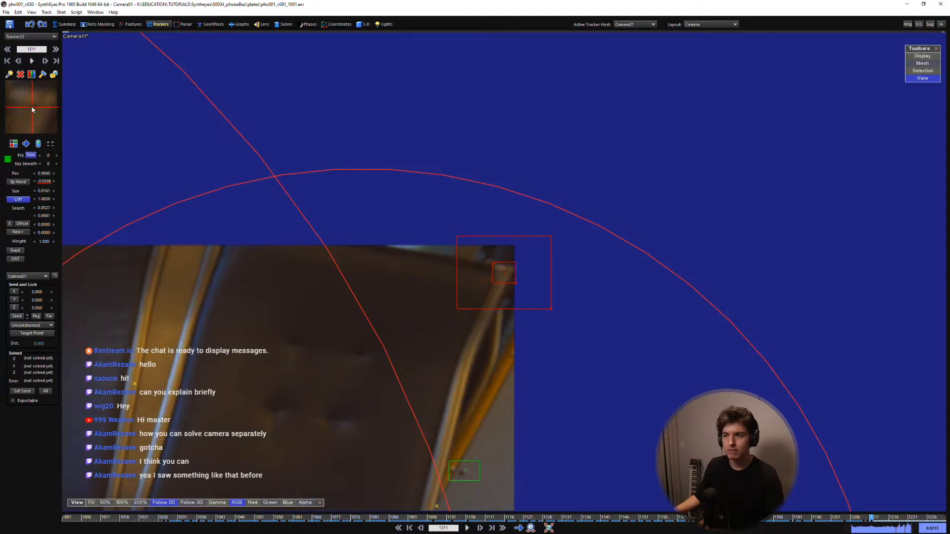
pyautogui.press(',')
pyautogui.press(',')
pyautogui.press('.')
pyautogui.press('.')
pyautogui.press(',')
pyautogui.press('.')
pyautogui.press('.')
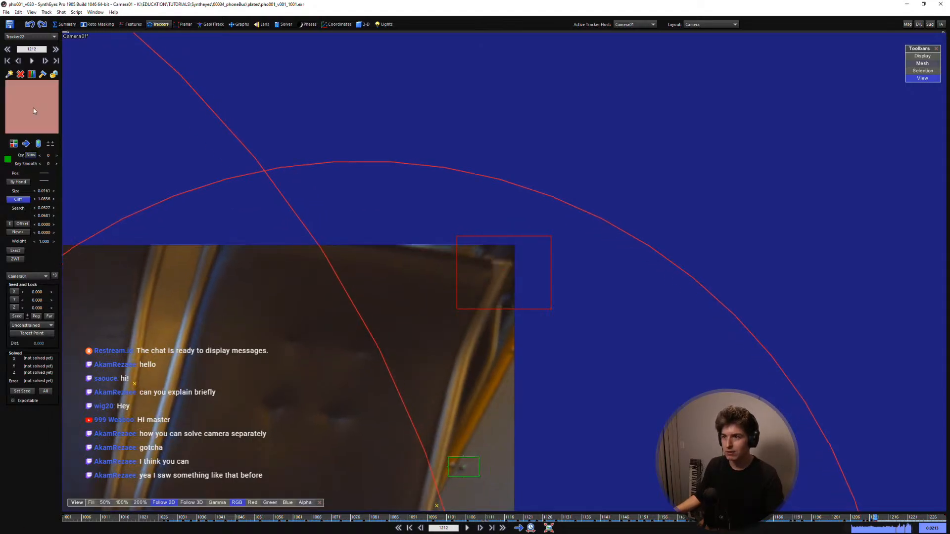
# Key the seat-back corner tracker by hand at frames 1212 and 1213
pyautogui.click(33, 109)
pyautogui.press(',')
pyautogui.press(',')
pyautogui.press('.')
pyautogui.press('.')
pyautogui.press('.')
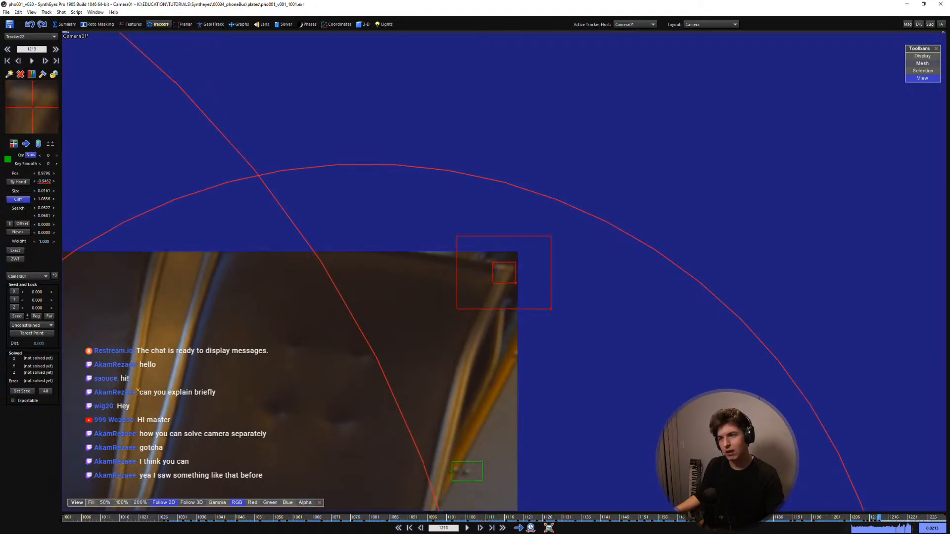
# Track the seat-back corner forward from frame 1213 to frame 1223 at the image corner
pyautogui.press('.')
pyautogui.press('.')
pyautogui.press('.')
pyautogui.press('.')
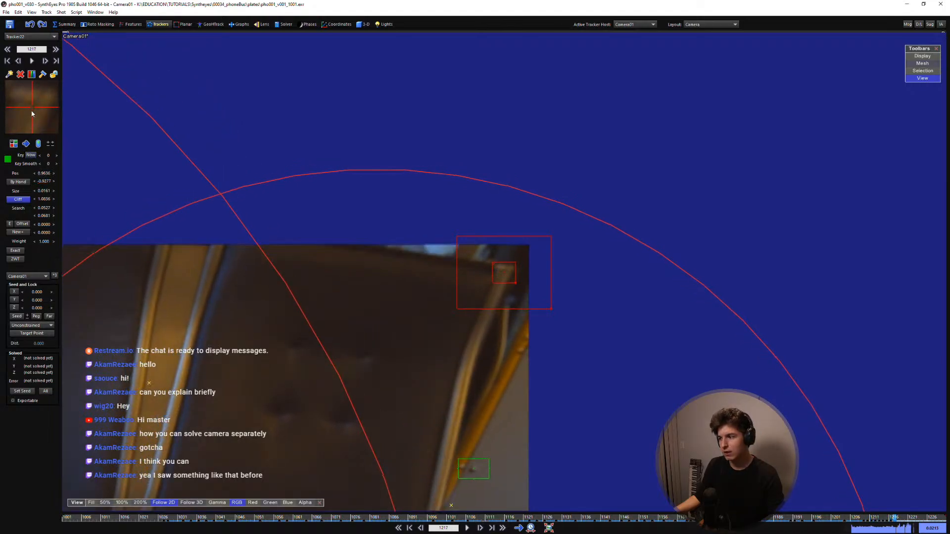
pyautogui.press('.')
pyautogui.press('.')
pyautogui.press('.')
pyautogui.press('.')
pyautogui.press('.')
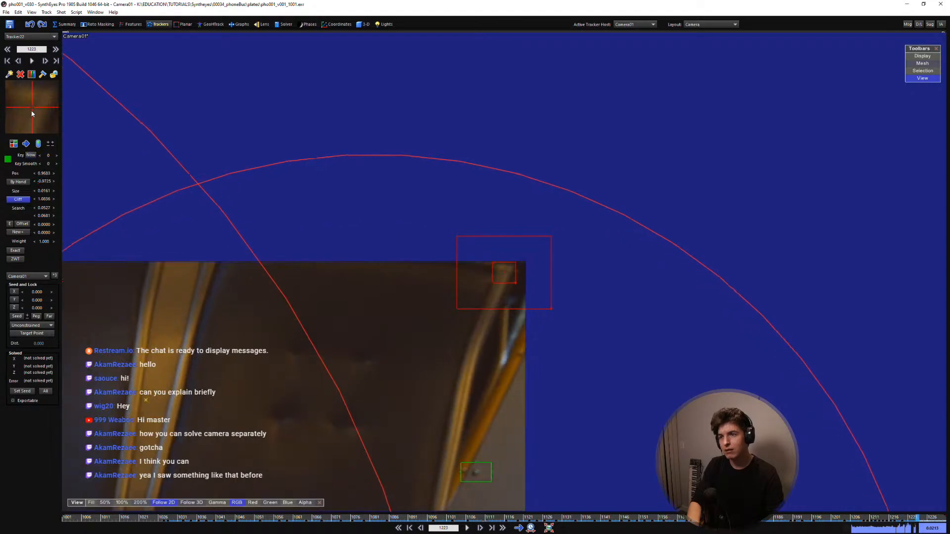
# Examine the remaining frames up to frame 1230 for the seat-back corner
pyautogui.press('.')
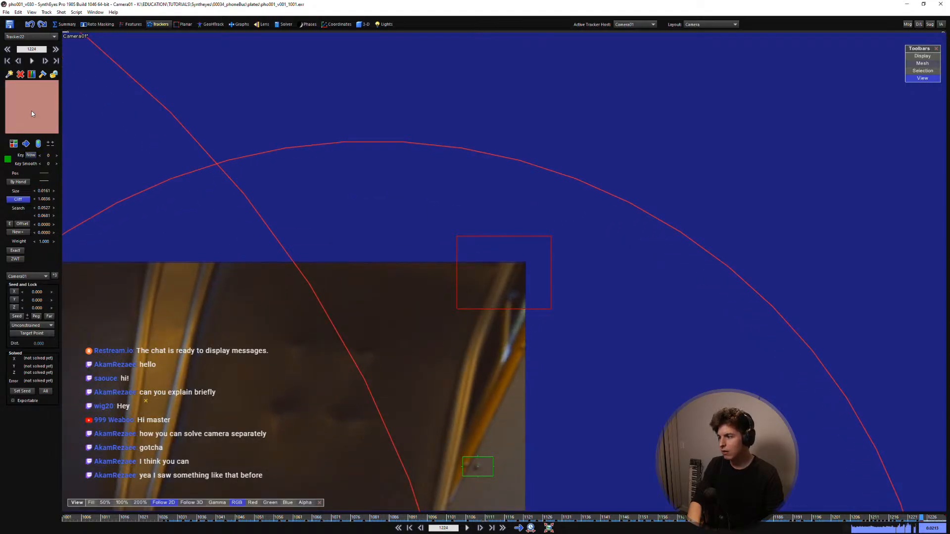
pyautogui.press('.')
pyautogui.press('.')
pyautogui.press('.')
pyautogui.press('.')
pyautogui.press('.')
pyautogui.press('.')
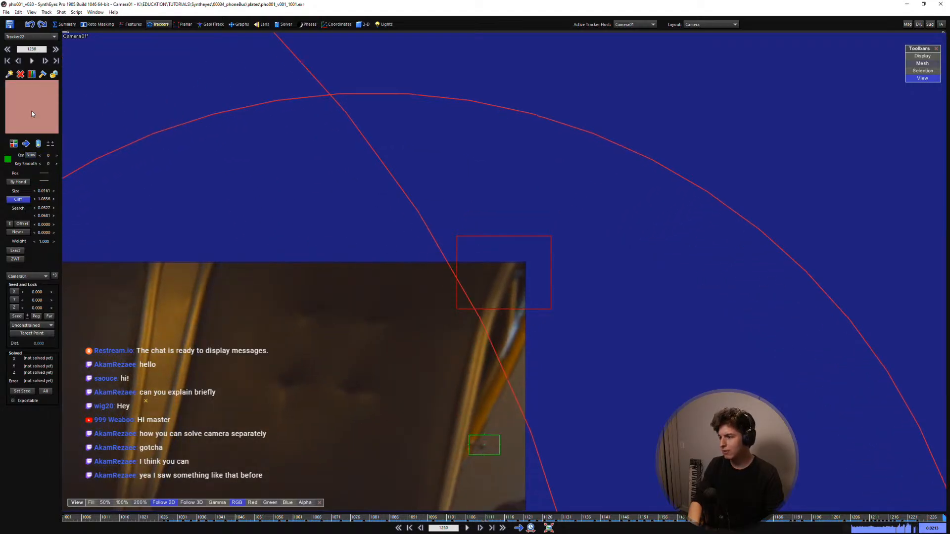
# Review the seat-back corner track back to frame 1028 and lock the tracker
pyautogui.hotkey('shift', ',')
pyautogui.hotkey('shift', ',')
pyautogui.hotkey('shift', ',')
pyautogui.hotkey('shift', ',')
pyautogui.hotkey('shift', ',')
pyautogui.hotkey('shift', ',')
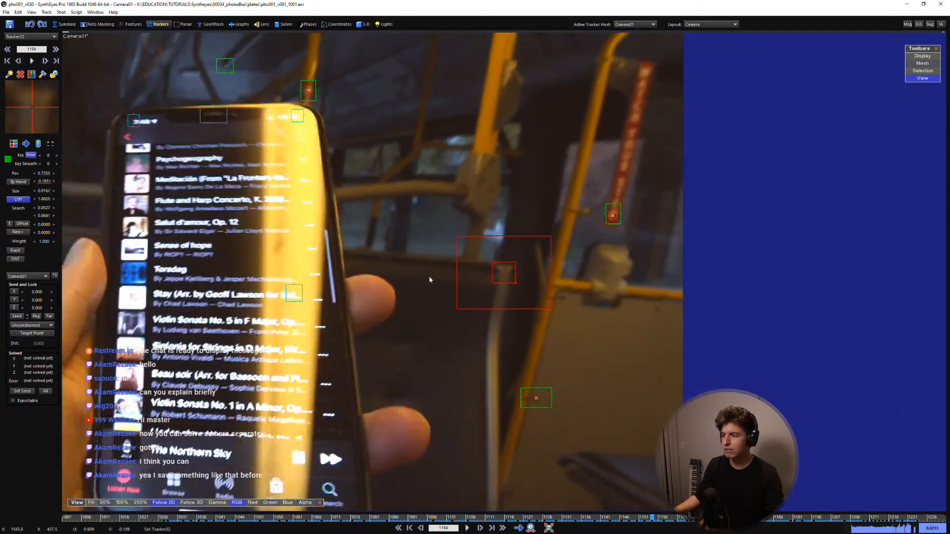
pyautogui.hotkey('shift', ',')
pyautogui.hotkey('shift', ',')
pyautogui.hotkey('shift', ',')
pyautogui.hotkey('shift', ',')
pyautogui.hotkey('shift', ',')
pyautogui.hotkey('shift', ',')
pyautogui.press('.')
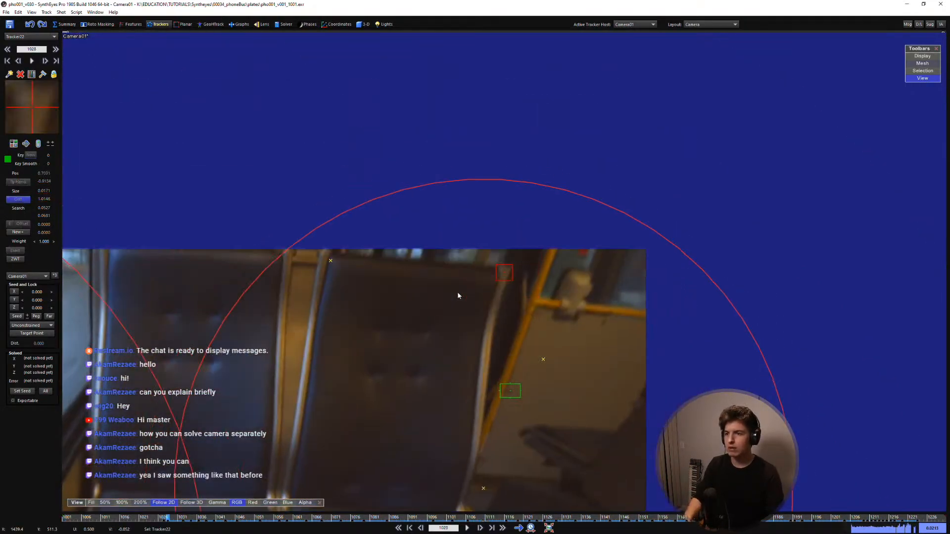
# Go back to frame 1001 and play the opening frames to examine the bus interior for another trackable feature
pyautogui.press(',')
pyautogui.press(',')
pyautogui.press(',')
pyautogui.press(',')
pyautogui.press(',')
pyautogui.press(',')
pyautogui.press(',')
pyautogui.press(',')
pyautogui.press(',')
pyautogui.press(',')
pyautogui.press(',')
pyautogui.press(',')
pyautogui.press(',')
pyautogui.press(',')
pyautogui.press(',')
pyautogui.press(',')
pyautogui.press(',')
pyautogui.press(',')
pyautogui.press(',')
pyautogui.press(',')
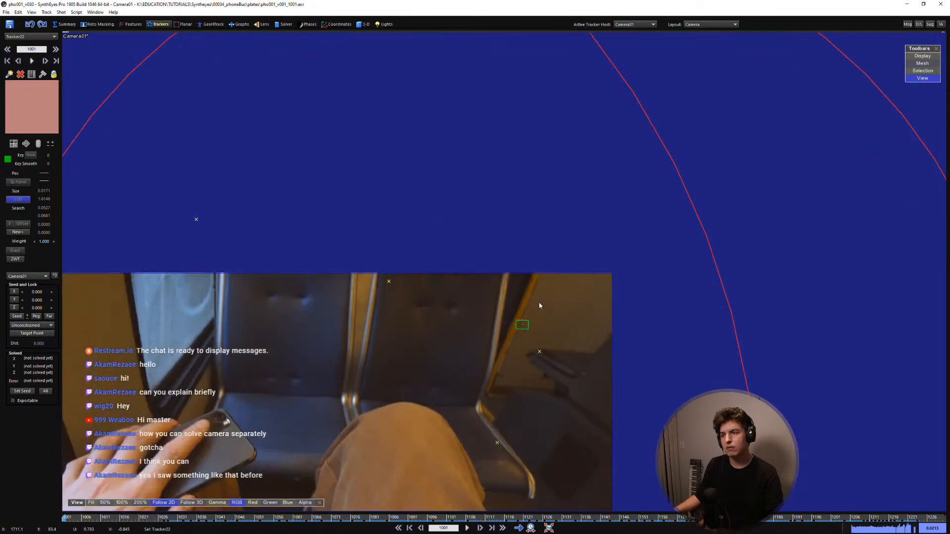
pyautogui.scroll(-2, 539, 306)
pyautogui.moveTo(458, 320); pyautogui.dragTo(486, 248, button='middle')
pyautogui.press('space')
pyautogui.press('space')
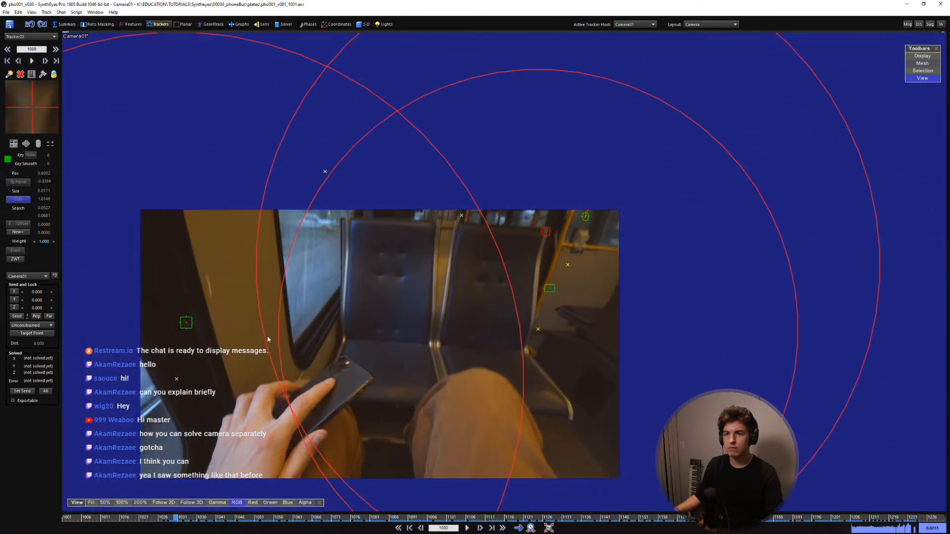
# Create a new tracker at frame 1001 on the lower end of the bright streak on the tan wall panel
pyautogui.hotkey('shift', 'a')
pyautogui.scroll(7, 215, 230)
pyautogui.press('c')
pyautogui.click(224, 257)
pyautogui.press('5')
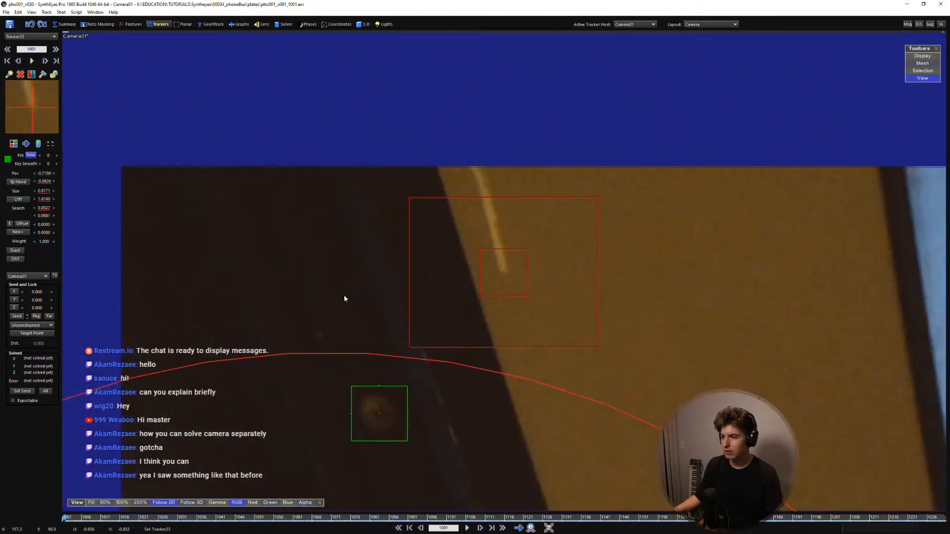
pyautogui.scroll(-2, 378, 374)
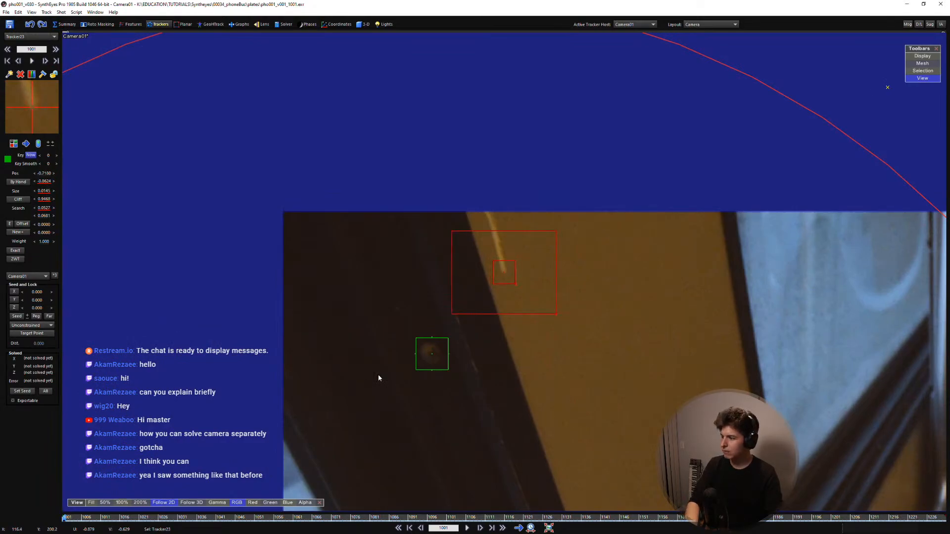
# Track the lower end of the bright streak forward from frame 1001 to frame 1003
pyautogui.press('d')
pyautogui.press('d')
pyautogui.press('d')
pyautogui.press('s')
pyautogui.press('s')
pyautogui.press('d')
pyautogui.press('d')
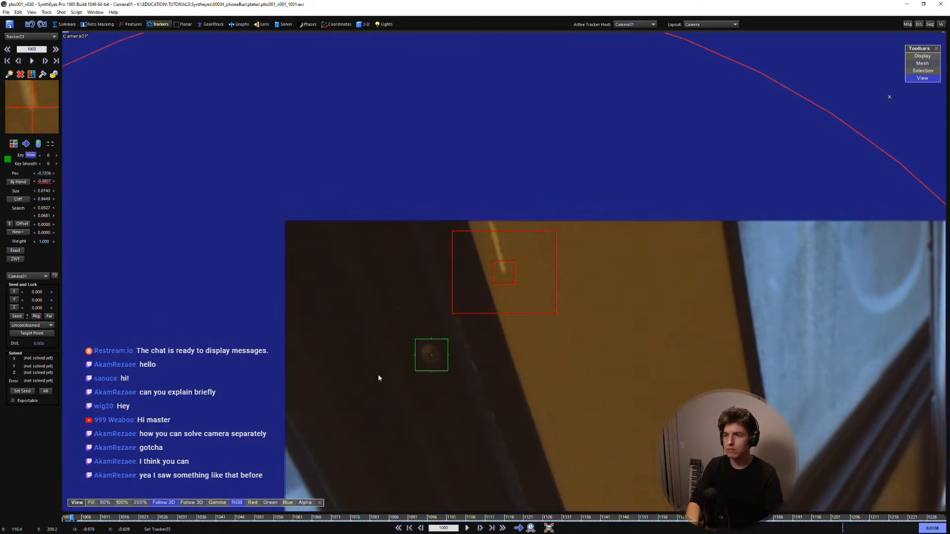
# Track the lower end of the wall-panel streak forward from frame 1003 to frame 1027
pyautogui.press('d')
pyautogui.press('d')
pyautogui.press('d')
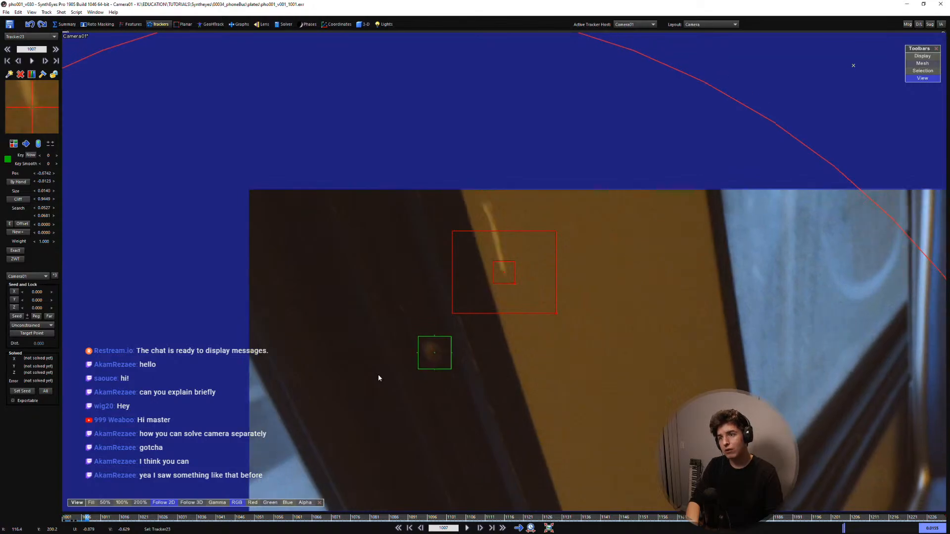
pyautogui.press('d')
pyautogui.press('d')
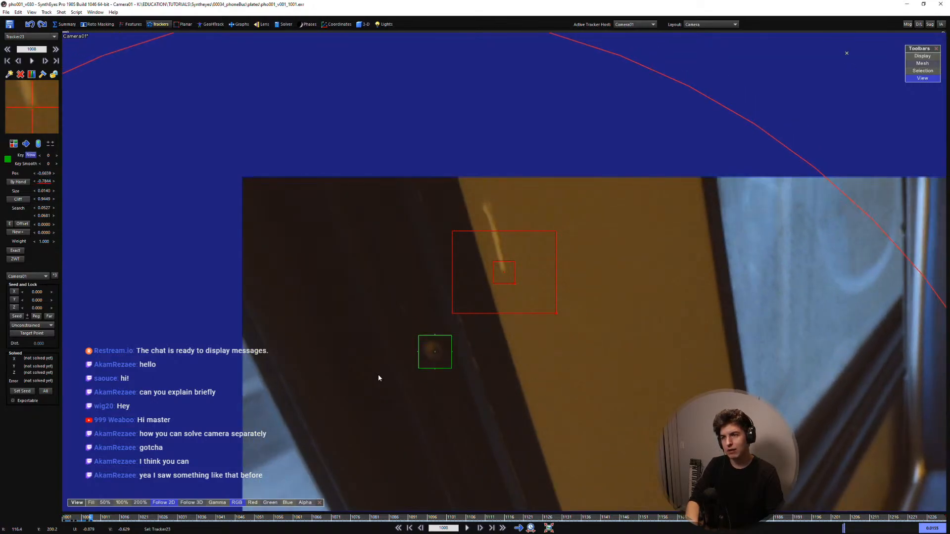
pyautogui.press('d')
pyautogui.press('d')
pyautogui.press('d')
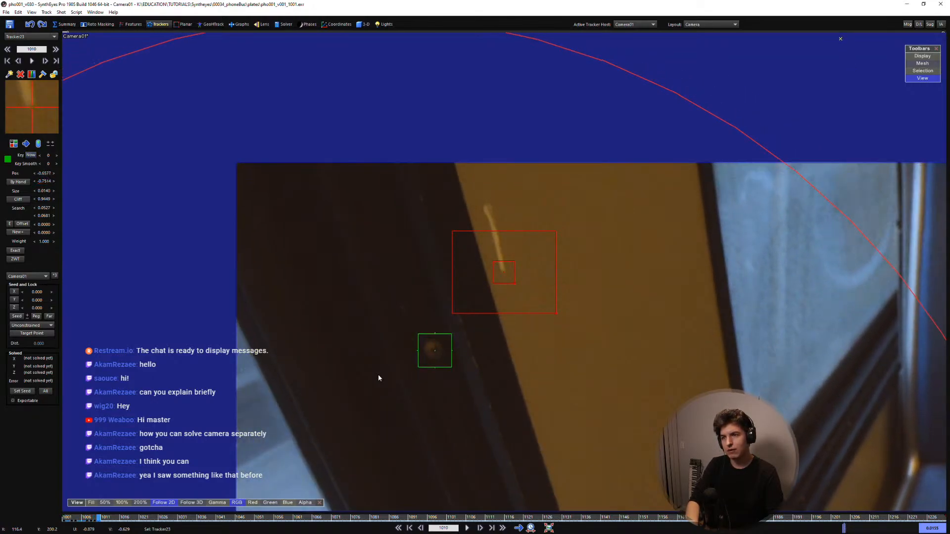
pyautogui.press('d')
pyautogui.press('d')
pyautogui.press('d')
pyautogui.press('d')
pyautogui.press('d')
pyautogui.press('d')
pyautogui.press('d')
pyautogui.press('d')
pyautogui.press('d')
pyautogui.press('d')
pyautogui.press('d')
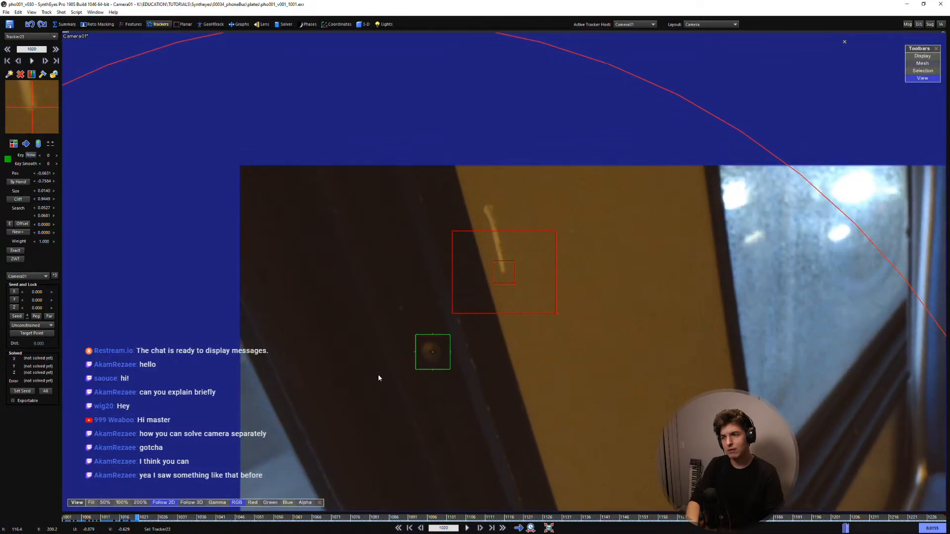
pyautogui.press('d')
pyautogui.press('d')
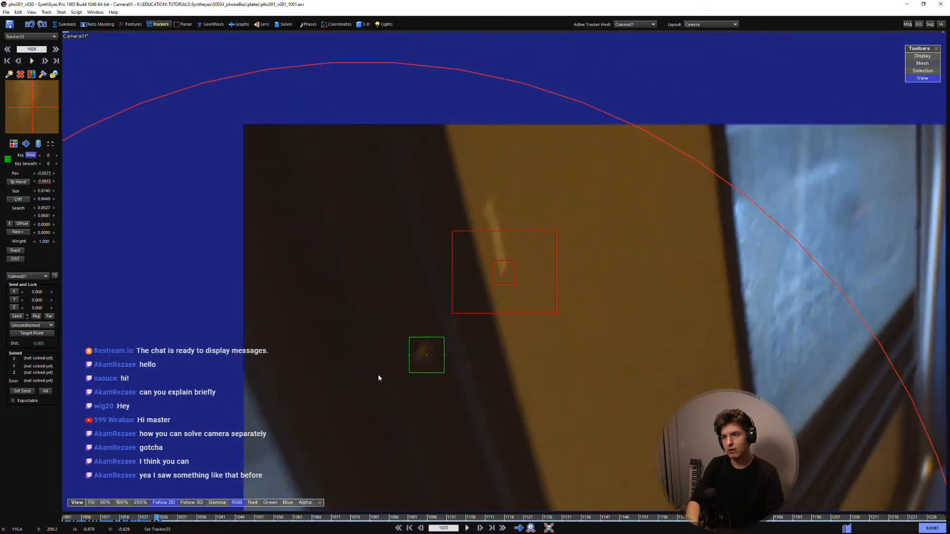
pyautogui.press('d')
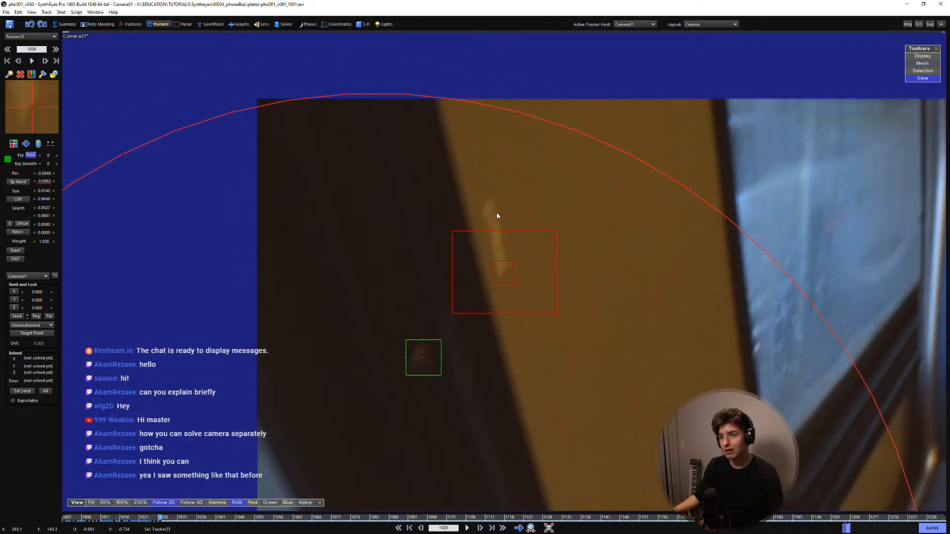
pyautogui.press('d')
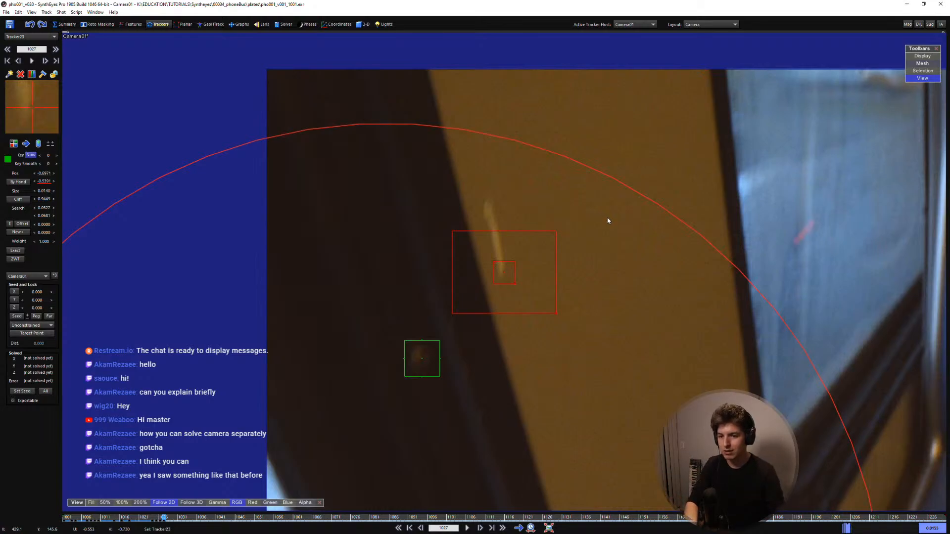
# Step back and forth around frame 1027 to check the streak tracker, and continue tracking to frame 1029
pyautogui.press('s')
pyautogui.press('d')
pyautogui.press('d')
pyautogui.press('s')
pyautogui.press('d')
pyautogui.press('d')
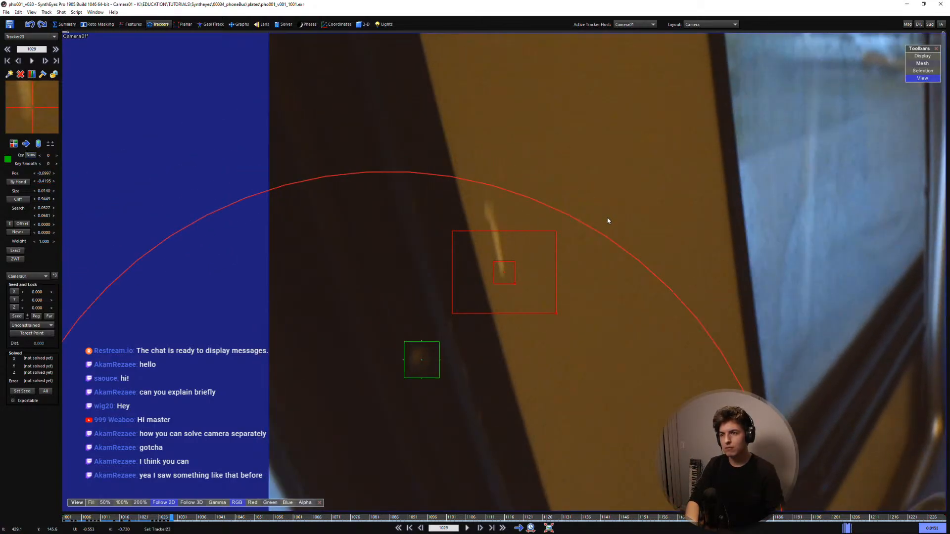
# Track the lower end of the wall-panel streak forward frame by frame from frame 1029 to frame 1145
pyautogui.press('d')
pyautogui.press('d')
pyautogui.press('d')
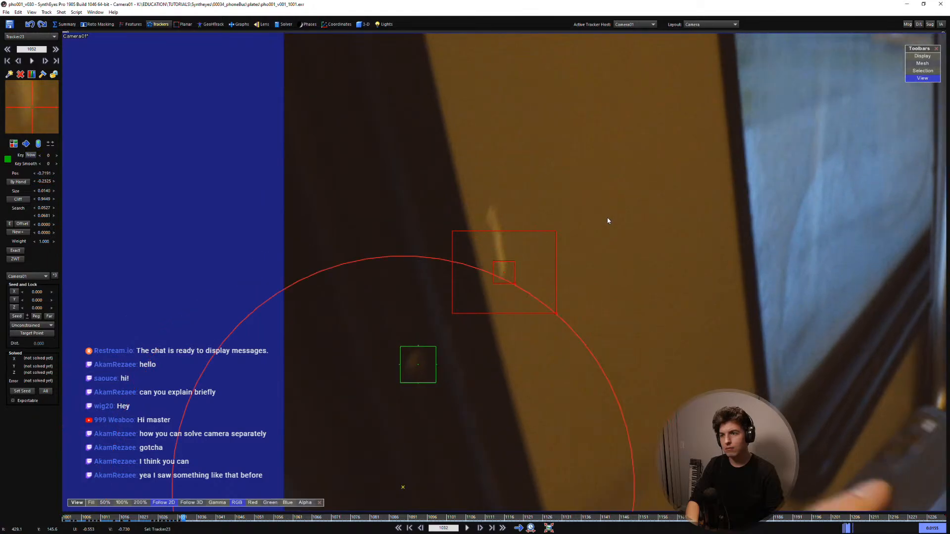
pyautogui.press('d')
pyautogui.press('d')
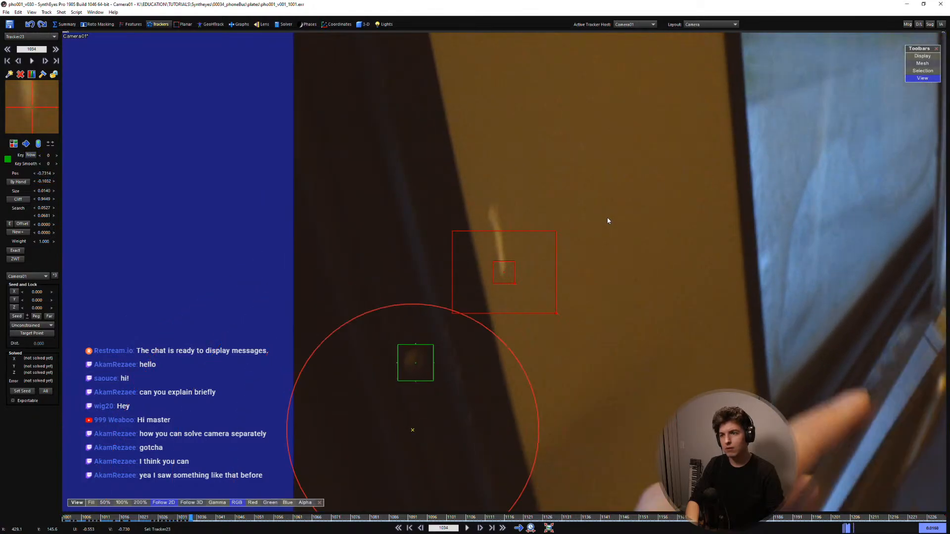
pyautogui.press('d')
pyautogui.press('d')
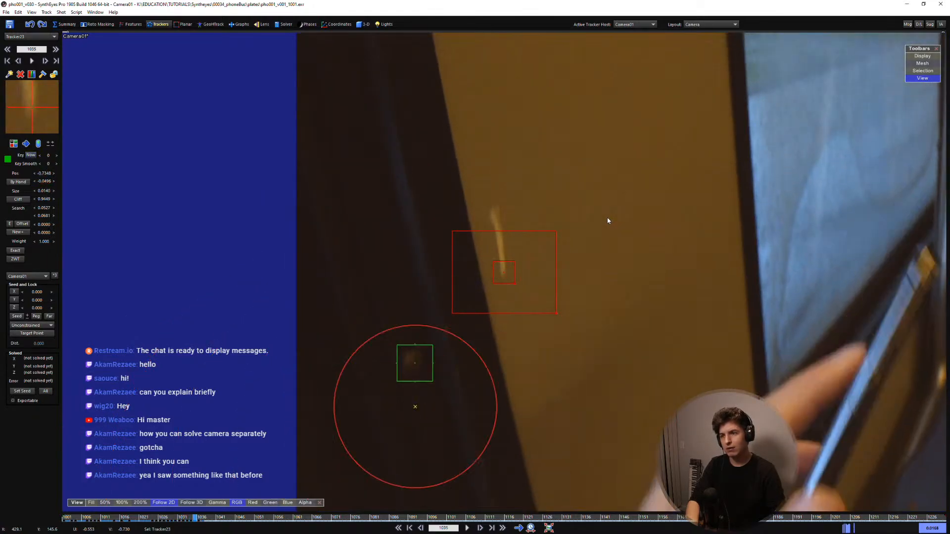
pyautogui.press('d')
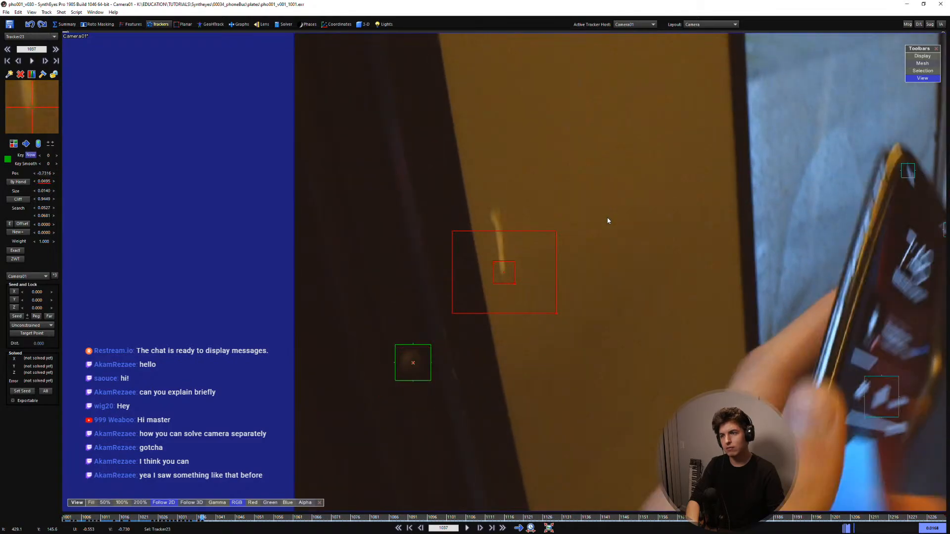
pyautogui.press('d')
pyautogui.press('d')
pyautogui.press('d')
pyautogui.press('d')
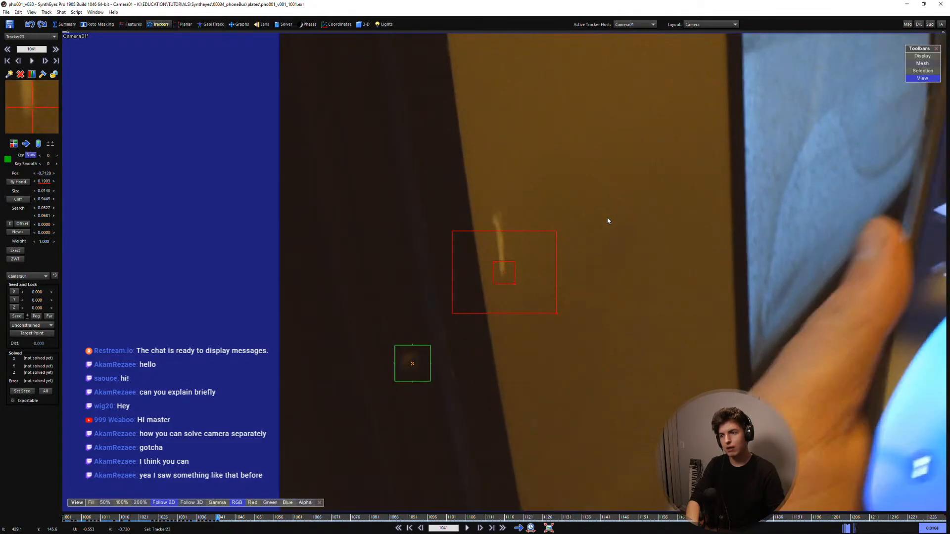
pyautogui.press('d')
pyautogui.press('d')
pyautogui.press('d')
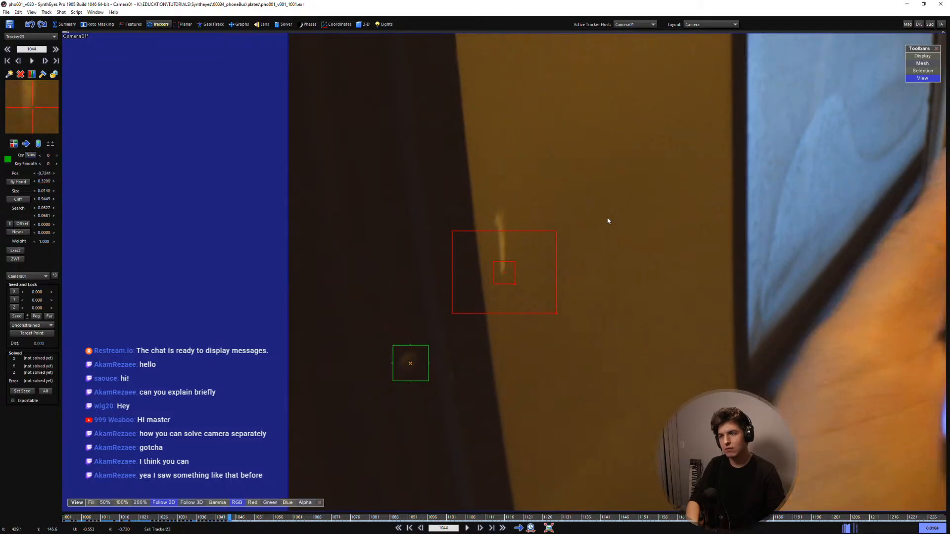
pyautogui.press('d')
pyautogui.press('d')
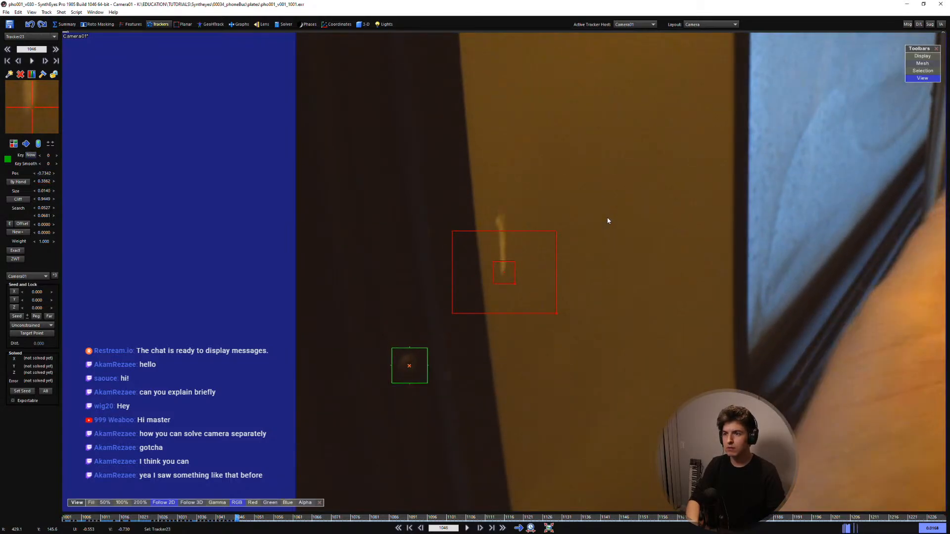
pyautogui.press('d')
pyautogui.press('d')
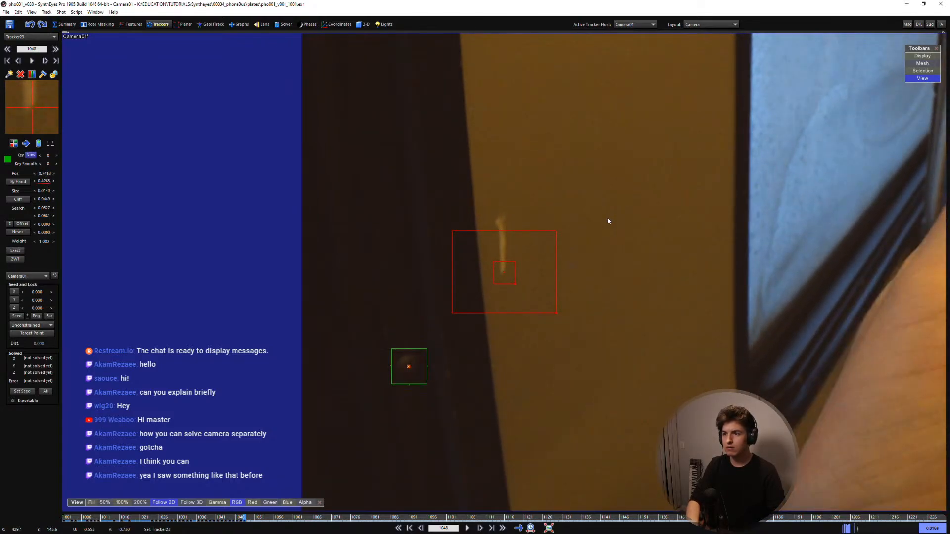
pyautogui.press('d')
pyautogui.press('d')
pyautogui.press('d')
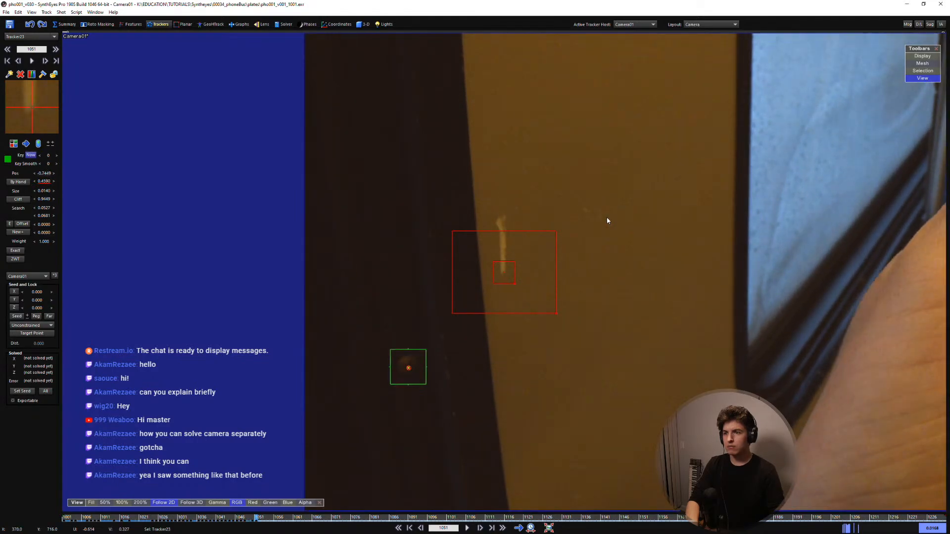
pyautogui.press('d')
pyautogui.press('d')
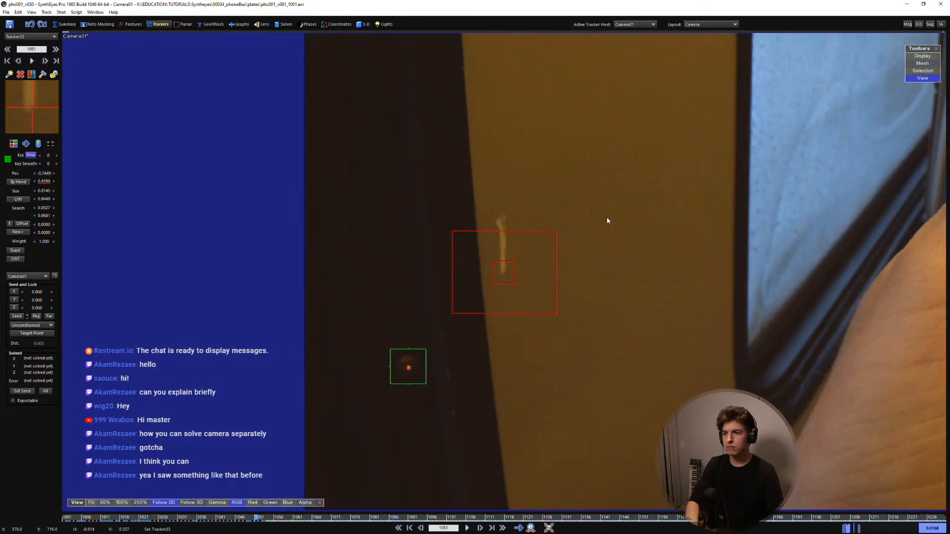
pyautogui.press('d')
pyautogui.press('d')
pyautogui.press('d')
pyautogui.press('d')
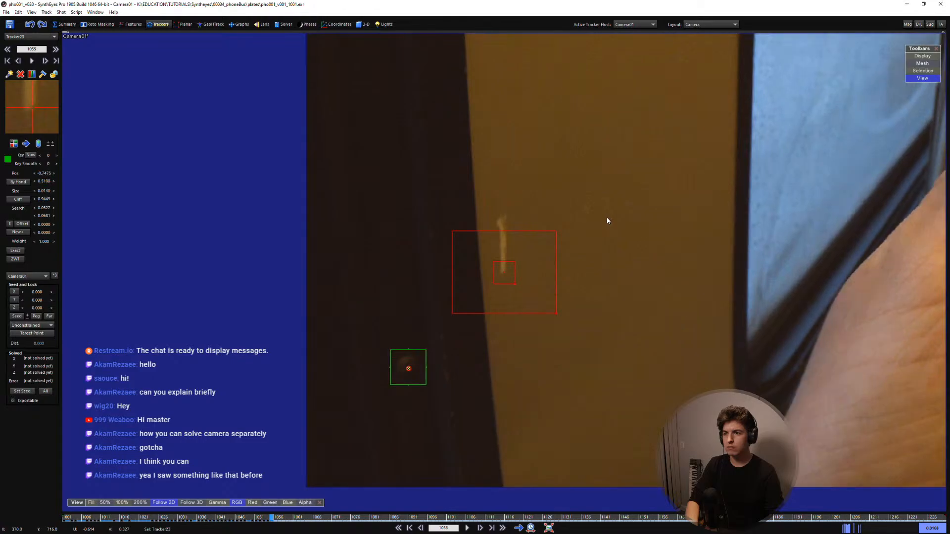
pyautogui.press('d')
pyautogui.press('d')
pyautogui.press('d')
pyautogui.press('d')
pyautogui.press('d')
pyautogui.press('d')
pyautogui.press('d')
pyautogui.press('d')
pyautogui.press('d')
pyautogui.press('d')
pyautogui.press('d')
pyautogui.press('d')
pyautogui.press('d')
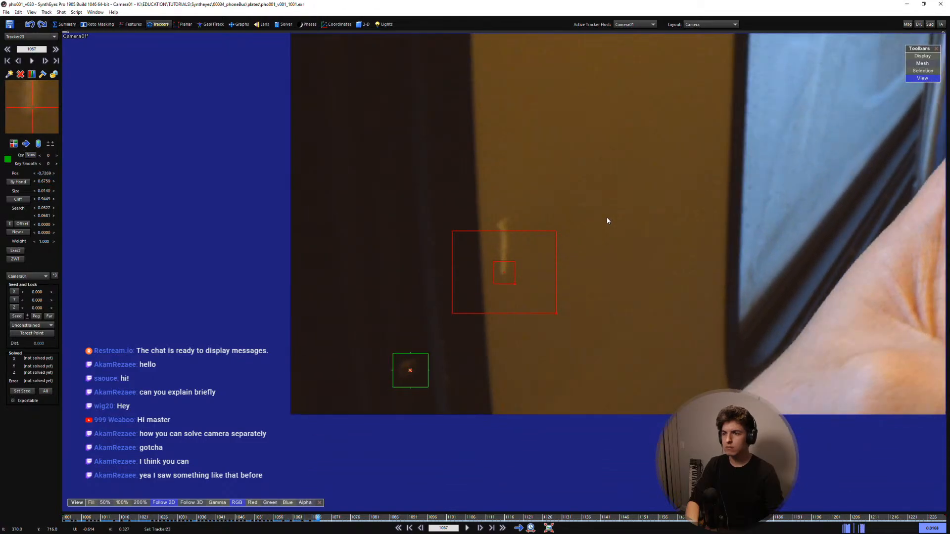
pyautogui.press('d')
pyautogui.press('d')
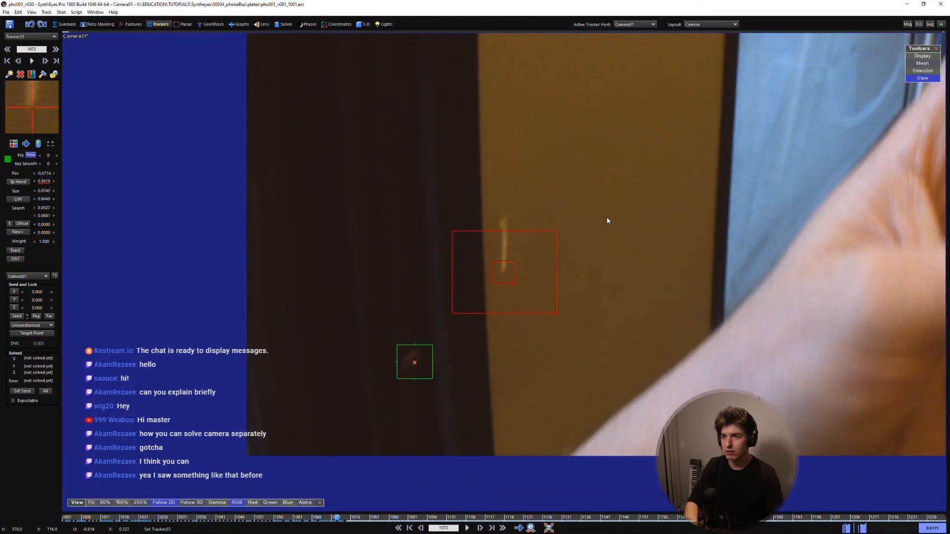
pyautogui.press('d')
pyautogui.press('d')
pyautogui.press('d')
pyautogui.press('d')
pyautogui.press('d')
pyautogui.press('d')
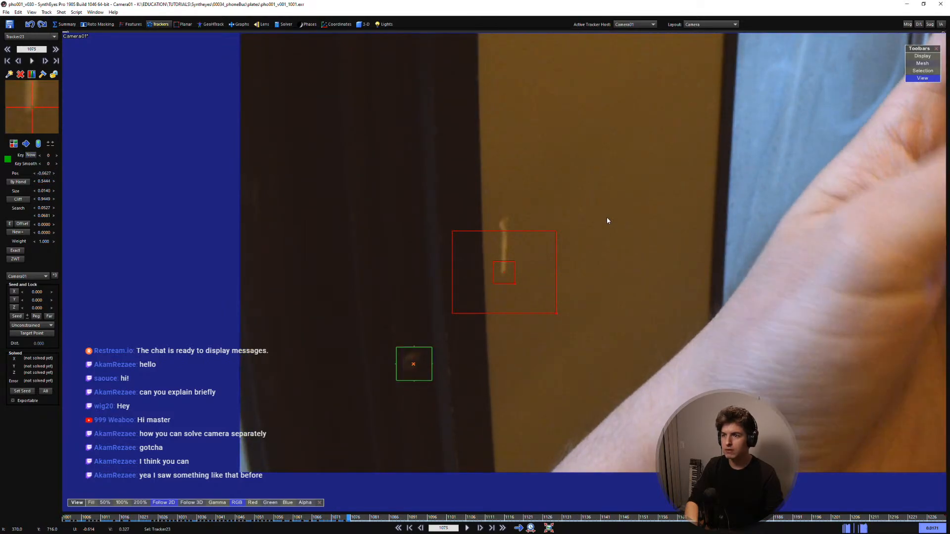
pyautogui.press('d')
pyautogui.press('d')
pyautogui.press('d')
pyautogui.press('d')
pyautogui.press('d')
pyautogui.press('d')
pyautogui.press('d')
pyautogui.press('d')
pyautogui.press('d')
pyautogui.press('d')
pyautogui.press('d')
pyautogui.press('d')
pyautogui.press('d')
pyautogui.press('d')
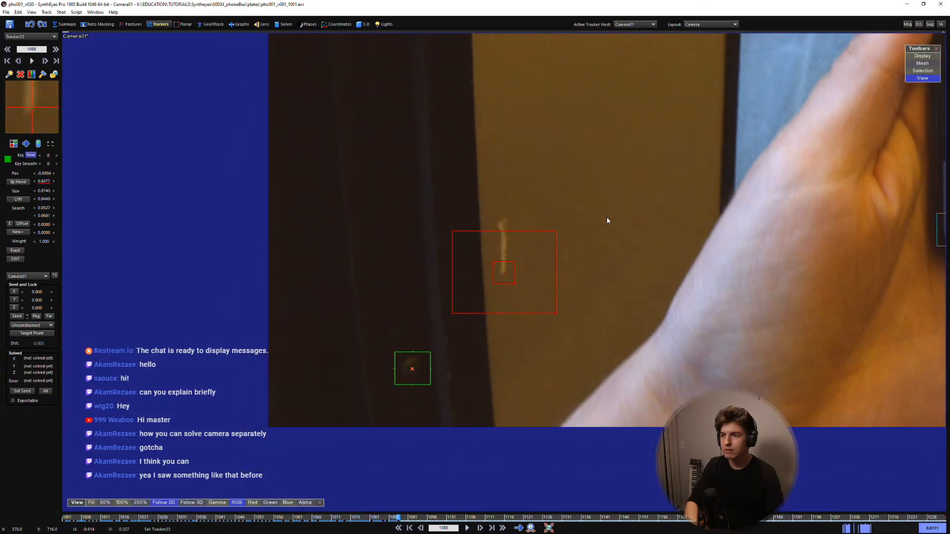
pyautogui.press('d')
pyautogui.press('d')
pyautogui.press('d')
pyautogui.press('d')
pyautogui.press('d')
pyautogui.press('d')
pyautogui.press('d')
pyautogui.press('d')
pyautogui.press('d')
pyautogui.press('d')
pyautogui.press('d')
pyautogui.press('d')
pyautogui.press('d')
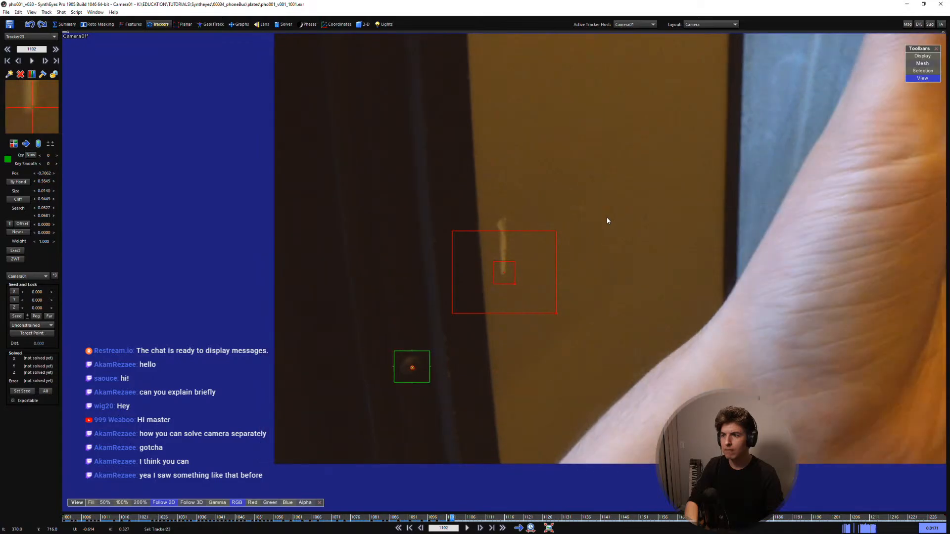
pyautogui.press('d')
pyautogui.press('d')
pyautogui.press('d')
pyautogui.press('d')
pyautogui.press('d')
pyautogui.press('d')
pyautogui.press('d')
pyautogui.press('d')
pyautogui.press('d')
pyautogui.press('d')
pyautogui.press('d')
pyautogui.press('d')
pyautogui.press('d')
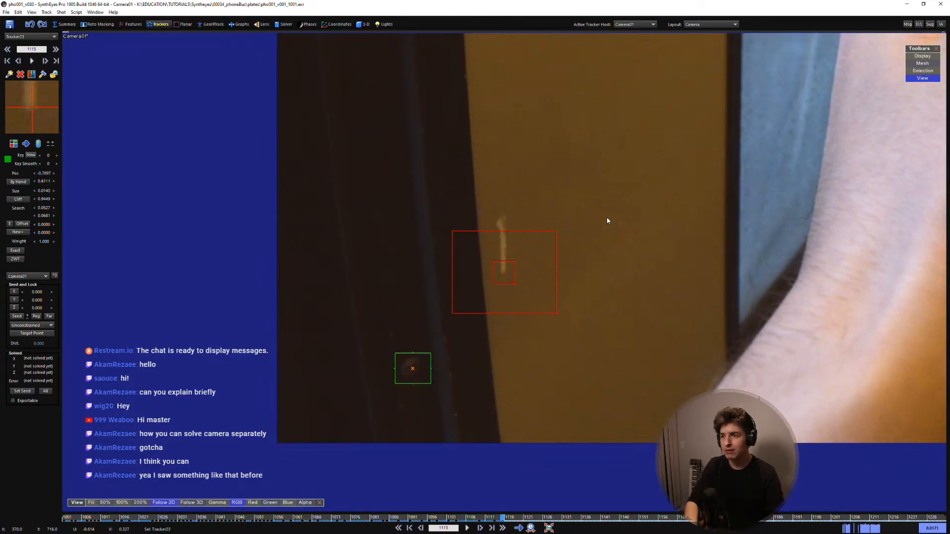
pyautogui.press('d')
pyautogui.press('d')
pyautogui.press('d')
pyautogui.press('d')
pyautogui.press('d')
pyautogui.press('d')
pyautogui.press('d')
pyautogui.press('d')
pyautogui.press('d')
pyautogui.press('d')
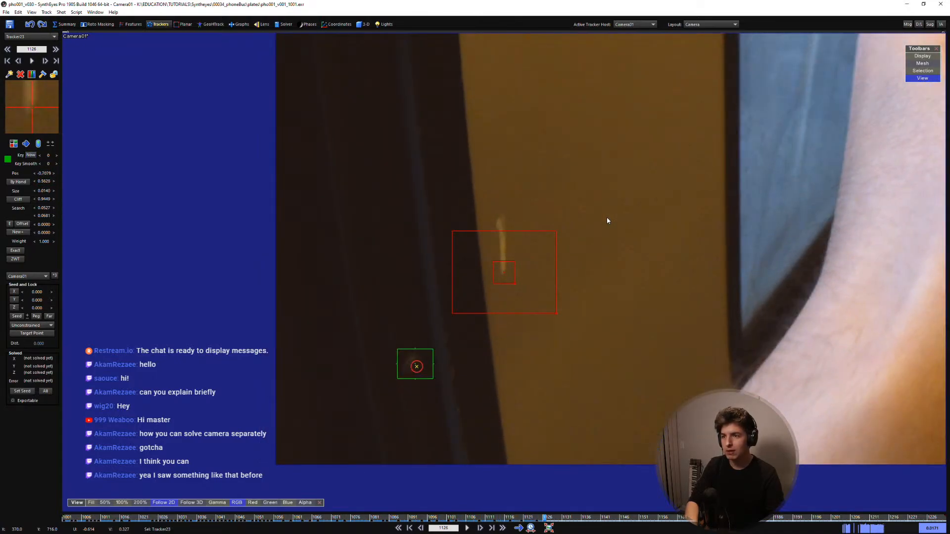
pyautogui.press('d')
pyautogui.press('d')
pyautogui.press('d')
pyautogui.press('d')
pyautogui.press('d')
pyautogui.press('d')
pyautogui.press('d')
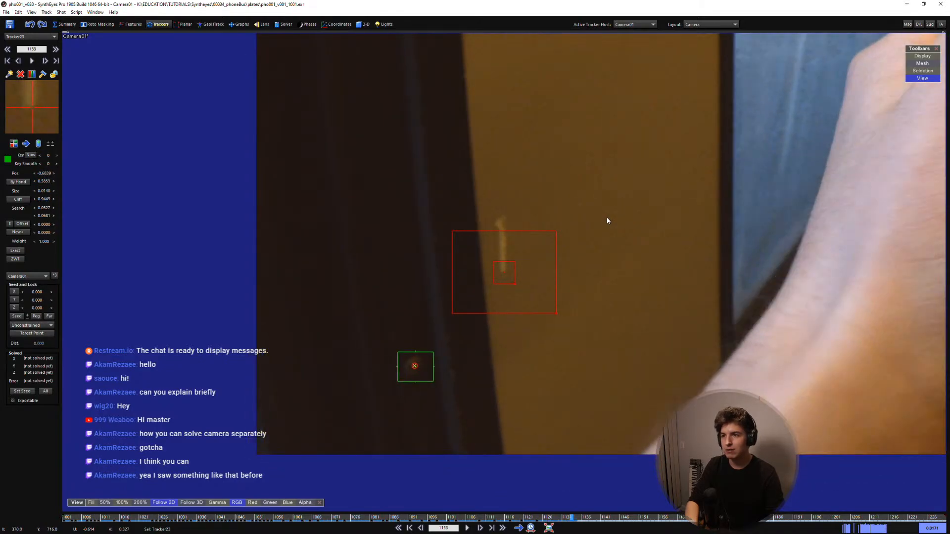
pyautogui.press('d')
pyautogui.press('d')
pyautogui.press('d')
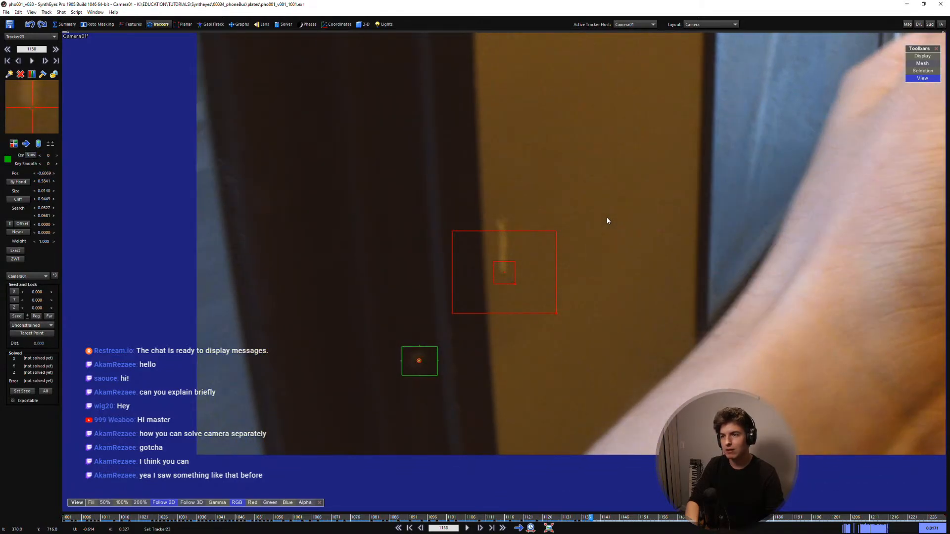
pyautogui.press('d')
pyautogui.press('d')
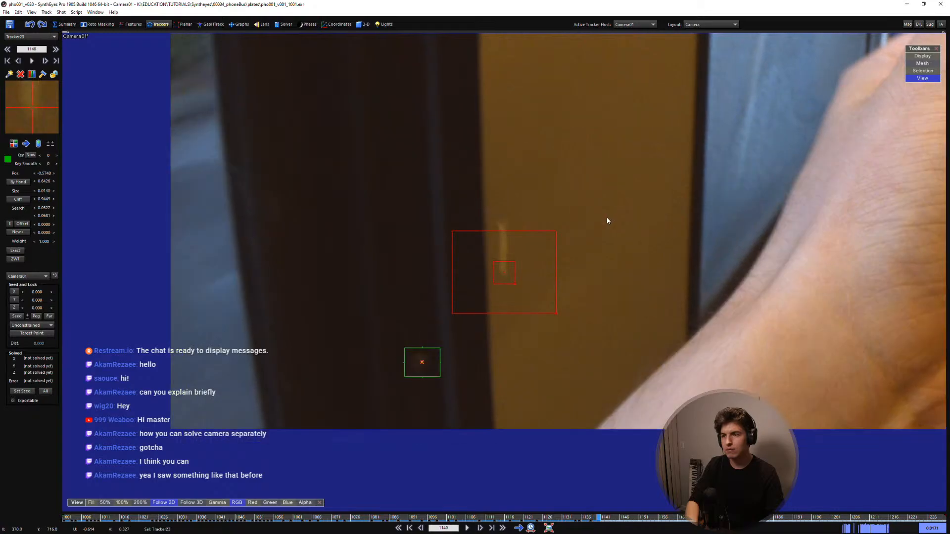
pyautogui.press('d')
pyautogui.press('d')
pyautogui.press('d')
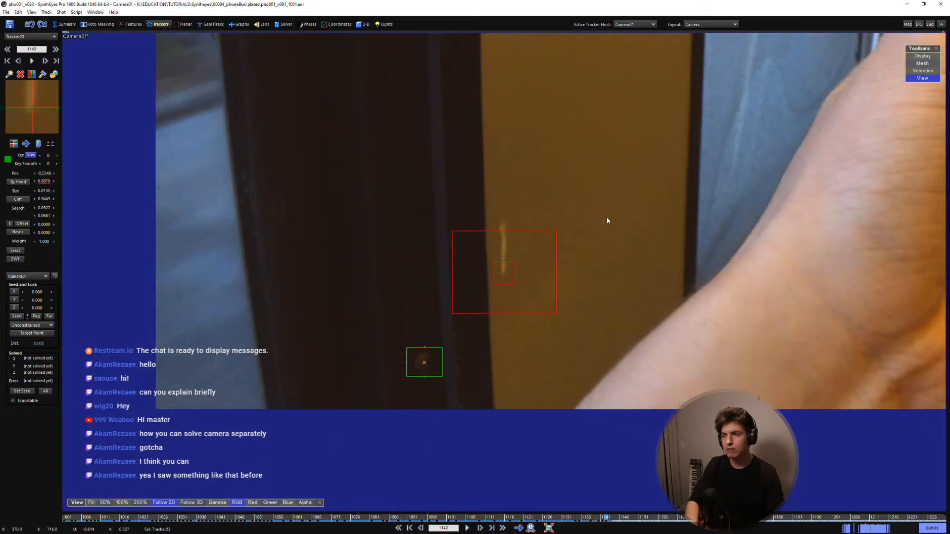
pyautogui.press('d')
pyautogui.press('d')
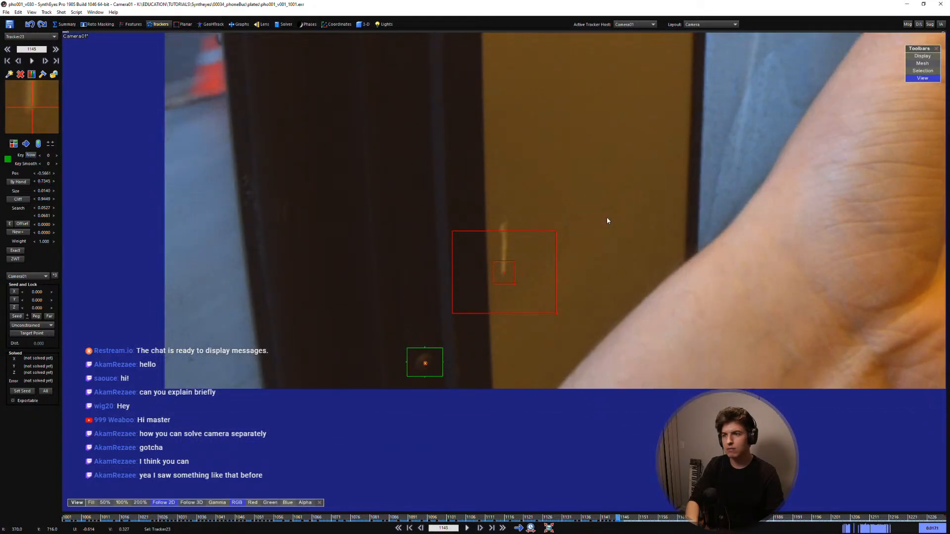
# Open the Graph Editor and arrange it as a wide, low window above the tracked streak to show the tracker's curves
pyautogui.press('F7')
pyautogui.moveTo(392, 152); pyautogui.dragTo(264, 15)
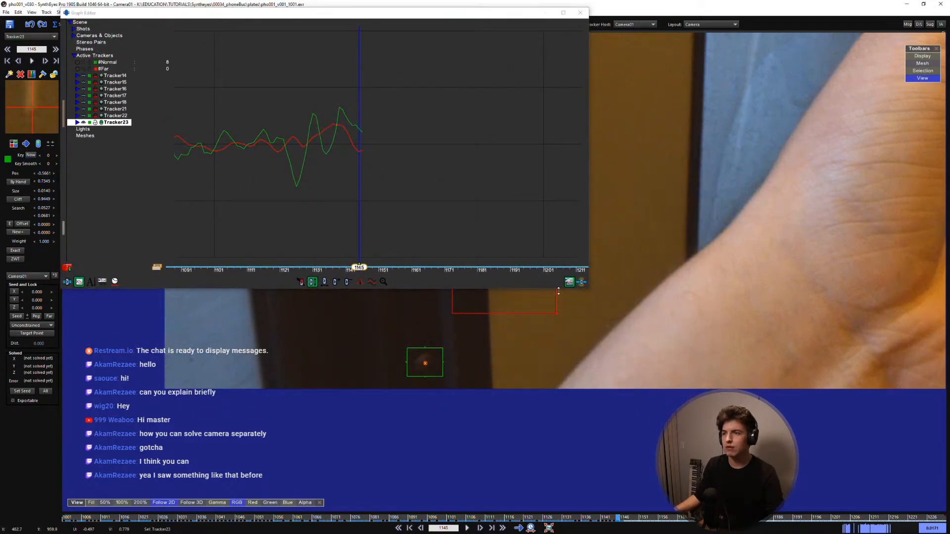
pyautogui.moveTo(588, 290); pyautogui.dragTo(919, 203)
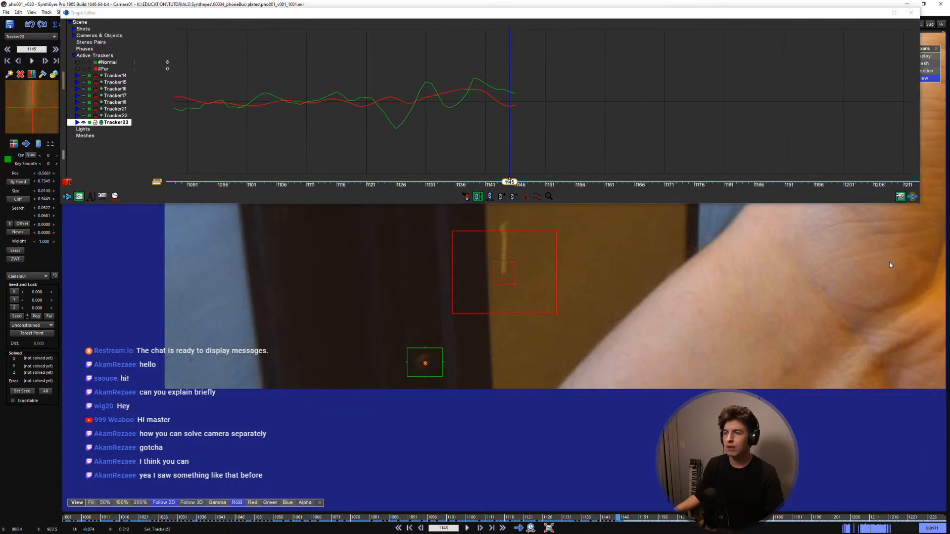
# Track the lower end of the wall-panel streak forward from frame 1145 to frame 1152, watching its curves
pyautogui.press('d')
pyautogui.press('d')
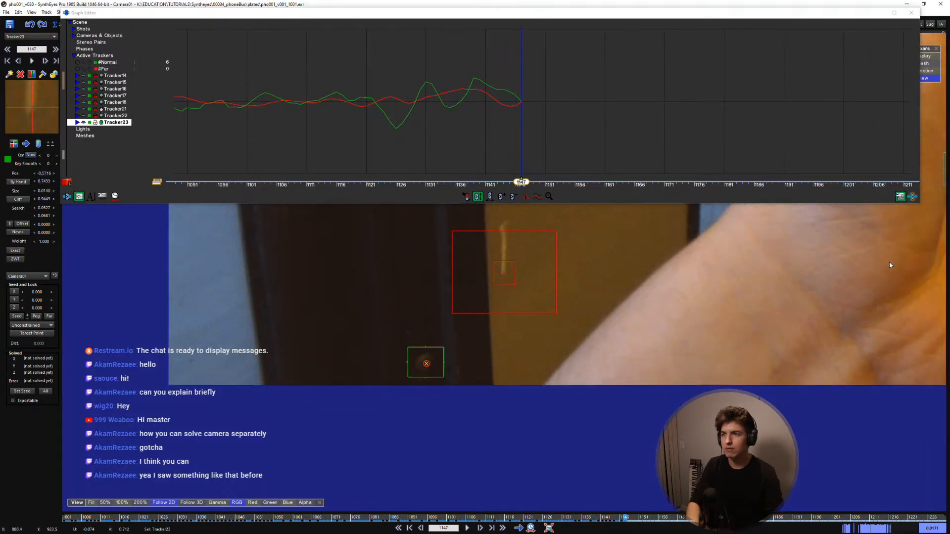
pyautogui.press('d')
pyautogui.press('d')
pyautogui.press('d')
pyautogui.press('d')
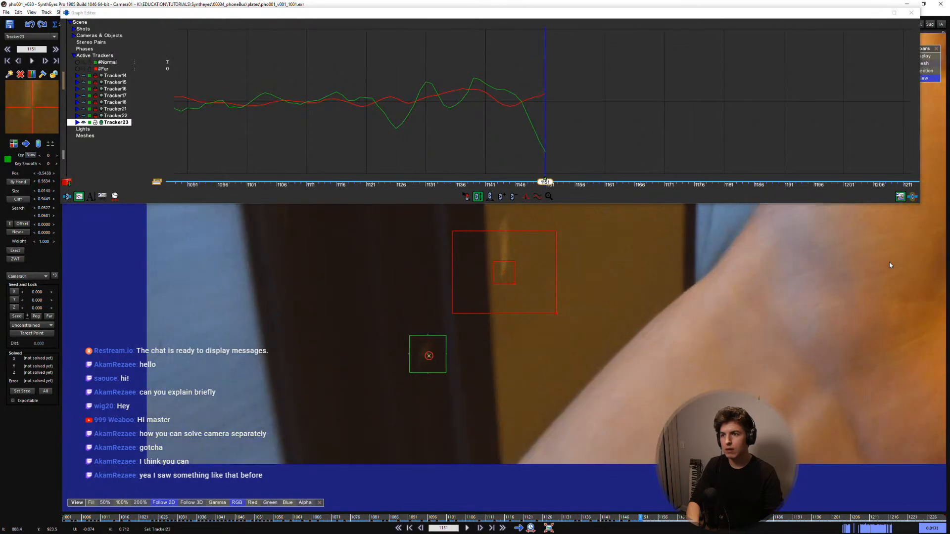
pyautogui.press('d')
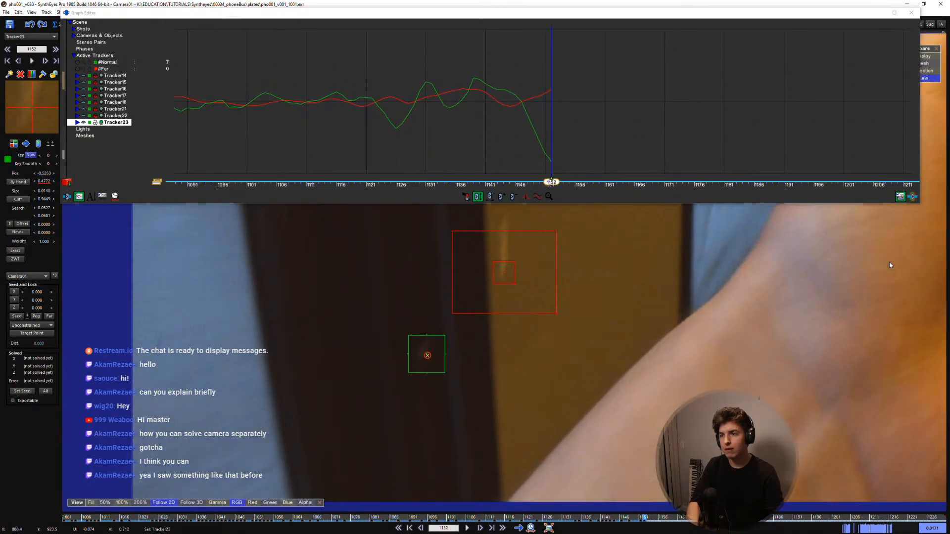
# Step back and forth around frame 1152 and fine-tune the streak tracker's position at frames 1152 and 1153
pyautogui.press('s')
pyautogui.press('s')
pyautogui.press('d')
pyautogui.press('d')
pyautogui.press('s')
pyautogui.press('d')
pyautogui.press('d')
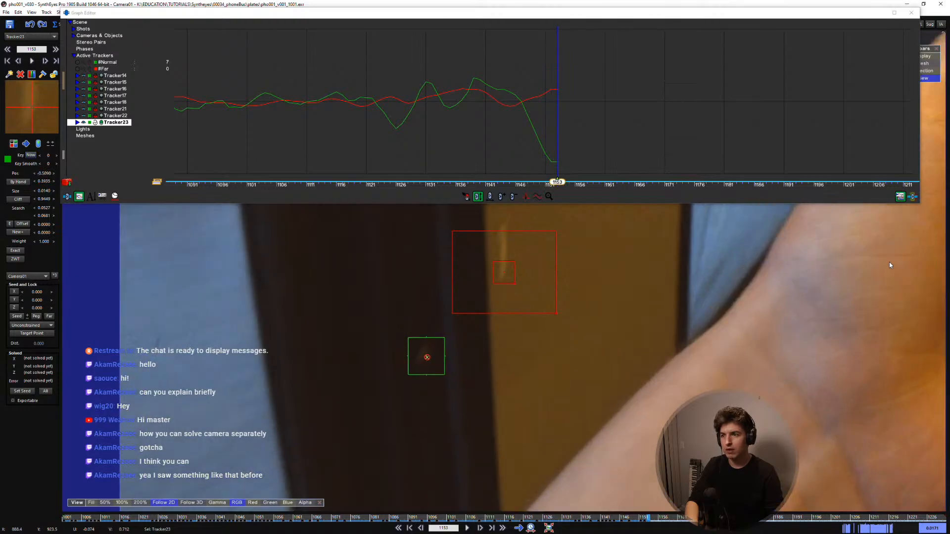
pyautogui.press('s')
pyautogui.press('d')
pyautogui.press('s')
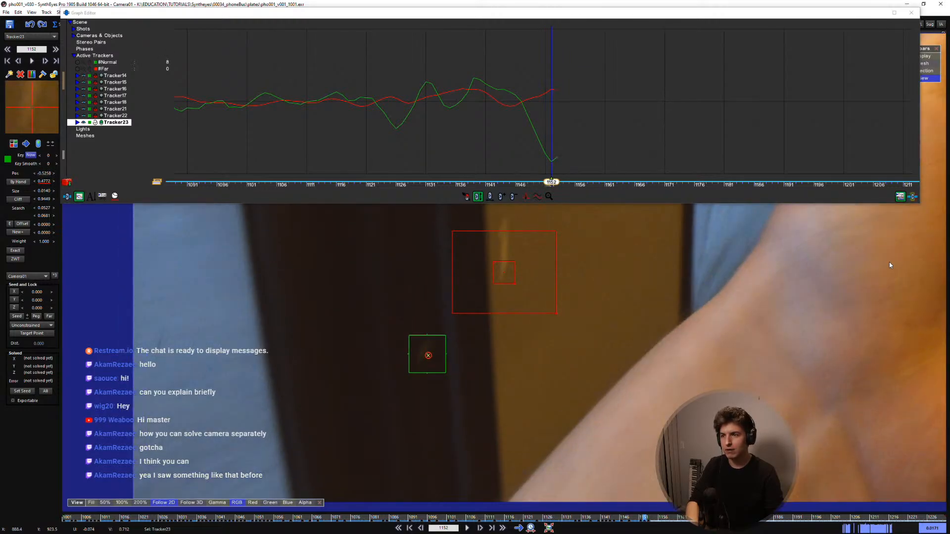
pyautogui.press('d')
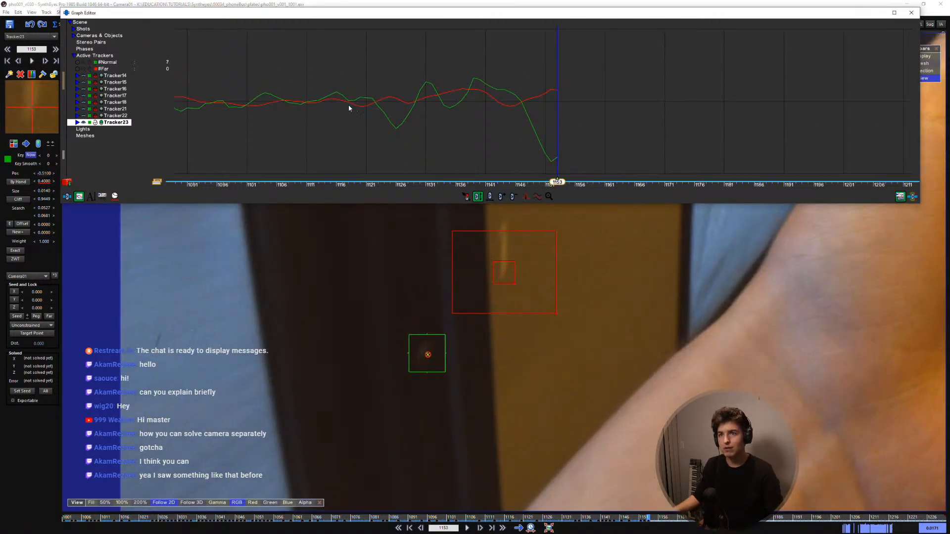
# Check the tracker's curve history and compare frames 1152 and 1153, then nudge the tracker upward at frame 1153
pyautogui.moveTo(296, 104); pyautogui.dragTo(453, 100, button='middle')
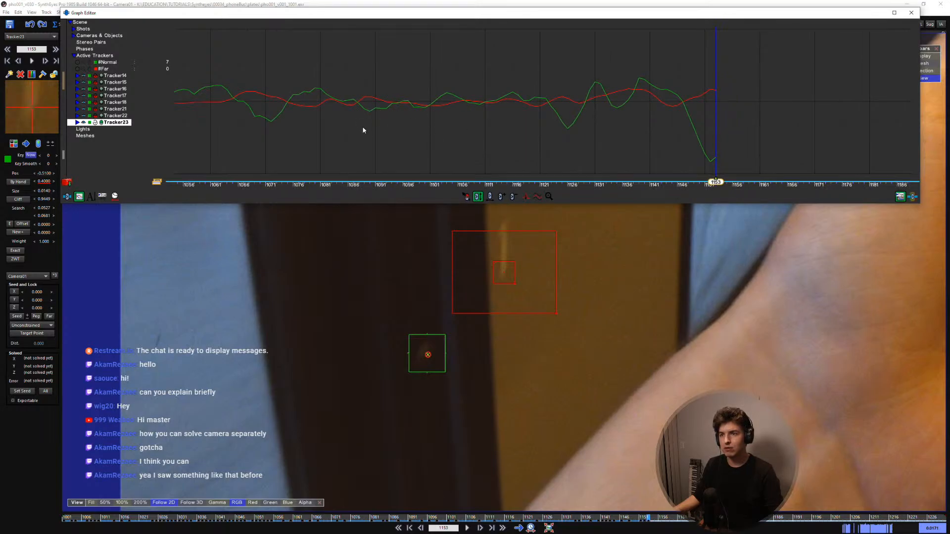
pyautogui.press('s')
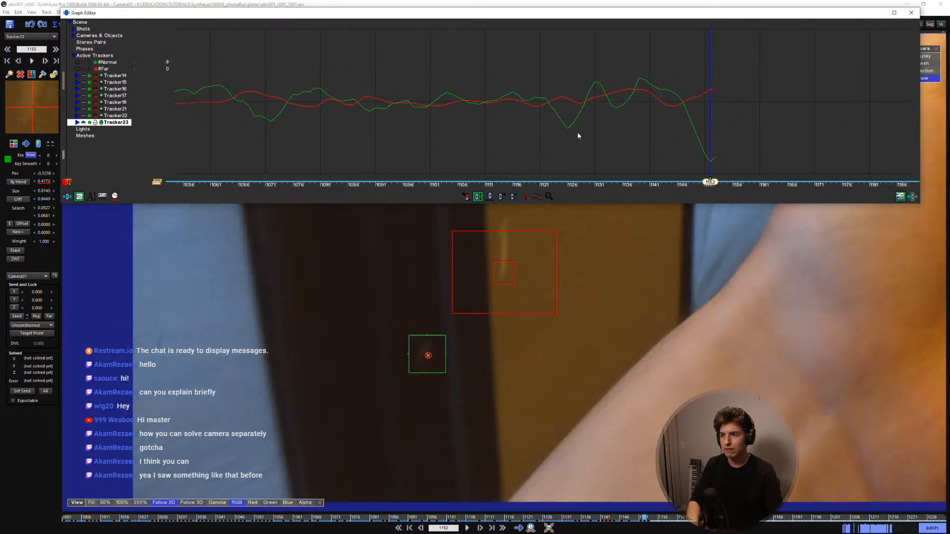
pyautogui.press('d')
pyautogui.press('8')
pyautogui.press('8')
pyautogui.press('8')
pyautogui.press('8')
pyautogui.press('8')
pyautogui.press('8')
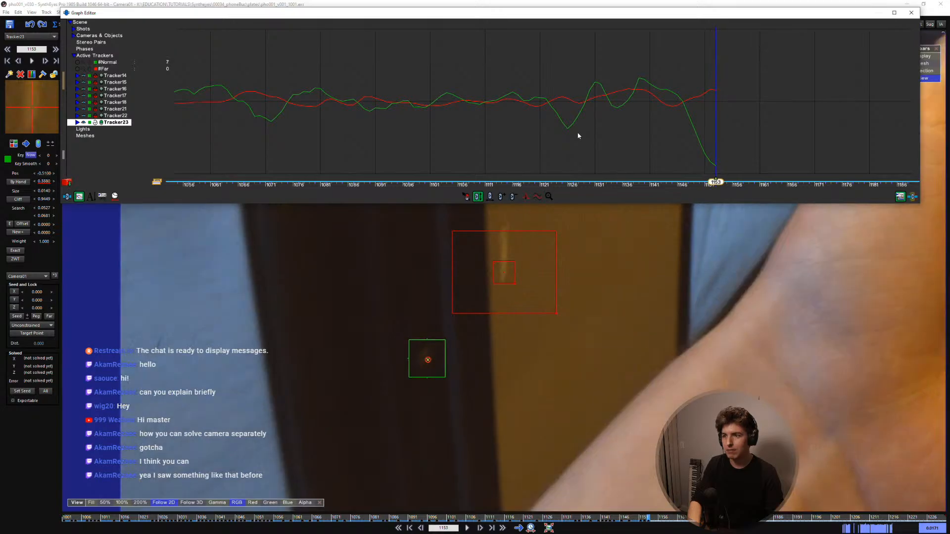
# Track the streak forward frame by frame from frame 1153 to frame 1158
pyautogui.press('d')
pyautogui.press('d')
pyautogui.press('d')
pyautogui.press('d')
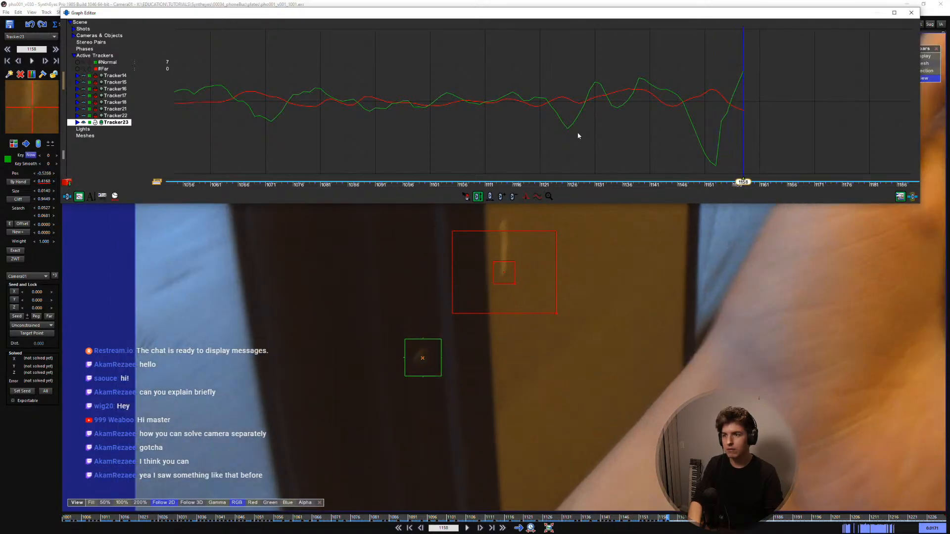
pyautogui.press('d')
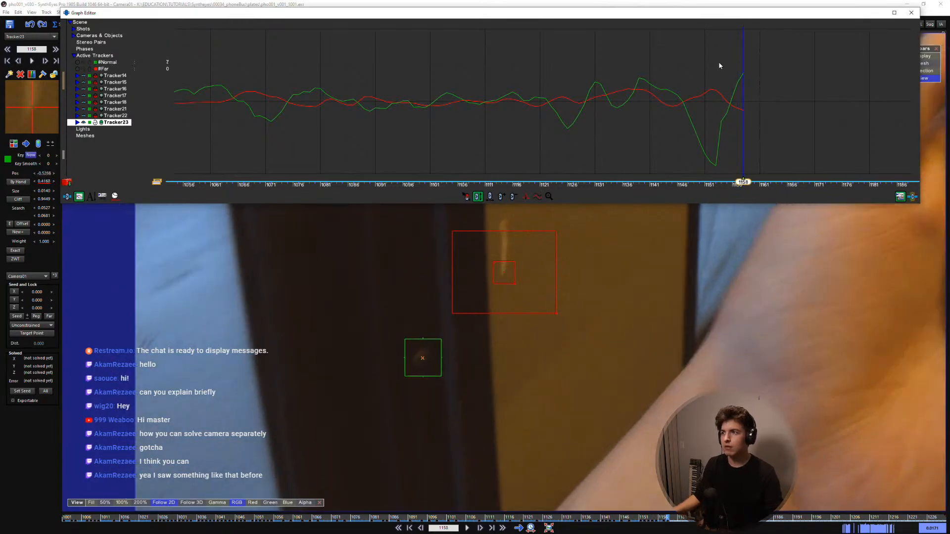
# Review the tracker's curves over the whole tracked range and return to frame 1153 to inspect the sharp dip
pyautogui.moveTo(719, 63); pyautogui.dragTo(527, 129, button='middle')
pyautogui.scroll(-7, 544, 132)
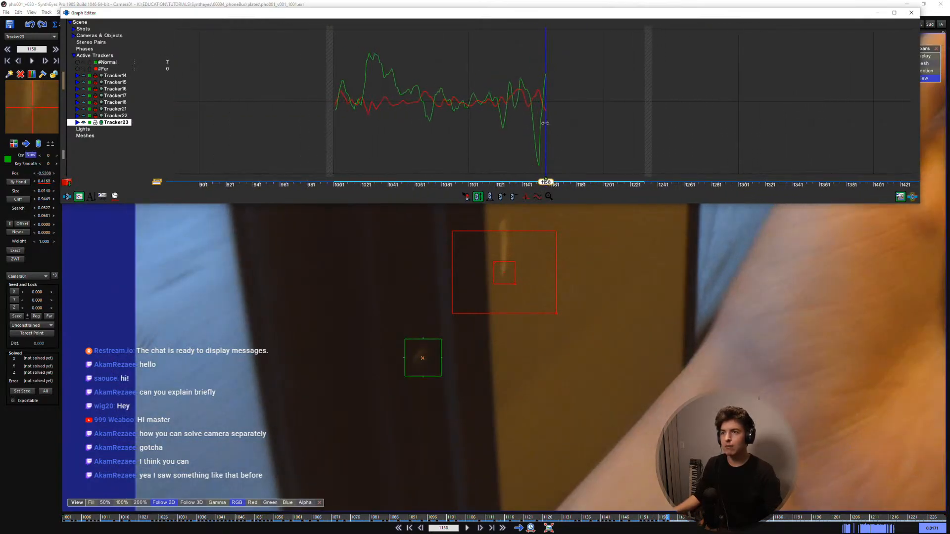
pyautogui.press('s')
pyautogui.press('s')
pyautogui.press('s')
pyautogui.press('s')
pyautogui.press('s')
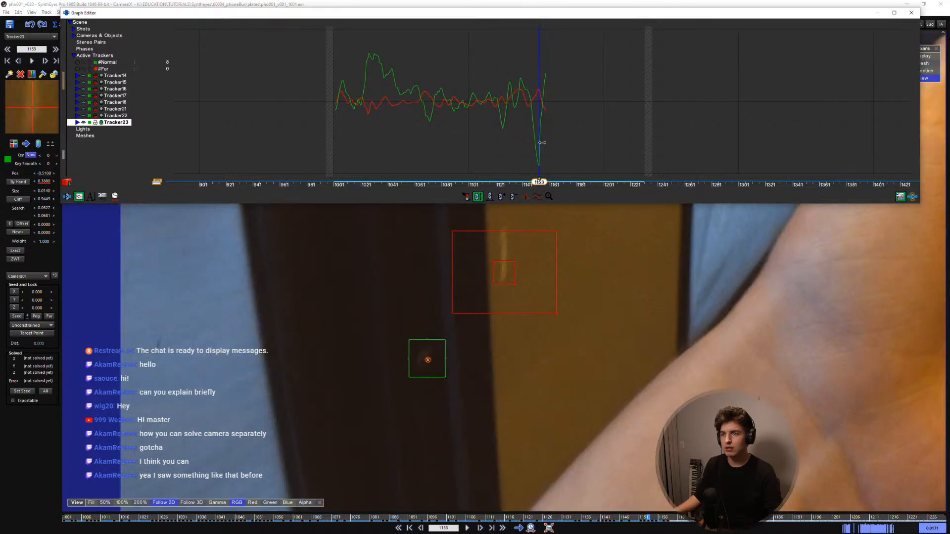
# Compare frames 1151 to 1154 up close and nudge the streak tracker slightly down at frame 1153 to soften the curve's dip
pyautogui.scroll(2, 618, 249)
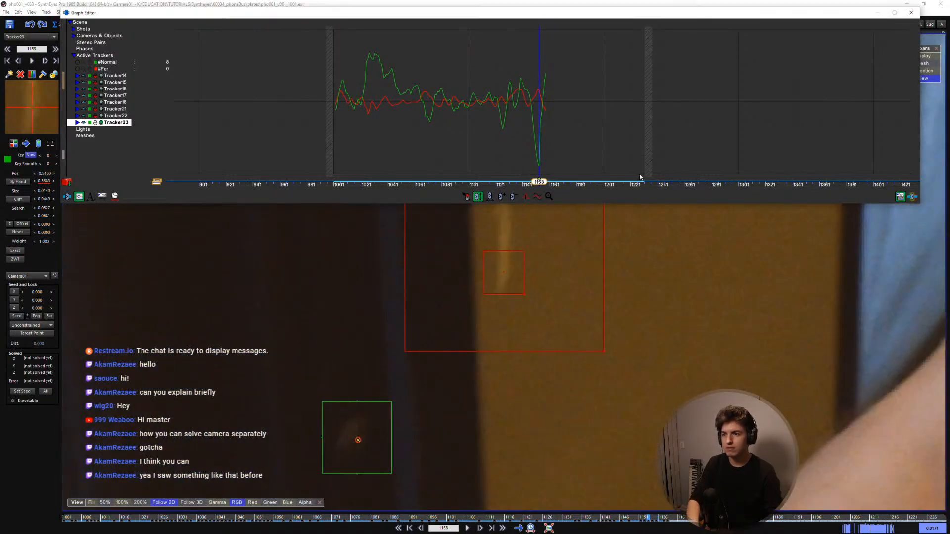
pyautogui.press('s')
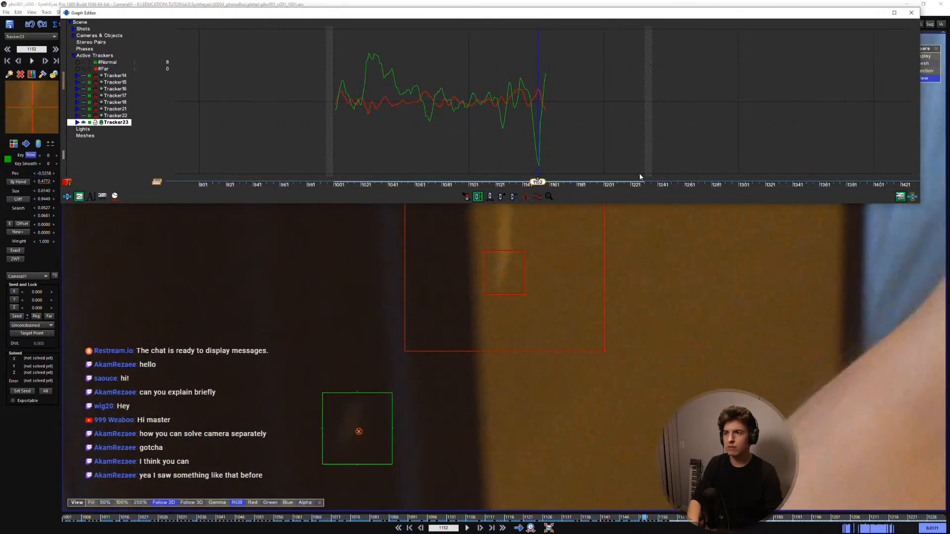
pyautogui.scroll(3, 539, 119)
pyautogui.press('s')
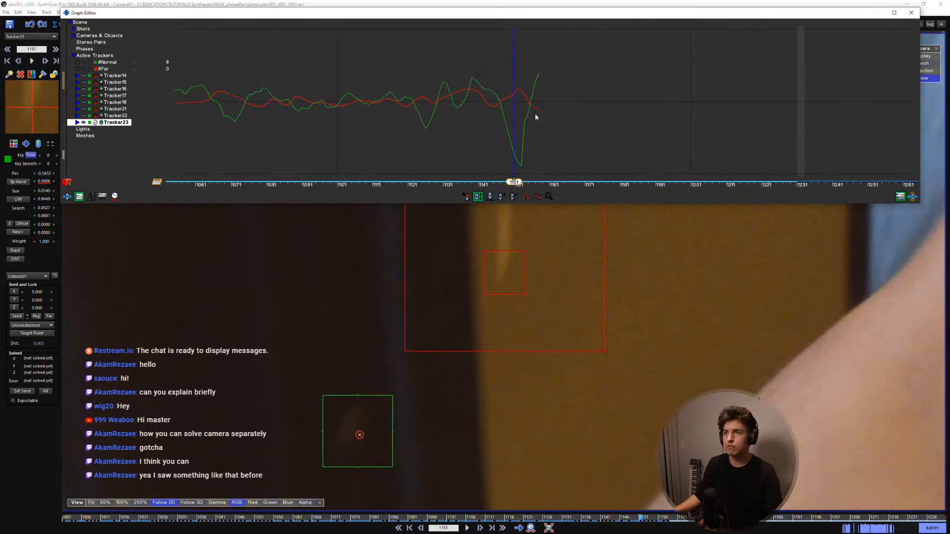
pyautogui.press('d')
pyautogui.press('d')
pyautogui.press('d')
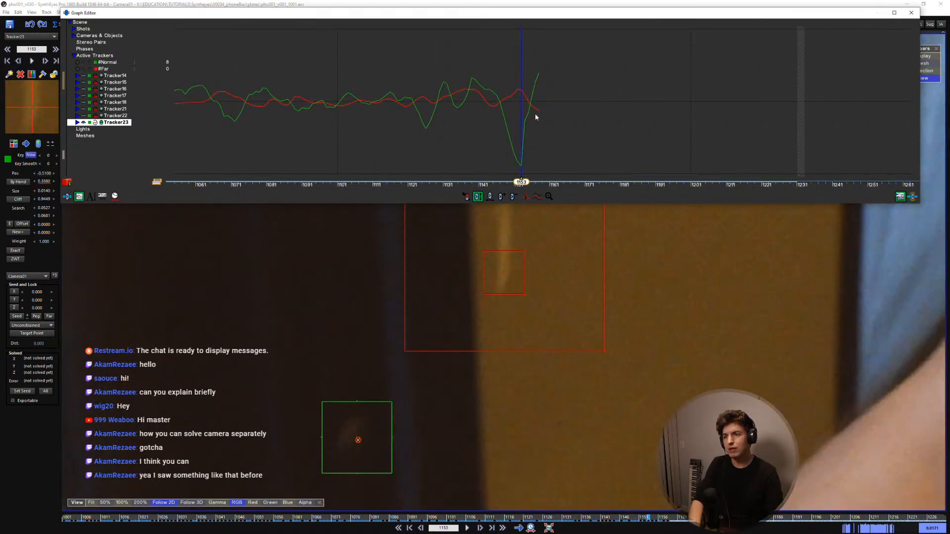
pyautogui.press('s')
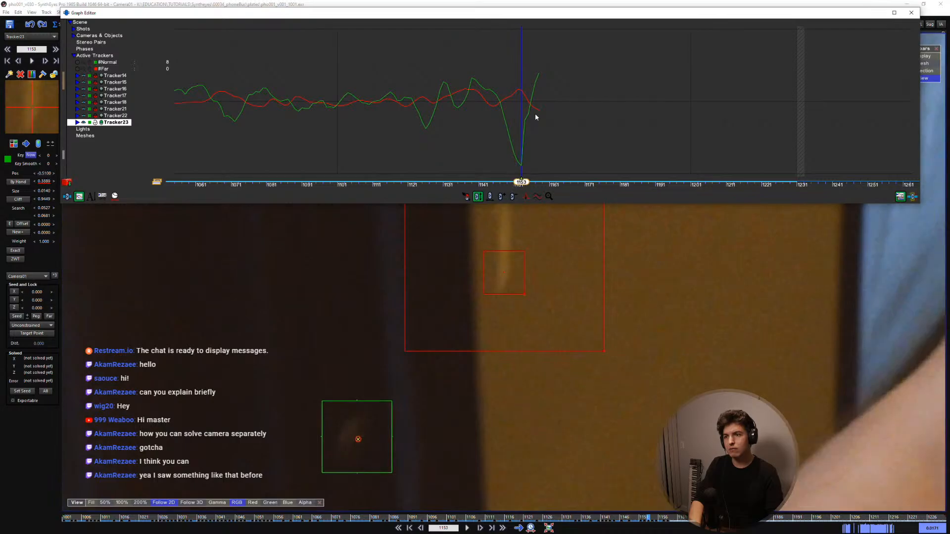
pyautogui.press('d')
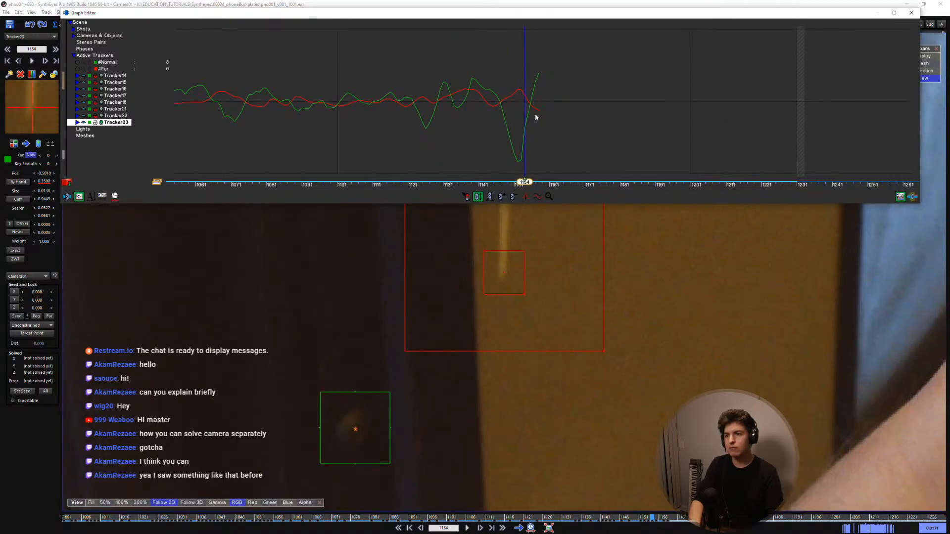
pyautogui.press('s')
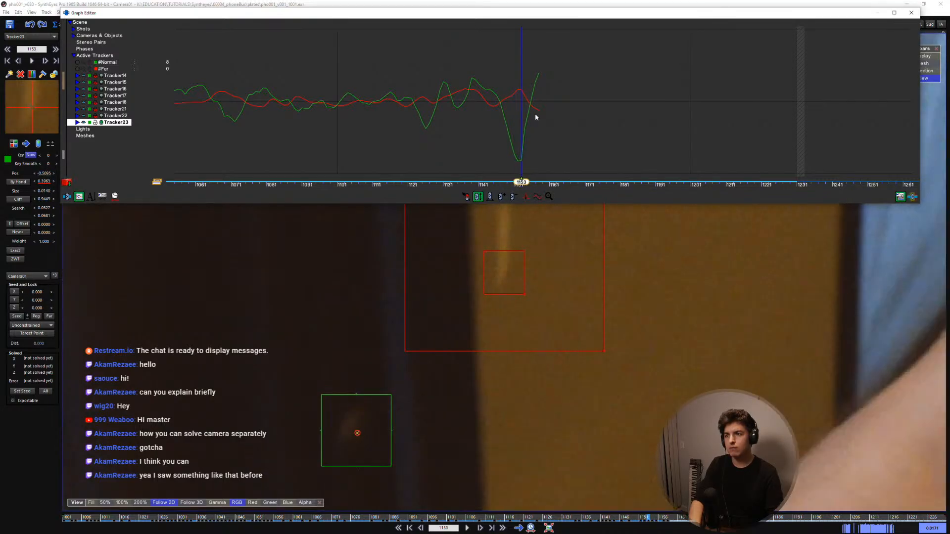
# Check the corrected frames after 1153 and continue tracking the streak forward to frame 1161
pyautogui.press('d')
pyautogui.press('d')
pyautogui.press('d')
pyautogui.press('d')
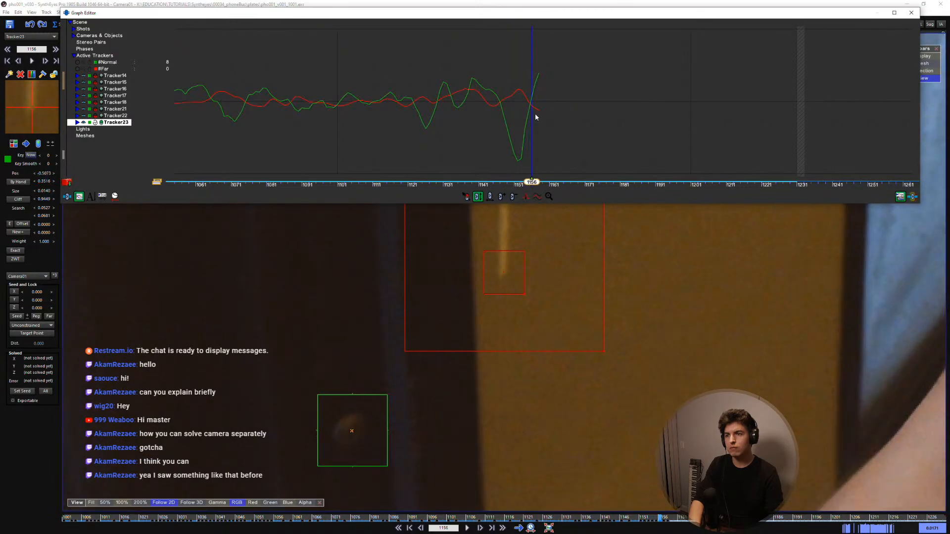
pyautogui.press('d')
pyautogui.press('d')
pyautogui.press('d')
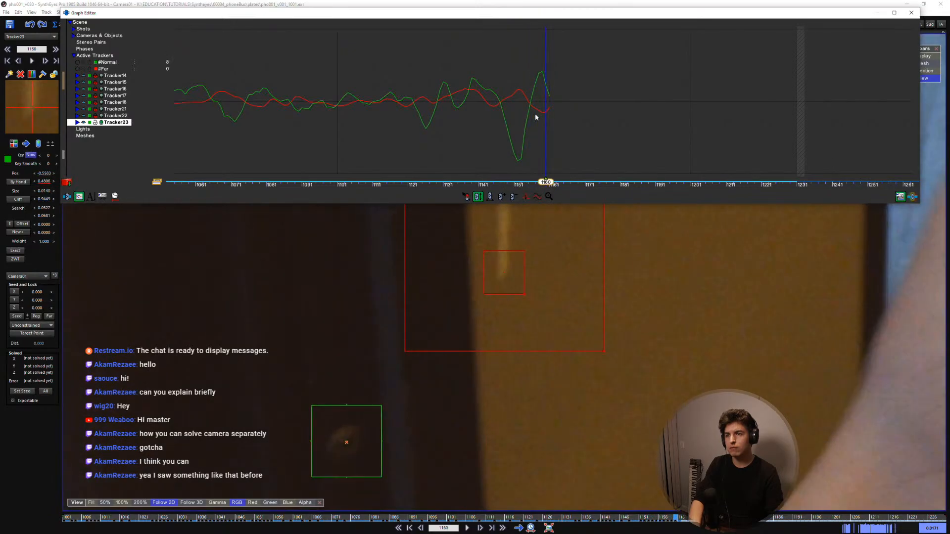
pyautogui.press('d')
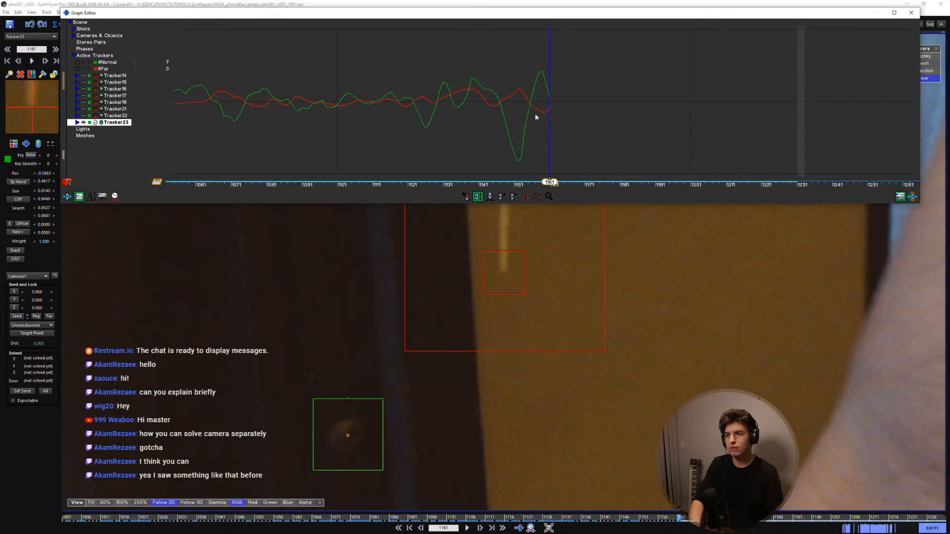
# Compare frames 1160 and 1161, correct the streak tracker at frame 1160, and continue tracking to frame 1163
pyautogui.press('s')
pyautogui.press('d')
pyautogui.press('d')
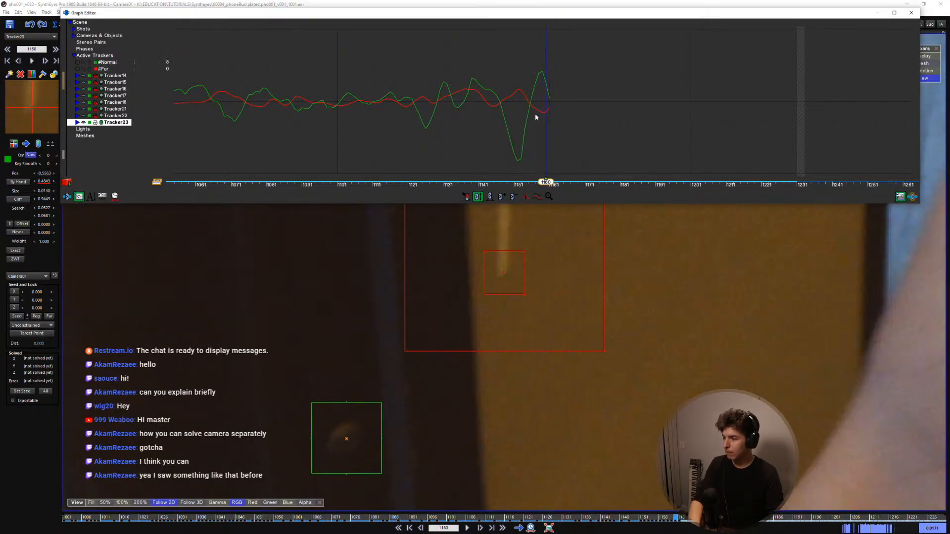
pyautogui.press('s')
pyautogui.press('d')
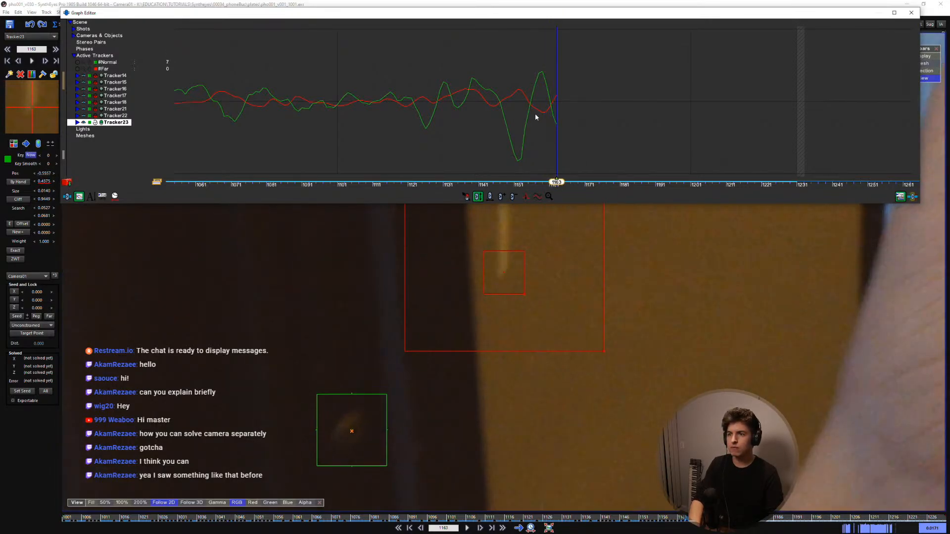
pyautogui.press('d')
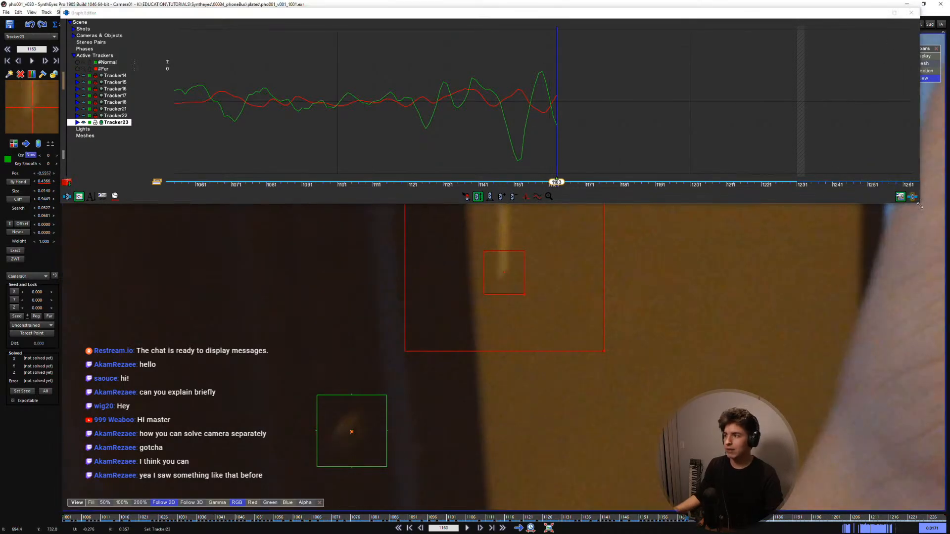
# Reduce the height of the Graph Editor window and close it
pyautogui.moveTo(921, 208); pyautogui.dragTo(929, 156)
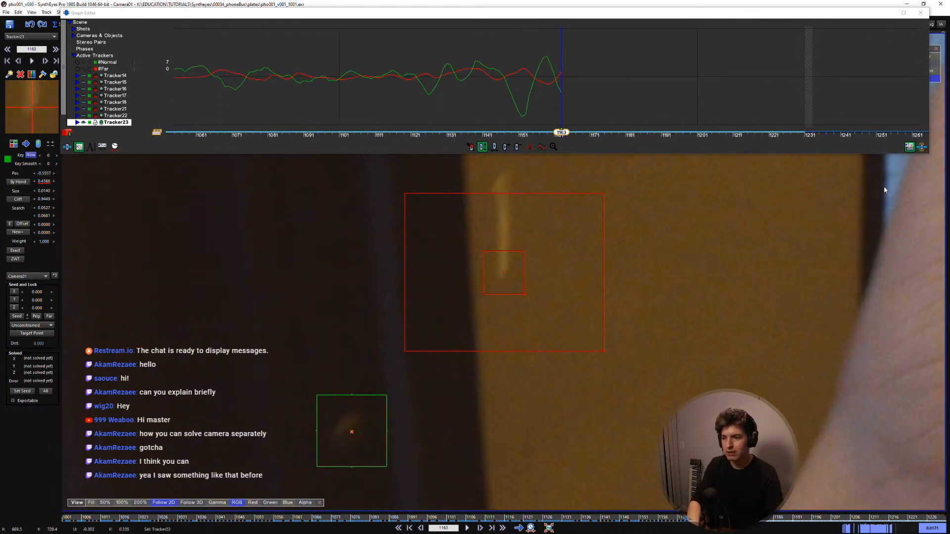
pyautogui.click(920, 13)
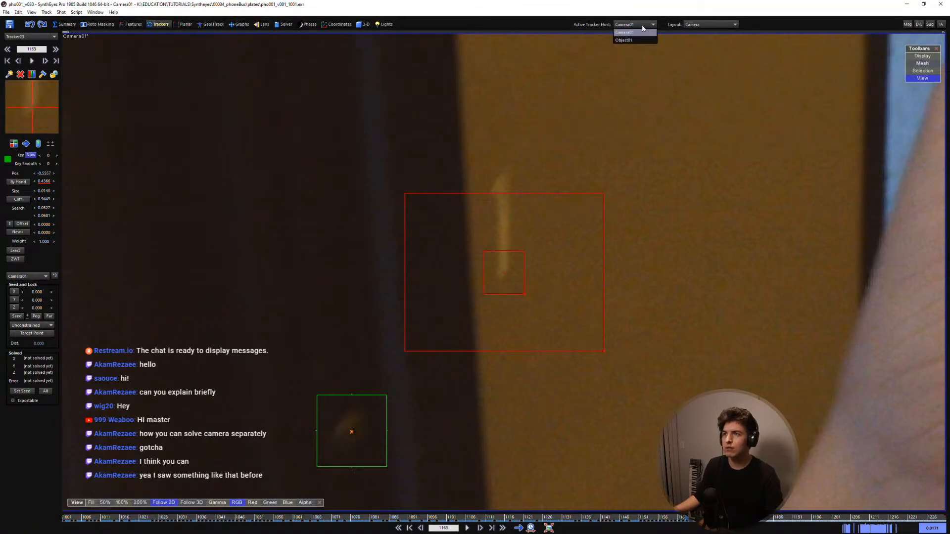
# Try the Stereo SimulTrack layout to view the tracker's frame thumbnails, and return to the Camera layout
pyautogui.click(691, 25)
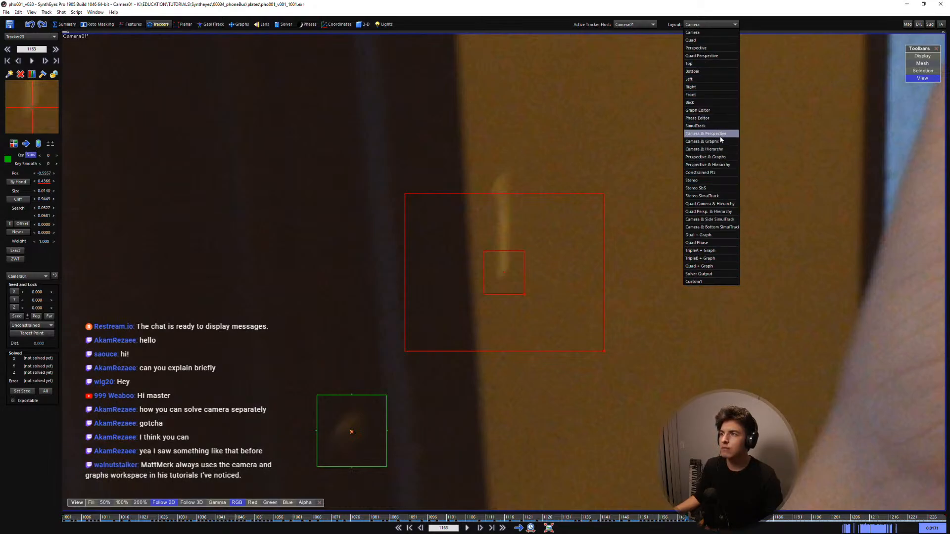
pyautogui.click(721, 196)
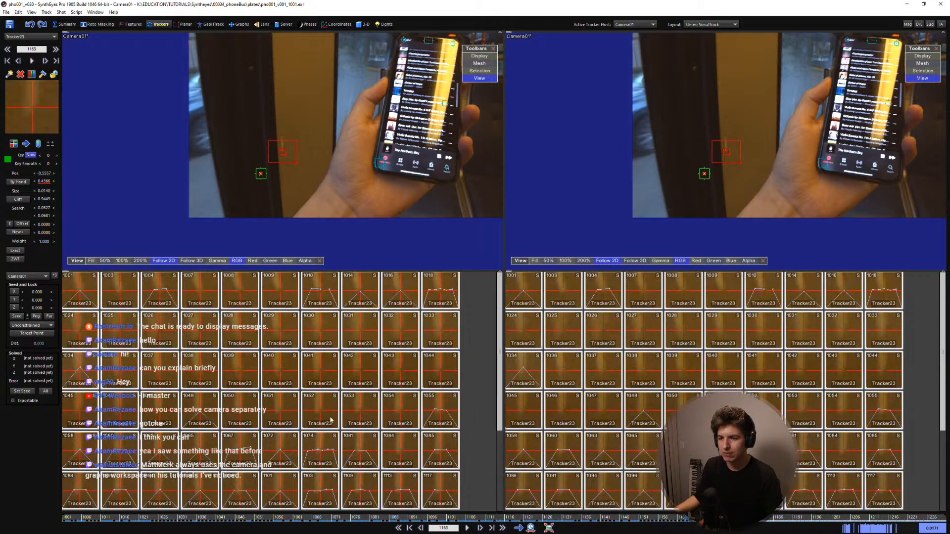
pyautogui.click(704, 25)
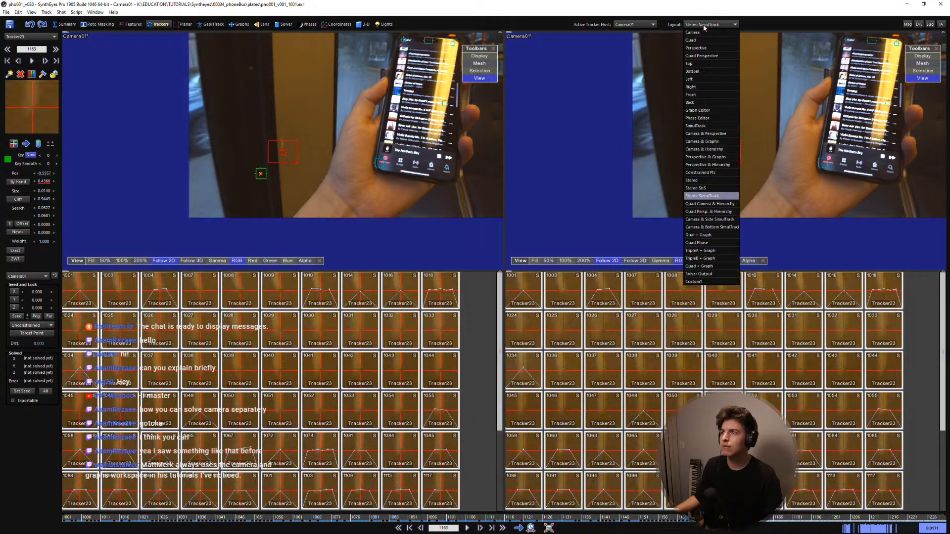
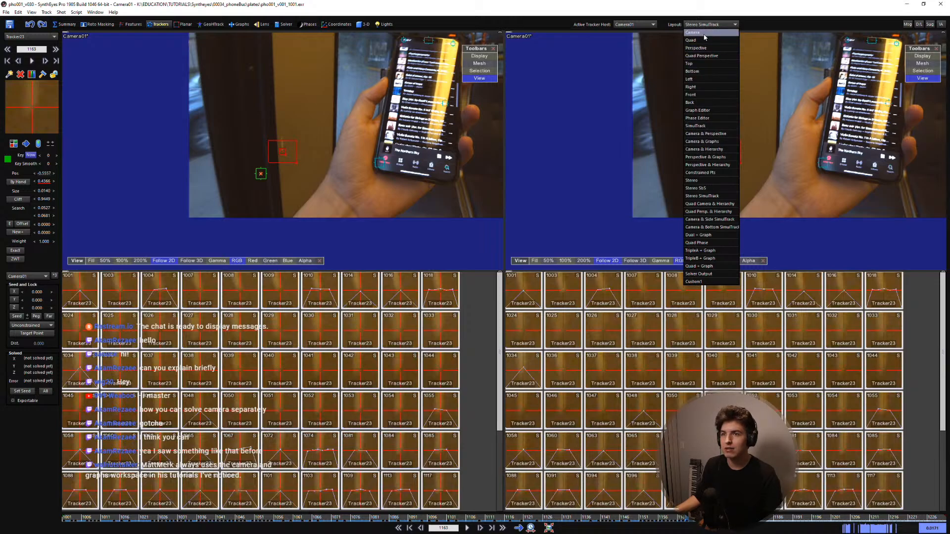
pyautogui.click(705, 33)
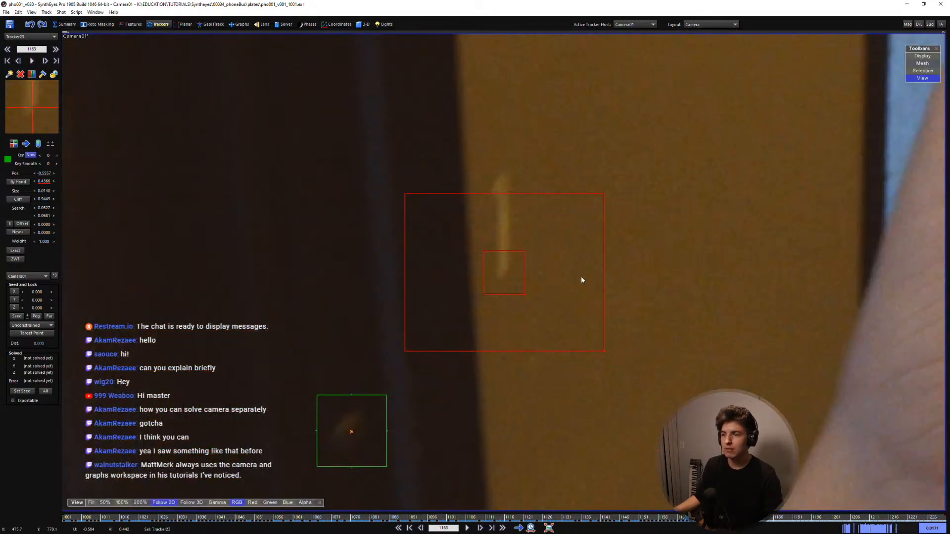
# Track Tracker23 along the light scratch frame by frame from 1163 to 1166, comparing each frame with the previous one
pyautogui.scroll(-1, 585, 284)
pyautogui.scroll(2, 588, 300)
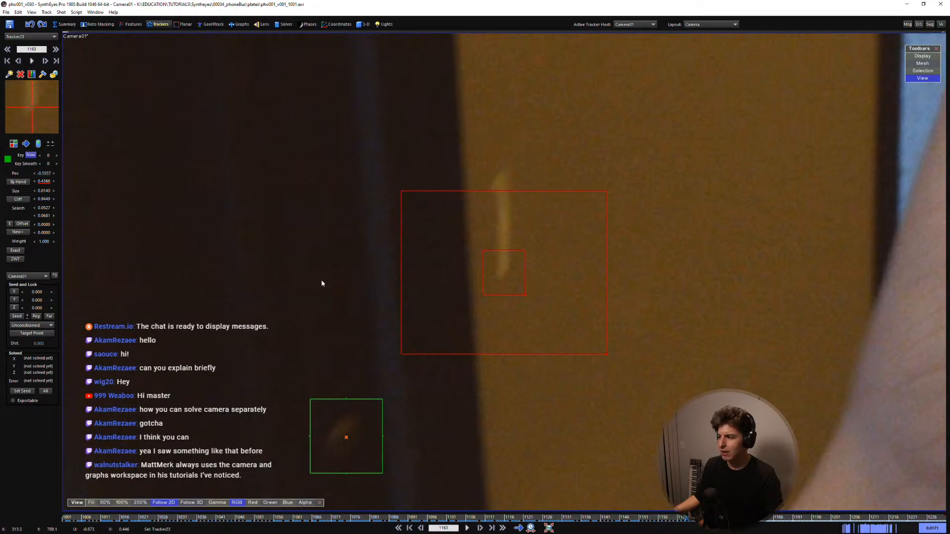
pyautogui.scroll(-3, 303, 271)
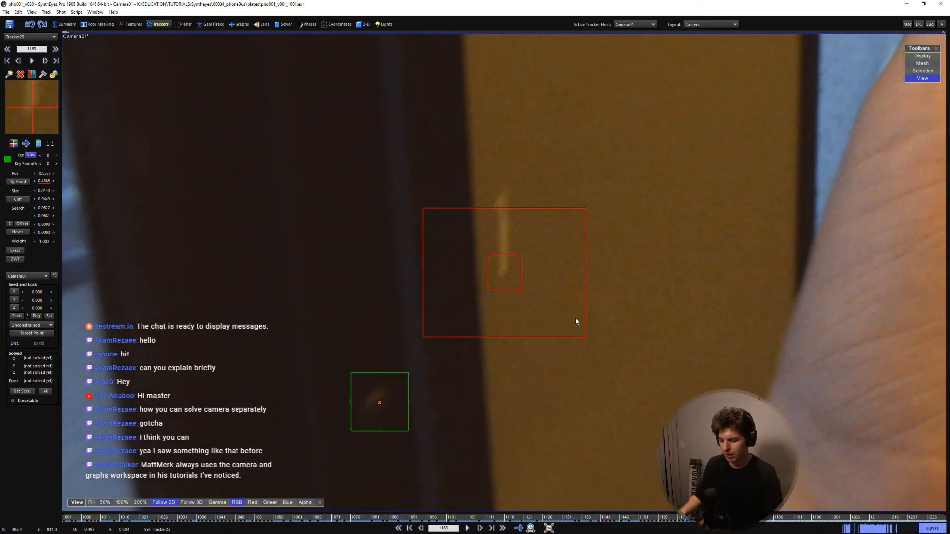
pyautogui.press('s')
pyautogui.press('d')
pyautogui.press('d')
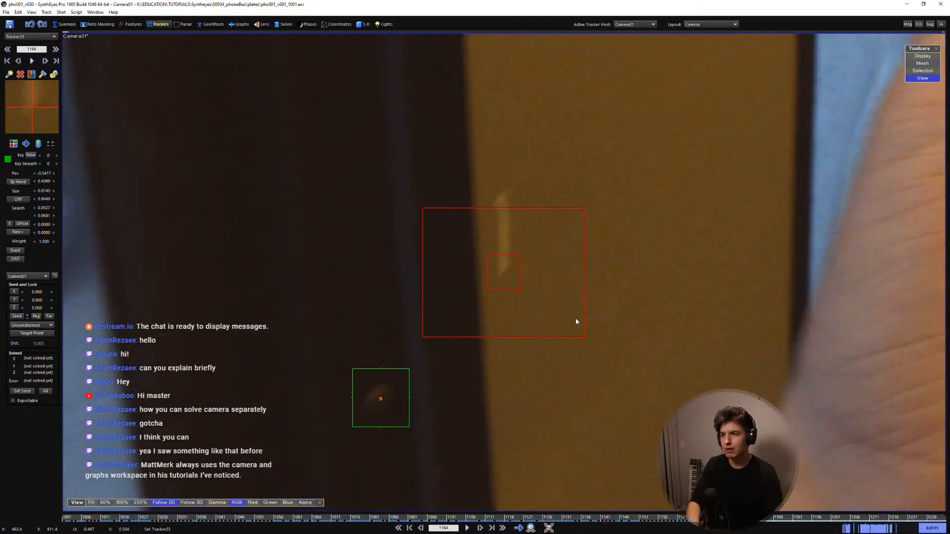
pyautogui.press('s')
pyautogui.press('d')
pyautogui.press('d')
pyautogui.press('s')
pyautogui.press('d')
pyautogui.press('d')
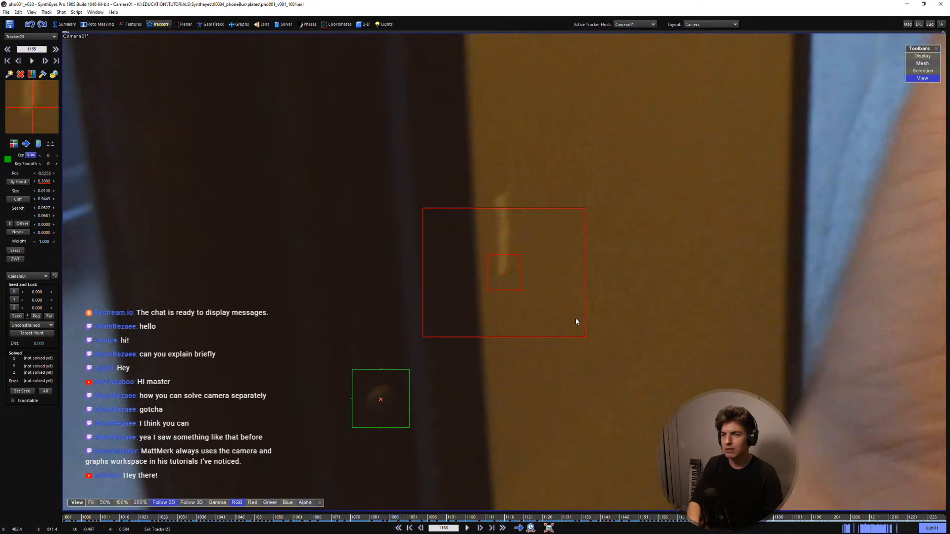
pyautogui.press('d')
pyautogui.press('s')
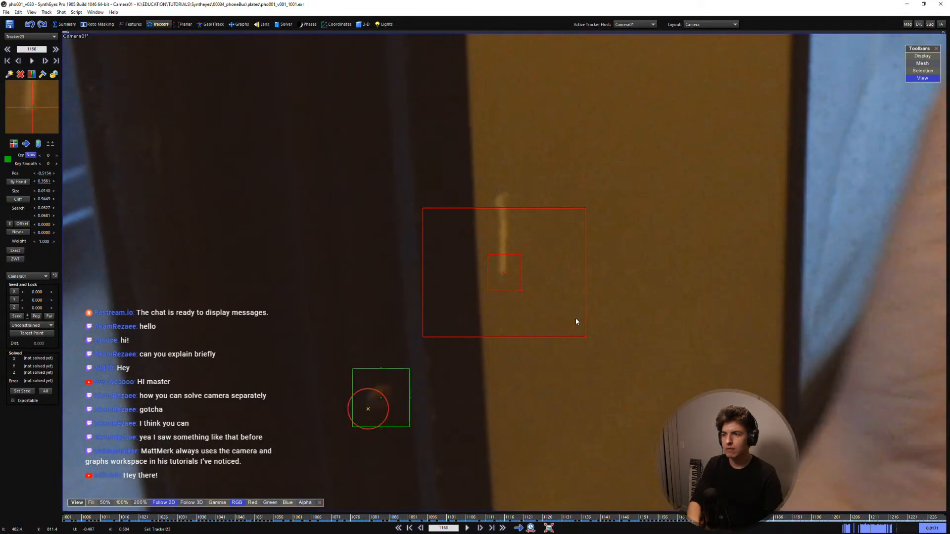
# Compare Tracker23's position around frame 1166 and continue tracking the scratch's lower end to frame 1168
pyautogui.press('d')
pyautogui.press('s')
pyautogui.press('d')
pyautogui.press('d')
pyautogui.press('s')
pyautogui.press('d')
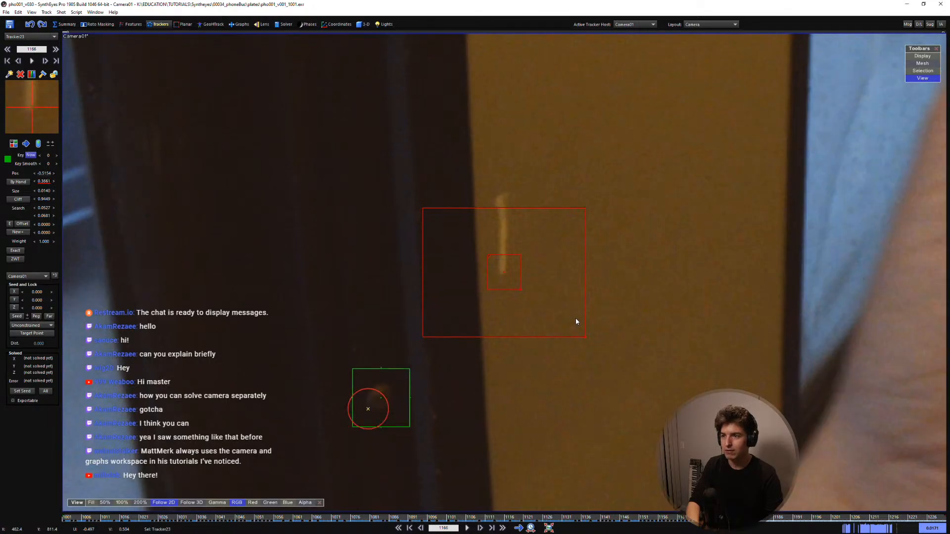
pyautogui.press('s')
pyautogui.press('d')
pyautogui.press('s')
pyautogui.press('d')
pyautogui.press('s')
pyautogui.press('d')
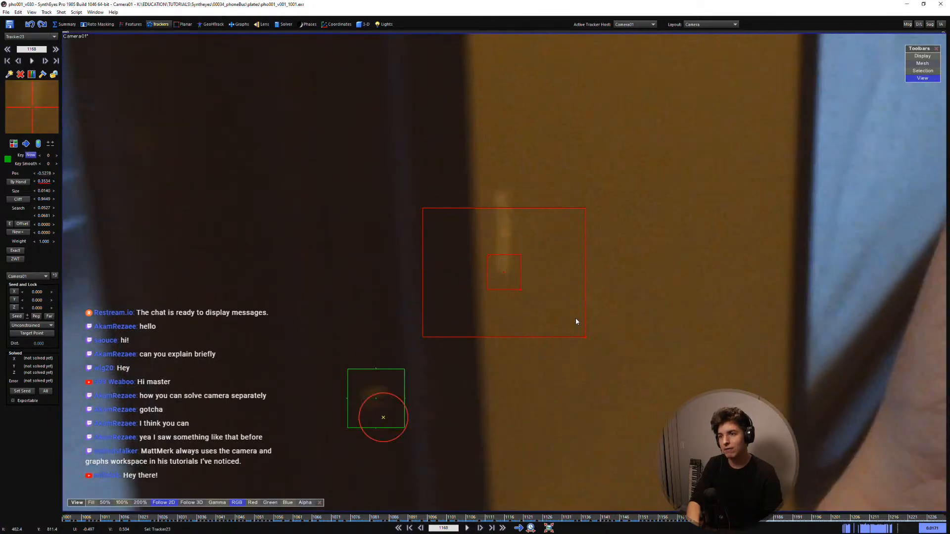
# Track Tracker23 through the motion-blurred frames to frame 1171, checking it against neighbouring frames
pyautogui.press('s')
pyautogui.press('d')
pyautogui.press('d')
pyautogui.press('d')
pyautogui.press('s')
pyautogui.press('d')
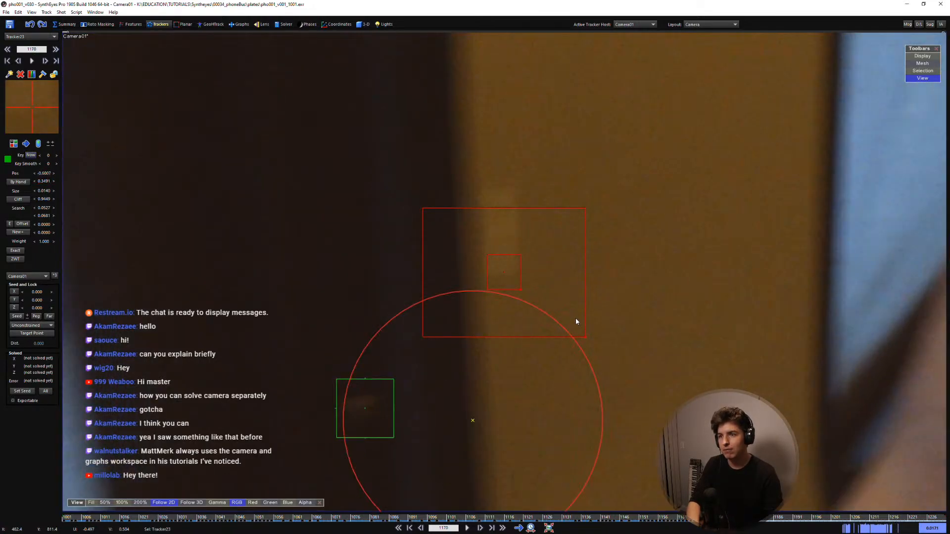
pyautogui.press('d')
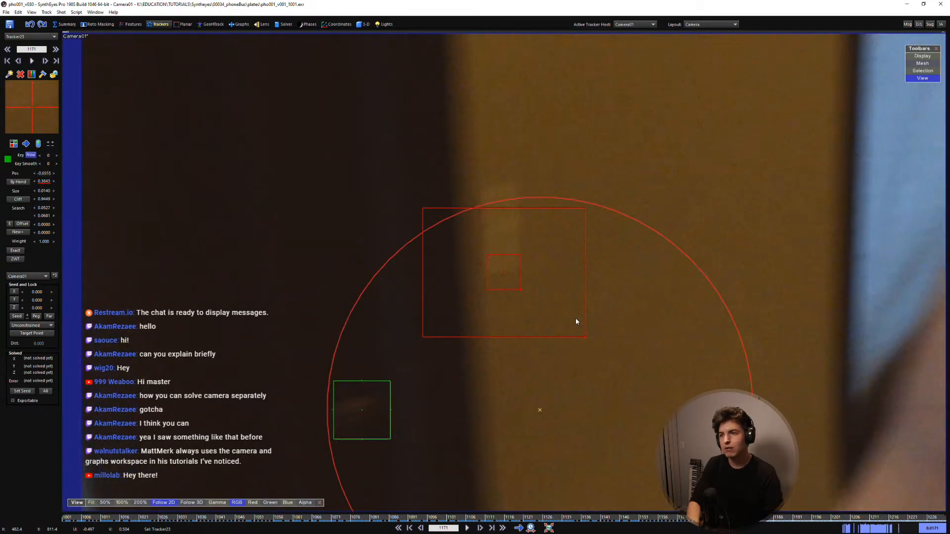
# Advance Tracker23 to frame 1173 and nudge it back onto the scratch's lower end
pyautogui.press('d')
pyautogui.press('s')
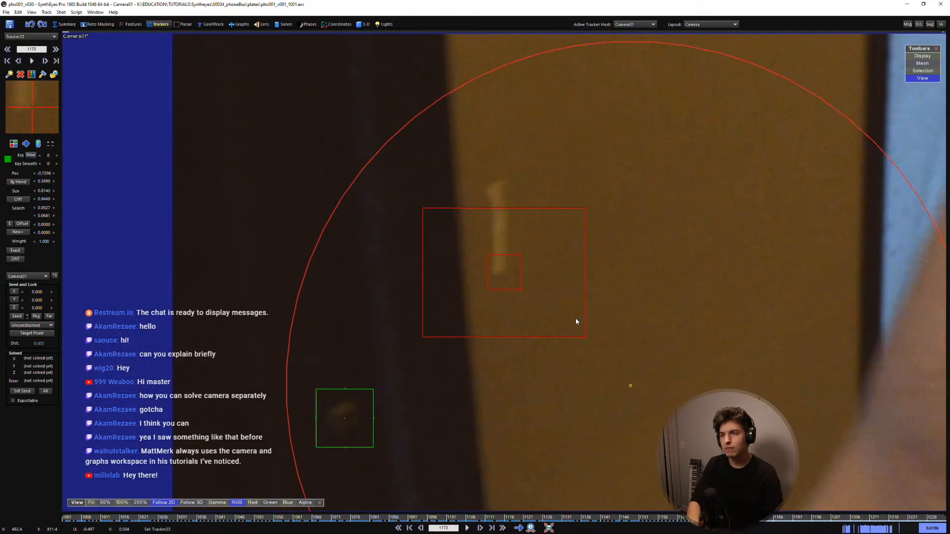
pyautogui.press('d')
pyautogui.press('d')
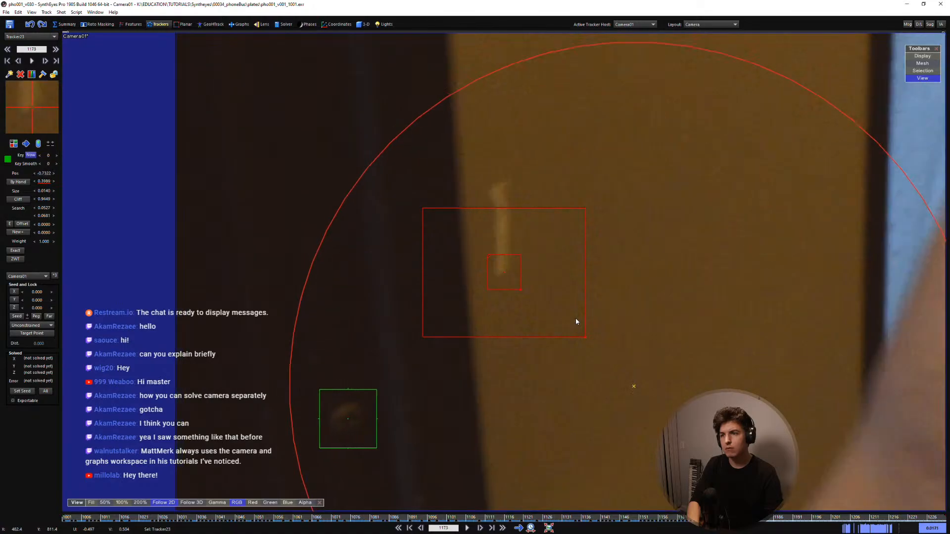
# Track Tracker23 on to frame 1177 and enlarge its pattern box to a size of 0.0150 around frame 1176
pyautogui.press('d')
pyautogui.press('d')
pyautogui.press('d')
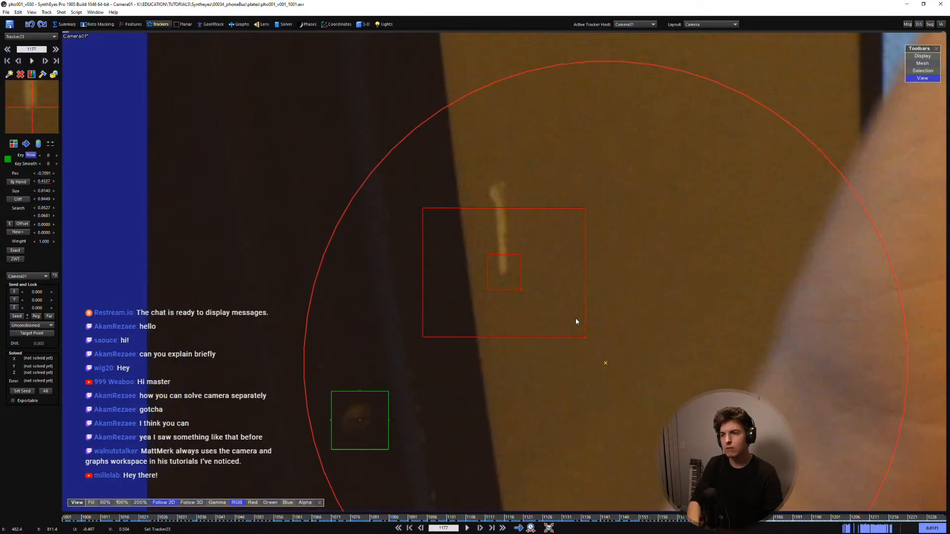
pyautogui.press('d')
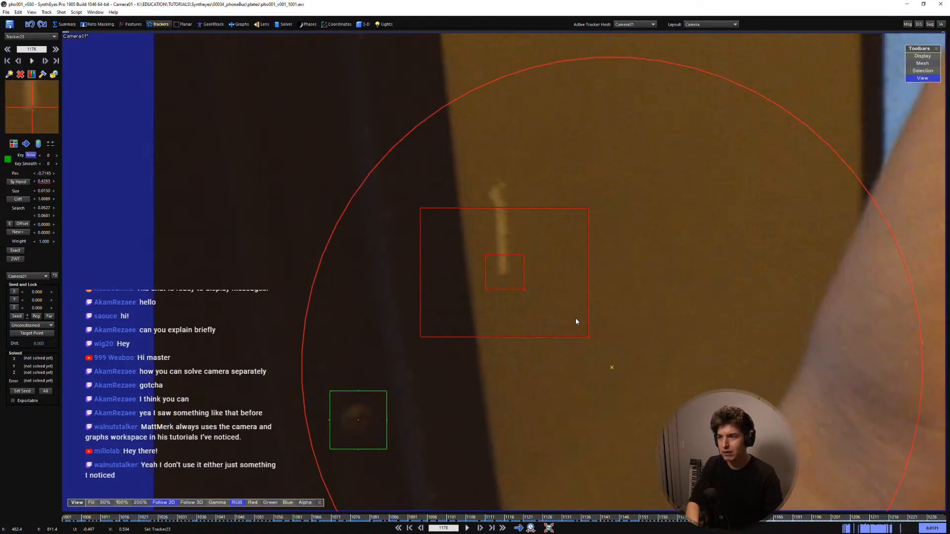
# Track Tracker23 frame by frame to frame 1185, keeping it on the scratch's lower end as the arm approaches
pyautogui.press('d')
pyautogui.press('d')
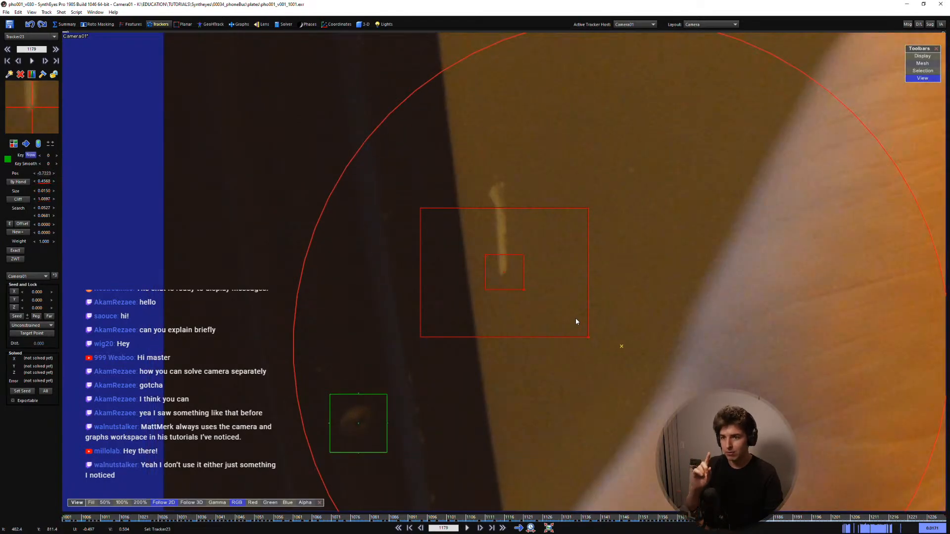
pyautogui.press('d')
pyautogui.press('d')
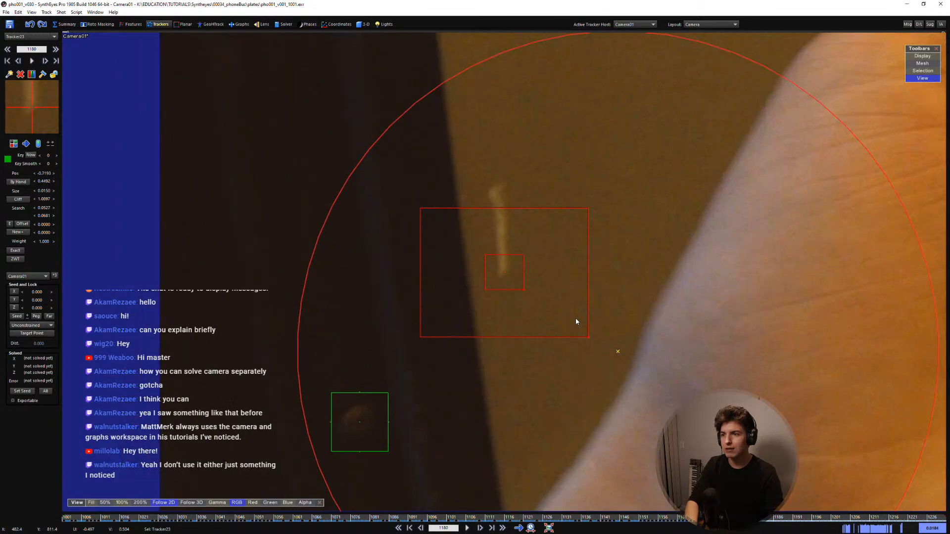
pyautogui.press('d')
pyautogui.press('d')
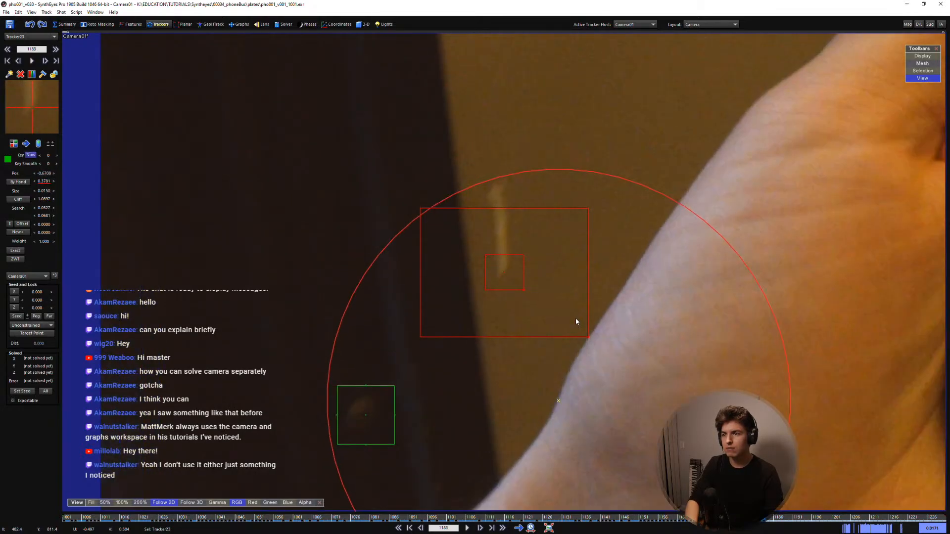
pyautogui.press('d')
pyautogui.press('d')
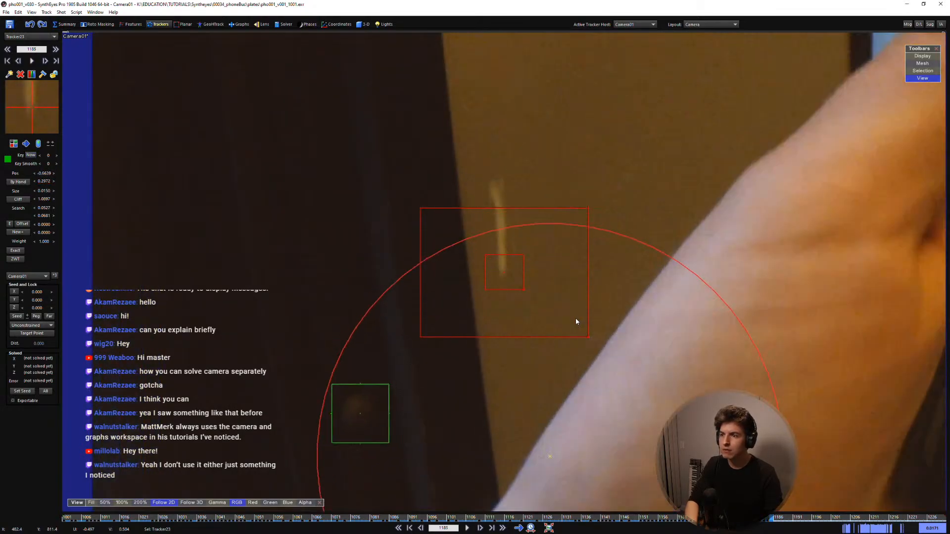
# Nudge Tracker23 down at frame 1186 and track it to frame 1188, comparing adjacent frames
pyautogui.press('d')
pyautogui.press('d')
pyautogui.press('KP_2')
pyautogui.press('s')
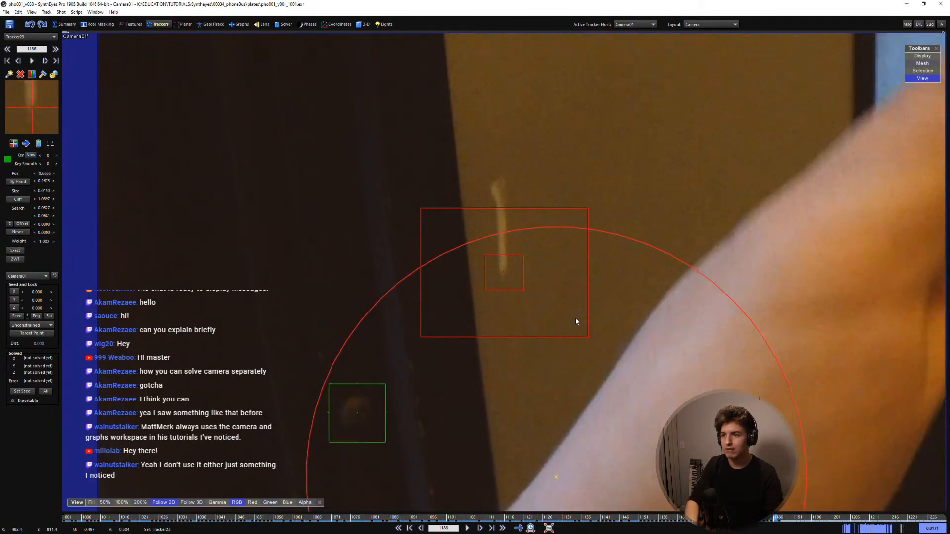
pyautogui.press('d')
pyautogui.press('s')
pyautogui.press('d')
pyautogui.press('s')
pyautogui.press('d')
pyautogui.press('d')
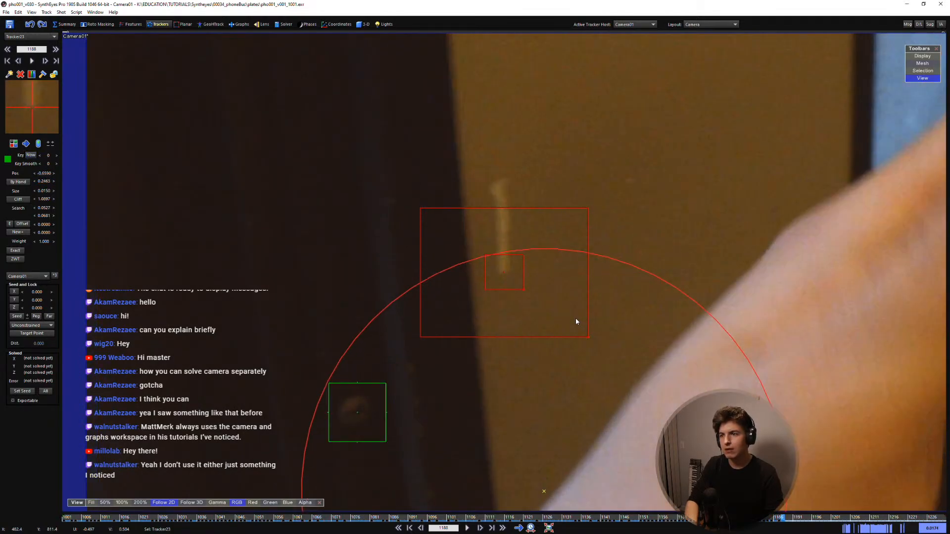
# Track Tracker23 to frame 1191 and nudge it upward there to match the scratch's lower end
pyautogui.press('s')
pyautogui.press('d')
pyautogui.press('d')
pyautogui.press('d')
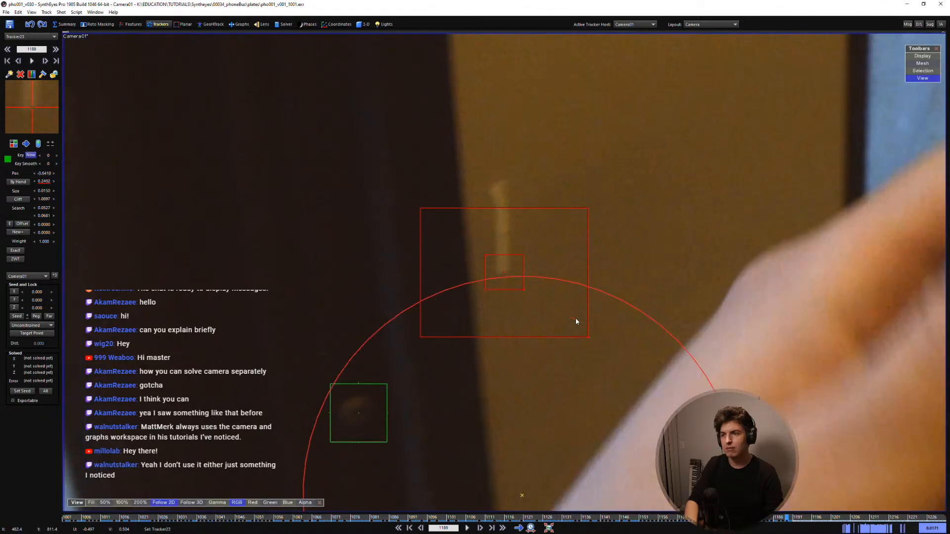
pyautogui.press('s')
pyautogui.press('d')
pyautogui.press('d')
pyautogui.press('KP_8')
pyautogui.press('KP_8')
pyautogui.press('KP_8')
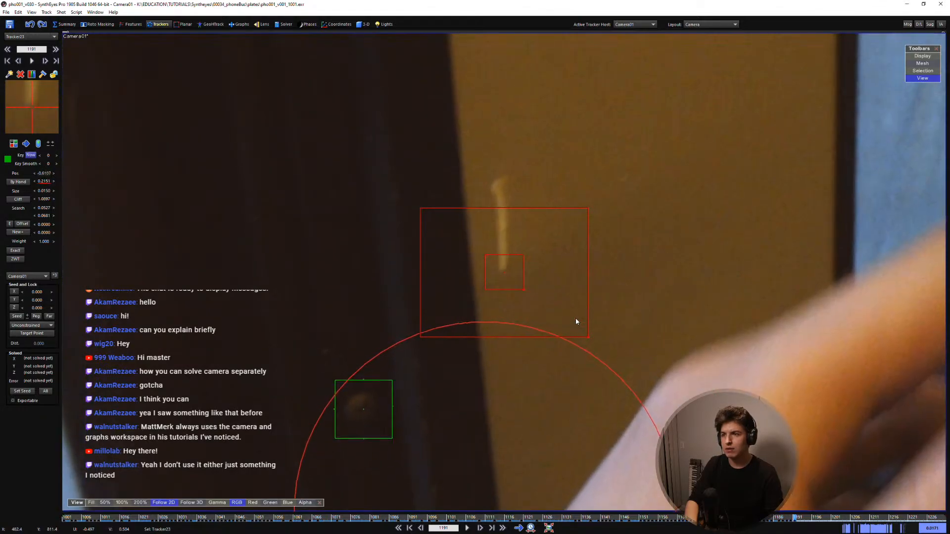
# Recheck Tracker23 against the frames around 1190 and track it on to frame 1192
pyautogui.press('s')
pyautogui.press('s')
pyautogui.press('d')
pyautogui.press('d')
pyautogui.press('d')
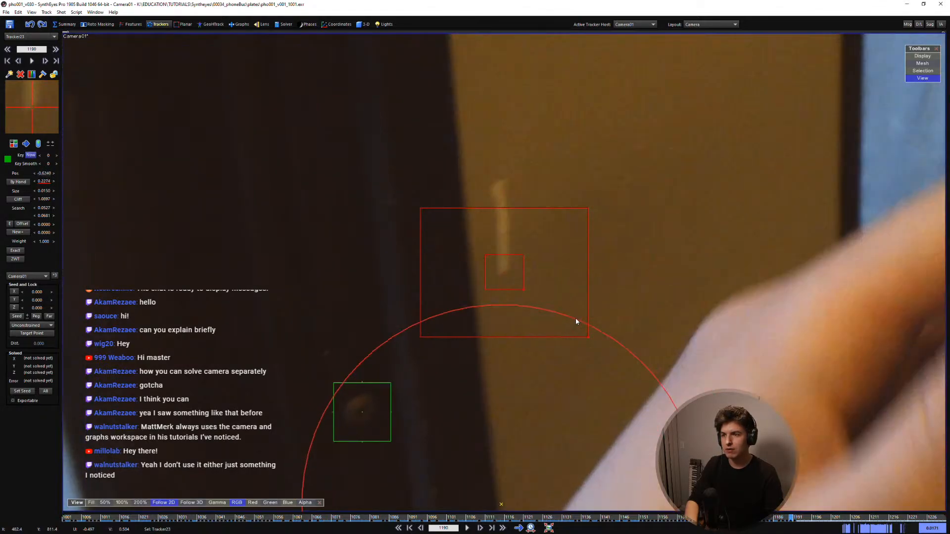
pyautogui.press('s')
pyautogui.press('d')
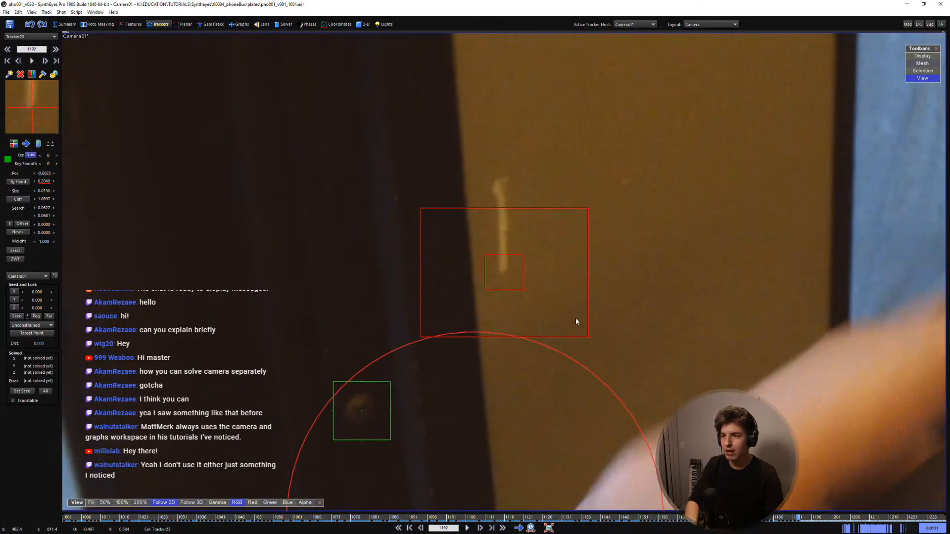
# Track Tracker23 through frame 1193 to frame 1194, comparing each position with the preceding frame
pyautogui.press('s')
pyautogui.press('d')
pyautogui.press('s')
pyautogui.press('d')
pyautogui.press('d')
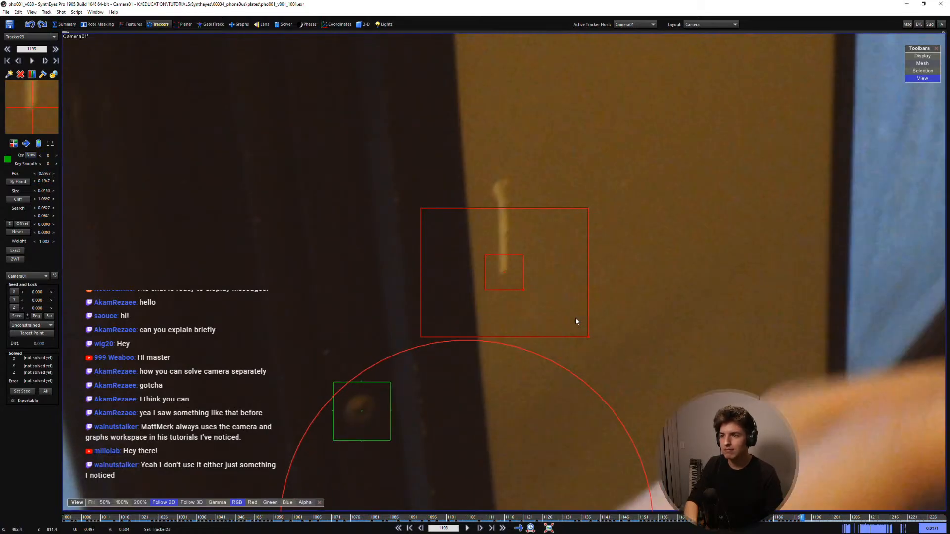
pyautogui.press('s')
pyautogui.press('d')
pyautogui.press('d')
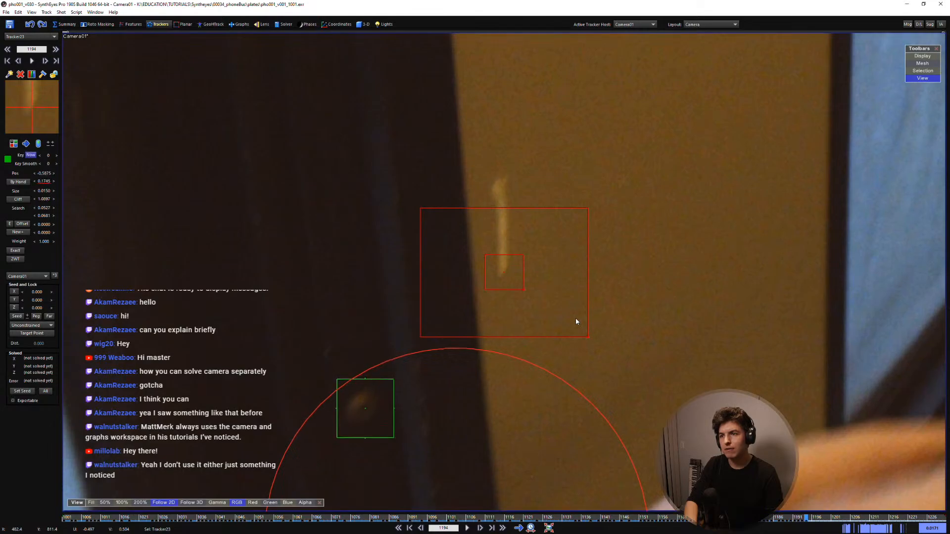
# Nudge Tracker23 slightly down at frame 1194 and check it against the adjacent frames
pyautogui.press('s')
pyautogui.press('d')
pyautogui.press('d')
pyautogui.press('s')
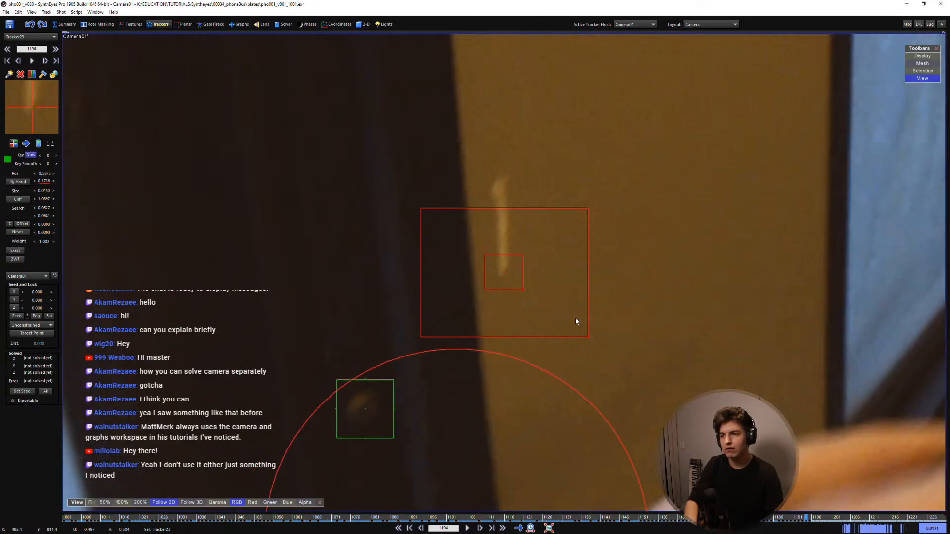
# Track Tracker23 from frame 1194 to frame 1197, comparing each new position with the previous frame
pyautogui.press('d')
pyautogui.press('d')
pyautogui.press('s')
pyautogui.press('d')
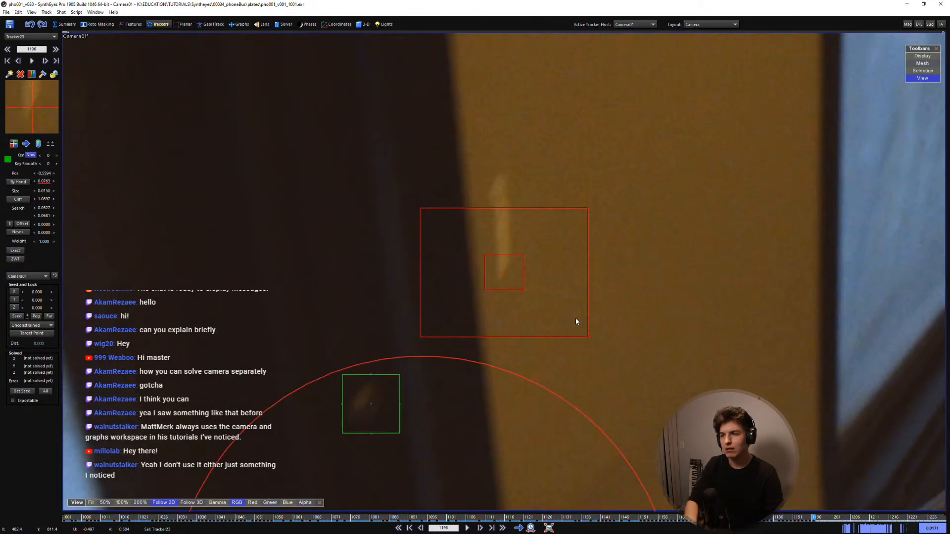
pyautogui.press('s')
pyautogui.press('d')
pyautogui.press('s')
pyautogui.press('d')
pyautogui.press('s')
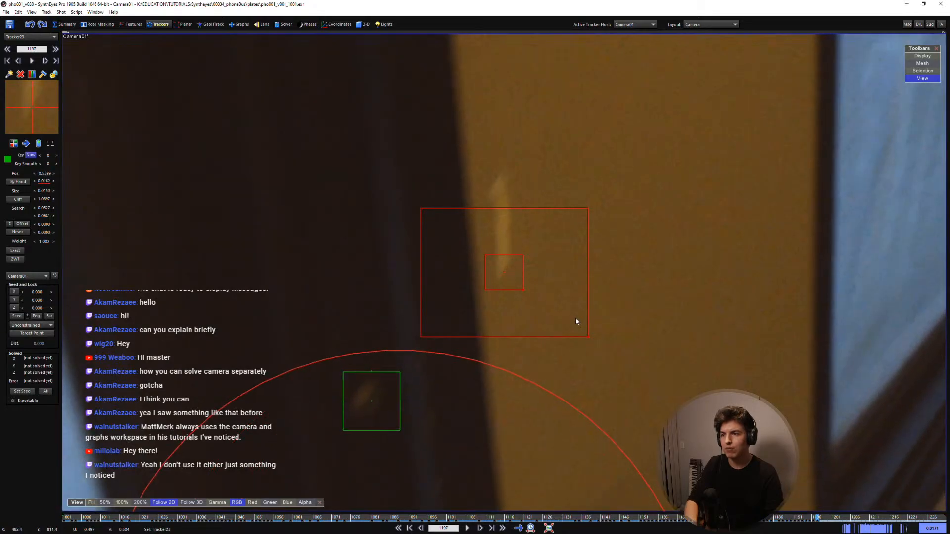
# Nudge Tracker23 slightly down at frame 1197 and track it on to frame 1198
pyautogui.press('d')
pyautogui.press('d')
pyautogui.press('d')
pyautogui.press('s')
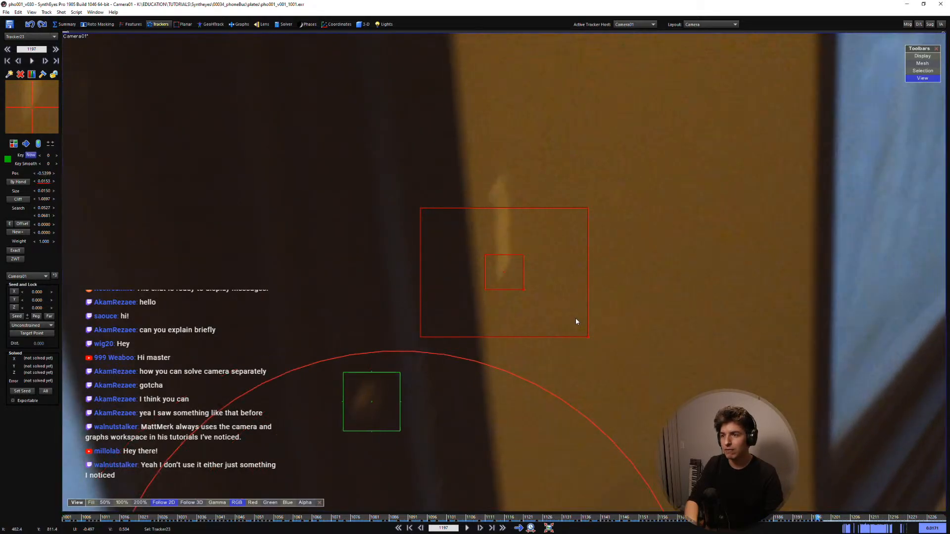
pyautogui.press('d')
pyautogui.press('s')
pyautogui.press('d')
pyautogui.press('s')
pyautogui.press('d')
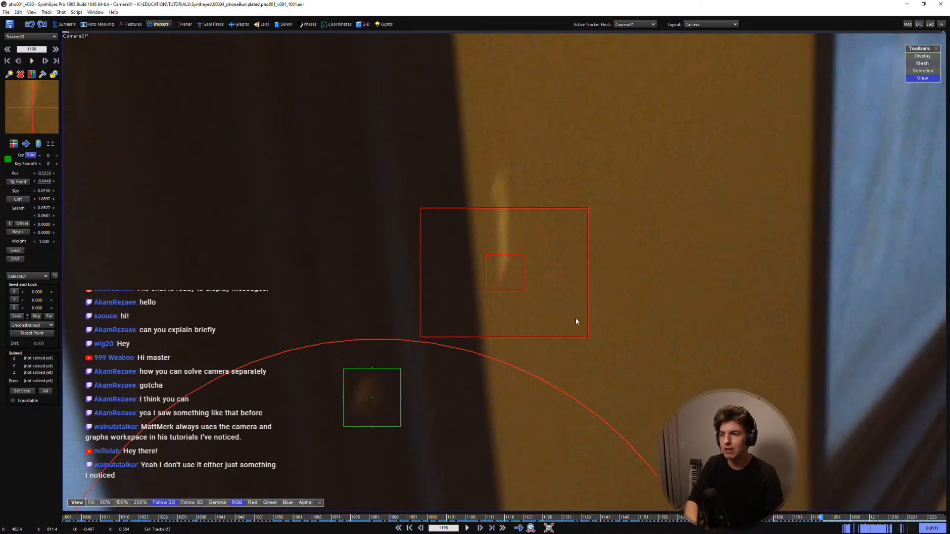
# Track Tracker23 to frame 1199 and compare its placement on the scratch with the adjacent frames
pyautogui.press('s')
pyautogui.press('d')
pyautogui.press('d')
pyautogui.press('s')
pyautogui.press('d')
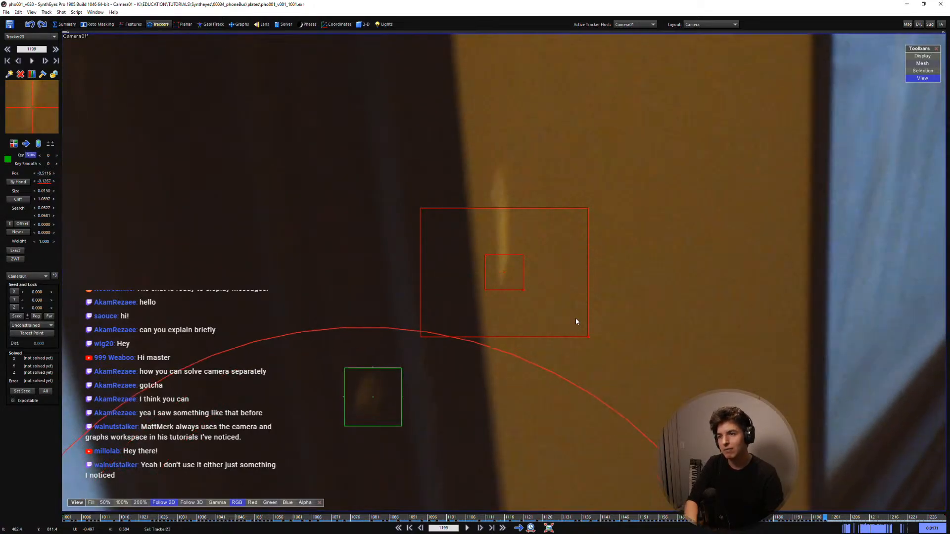
pyautogui.press('d')
pyautogui.press('s')
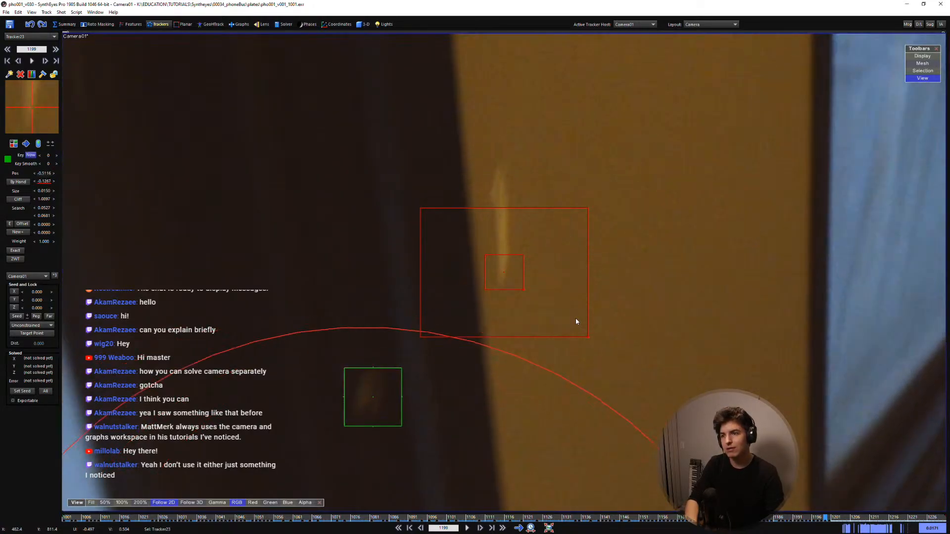
# Continue tracking Tracker23 along the scratch's lower end from frame 1199 to frame 1203
pyautogui.press('d')
pyautogui.press('d')
pyautogui.press('d')
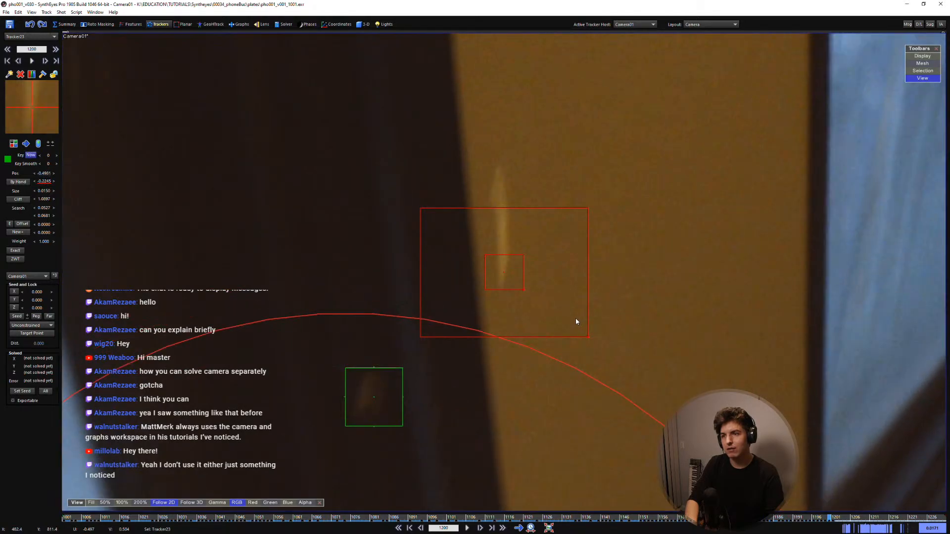
pyautogui.press('s')
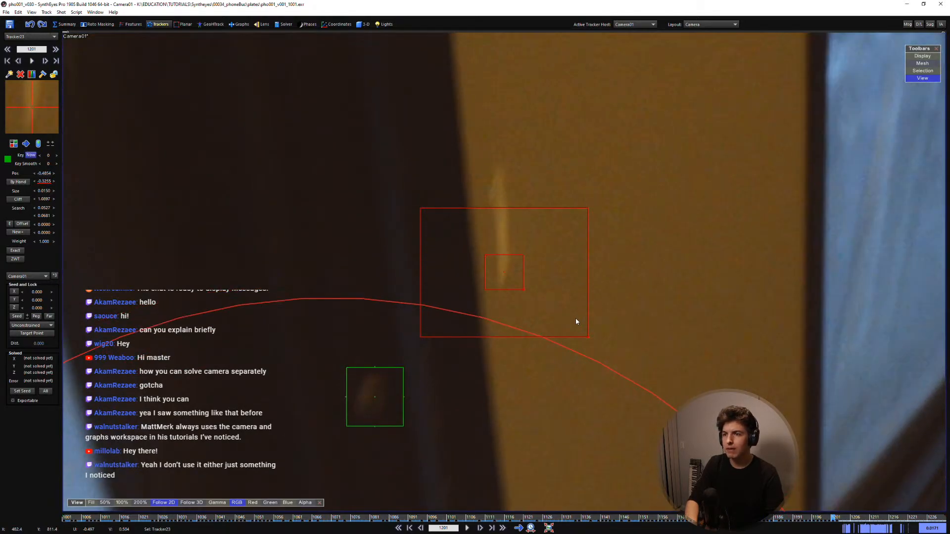
pyautogui.press('d')
pyautogui.press('d')
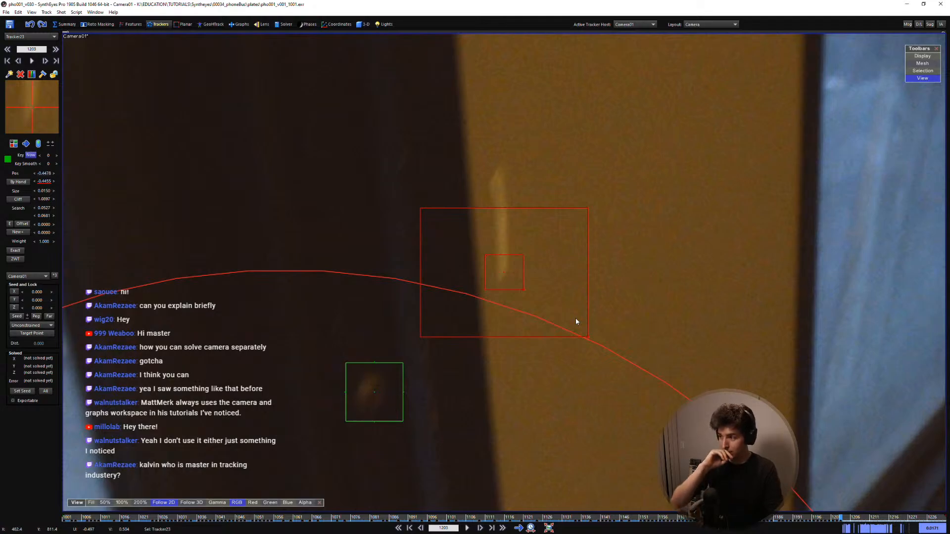
# Track Tracker23 from frame 1203 to frame 1205, comparing its placement on the scratch with the neighbouring frames
pyautogui.press(',')
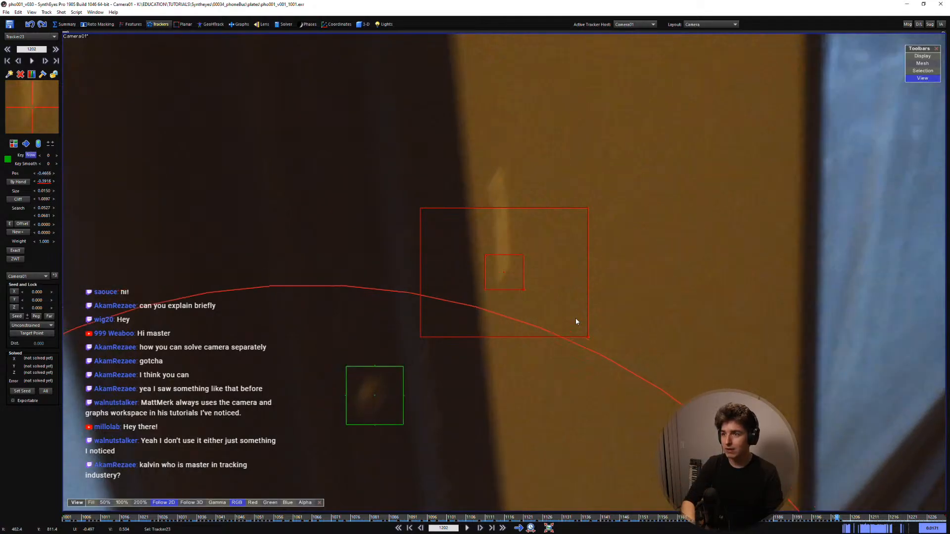
pyautogui.press('.')
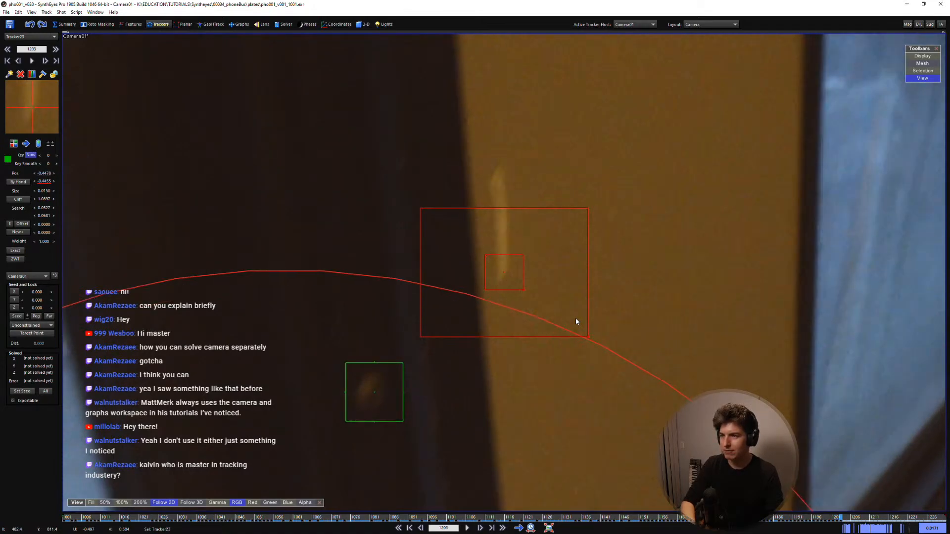
pyautogui.press('.')
pyautogui.press(',')
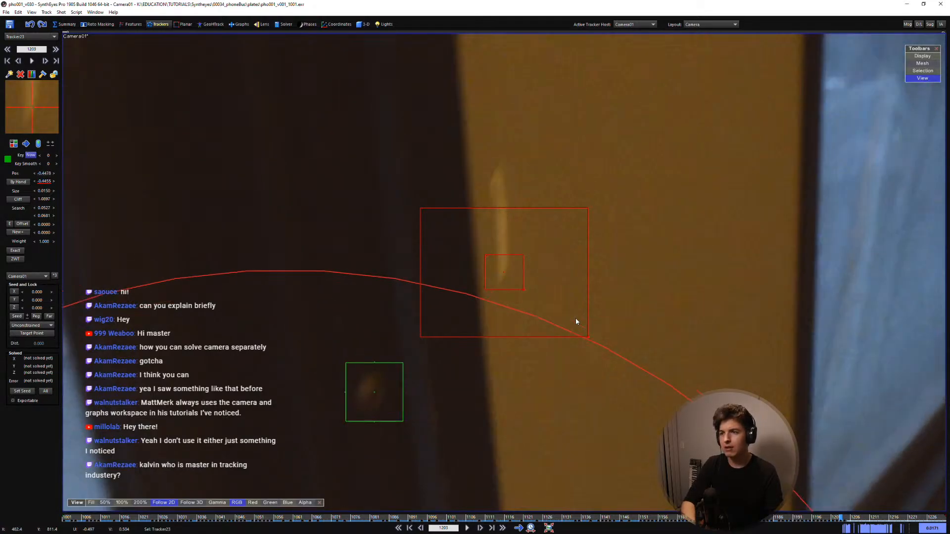
pyautogui.press('.')
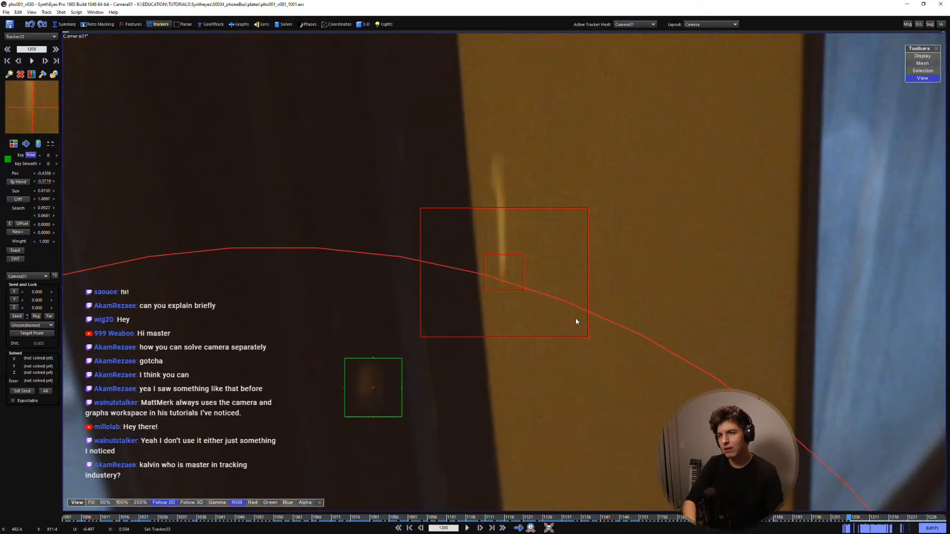
pyautogui.press('.')
pyautogui.rightClick(520, 231)
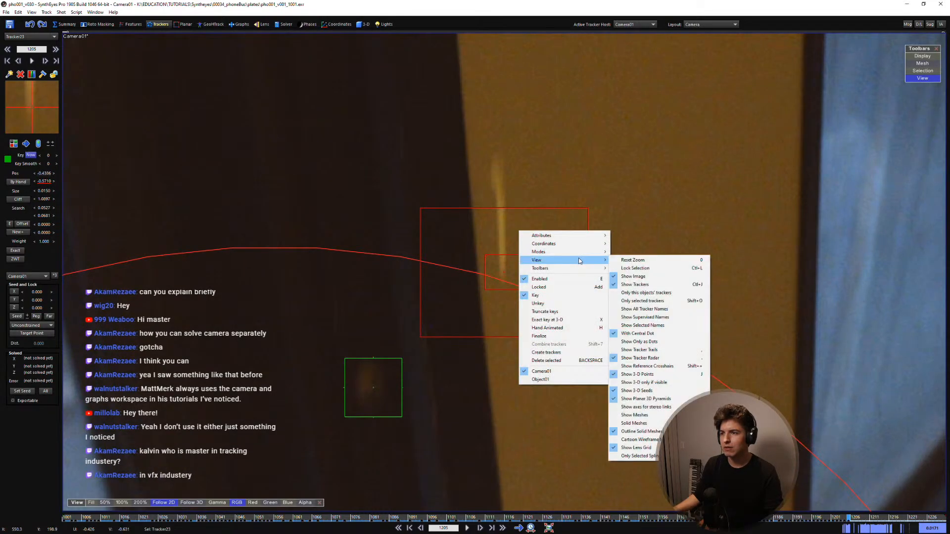
pyautogui.click(518, 208)
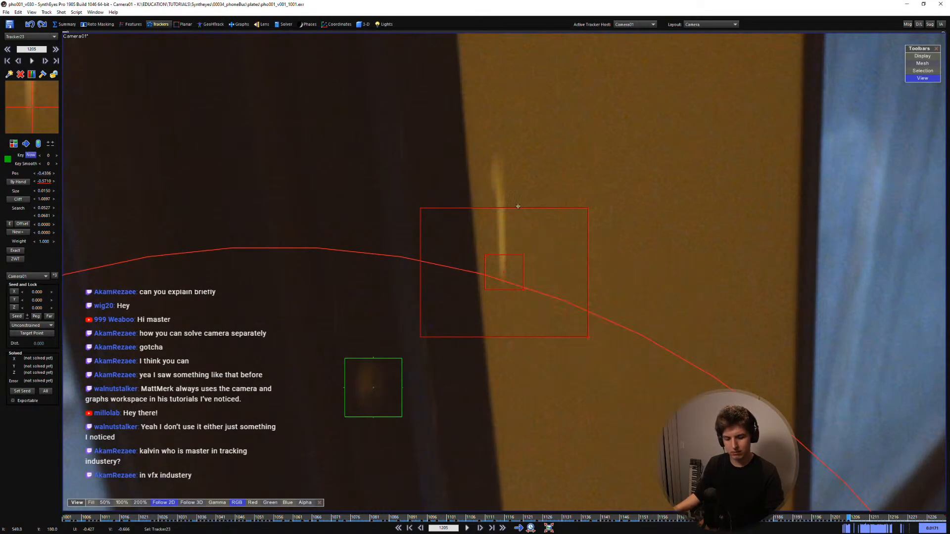
# Track Tracker23 to frame 1206 and compare its position with frame 1205 in a wider view
pyautogui.scroll(-5, 534, 250)
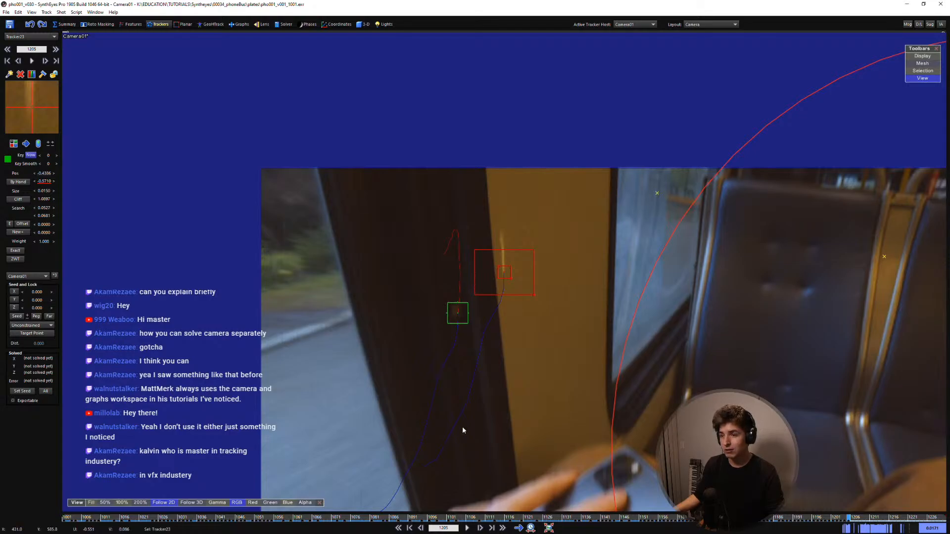
pyautogui.scroll(2, 502, 312)
pyautogui.press('d')
pyautogui.press('s')
pyautogui.press('d')
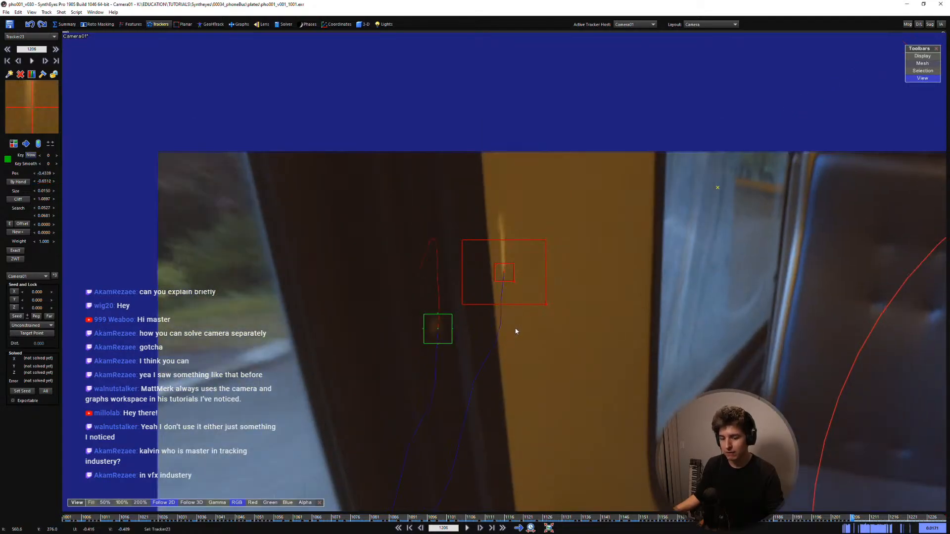
pyautogui.press('s')
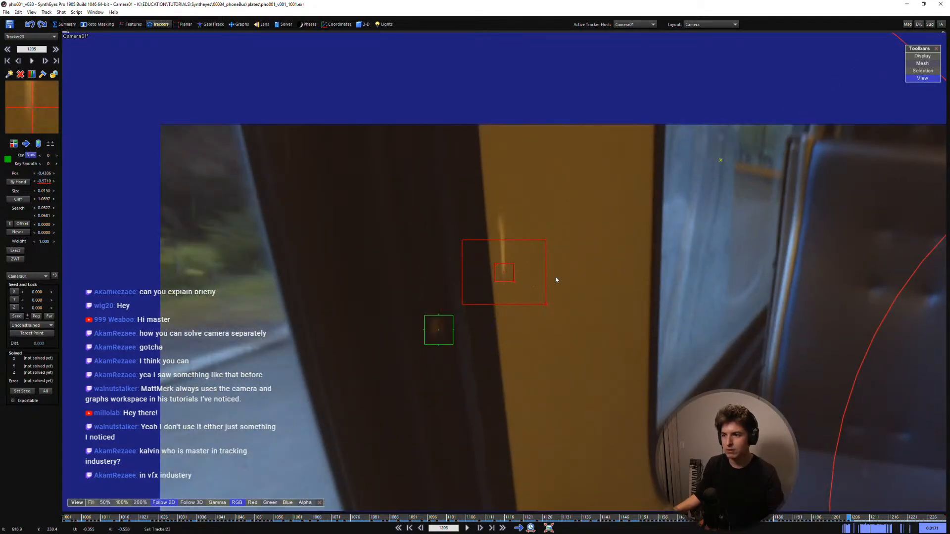
# Open the Graph Editor and continue tracking Tracker23 to frame 1207 alongside its curves, rechecking the preceding frames
pyautogui.press('F7')
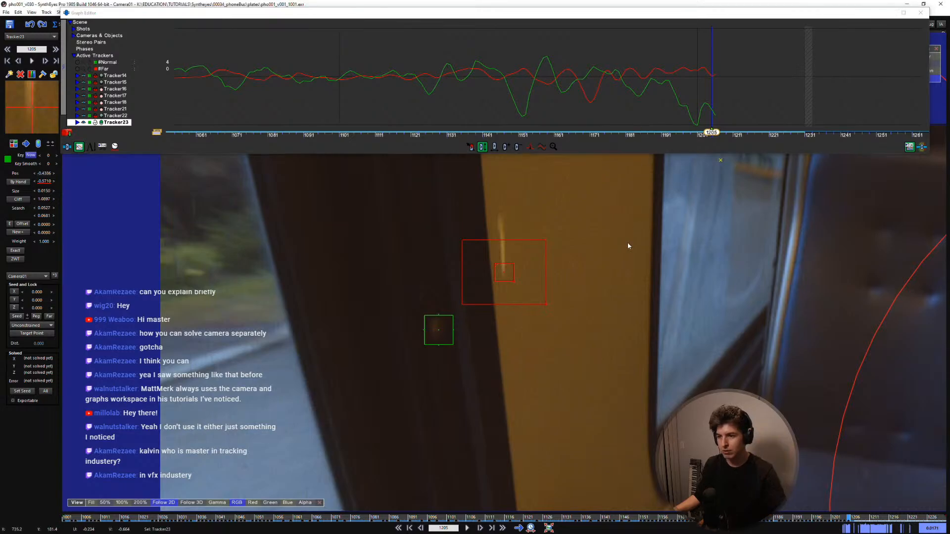
pyautogui.scroll(2, 622, 295)
pyautogui.scroll(1, 621, 293)
pyautogui.press('d')
pyautogui.press('s')
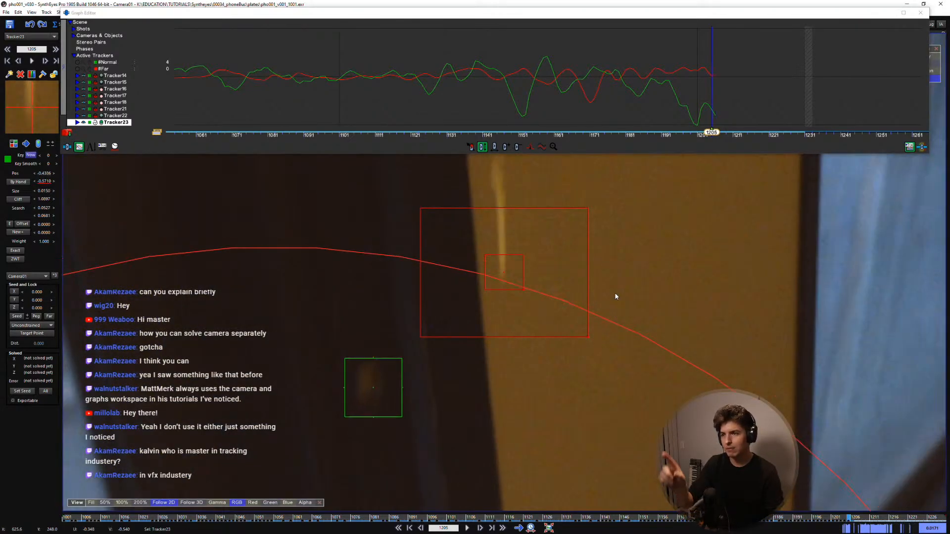
pyautogui.press('d')
pyautogui.press('d')
pyautogui.press('s')
pyautogui.press('d')
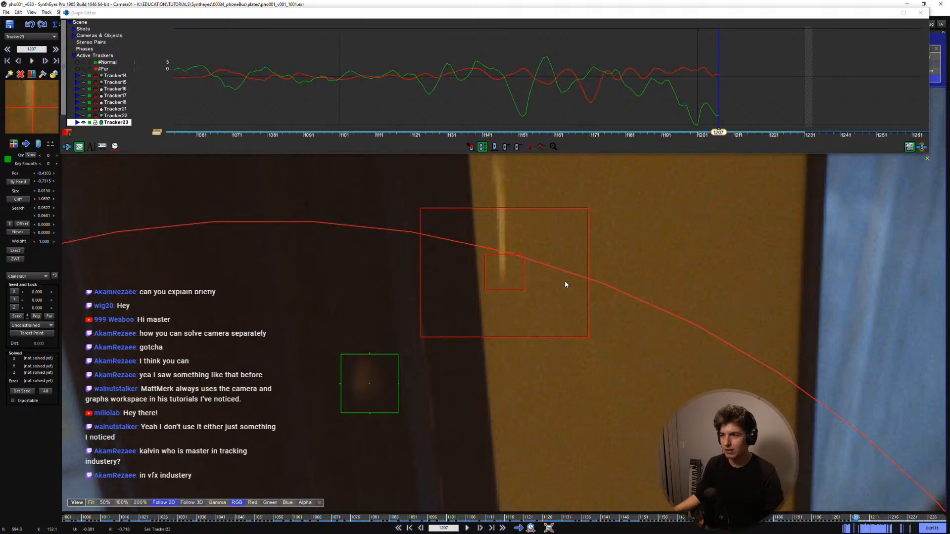
# Select all trackers, compare their curves across the shot in the Graph Editor, and close it
pyautogui.moveTo(706, 79); pyautogui.dragTo(484, 127, button='right')
pyautogui.hotkey('ctrl', 'a')
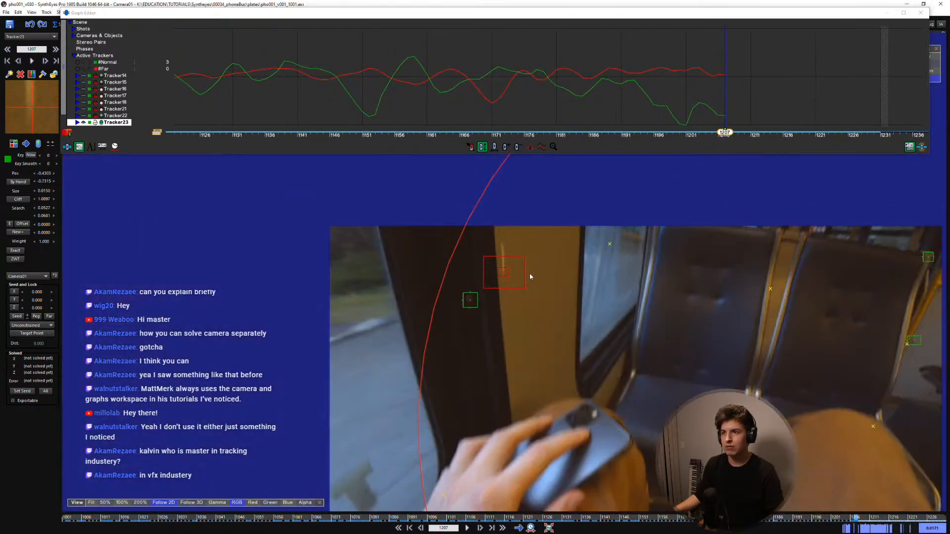
pyautogui.moveTo(652, 101); pyautogui.dragTo(579, 109, button='right')
pyautogui.moveTo(334, 73); pyautogui.dragTo(447, 74, button='middle')
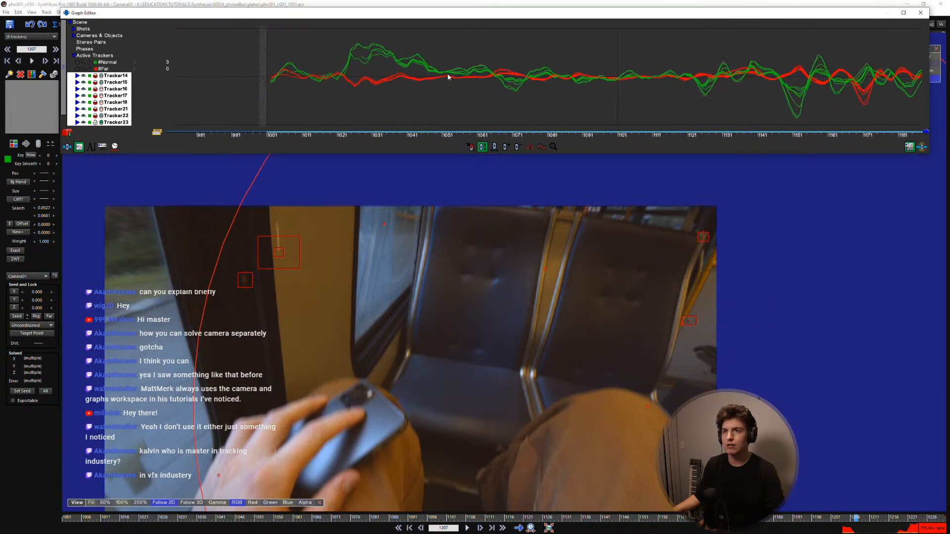
pyautogui.moveTo(408, 76); pyautogui.dragTo(427, 154, button='right')
pyautogui.scroll(-4, 399, 66)
pyautogui.scroll(-7, 447, 49)
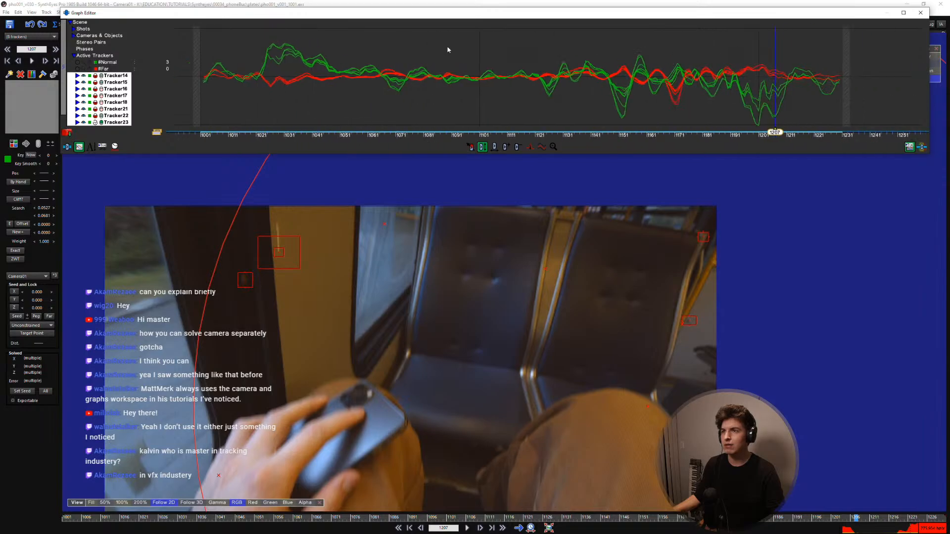
pyautogui.moveTo(524, 77); pyautogui.dragTo(477, 121, button='right')
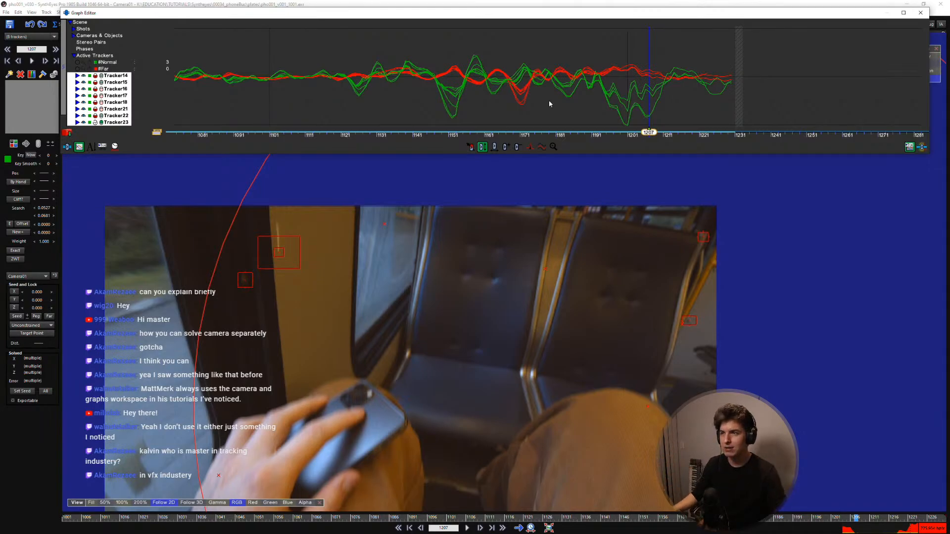
pyautogui.moveTo(549, 101); pyautogui.dragTo(541, 99, button='right')
pyautogui.click(920, 13)
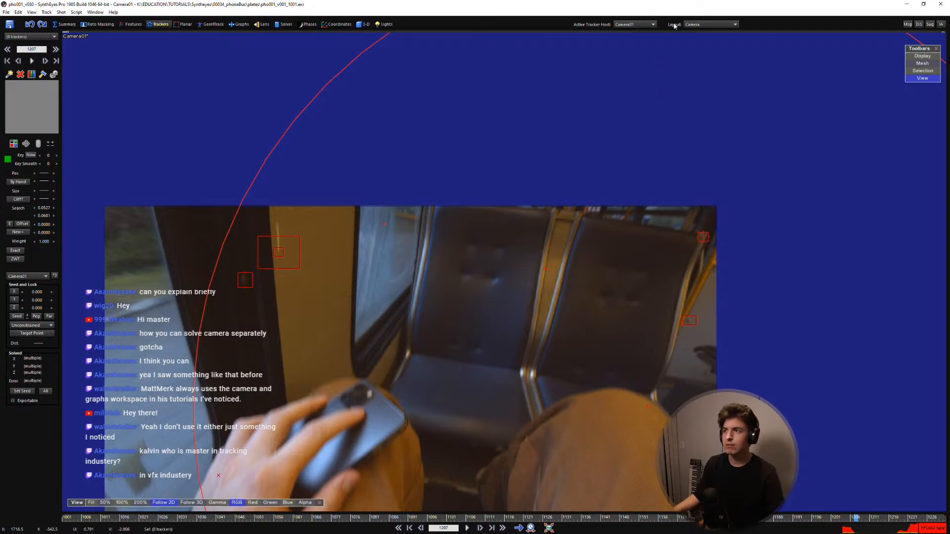
# Review the key frame thumbnails of all selected trackers in the SimulTrack layout
pyautogui.click(695, 25)
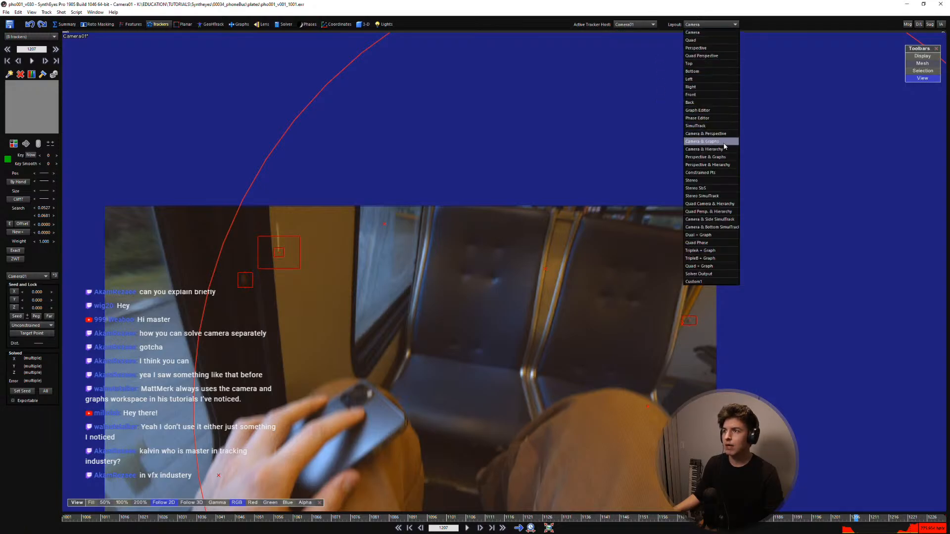
pyautogui.click(708, 125)
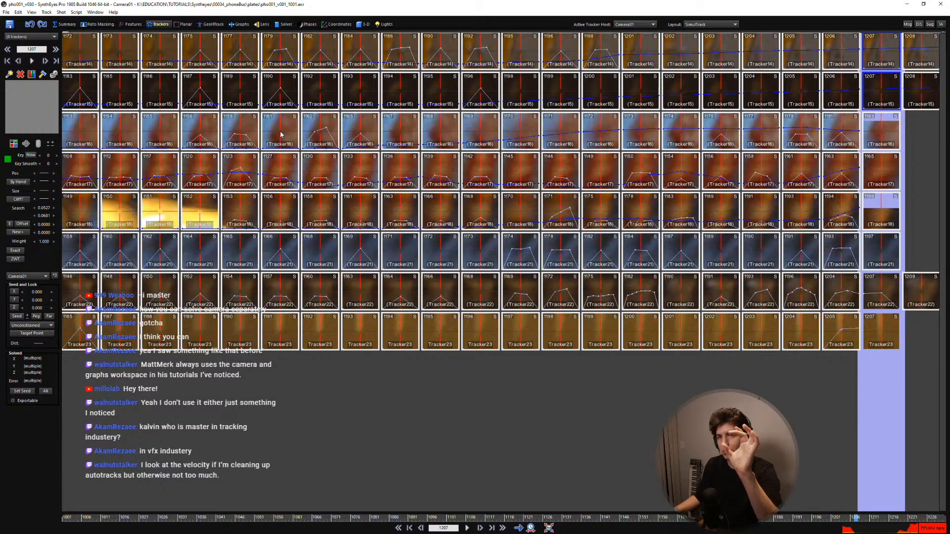
pyautogui.moveTo(288, 142)
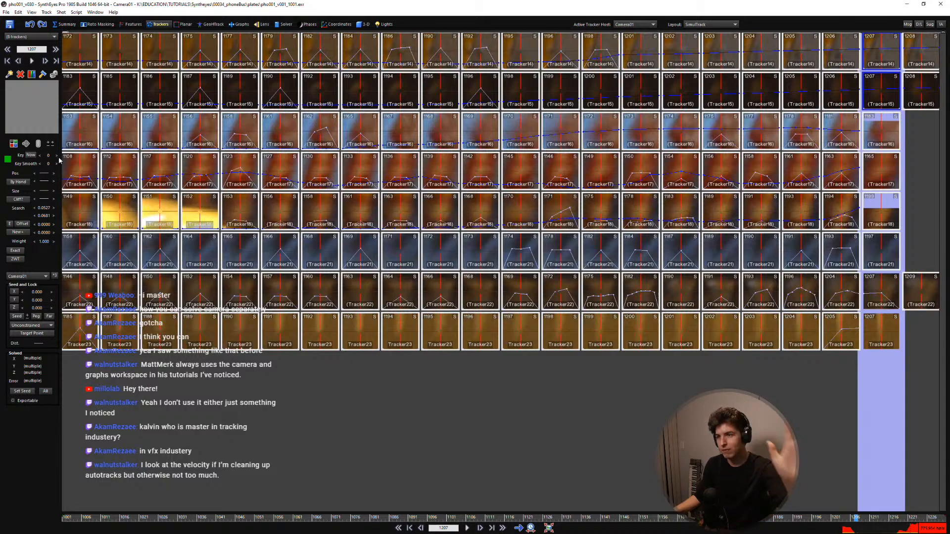
# Dismiss the save prompt without closing the scene and return to the Camera layout
pyautogui.click(938, 14)
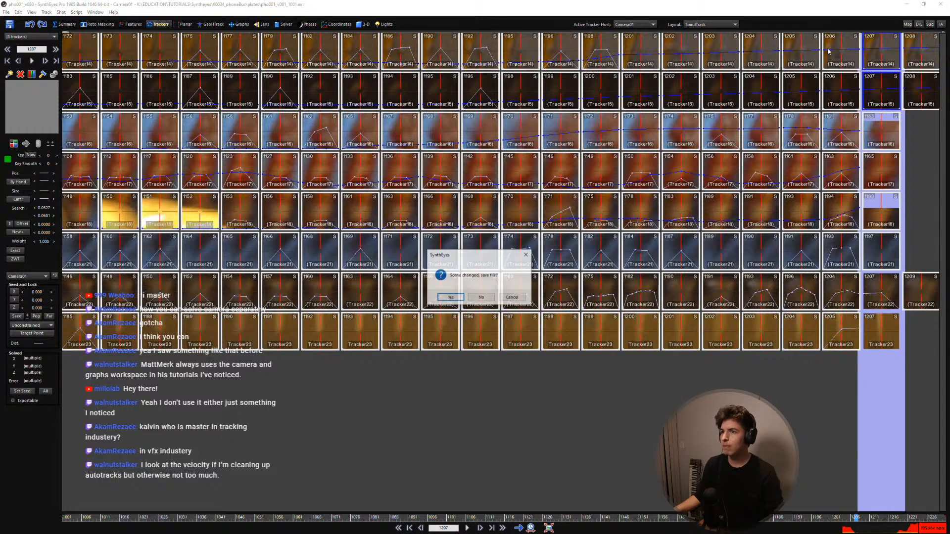
pyautogui.click(482, 300)
pyautogui.click(645, 24)
pyautogui.click(687, 24)
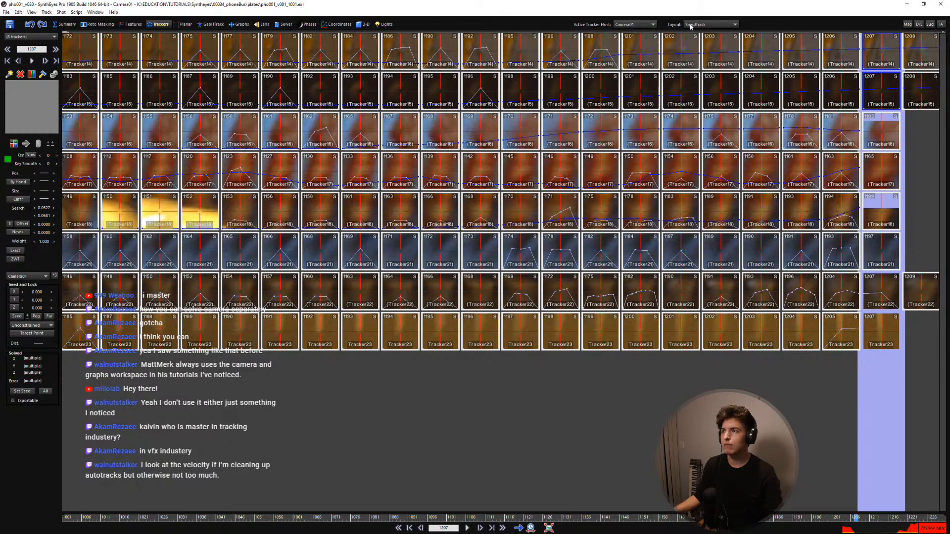
pyautogui.click(689, 24)
pyautogui.click(696, 35)
# Select only Tracker23, centre the view on it, and go back to frame 1109 for a close-up of the scratch
pyautogui.scroll(3, 556, 242)
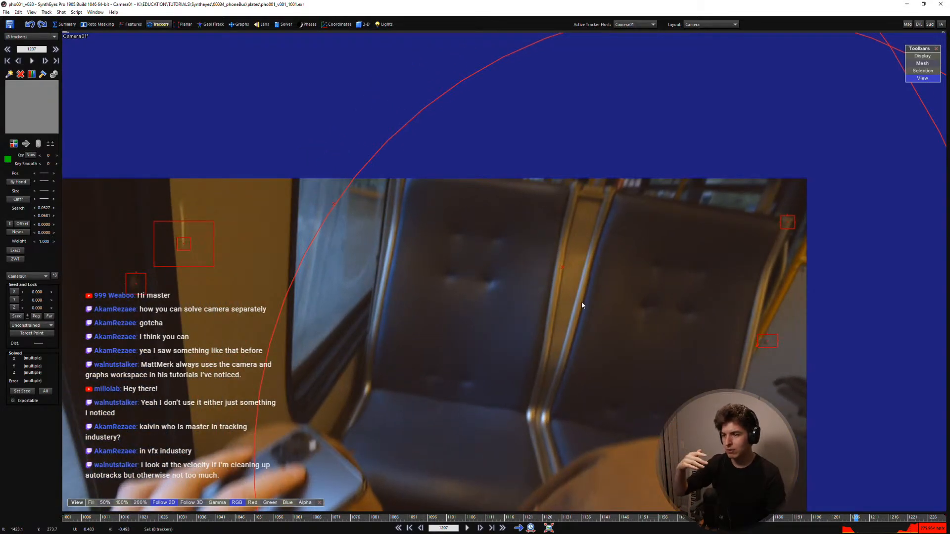
pyautogui.scroll(2, 582, 303)
pyautogui.scroll(-5, 443, 294)
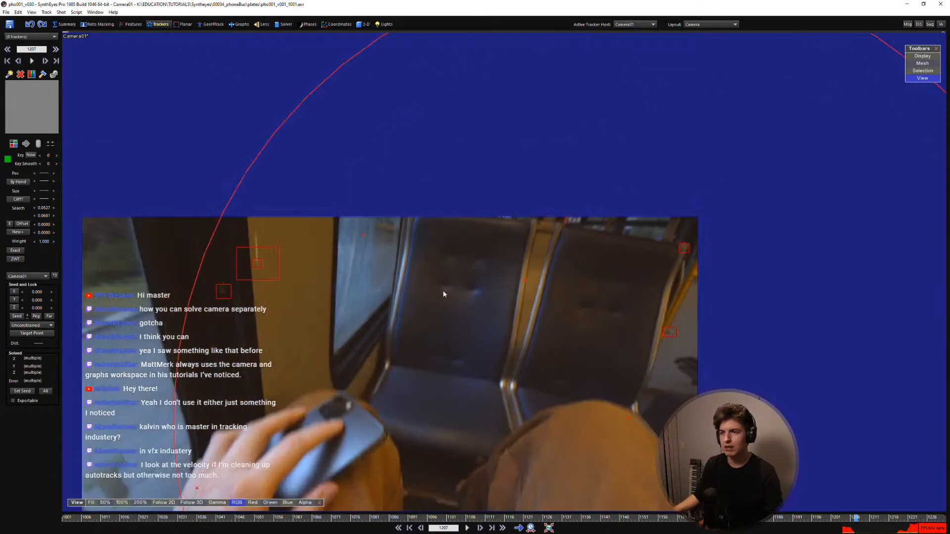
pyautogui.click(257, 268)
pyautogui.press('5')
pyautogui.scroll(3, 459, 294)
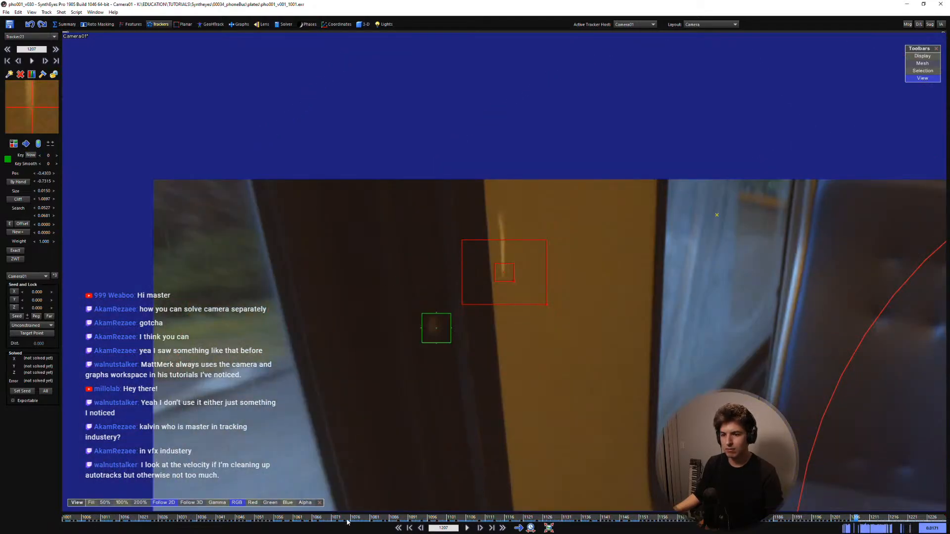
pyautogui.moveTo(347, 519); pyautogui.dragTo(478, 518)
pyautogui.scroll(3, 588, 325)
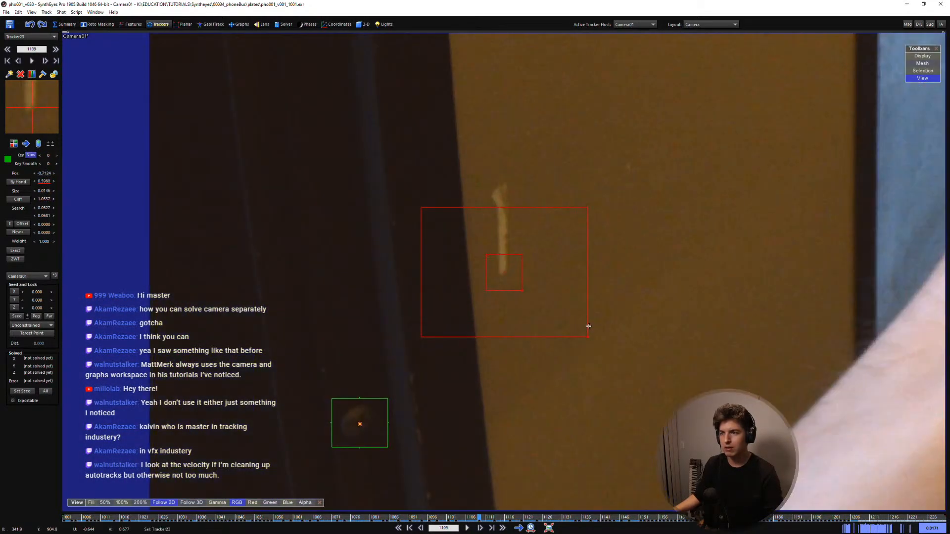
pyautogui.scroll(3, 588, 326)
# Examine Tracker23's placement on the scratch frame by frame, going backward from frame 1109 to frame 1081
pyautogui.press('s')
pyautogui.press('s')
pyautogui.press('s')
pyautogui.press('s')
pyautogui.press('s')
pyautogui.press('s')
pyautogui.press('s')
pyautogui.press('s')
pyautogui.press('s')
pyautogui.press('s')
pyautogui.press('s')
pyautogui.press('s')
pyautogui.press('s')
pyautogui.press('s')
pyautogui.press('s')
pyautogui.press('s')
pyautogui.press('s')
pyautogui.press('s')
pyautogui.press('s')
pyautogui.press('s')
pyautogui.scroll(-1, 643, 344)
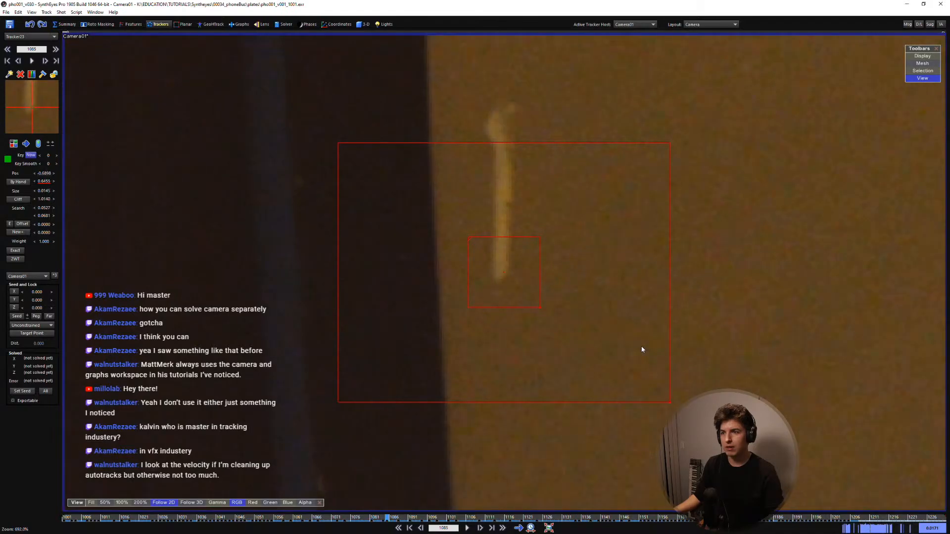
pyautogui.press('s')
pyautogui.press('s')
pyautogui.press('s')
pyautogui.press('s')
# Check Tracker23 for drift against the scratch's lower end, going forward from frame 1081 to frame 1091
pyautogui.press('d')
pyautogui.press('d')
pyautogui.press('d')
pyautogui.press('d')
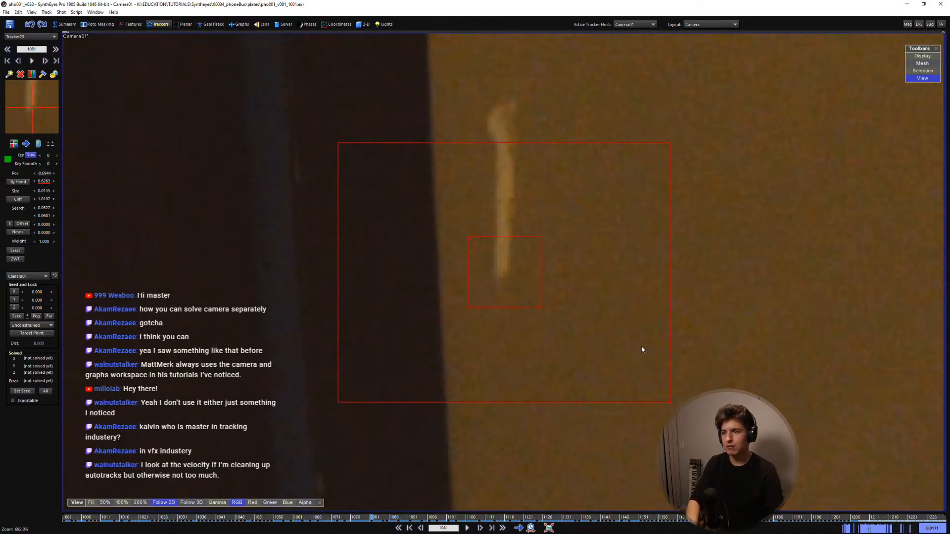
pyautogui.press('d')
pyautogui.press('d')
pyautogui.press('d')
pyautogui.press('d')
pyautogui.press('d')
pyautogui.press('d')
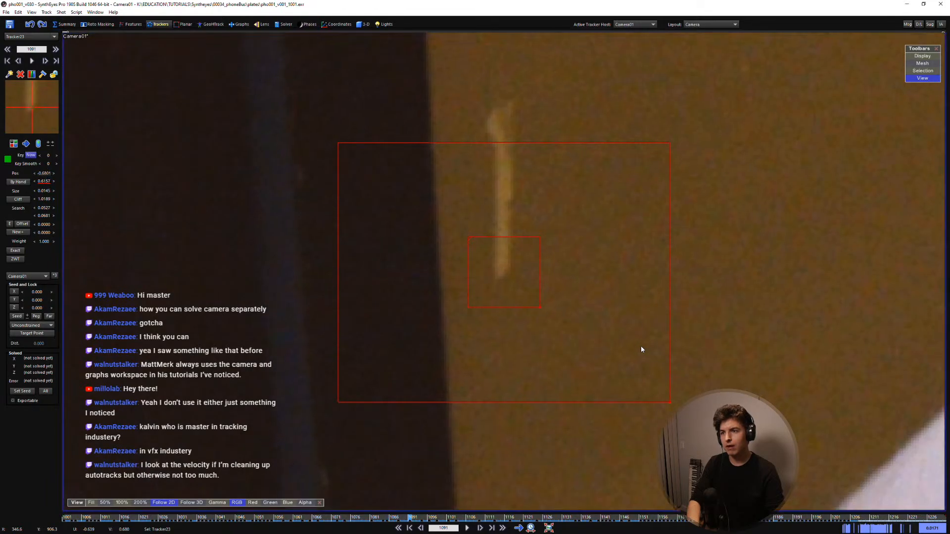
pyautogui.press('KP_4')
pyautogui.press('KP_2')
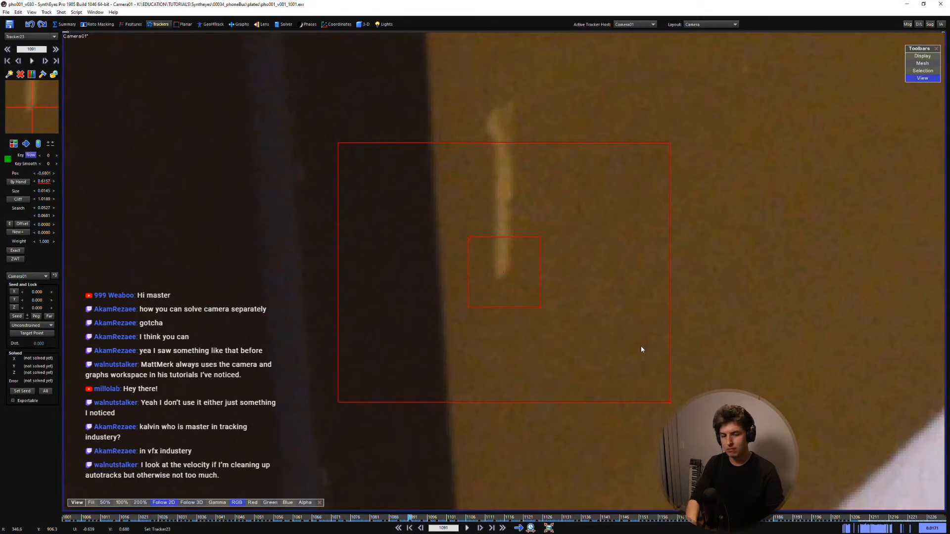
# Continue checking Tracker23 for drift on the scratch from frame 1091 to frame 1096
pyautogui.press('d')
pyautogui.press('d')
pyautogui.press('d')
pyautogui.press('d')
pyautogui.press('d')
pyautogui.press('d')
pyautogui.press('d')
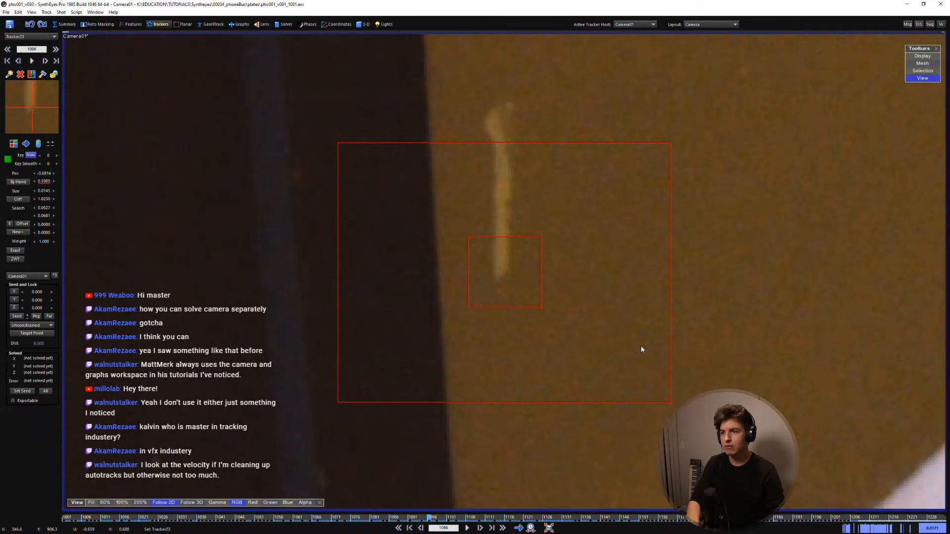
# Recheck Tracker23 by going back from frame 1096 to frame 1088 and forward again to frame 1094
pyautogui.press('a')
pyautogui.press('a')
pyautogui.press('a')
pyautogui.press('a')
pyautogui.press('a')
pyautogui.press('a')
pyautogui.press('a')
pyautogui.press('a')
pyautogui.press('a')
pyautogui.press('a')
pyautogui.press('a')
pyautogui.press('a')
pyautogui.press('a')
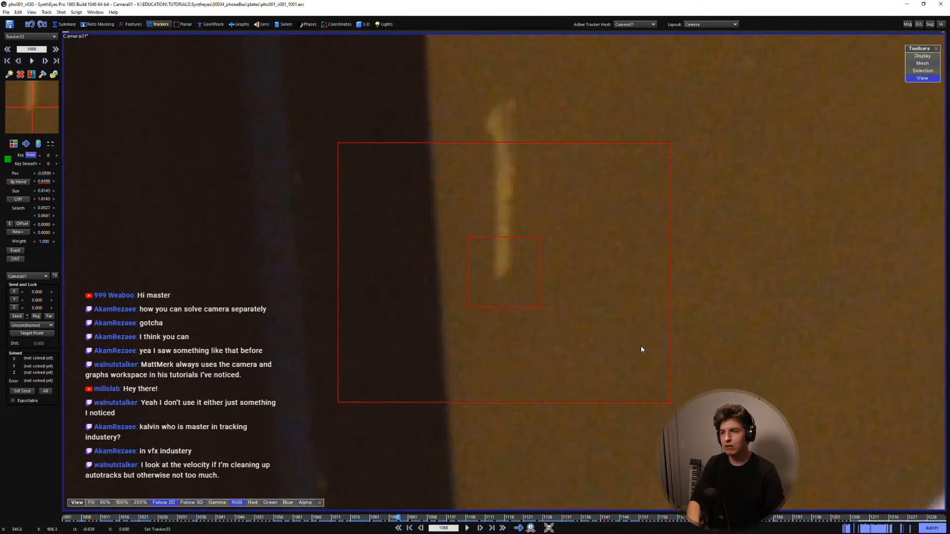
pyautogui.press('d')
pyautogui.press('d')
pyautogui.press('d')
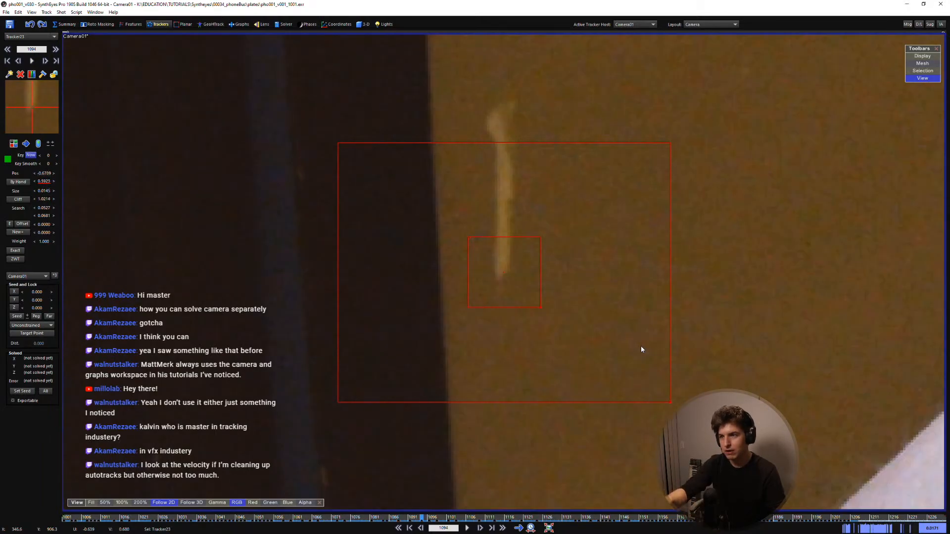
# Review Tracker23's alignment with the scratch in the frames around 1094 and onward to frame 1098
pyautogui.press('a')
pyautogui.press('a')
pyautogui.press('a')
pyautogui.press('d')
pyautogui.press('d')
pyautogui.press('d')
pyautogui.press('d')
pyautogui.press('d')
pyautogui.press('d')
pyautogui.press('d')
pyautogui.press('d')
pyautogui.press('d')
pyautogui.press('d')
pyautogui.press('d')
pyautogui.press('d')
pyautogui.press('d')
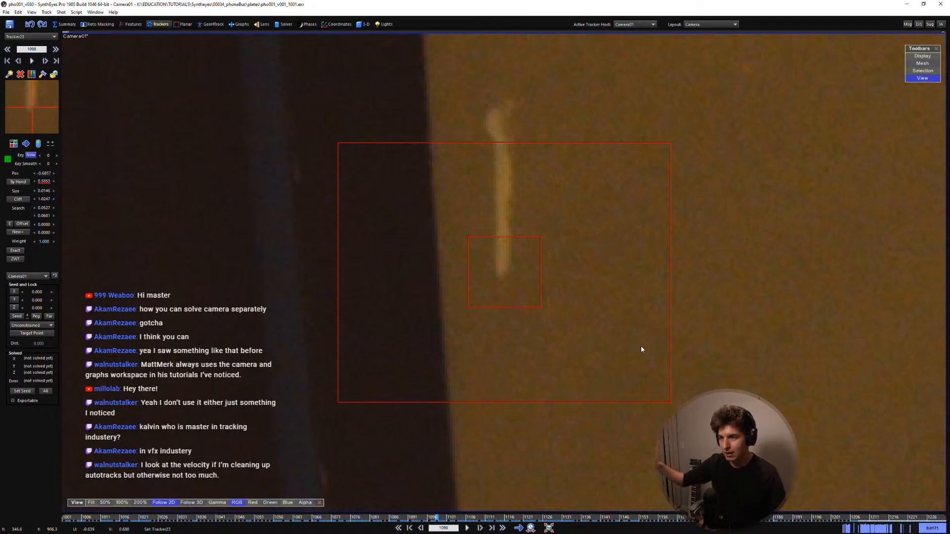
# Compare Tracker23's placement on the scratch between frame 1098 and the frames before it, around frame 1096
pyautogui.press('s')
pyautogui.press('s')
pyautogui.press('s')
pyautogui.press('s')
pyautogui.press('s')
pyautogui.press('s')
pyautogui.press('s')
pyautogui.press('s')
pyautogui.press('s')
pyautogui.press('s')
pyautogui.press('s')
pyautogui.press('s')
pyautogui.press('s')
pyautogui.press('s')
pyautogui.press('s')
pyautogui.press('s')
pyautogui.press('s')
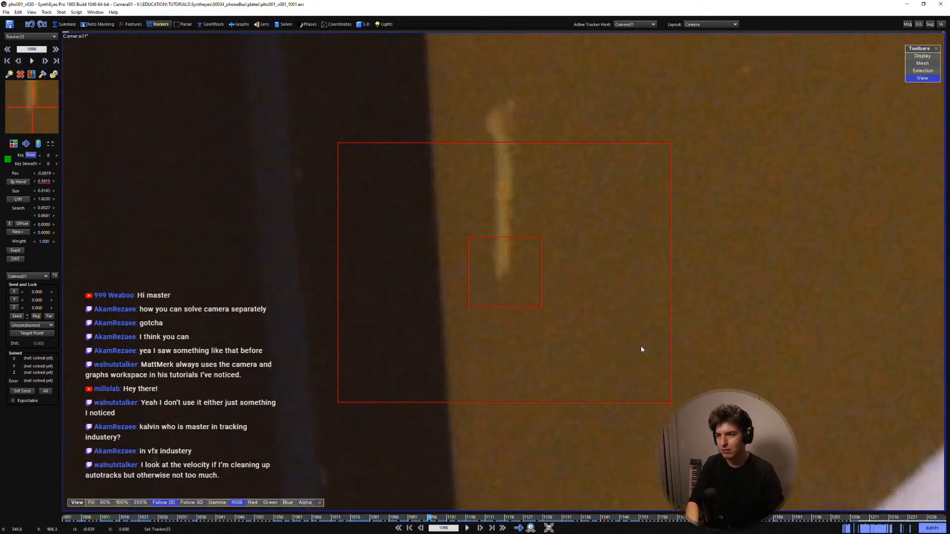
# Check Tracker23's alignment with the scratch around frames 1084 to 1088 and play the shot forward to frame 1105
pyautogui.press('d')
pyautogui.press('d')
pyautogui.press('d')
pyautogui.press('d')
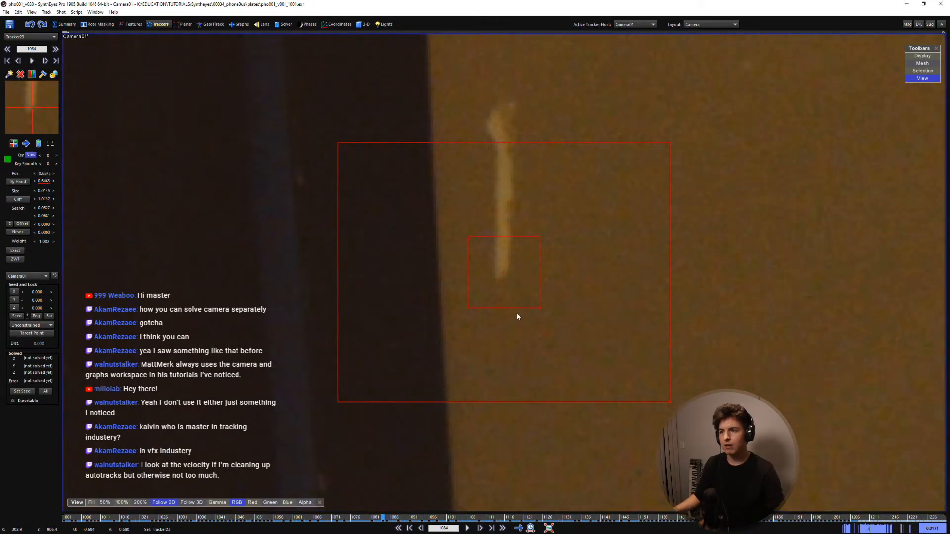
pyautogui.scroll(-2, 545, 319)
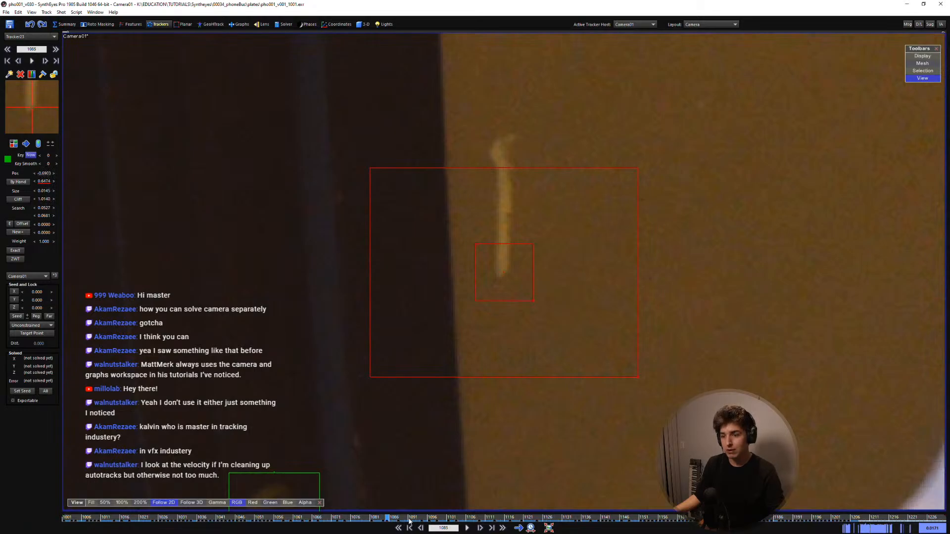
pyautogui.press('d')
pyautogui.press('d')
pyautogui.press('d')
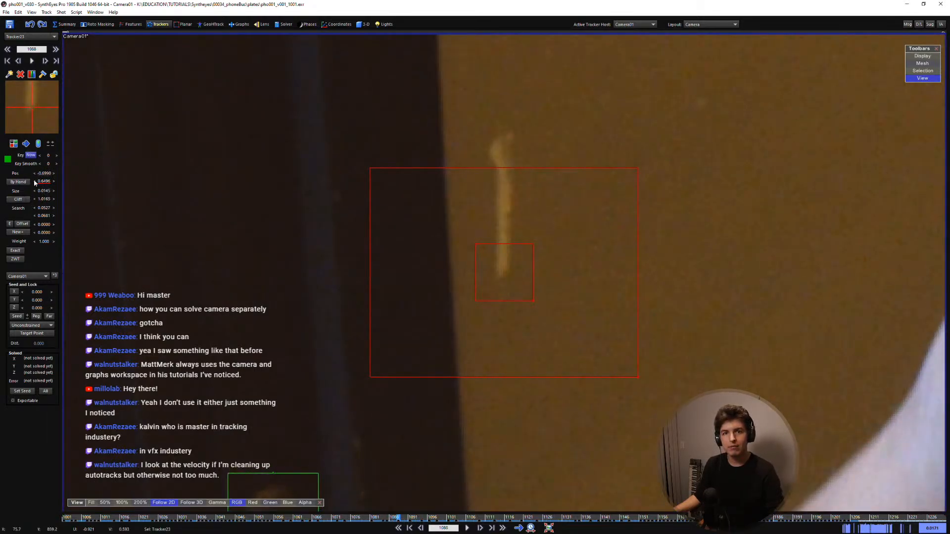
pyautogui.press('space')
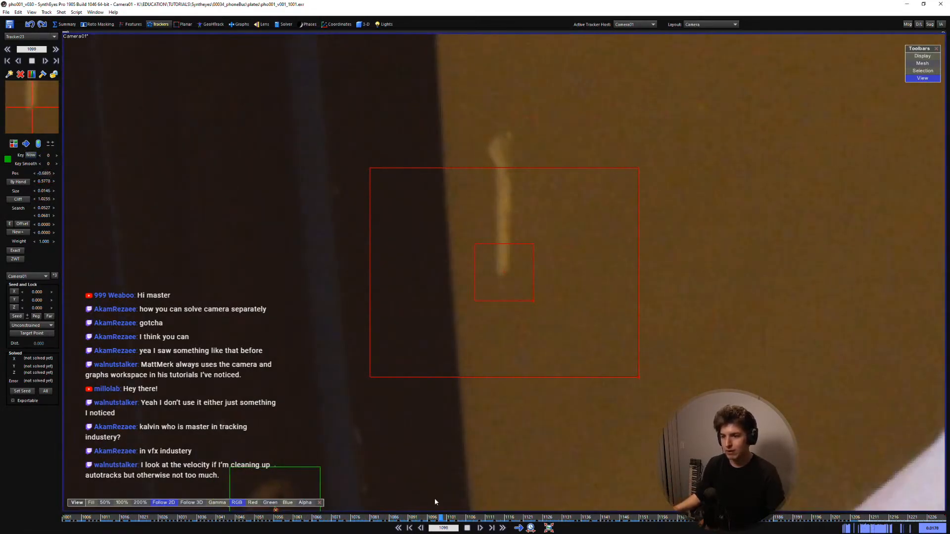
pyautogui.press('space')
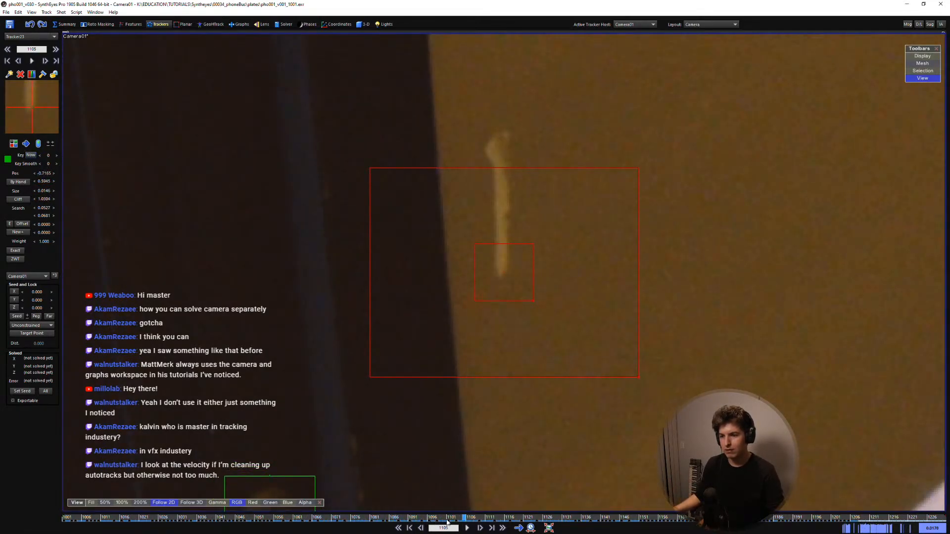
# Inspect Tracker23's placement on the scratch at frame 1141 and at frame 1161
pyautogui.moveTo(448, 522); pyautogui.dragTo(602, 519)
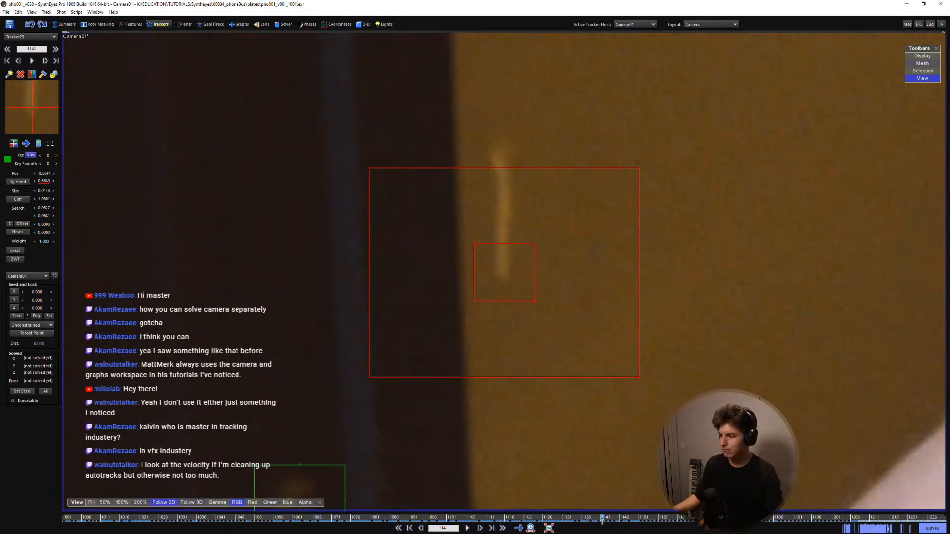
pyautogui.moveTo(634, 472); pyautogui.dragTo(597, 397, button='right')
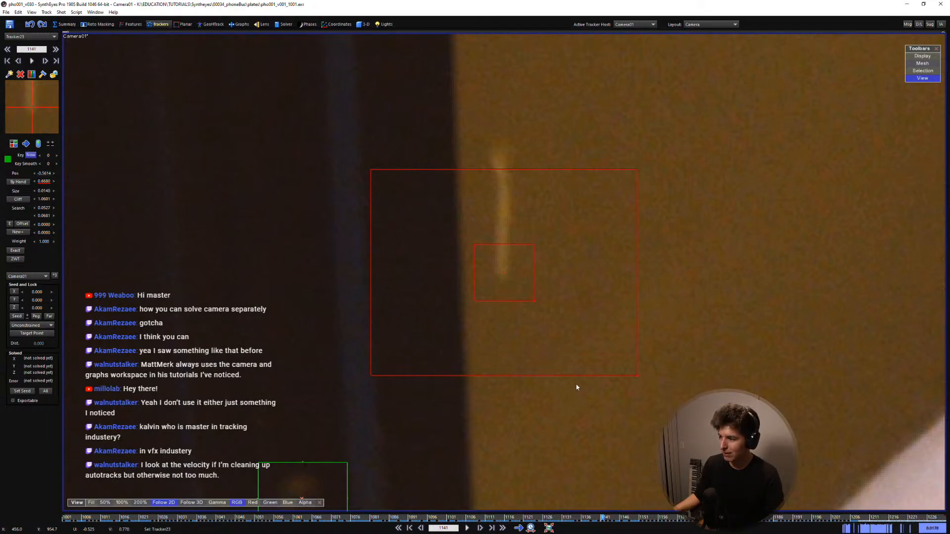
pyautogui.moveTo(562, 388); pyautogui.dragTo(570, 392, button='right')
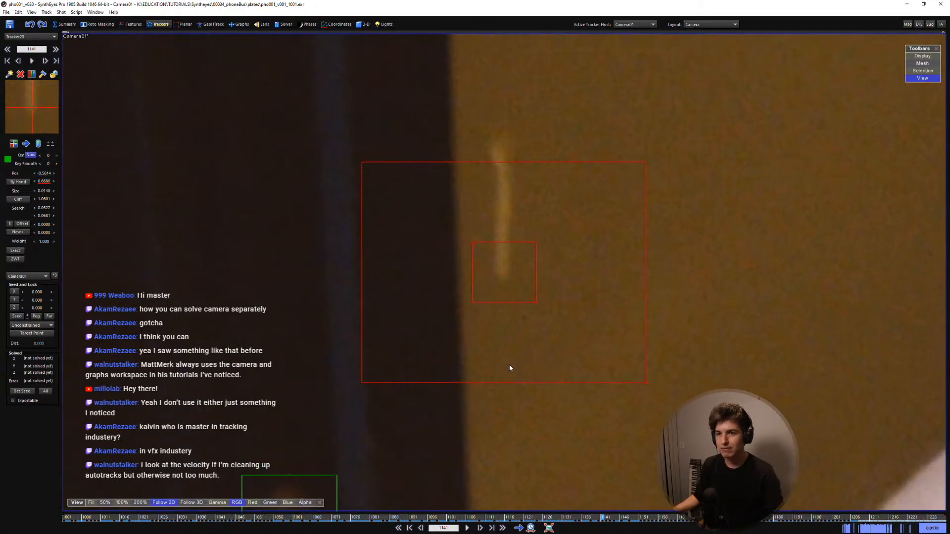
pyautogui.moveTo(510, 368); pyautogui.dragTo(627, 368, button='right')
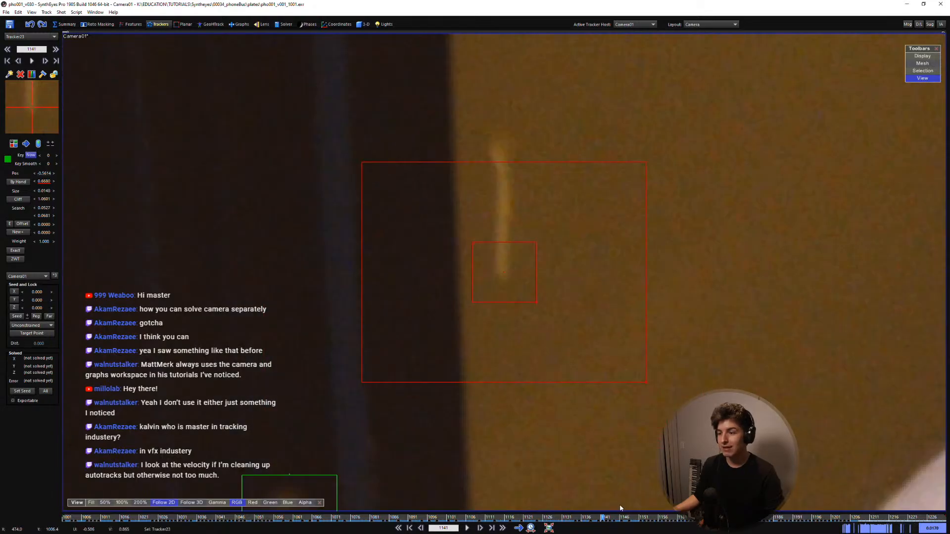
pyautogui.moveTo(614, 517); pyautogui.dragTo(680, 517)
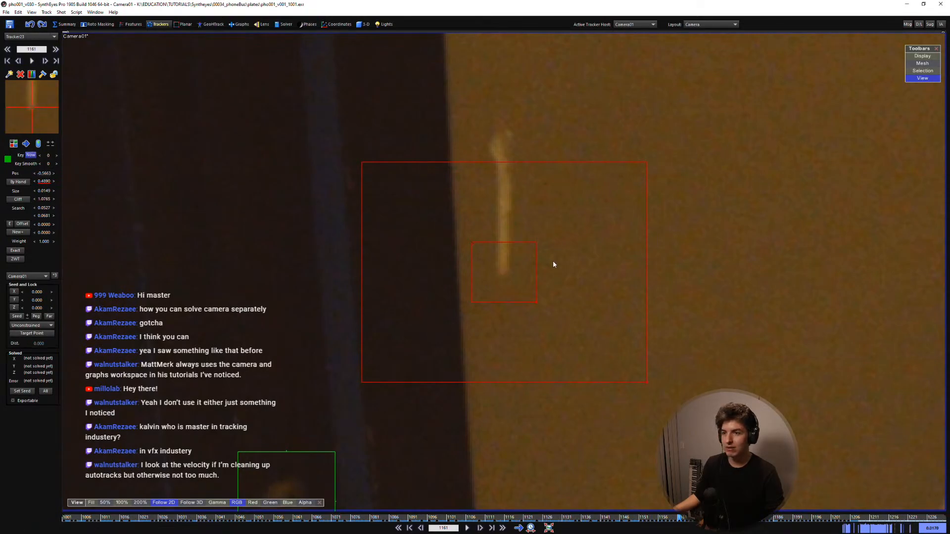
pyautogui.moveTo(572, 328); pyautogui.dragTo(510, 273, button='right')
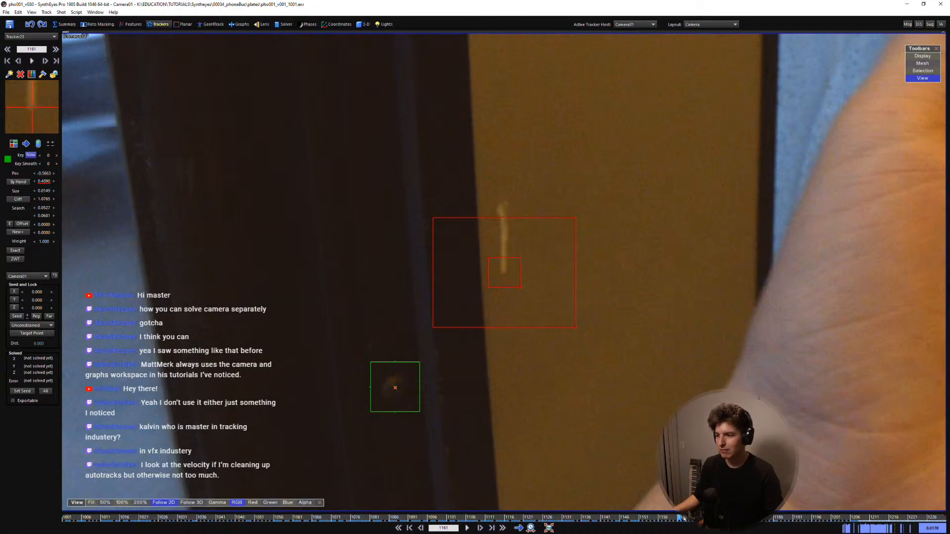
# Go to frame 1205 and compare Tracker23's placement on the blurred scratch frame by frame up to frame 1208
pyautogui.moveTo(684, 519); pyautogui.dragTo(848, 519)
pyautogui.scroll(2, 503, 272)
pyautogui.scroll(-1, 503, 272)
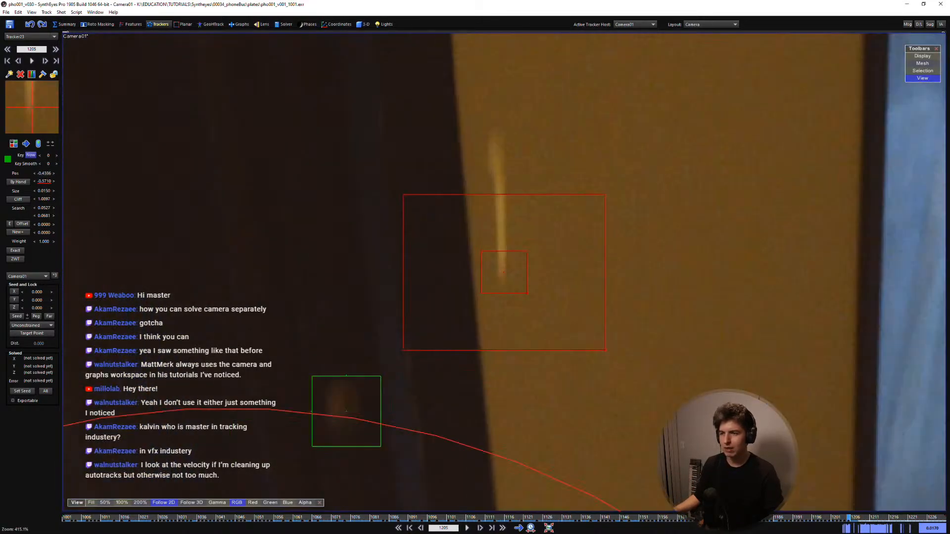
pyautogui.scroll(-1, 503, 272)
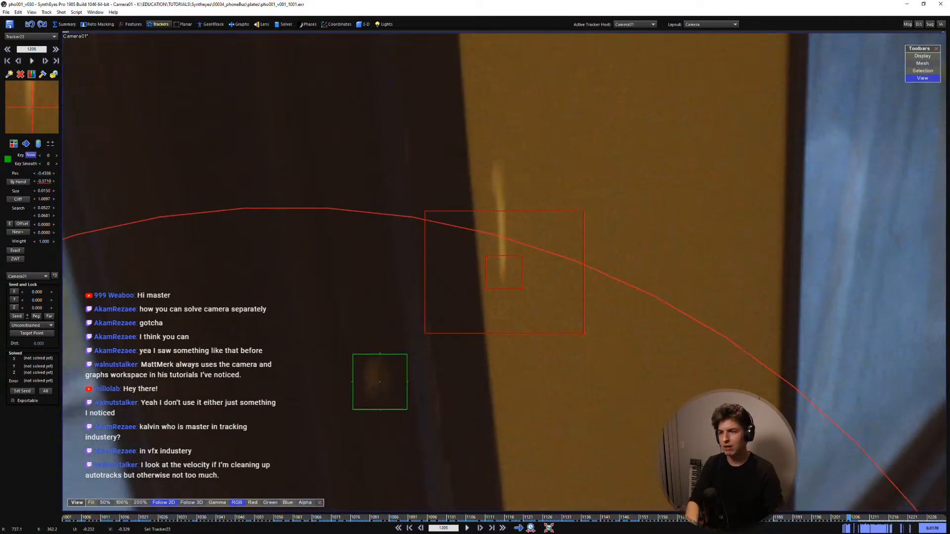
pyautogui.press('d')
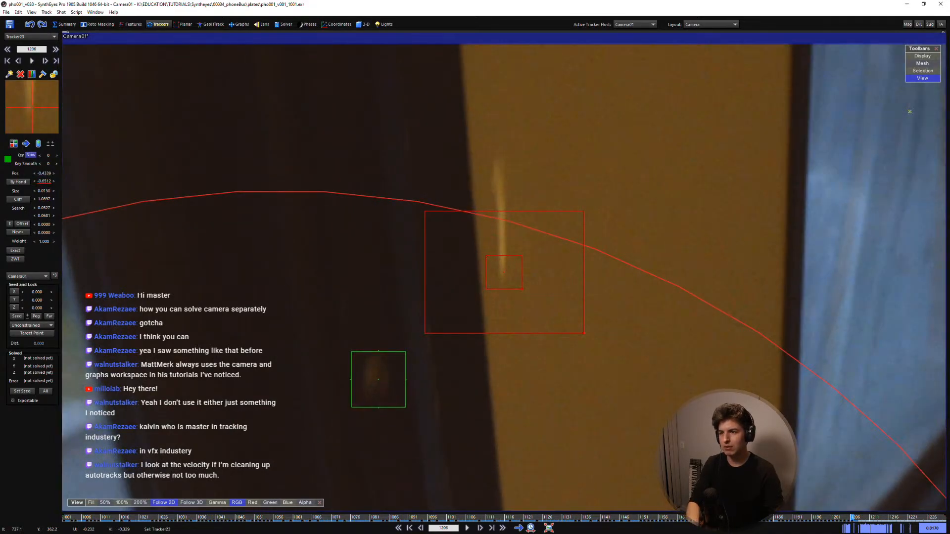
pyautogui.press('s')
pyautogui.press('d')
pyautogui.press('d')
pyautogui.press('s')
pyautogui.press('d')
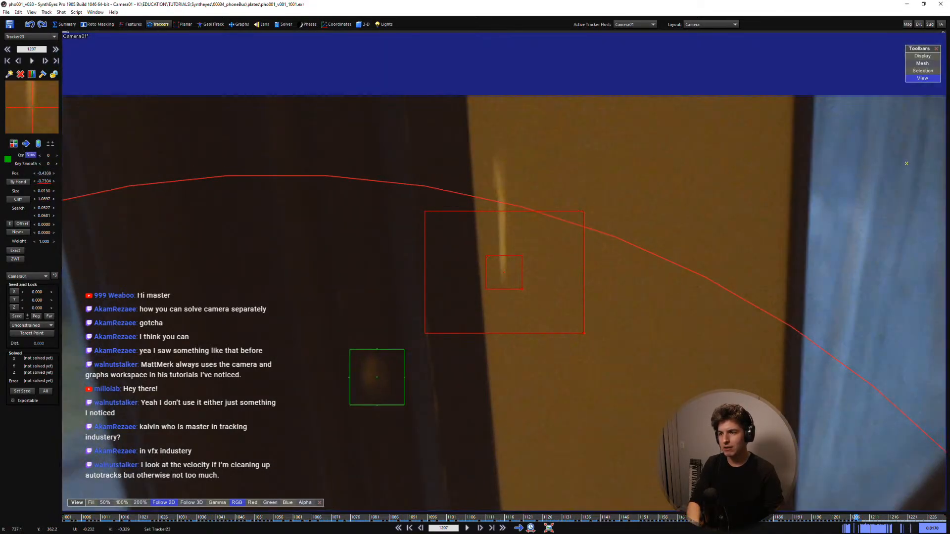
pyautogui.press('d')
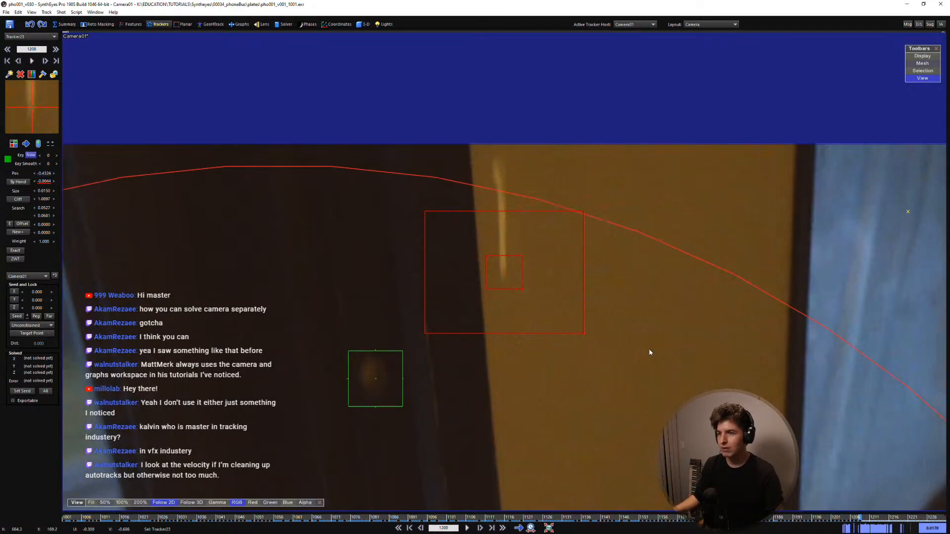
# Continue checking Tracker23 on the scratch frame by frame from frame 1208 to frame 1216
pyautogui.press('d')
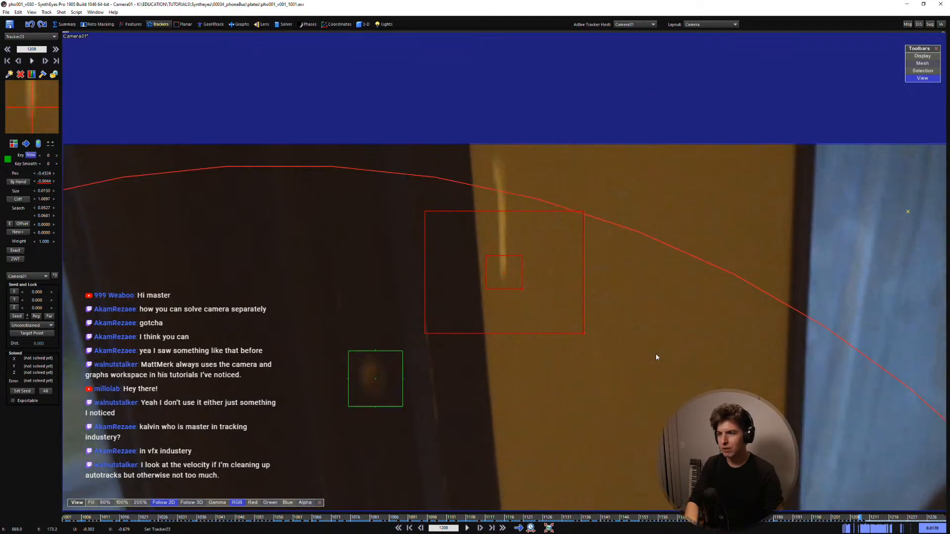
pyautogui.press('d')
pyautogui.press('d')
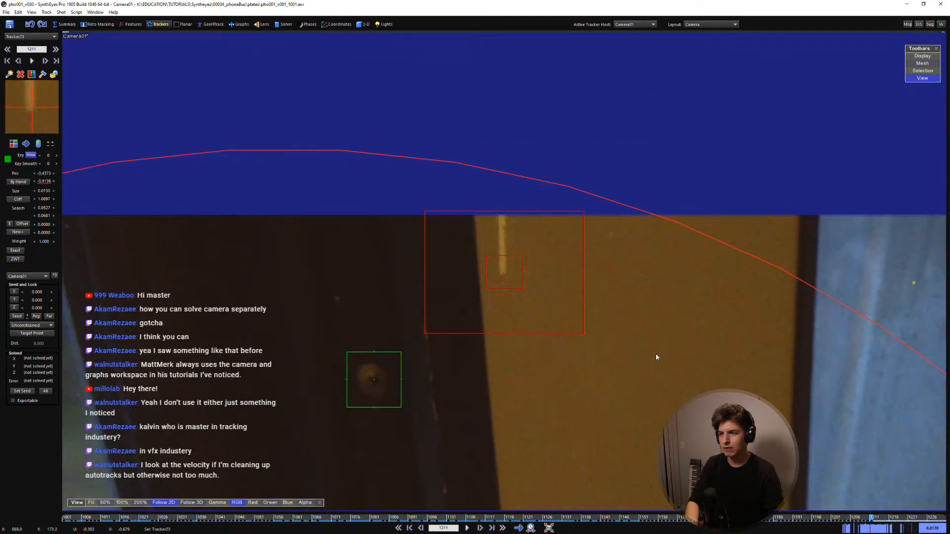
pyautogui.press('d')
pyautogui.press('d')
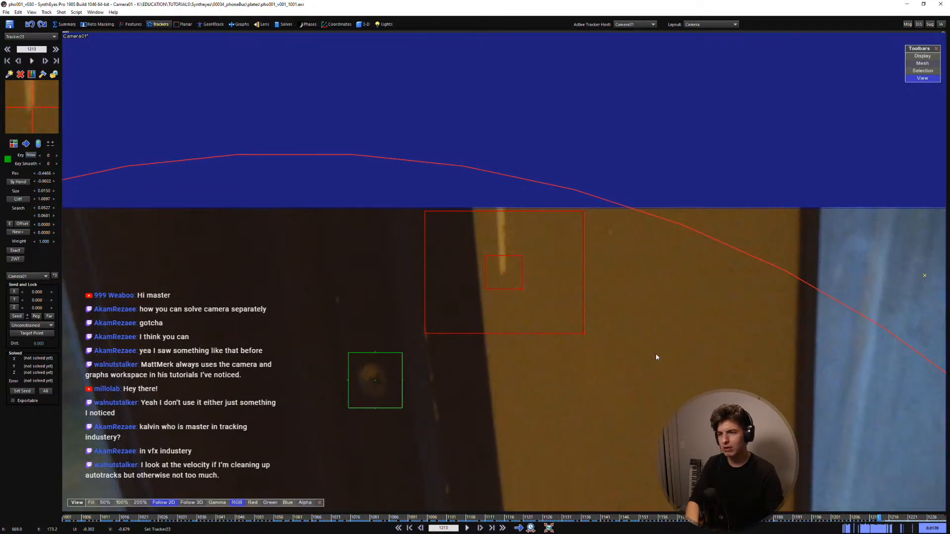
pyautogui.press('d')
pyautogui.press('d')
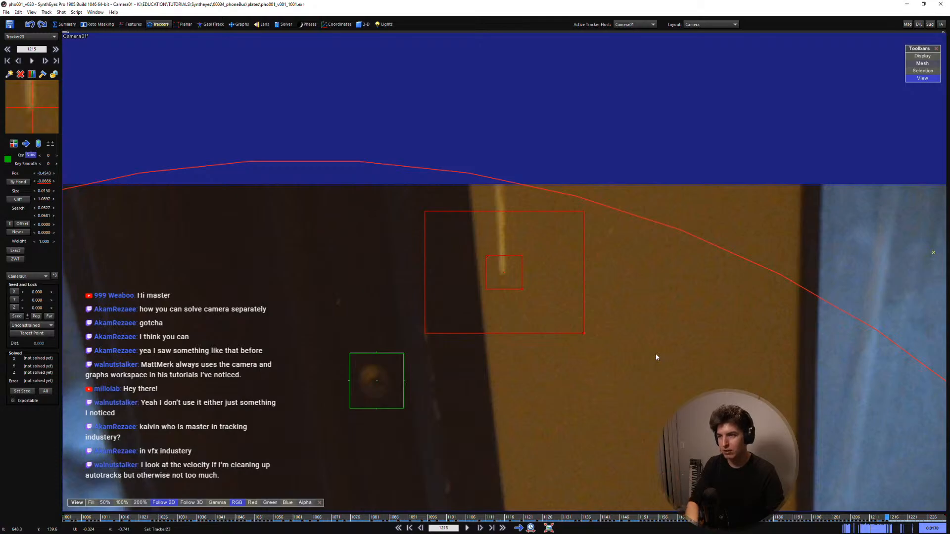
pyautogui.press('d')
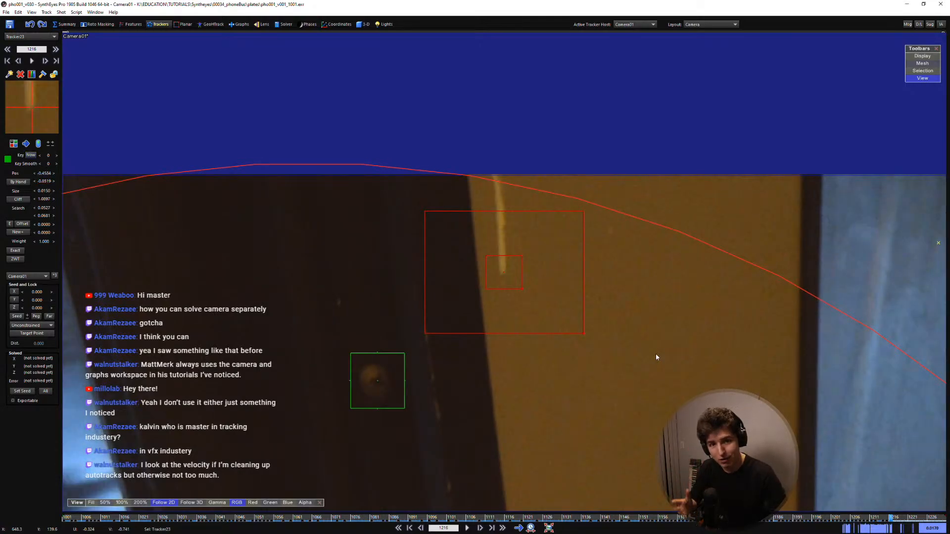
# Recheck Tracker23 around frame 1215 and follow it on the scratch forward to frame 1226
pyautogui.press('d')
pyautogui.press('d')
pyautogui.press('d')
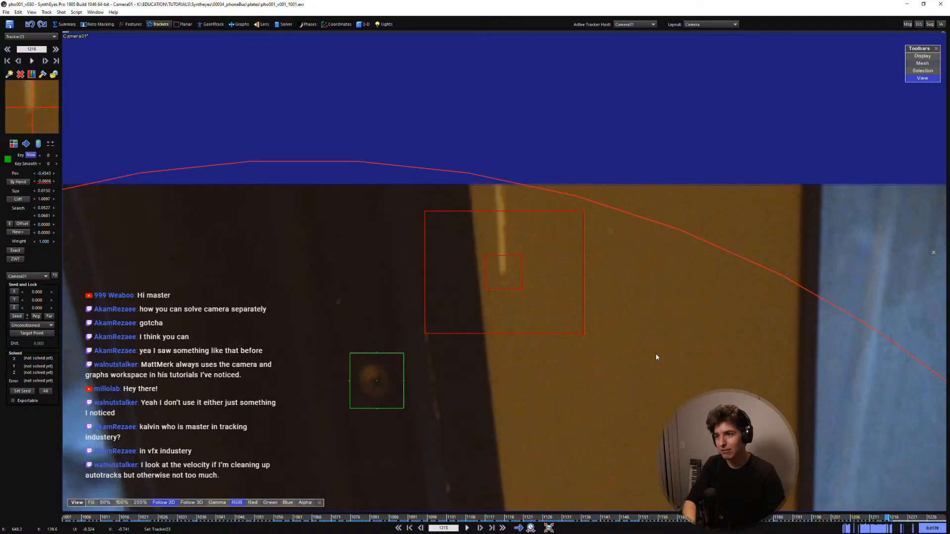
pyautogui.press('d')
pyautogui.press('d')
pyautogui.press('d')
pyautogui.press('d')
pyautogui.press('d')
pyautogui.press('d')
pyautogui.press('d')
pyautogui.press('d')
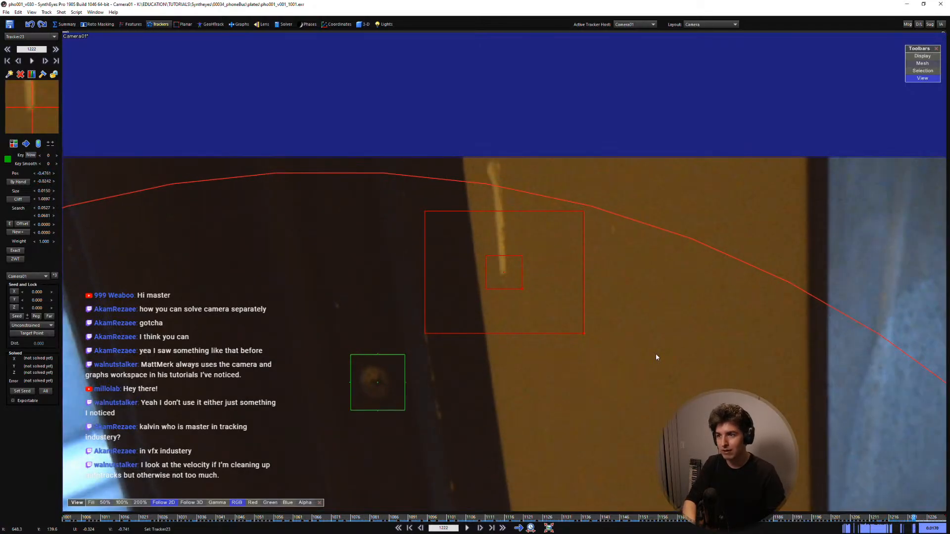
pyautogui.press('d')
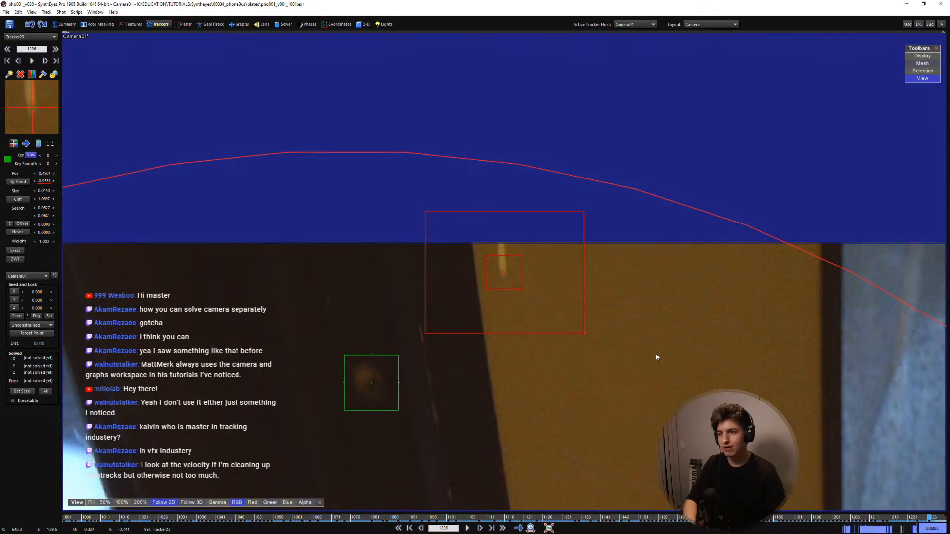
# Undo the last tracker change and compare Tracker23's position between frame 1227 and its neighbouring frames
pyautogui.hotkey('ctrl', 'z')
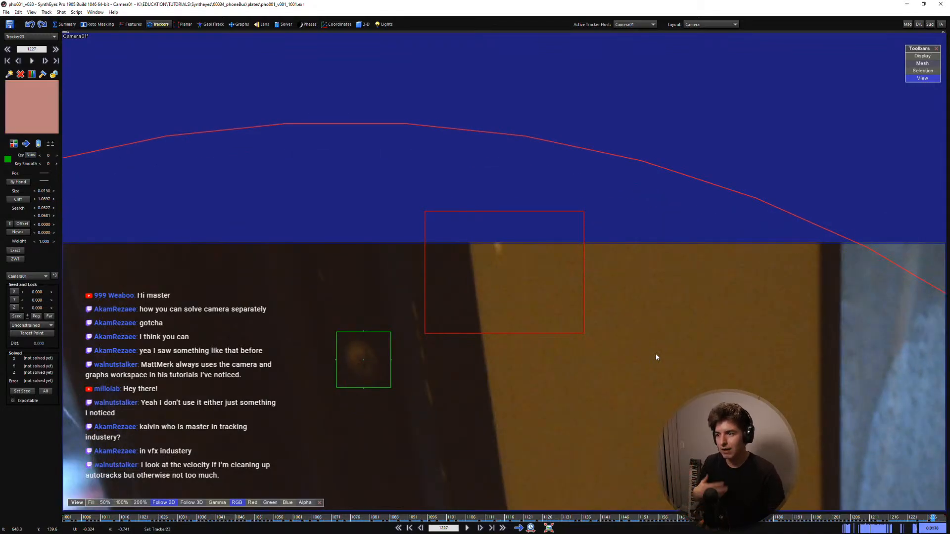
pyautogui.press('d')
pyautogui.press('s')
pyautogui.press('d')
pyautogui.press('s')
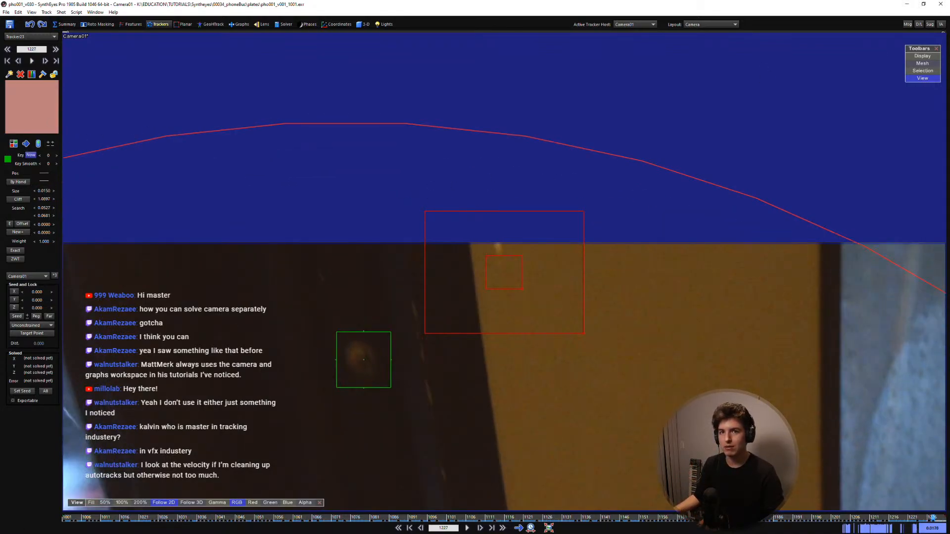
# Reposition Tracker23 onto the end of the scratch at frame 1227 and compare its alignment with the preceding frames
pyautogui.moveTo(32, 107); pyautogui.dragTo(38, 138)
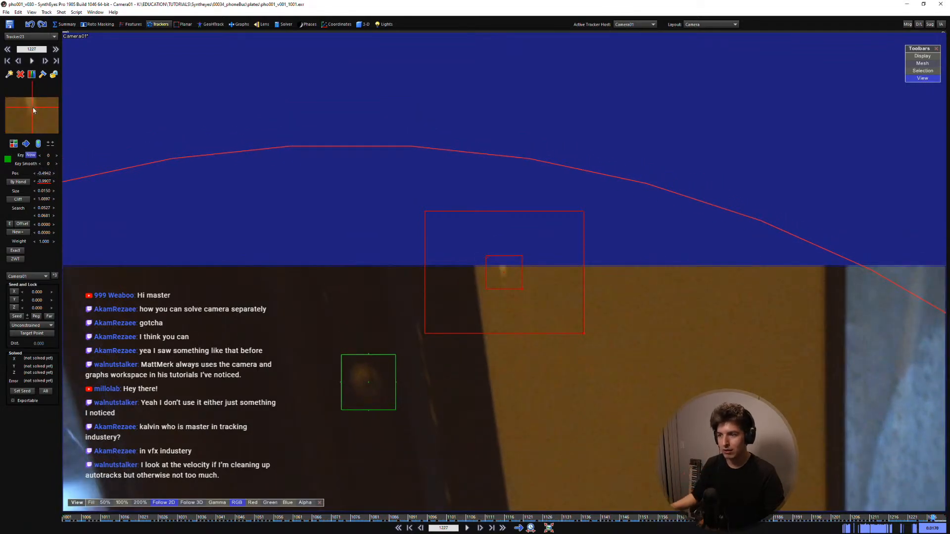
pyautogui.press('s')
pyautogui.press('s')
pyautogui.press('d')
pyautogui.press('d')
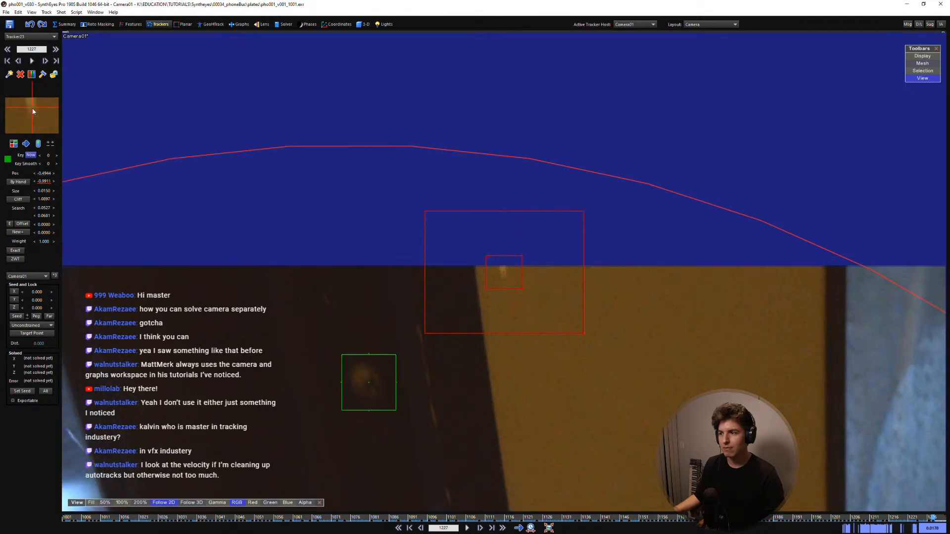
pyautogui.press('d')
# Scrub back through the shot to review Tracker23's path on the scratch, including frames 1094, 1131 and 1153
pyautogui.scroll(-2, 313, 239)
pyautogui.press('s')
pyautogui.press('s')
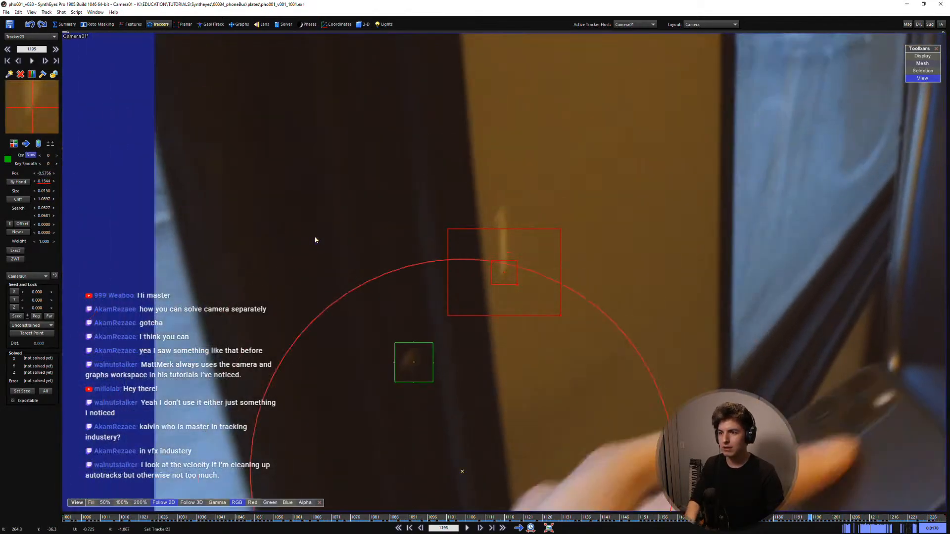
pyautogui.press('s')
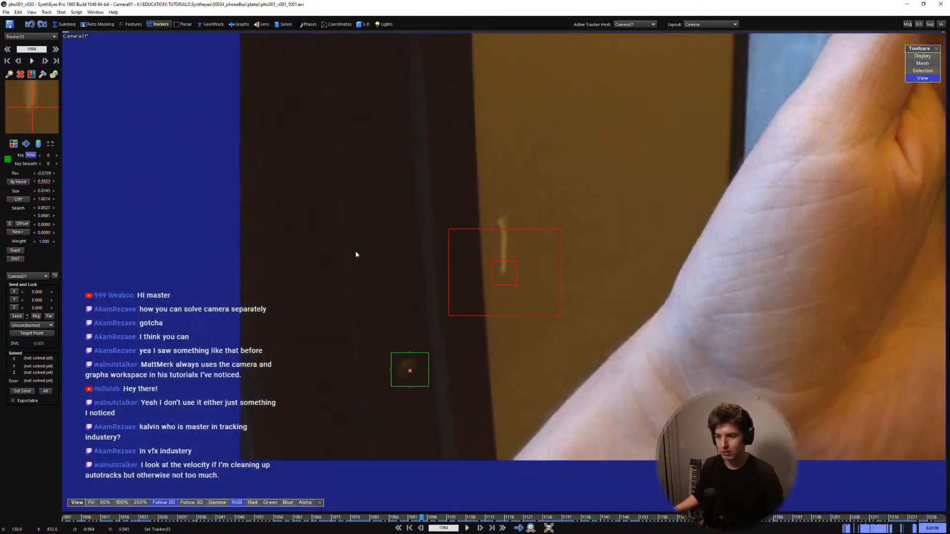
pyautogui.moveTo(368, 521); pyautogui.dragTo(297, 516)
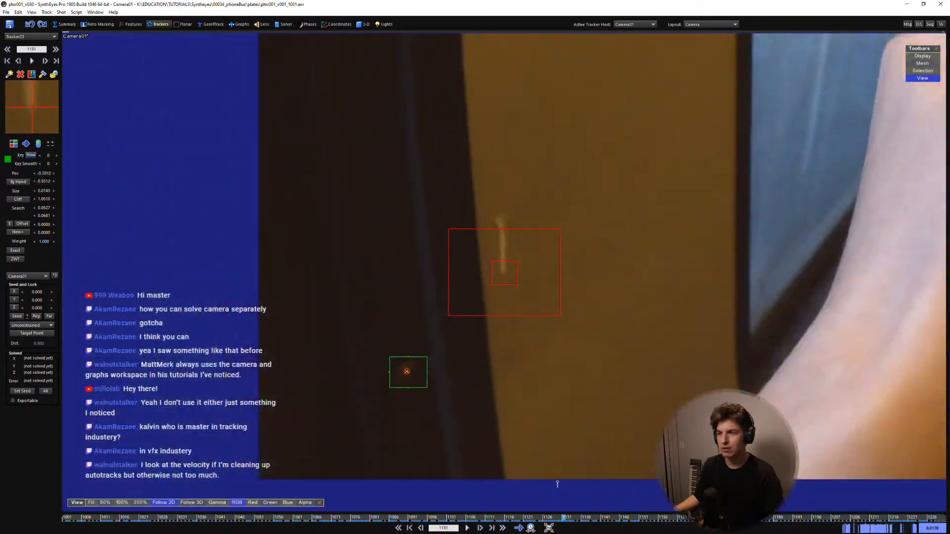
pyautogui.moveTo(292, 470); pyautogui.dragTo(742, 470)
pyautogui.moveTo(742, 517); pyautogui.dragTo(643, 517)
# Bring the whole phone shot with its other trackers into view and lock the finished Tracker23
pyautogui.scroll(-3, 533, 308)
pyautogui.moveTo(533, 308); pyautogui.dragTo(379, 361, button='middle')
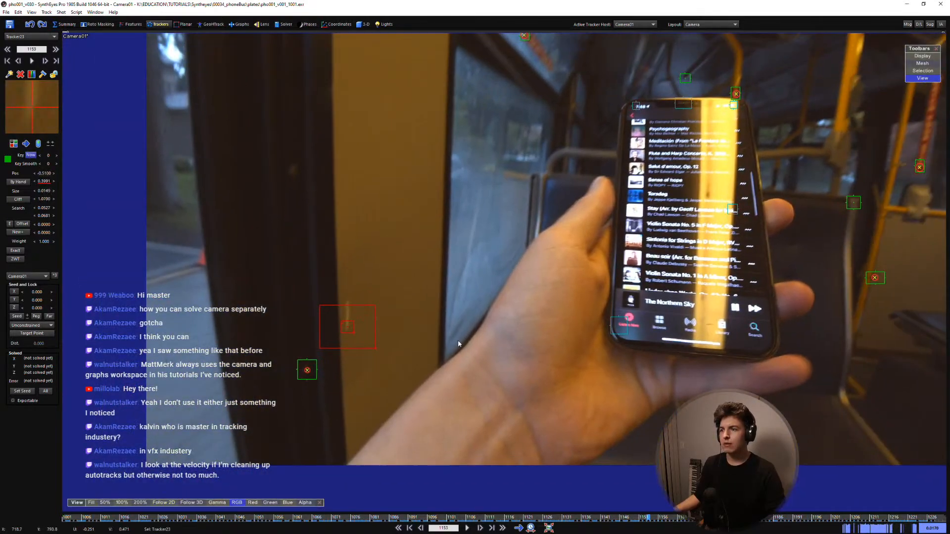
pyautogui.press('d')
pyautogui.press('l')
# Examine the tracker coverage over the full image around frame 1177 and onward to frame 1185
pyautogui.moveTo(624, 515); pyautogui.dragTo(741, 512)
pyautogui.scroll(-5, 556, 301)
pyautogui.scroll(5, 556, 301)
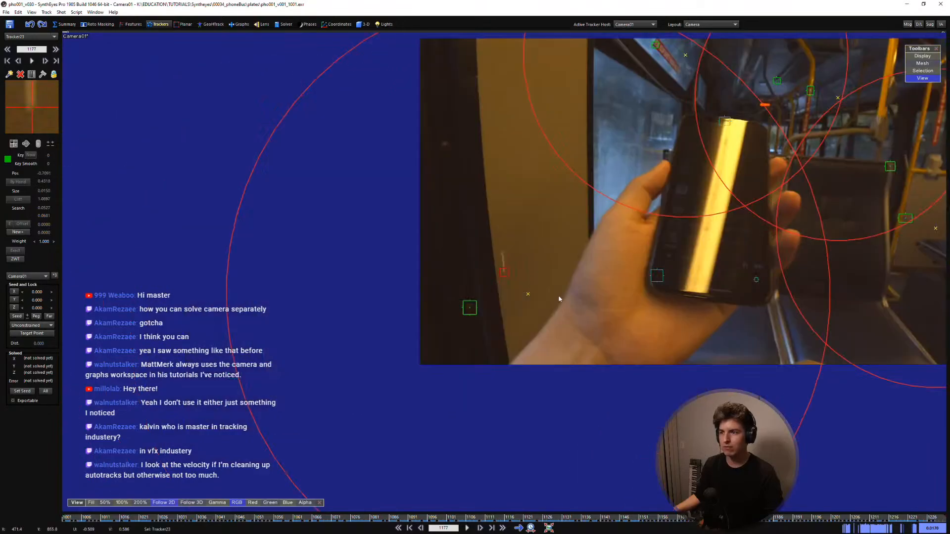
pyautogui.scroll(-3, 556, 302)
pyautogui.scroll(1, 520, 322)
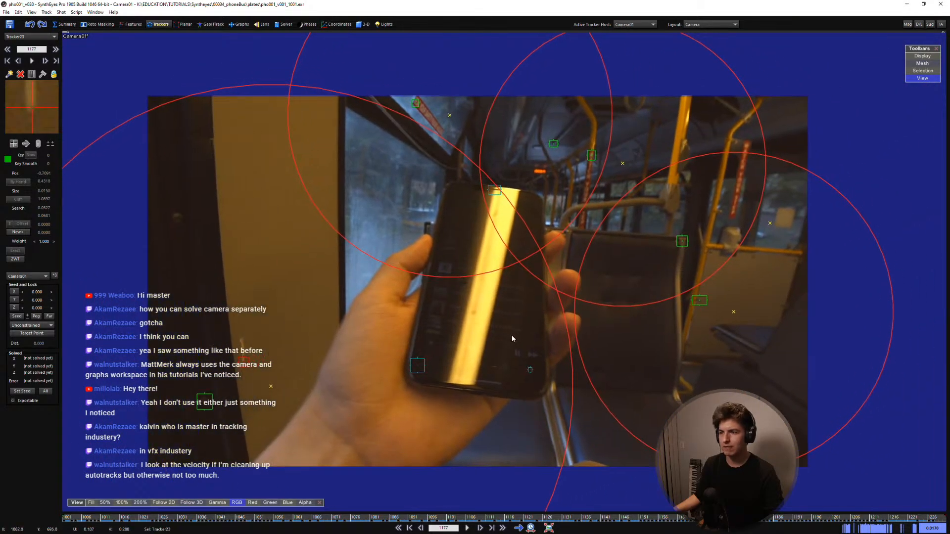
pyautogui.moveTo(648, 520); pyautogui.dragTo(770, 490)
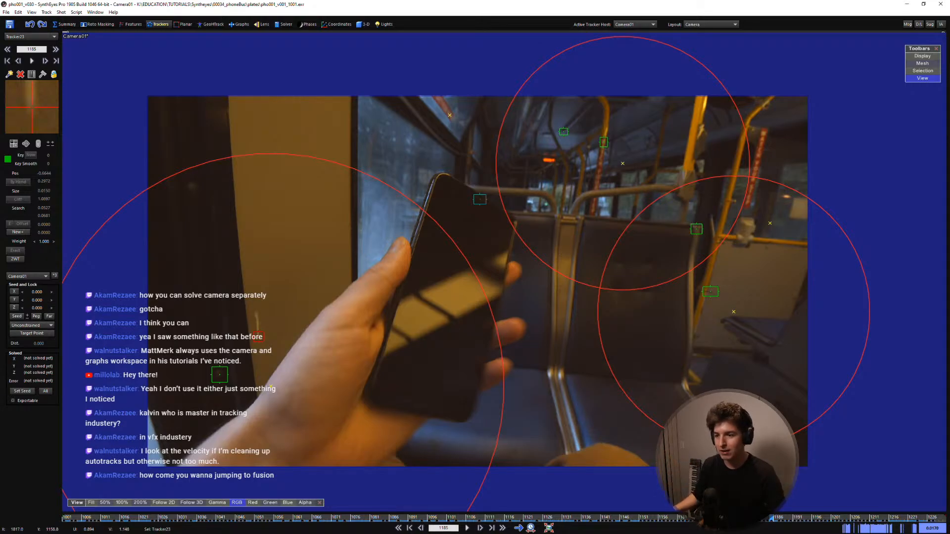
# Scrub between frames 1172 and 1181 to examine the tracker coverage over the whole phone shot
pyautogui.moveTo(770, 519)
pyautogui.mouseDown()
pyautogui.moveTo(843, 519)
pyautogui.moveTo(620, 519)
pyautogui.moveTo(843, 519)
pyautogui.moveTo(697, 519)
pyautogui.moveTo(752, 519)
pyautogui.moveTo(630, 485)
pyautogui.moveTo(747, 485)
pyautogui.moveTo(649, 483)
pyautogui.moveTo(721, 482)
pyautogui.mouseUp()
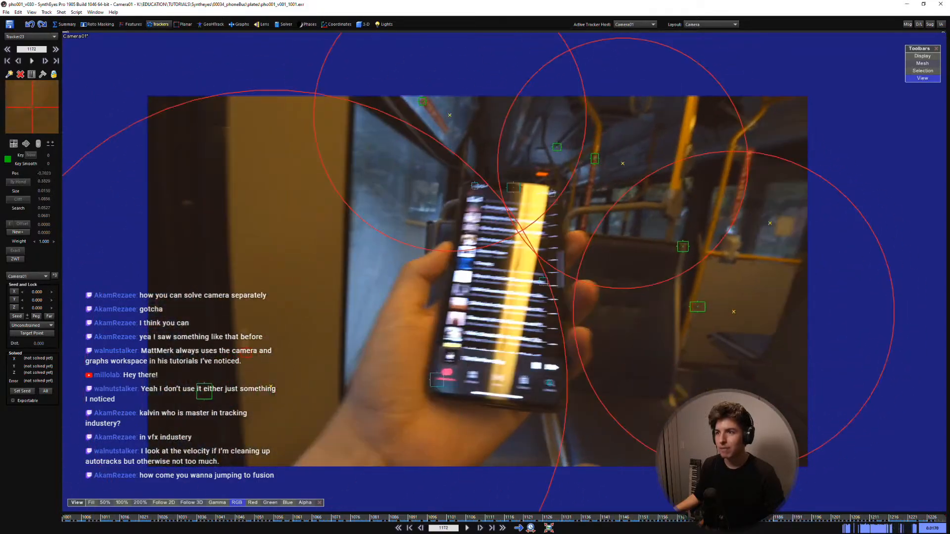
pyautogui.scroll(2, 622, 319)
pyautogui.moveTo(622, 318); pyautogui.dragTo(673, 322, button='middle')
pyautogui.scroll(-1, 674, 297)
pyautogui.moveTo(605, 305); pyautogui.dragTo(605, 302, button='middle')
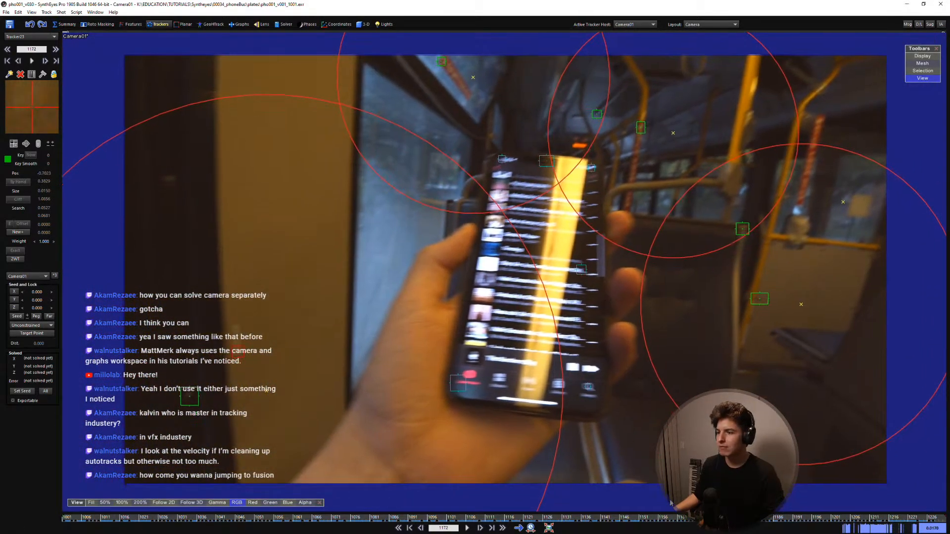
pyautogui.moveTo(721, 519); pyautogui.dragTo(682, 504)
pyautogui.scroll(-1, 608, 404)
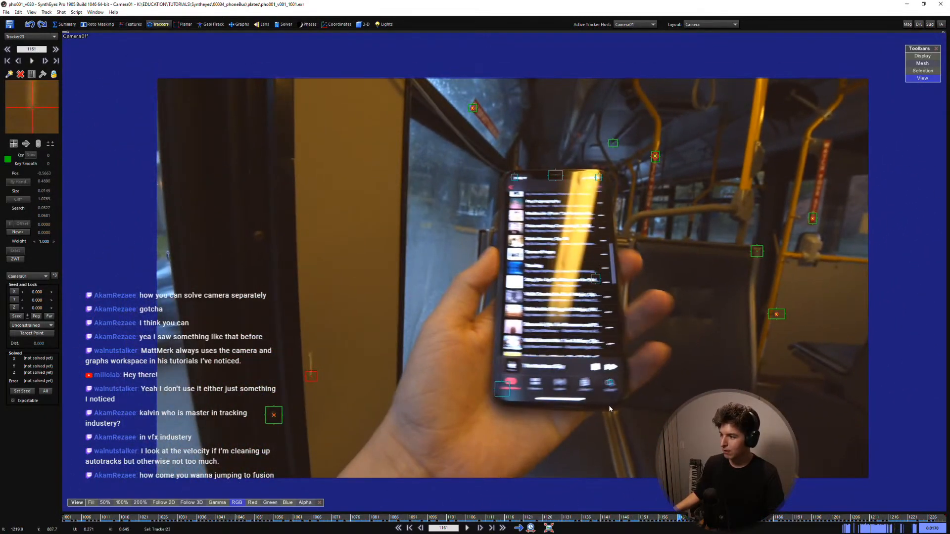
pyautogui.moveTo(598, 394); pyautogui.dragTo(579, 385, button='middle')
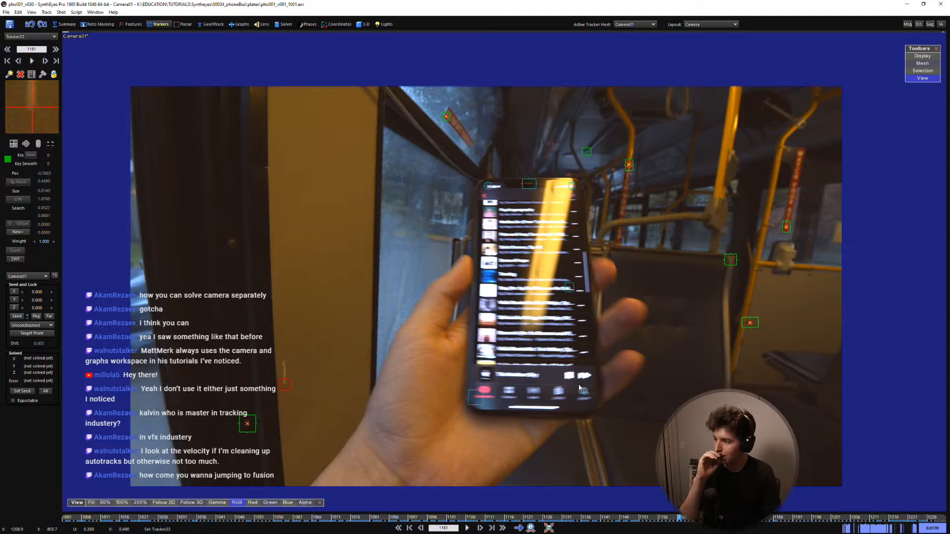
# Go through the frames around 1173 to 1177 one by one to check how the trackers hold during the fast motion
pyautogui.press('d')
pyautogui.press('d')
pyautogui.press('d')
pyautogui.press('d')
pyautogui.press('d')
pyautogui.press('d')
pyautogui.press('d')
pyautogui.press('d')
pyautogui.press('d')
pyautogui.press('d')
pyautogui.press('d')
pyautogui.press('d')
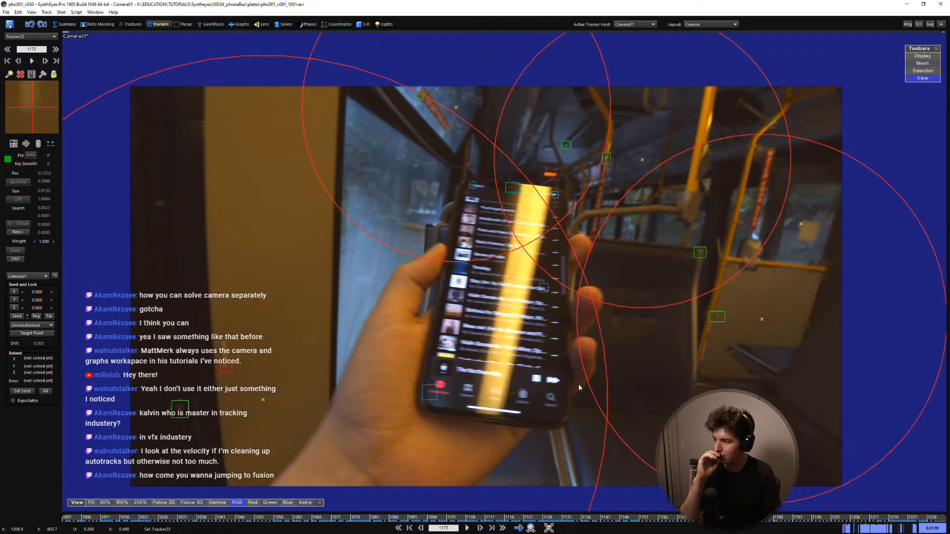
pyautogui.press('d')
pyautogui.press('d')
pyautogui.press('d')
pyautogui.press('d')
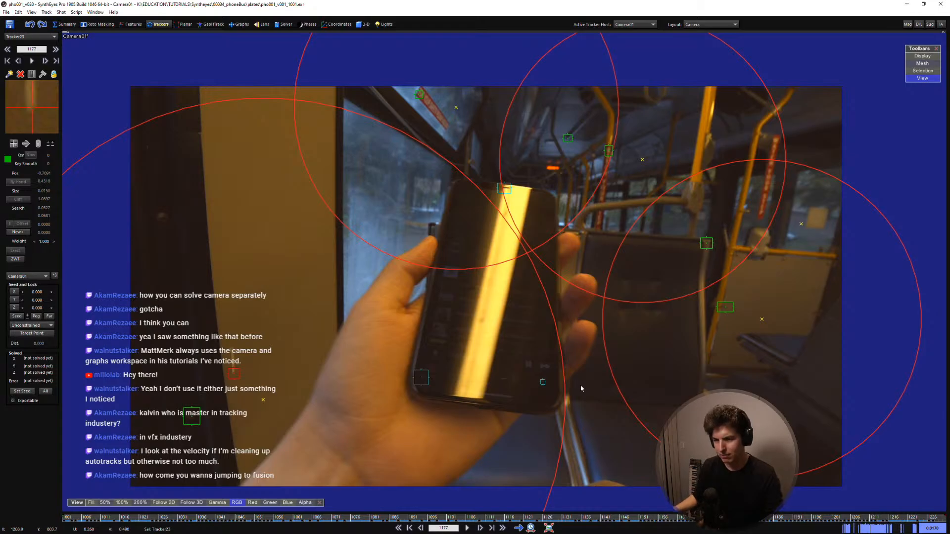
# Keep Tracker23 centred in the view and go backward through the opening frames from 1025 to 1003 to check its path on the scratch
pyautogui.moveTo(620, 517); pyautogui.dragTo(157, 505)
pyautogui.scroll(2, 619, 354)
pyautogui.press('5')
pyautogui.press('s')
pyautogui.press('s')
pyautogui.press('s')
pyautogui.press('s')
pyautogui.press('s')
pyautogui.press('s')
pyautogui.scroll(2, 560, 327)
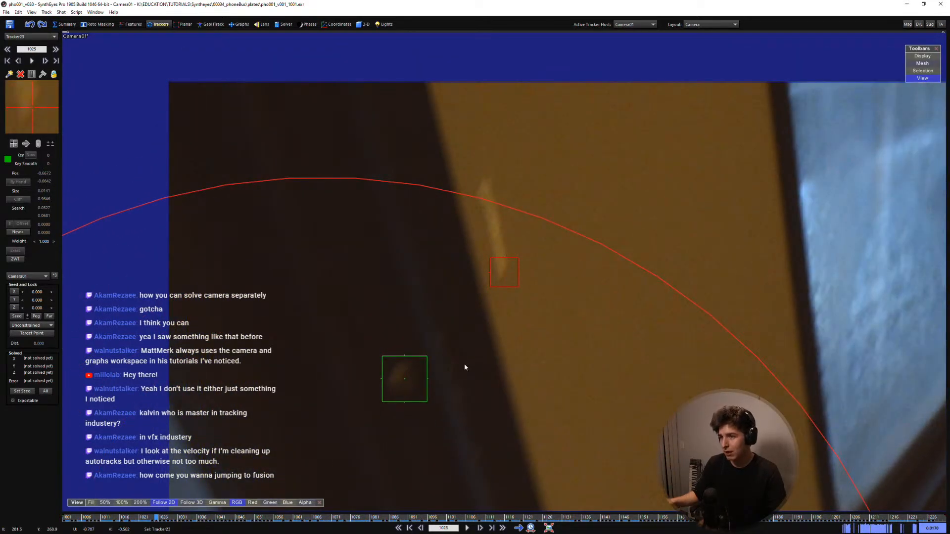
pyautogui.press('s')
pyautogui.press('s')
pyautogui.press('s')
pyautogui.press('s')
pyautogui.press('s')
pyautogui.press('s')
pyautogui.press('s')
pyautogui.press('s')
pyautogui.press('s')
pyautogui.press('s')
pyautogui.press('s')
pyautogui.press('s')
pyautogui.press('s')
pyautogui.press('s')
pyautogui.press('s')
pyautogui.press('s')
pyautogui.press('s')
pyautogui.press('s')
pyautogui.press('s')
pyautogui.press('s')
pyautogui.scroll(-2, 472, 367)
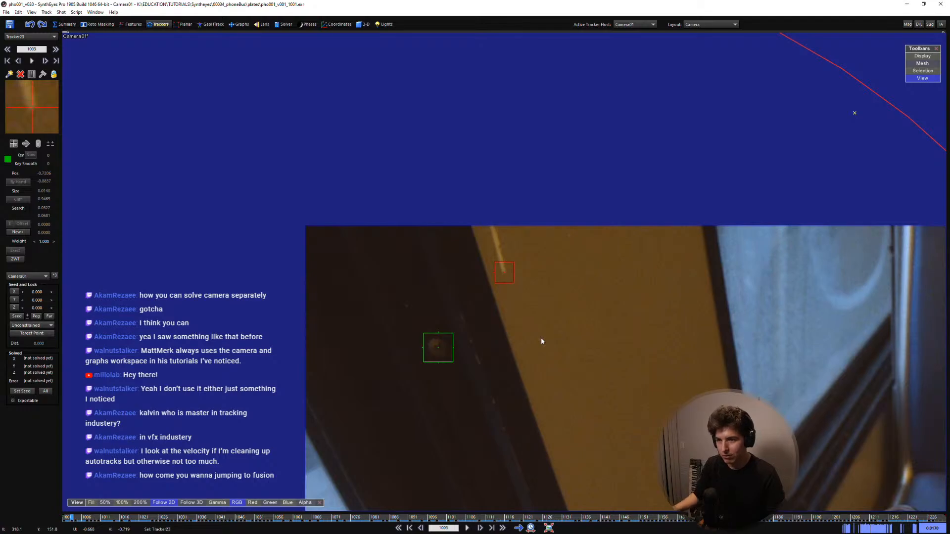
# Go to frame 1152 and bring the whole phone shot with all its trackers into view
pyautogui.moveTo(499, 518); pyautogui.dragTo(644, 512)
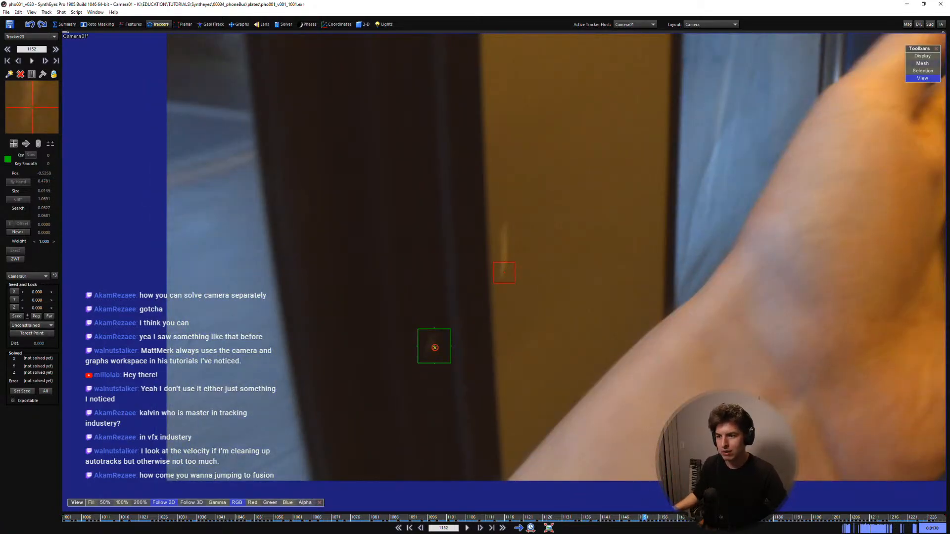
pyautogui.scroll(-4, 607, 358)
pyautogui.moveTo(434, 325); pyautogui.dragTo(419, 386, button='middle')
pyautogui.scroll(1, 415, 356)
pyautogui.moveTo(477, 376); pyautogui.dragTo(477, 352, button='middle')
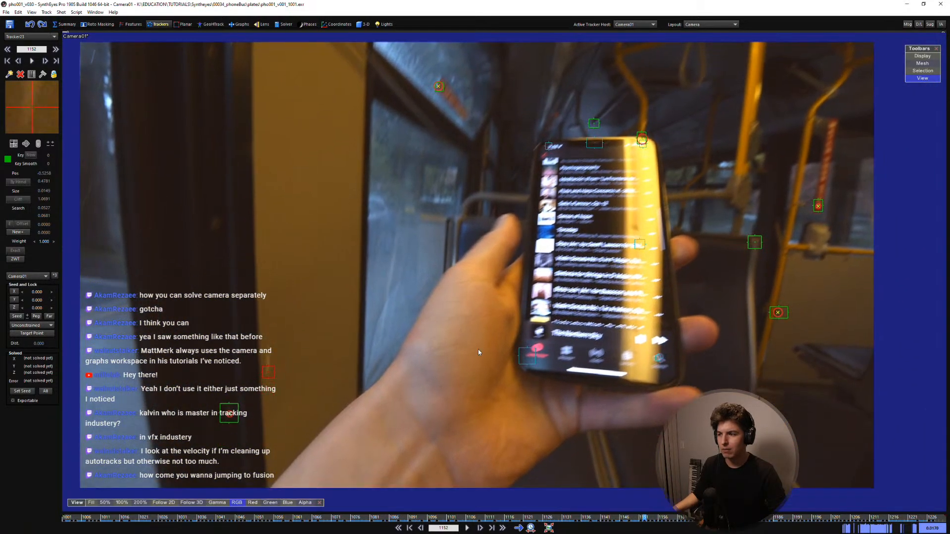
# Play and scrub the shot between frames 1084 and 1164 to examine how the background trackers cover it
pyautogui.moveTo(553, 517); pyautogui.dragTo(563, 398)
pyautogui.moveTo(544, 380); pyautogui.dragTo(535, 382, button='middle')
pyautogui.press('space')
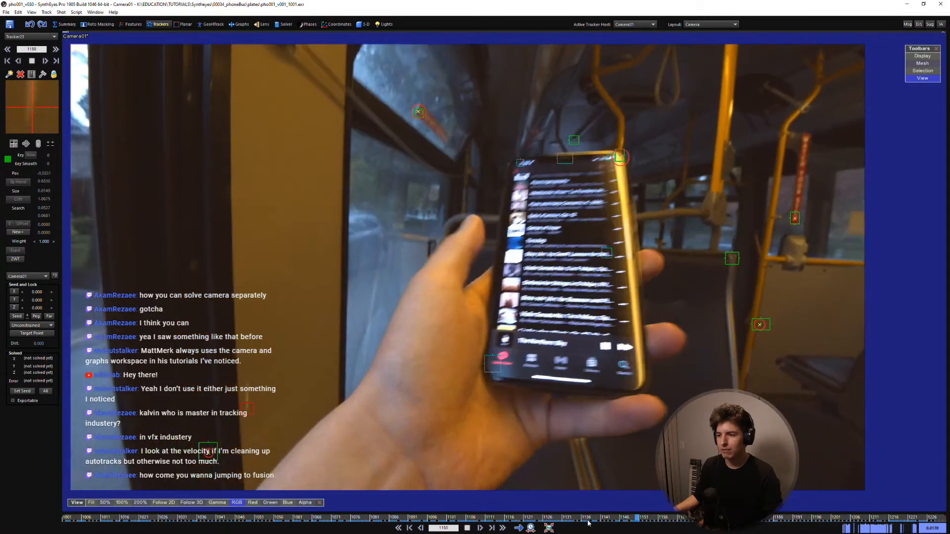
pyautogui.press('space')
pyautogui.moveTo(587, 519); pyautogui.dragTo(693, 519)
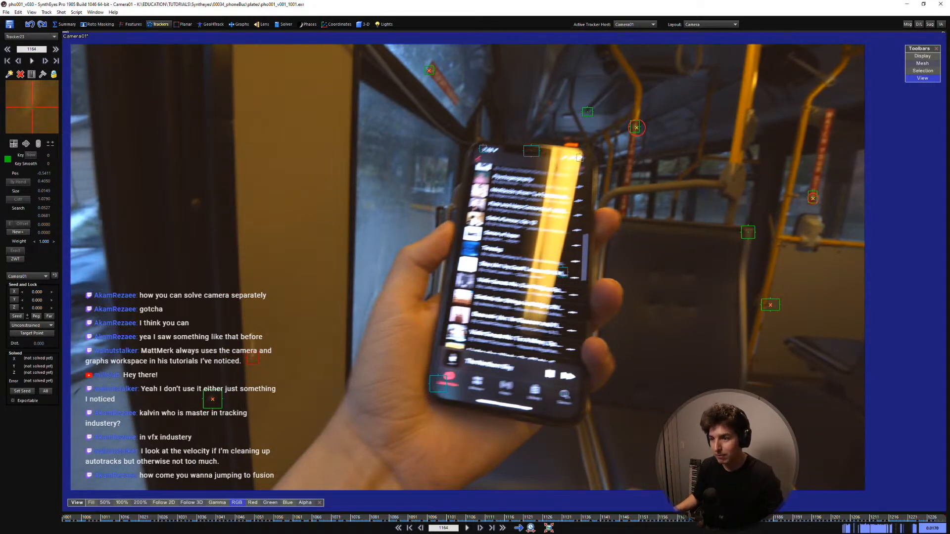
pyautogui.moveTo(679, 520); pyautogui.dragTo(625, 517)
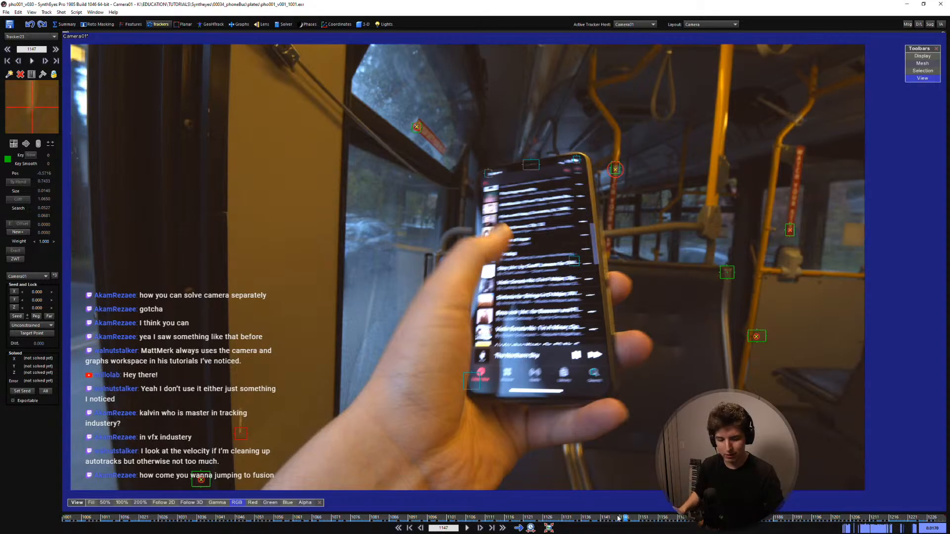
pyautogui.moveTo(619, 519); pyautogui.dragTo(452, 528)
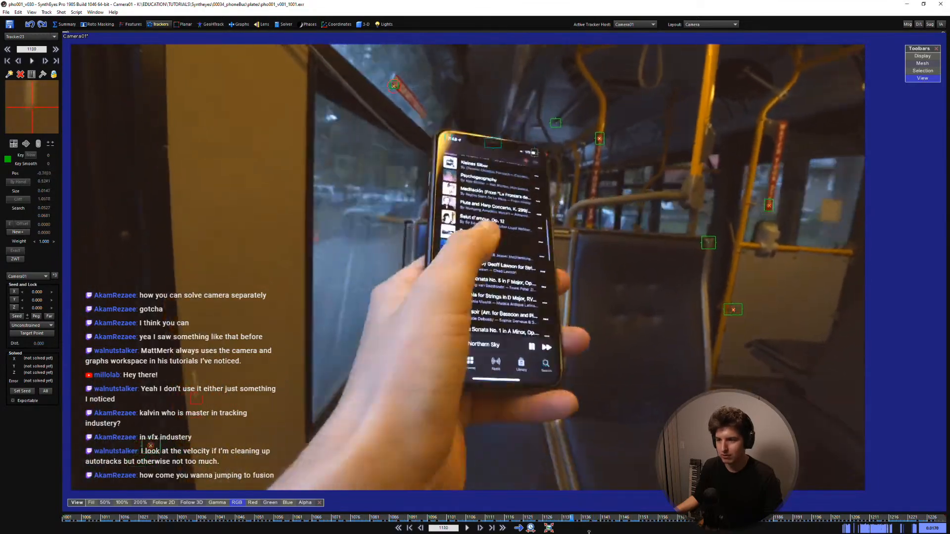
pyautogui.moveTo(588, 533)
pyautogui.mouseDown()
pyautogui.moveTo(715, 532)
pyautogui.moveTo(577, 519)
pyautogui.moveTo(588, 518)
pyautogui.mouseUp()
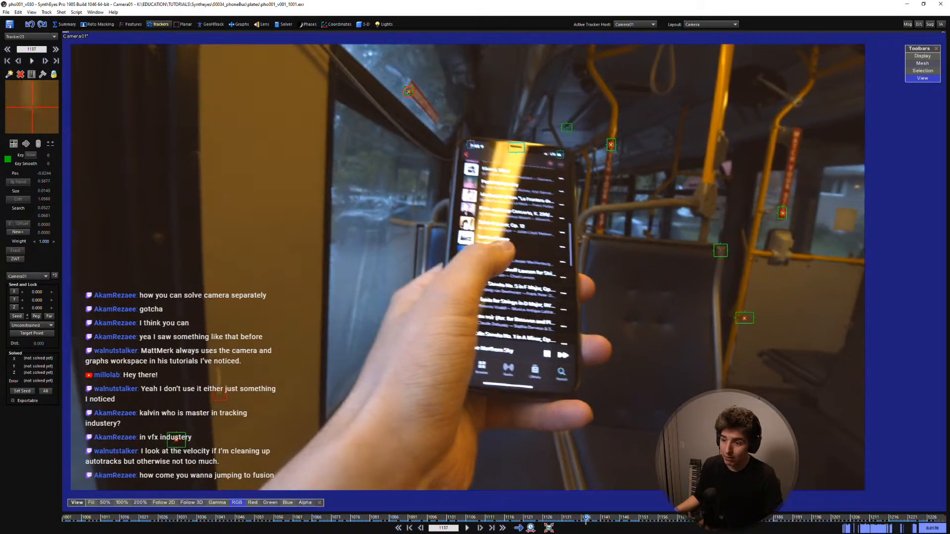
pyautogui.moveTo(564, 518); pyautogui.dragTo(659, 519)
pyautogui.moveTo(629, 518); pyautogui.dragTo(383, 517)
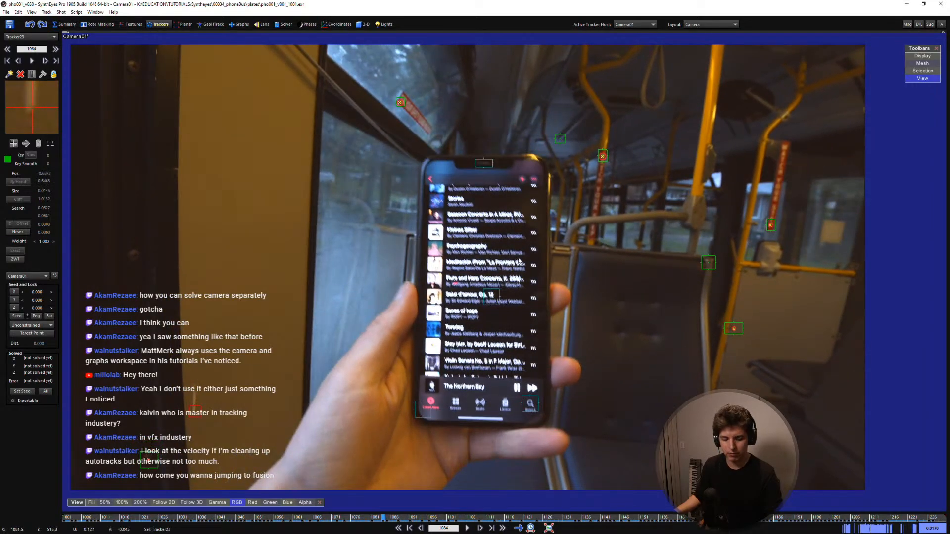
# Decline the branching undo capability and bring up the solver settings for Camera01
pyautogui.hotkey('shift', 'g')
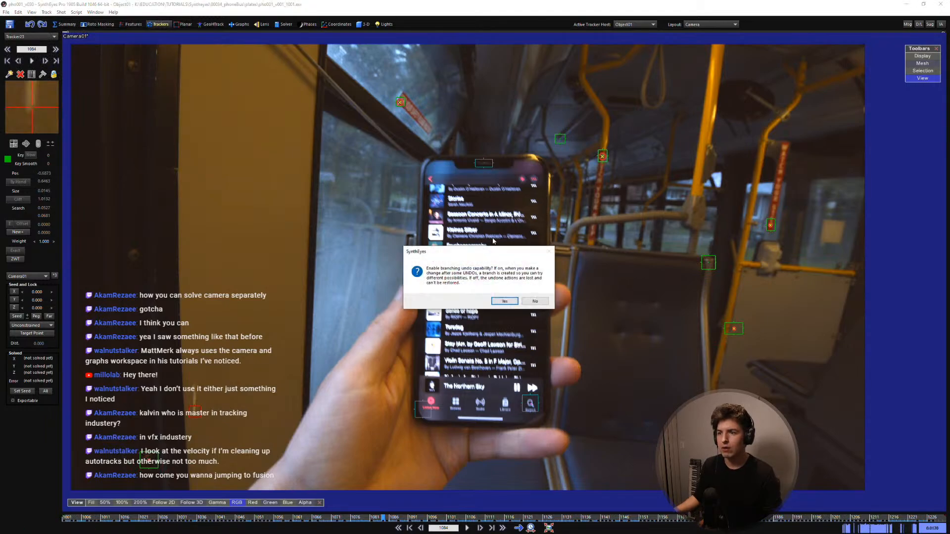
pyautogui.click(535, 301)
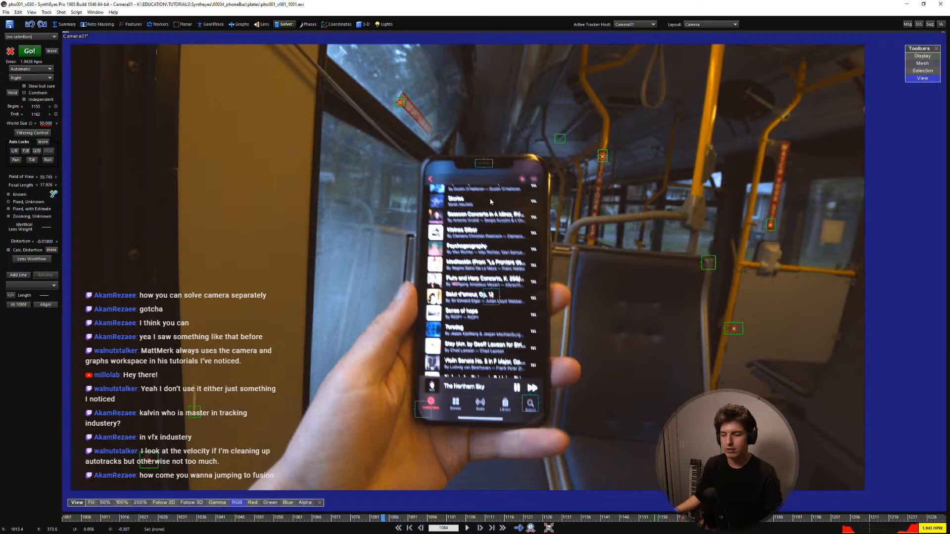
pyautogui.press('+')
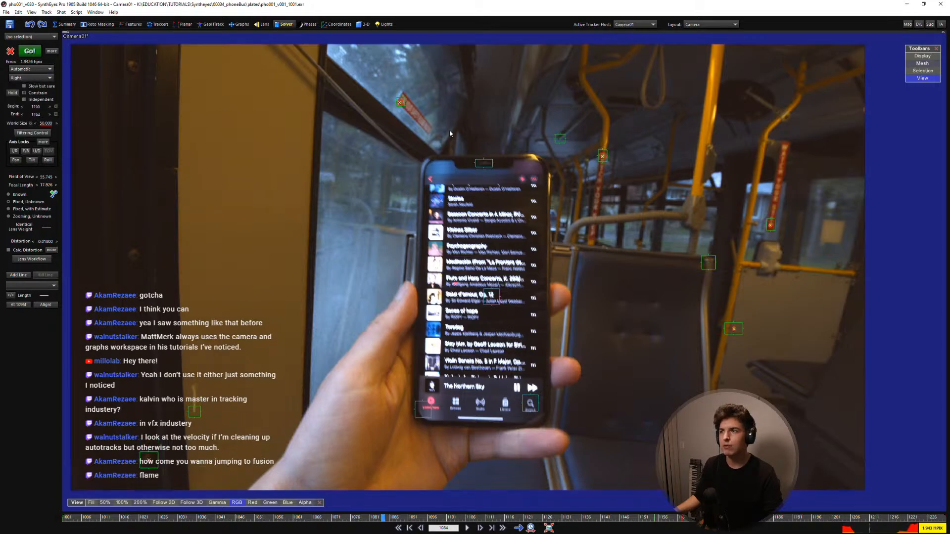
pyautogui.moveTo(521, 295); pyautogui.dragTo(539, 296, button='middle')
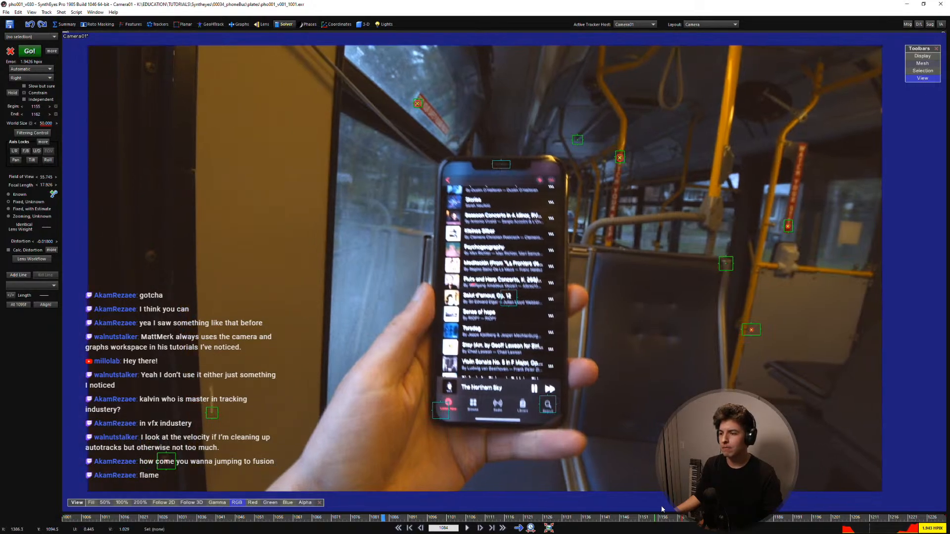
# Create a new camera tracker at frame 1181 on the metal corner between the two seat backs
pyautogui.moveTo(658, 523); pyautogui.dragTo(757, 478)
pyautogui.scroll(5, 595, 204)
pyautogui.press('c')
pyautogui.moveTo(584, 220); pyautogui.dragTo(587, 222)
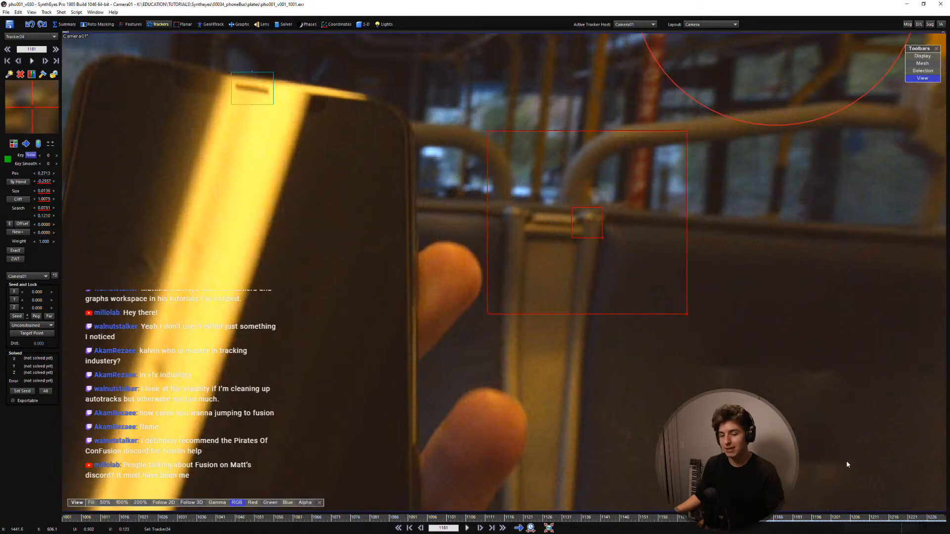
# Track Tracker24 forward frame by frame from frame 1181 to 1202, keeping it centred in the view
pyautogui.press('5')
pyautogui.press('d')
pyautogui.press('d')
pyautogui.press('d')
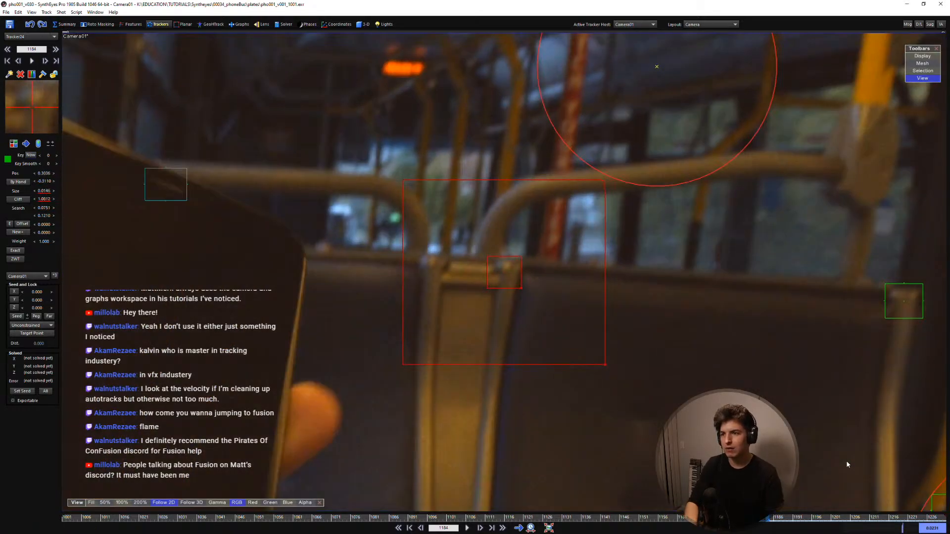
pyautogui.press('d')
pyautogui.press('d')
pyautogui.press('d')
pyautogui.press('d')
pyautogui.press('d')
pyautogui.press('d')
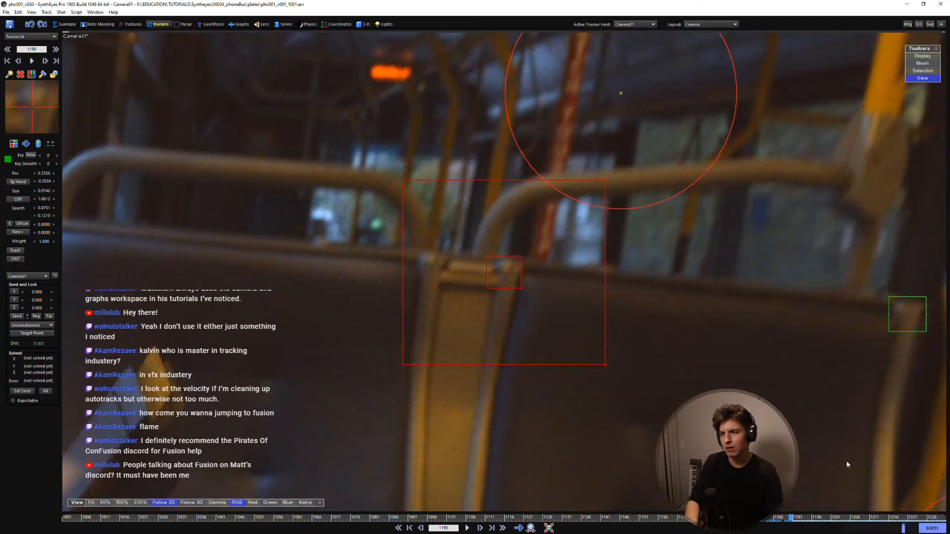
pyautogui.press('d')
pyautogui.press('d')
pyautogui.press('d')
pyautogui.press('d')
pyautogui.press('d')
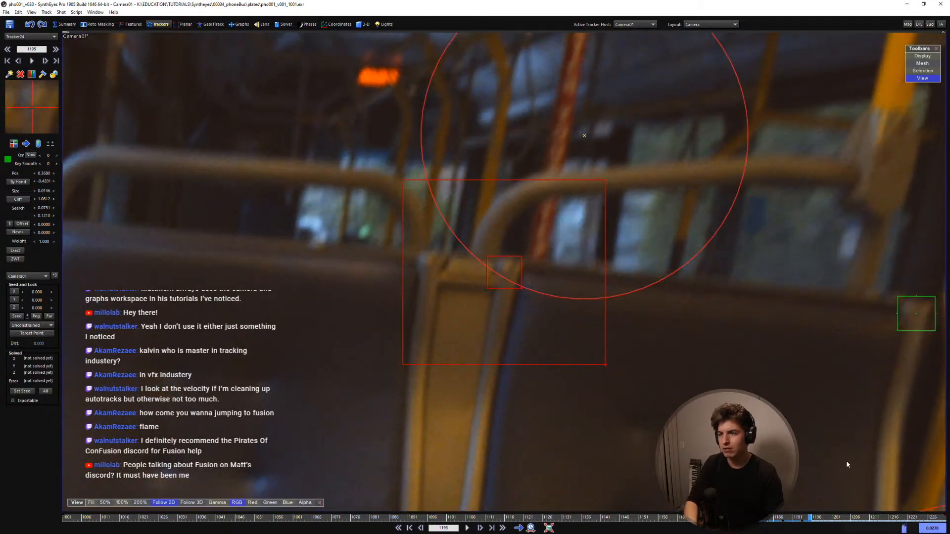
pyautogui.press('d')
pyautogui.press('d')
pyautogui.press('d')
pyautogui.press('d')
pyautogui.press('d')
pyautogui.press('d')
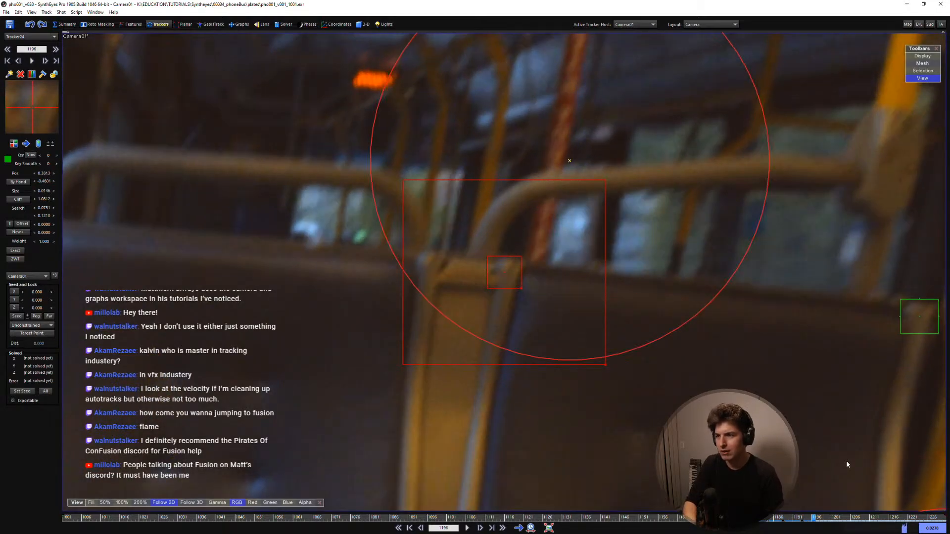
pyautogui.press('s')
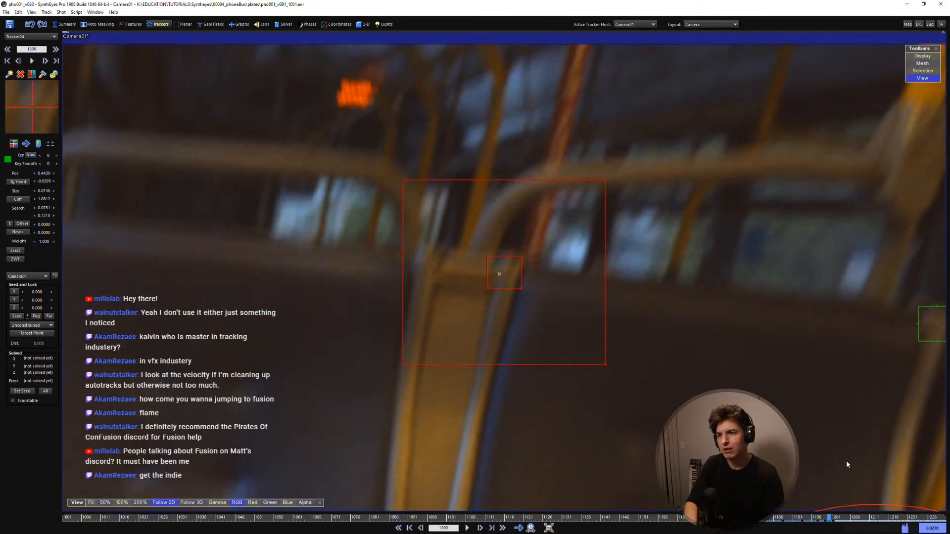
pyautogui.press('d')
pyautogui.press('d')
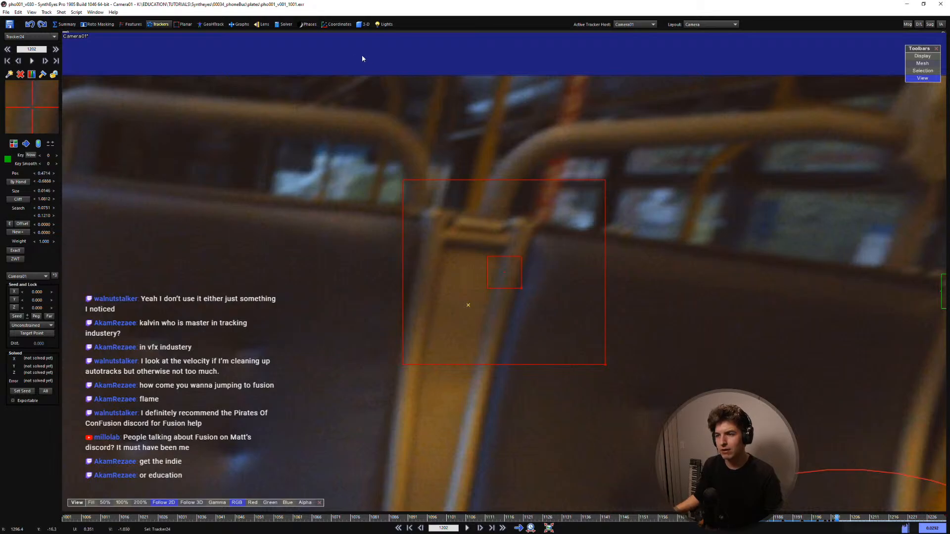
# Reposition Tracker24 onto the seat frame's metal corner across frames 1200 to 1202
pyautogui.press('s')
pyautogui.press('d')
pyautogui.moveTo(10, 119); pyautogui.dragTo(33, 111)
pyautogui.press('s')
pyautogui.press('s')
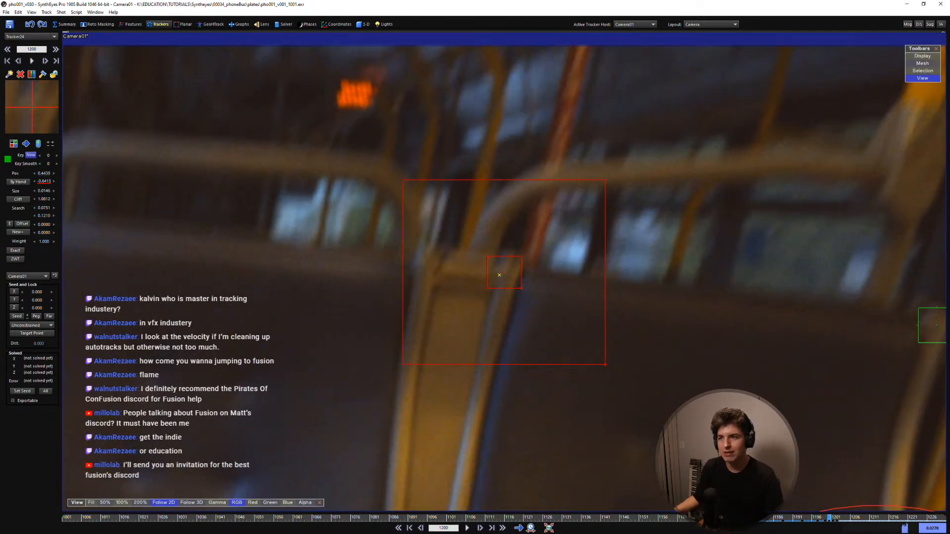
pyautogui.press('d')
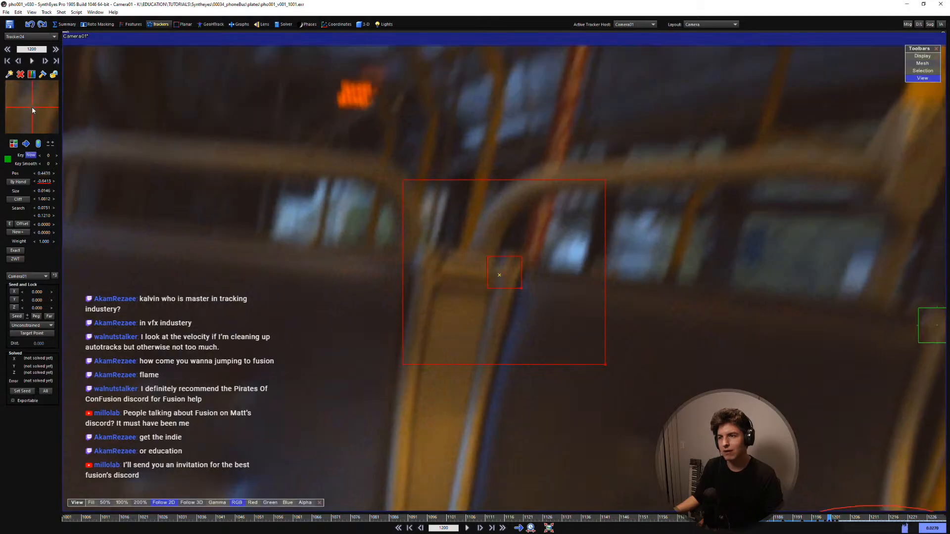
pyautogui.press('d')
pyautogui.press('s')
pyautogui.press('d')
pyautogui.moveTo(32, 103); pyautogui.dragTo(31, 109)
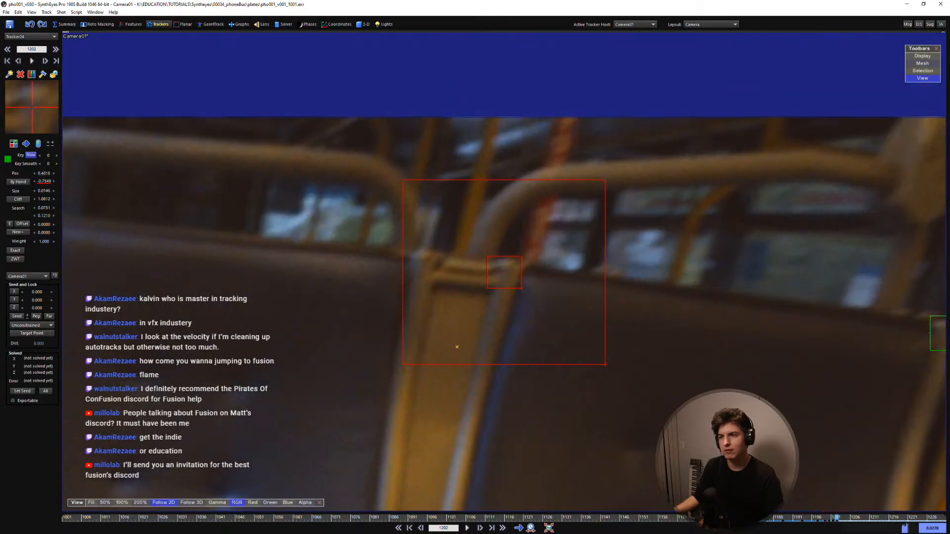
# Compare Tracker24's alignment on the seat corner back and forth between frames 1197 and 1202
pyautogui.press('s')
pyautogui.press('d')
pyautogui.press('s')
pyautogui.press('s')
pyautogui.press('s')
pyautogui.press('s')
pyautogui.press('s')
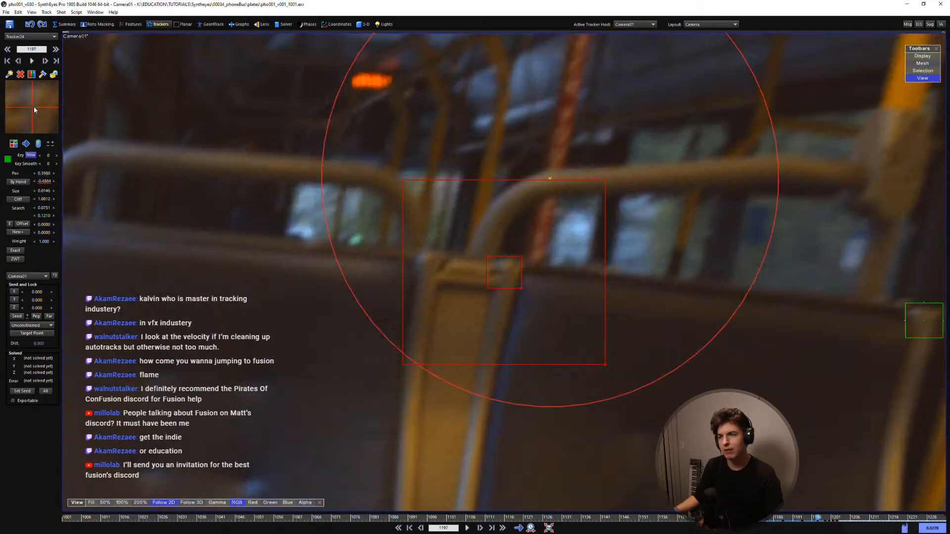
pyautogui.press('d')
pyautogui.press('d')
pyautogui.press('d')
pyautogui.press('d')
pyautogui.press('d')
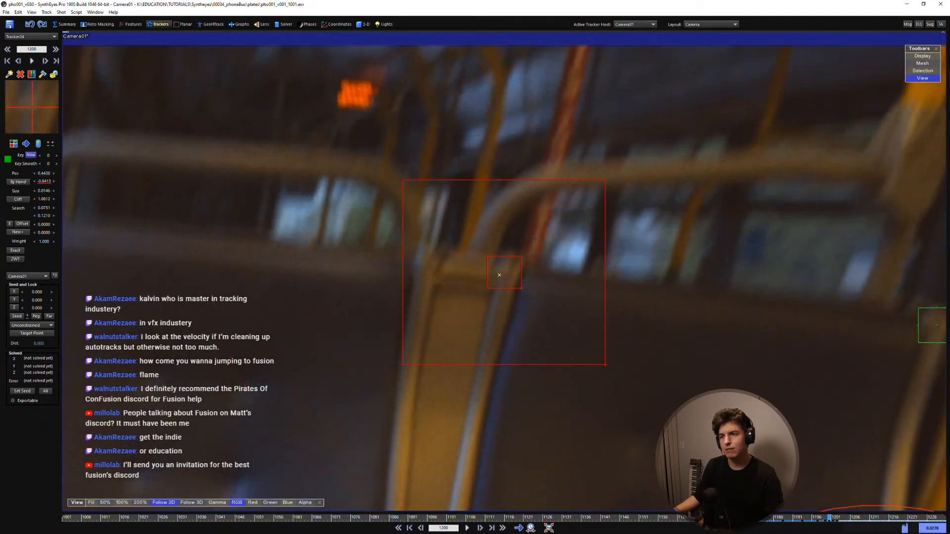
# Continue Tracker24 on the seat corner through frames 1203 and 1204, checking its alignment against the preceding frames
pyautogui.press('d')
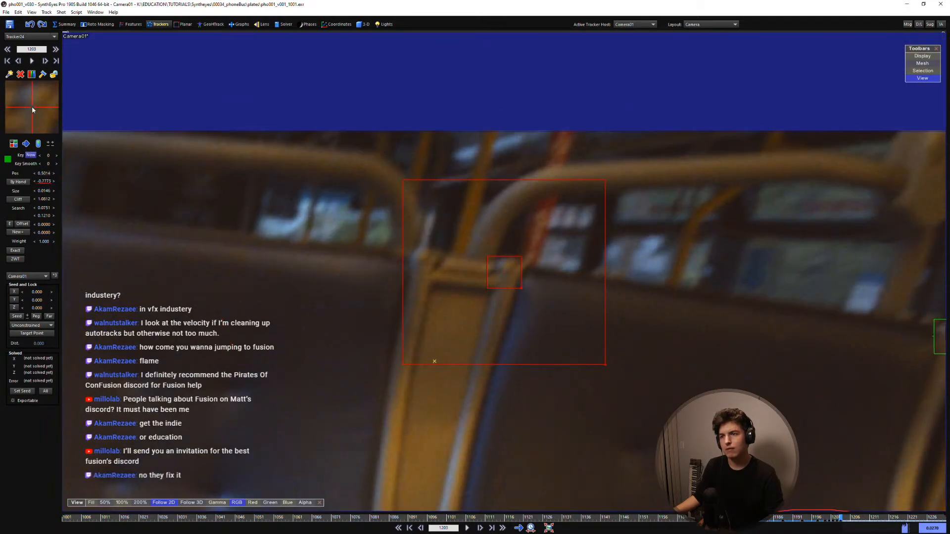
pyautogui.press('d')
pyautogui.press('s')
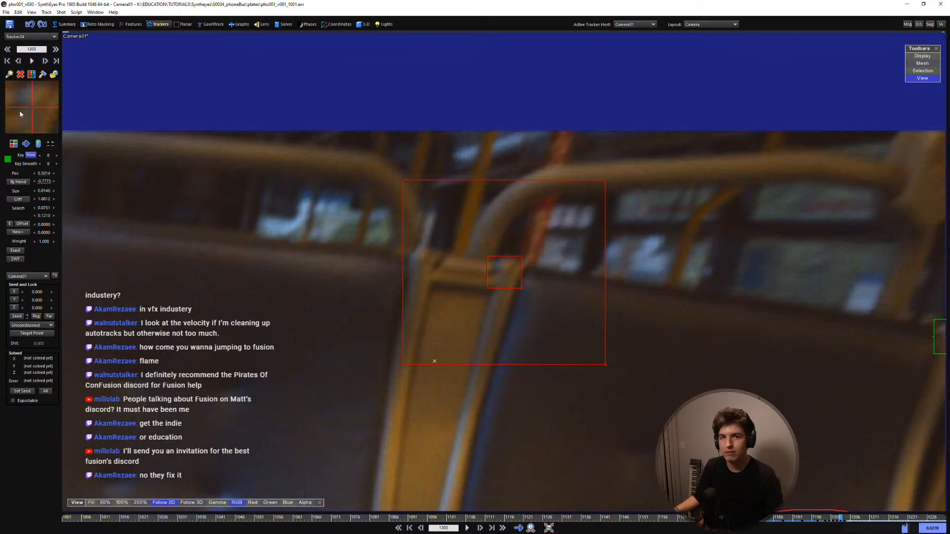
pyautogui.press('s')
pyautogui.press('d')
pyautogui.press('s')
pyautogui.press('s')
pyautogui.press('d')
pyautogui.press('d')
pyautogui.press('d')
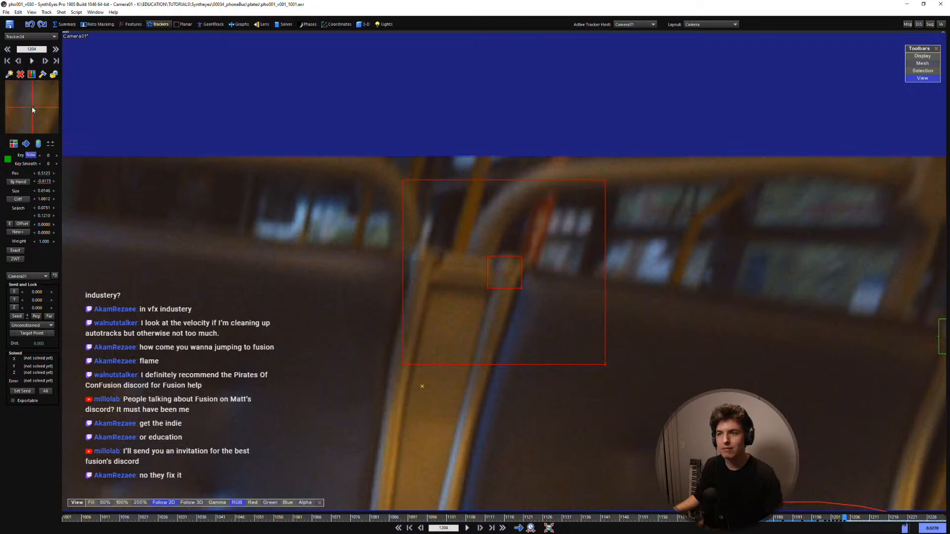
# Realign Tracker24 on the seat corner at frame 1204 and track it forward to frame 1208
pyautogui.moveTo(33, 110); pyautogui.dragTo(29, 109)
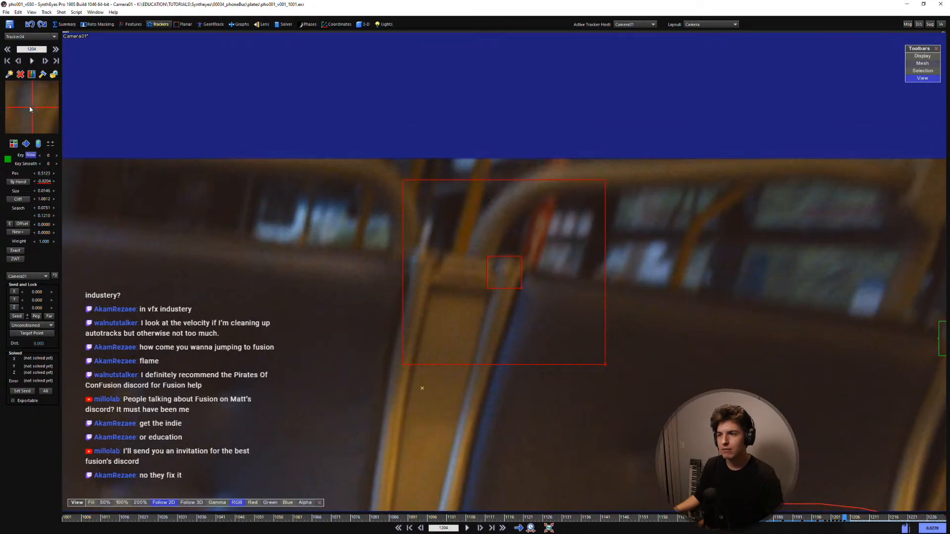
pyautogui.press('d')
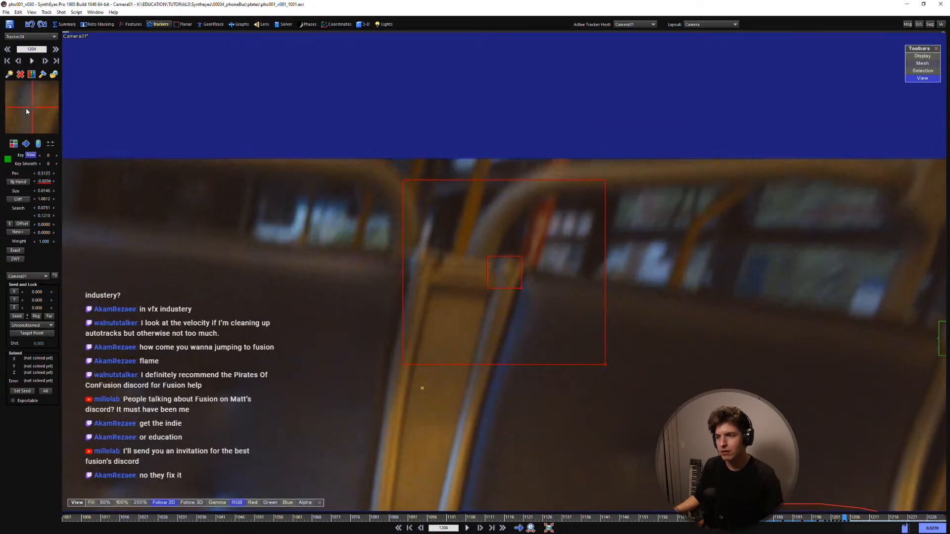
pyautogui.press('d')
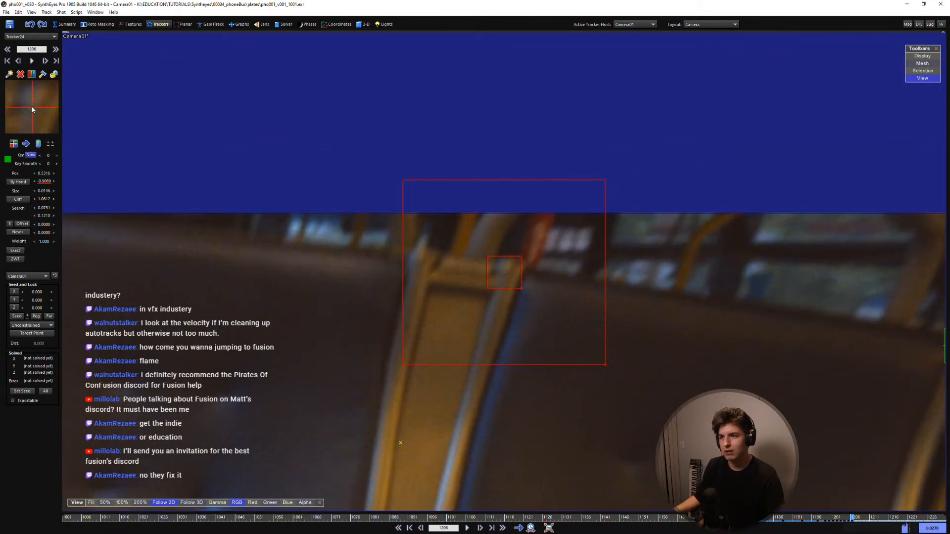
pyautogui.press('d')
pyautogui.press('s')
pyautogui.press('d')
pyautogui.press('d')
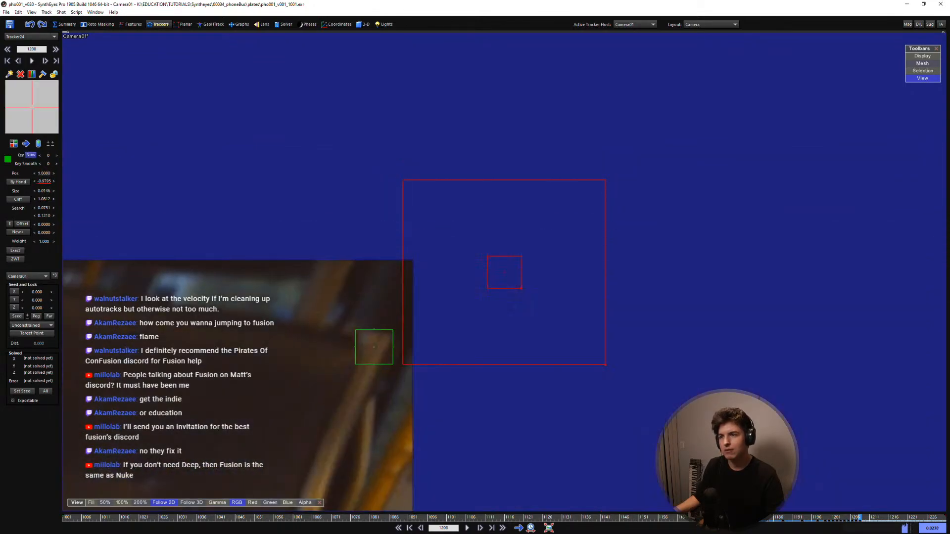
# Step back to recheck Tracker24 and correct its position on the seat corner through frames 1206 to 1208
pyautogui.press('s')
pyautogui.press('s')
pyautogui.press('s')
pyautogui.press('d')
pyautogui.press('d')
pyautogui.press('d')
pyautogui.moveTo(36, 98); pyautogui.dragTo(624, 92)
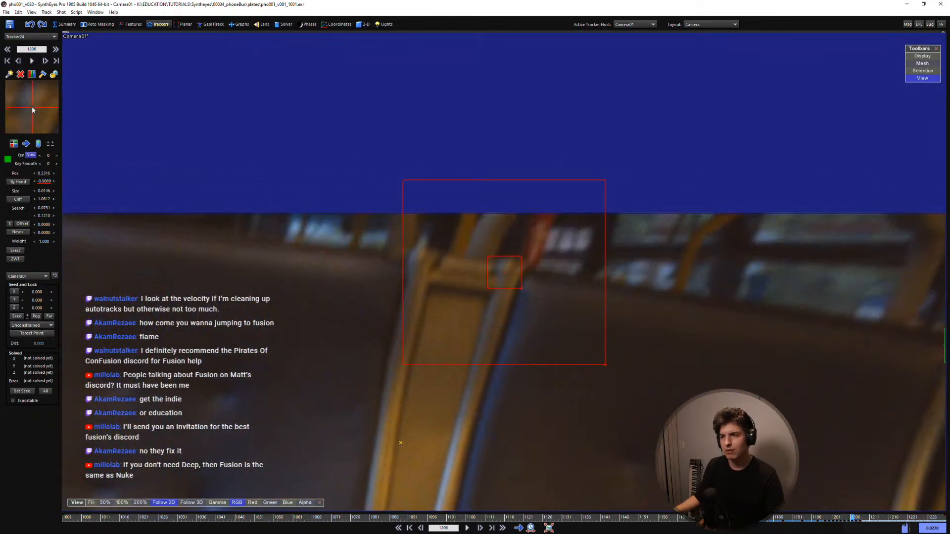
pyautogui.press('d')
pyautogui.press('d')
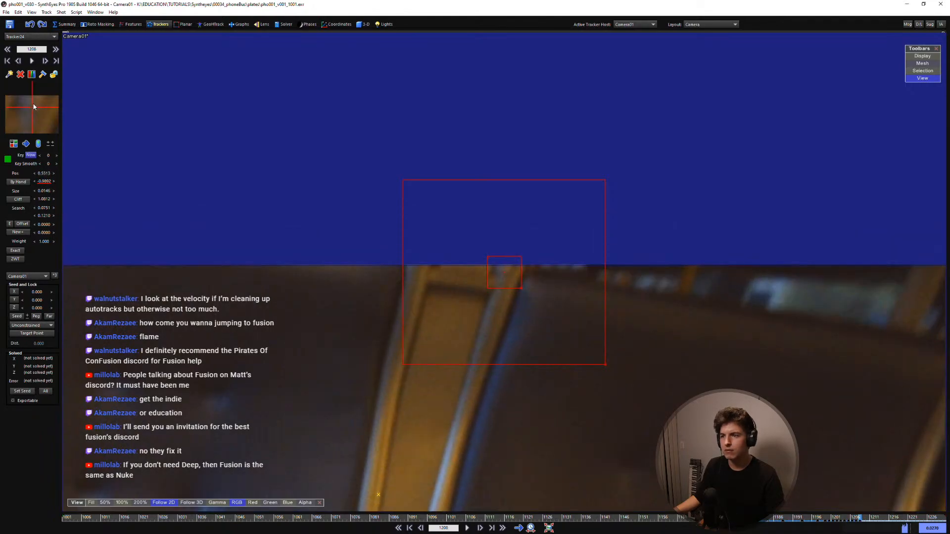
# Examine the end of Tracker24's track around frames 1207 to 1211, near the plate's upper edge
pyautogui.scroll(-2, 399, 290)
pyautogui.press('s')
pyautogui.press('d')
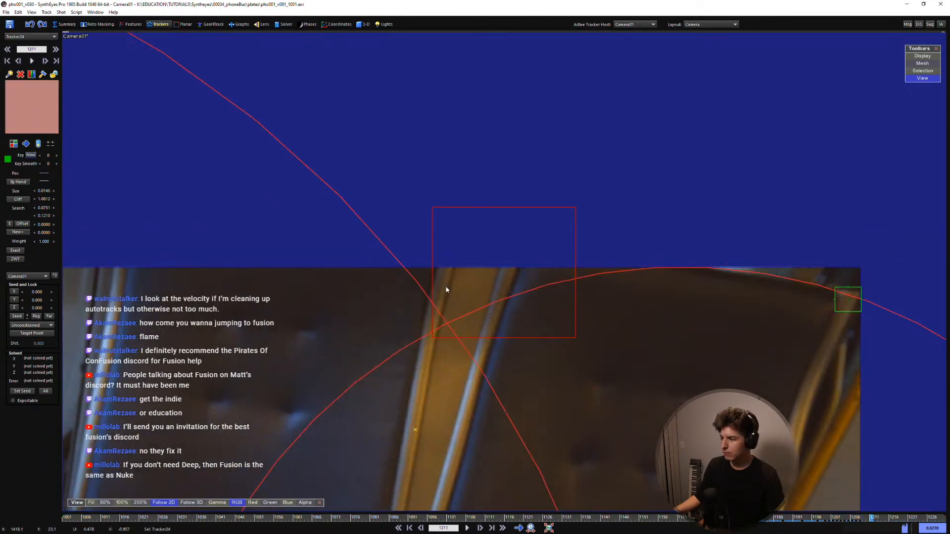
pyautogui.press('s')
pyautogui.press('s')
pyautogui.press('s')
pyautogui.press('d')
pyautogui.press('d')
pyautogui.press('d')
pyautogui.press('d')
pyautogui.press('d')
pyautogui.press('d')
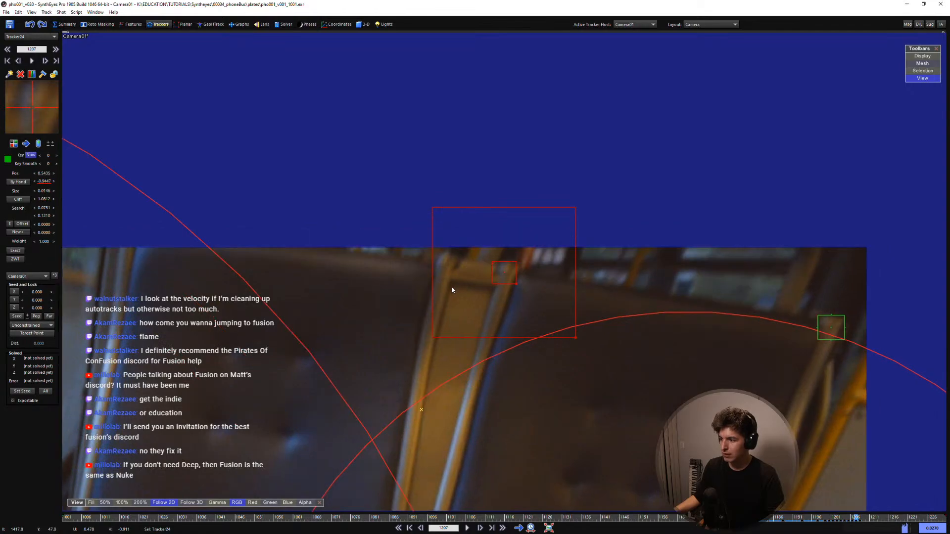
# Review Tracker24's alignment on the seat corner back and forth through frames 1188 to 1207
pyautogui.press('s')
pyautogui.press('s')
pyautogui.press('s')
pyautogui.press('s')
pyautogui.press('s')
pyautogui.press('s')
pyautogui.press('s')
pyautogui.press('s')
pyautogui.press('s')
pyautogui.press('s')
pyautogui.press('s')
pyautogui.press('s')
pyautogui.press('s')
pyautogui.press('s')
pyautogui.press('s')
pyautogui.press('s')
pyautogui.press('s')
pyautogui.press('s')
pyautogui.press('s')
pyautogui.press('s')
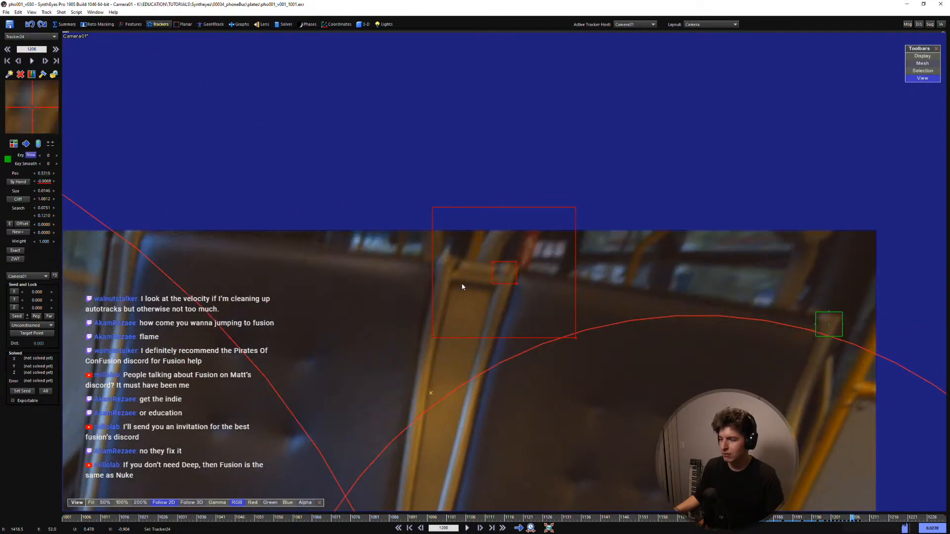
pyautogui.press('s')
pyautogui.press('s')
pyautogui.press('s')
pyautogui.press('s')
pyautogui.press('s')
pyautogui.press('s')
pyautogui.press('s')
pyautogui.press('s')
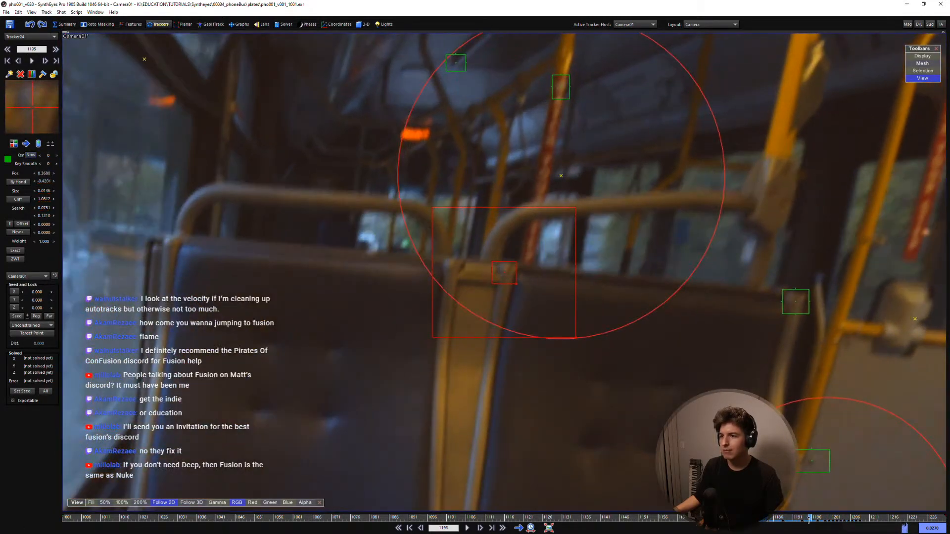
pyautogui.press('d')
pyautogui.press('d')
pyautogui.press('d')
pyautogui.press('d')
pyautogui.press('d')
pyautogui.press('d')
pyautogui.press('d')
pyautogui.press('d')
pyautogui.press('d')
pyautogui.press('d')
pyautogui.press('d')
pyautogui.press('d')
pyautogui.press('d')
pyautogui.press('d')
pyautogui.press('d')
pyautogui.press('d')
pyautogui.press('d')
pyautogui.press('d')
pyautogui.press('d')
pyautogui.press('d')
pyautogui.press('s')
pyautogui.press('s')
pyautogui.press('s')
pyautogui.press('s')
pyautogui.press('s')
pyautogui.press('s')
pyautogui.press('s')
pyautogui.press('s')
pyautogui.press('s')
pyautogui.press('s')
pyautogui.press('s')
pyautogui.press('s')
pyautogui.press('s')
pyautogui.press('s')
pyautogui.press('s')
pyautogui.press('s')
pyautogui.press('s')
pyautogui.press('s')
pyautogui.press('s')
pyautogui.press('s')
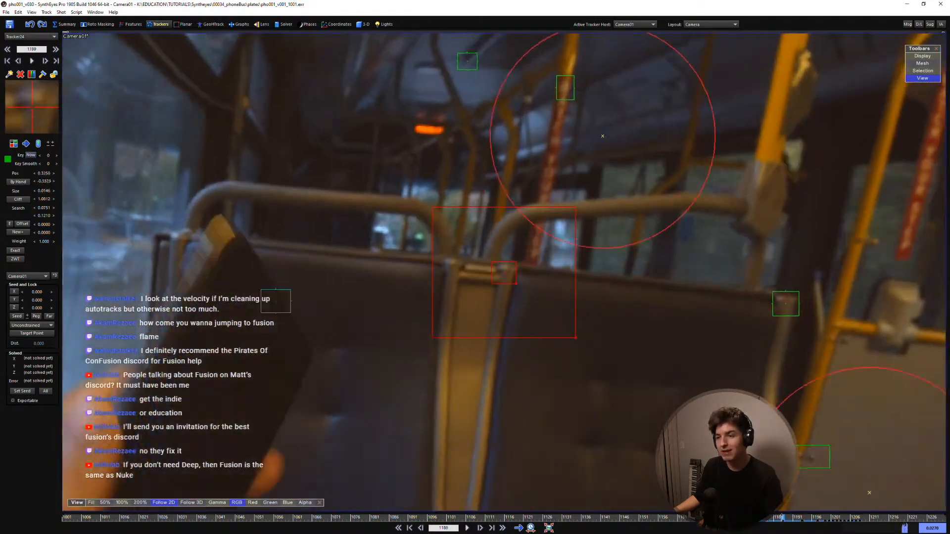
# Switch to backward tracking and step Tracker24 back from frame 1181 to 1176
pyautogui.press('d')
pyautogui.press('d')
pyautogui.press('d')
pyautogui.press('d')
pyautogui.press('d')
pyautogui.press('d')
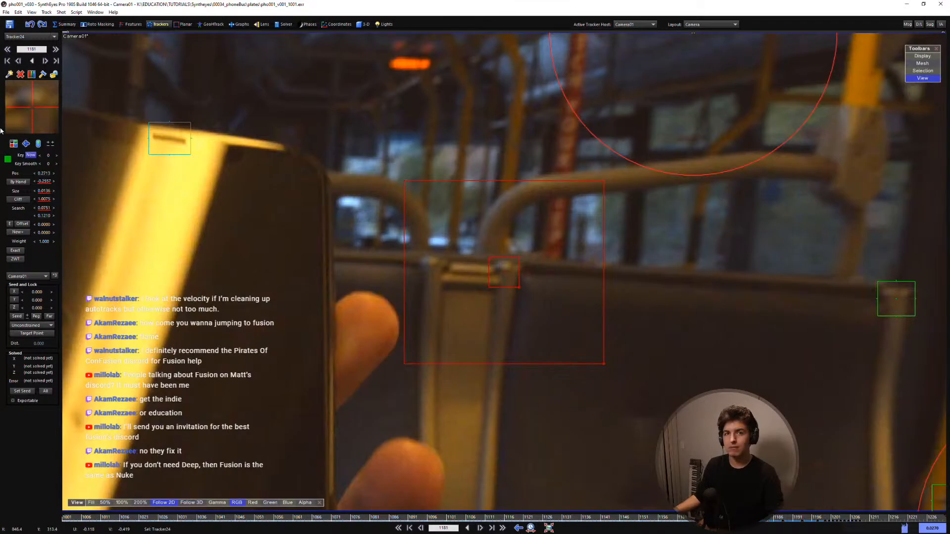
pyautogui.press('s')
pyautogui.press('s')
pyautogui.press('s')
pyautogui.press('s')
pyautogui.press('s')
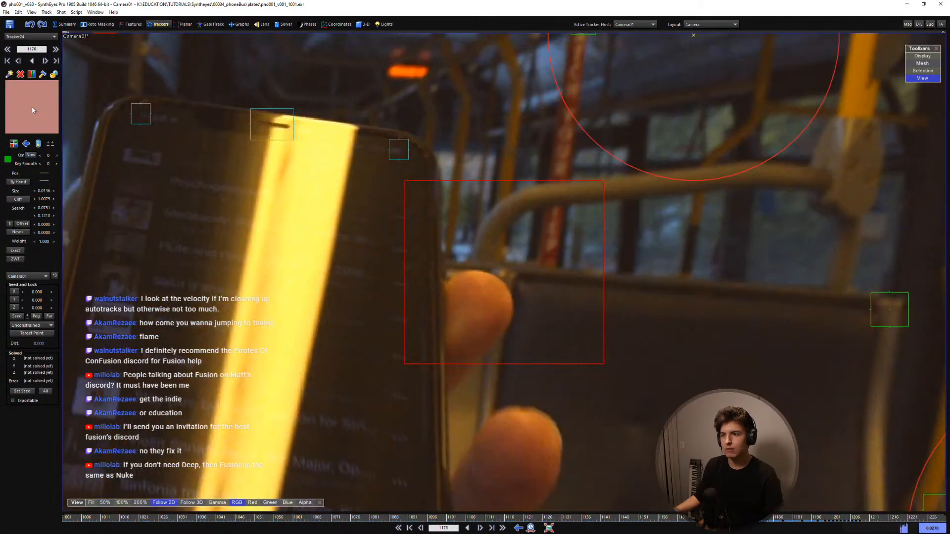
# Go back to frame 1136, place Tracker24 on the seat corner beside the phone and fine-tune its position
pyautogui.press('s')
pyautogui.press('s')
pyautogui.press('s')
pyautogui.press('s')
pyautogui.press('s')
pyautogui.press('s')
pyautogui.press('s')
pyautogui.press('s')
pyautogui.press('s')
pyautogui.press('s')
pyautogui.press('s')
pyautogui.press('s')
pyautogui.press('s')
pyautogui.press('s')
pyautogui.press('s')
pyautogui.press('s')
pyautogui.press('s')
pyautogui.press('s')
pyautogui.press('s')
pyautogui.press('s')
pyautogui.scroll(-3, 586, 307)
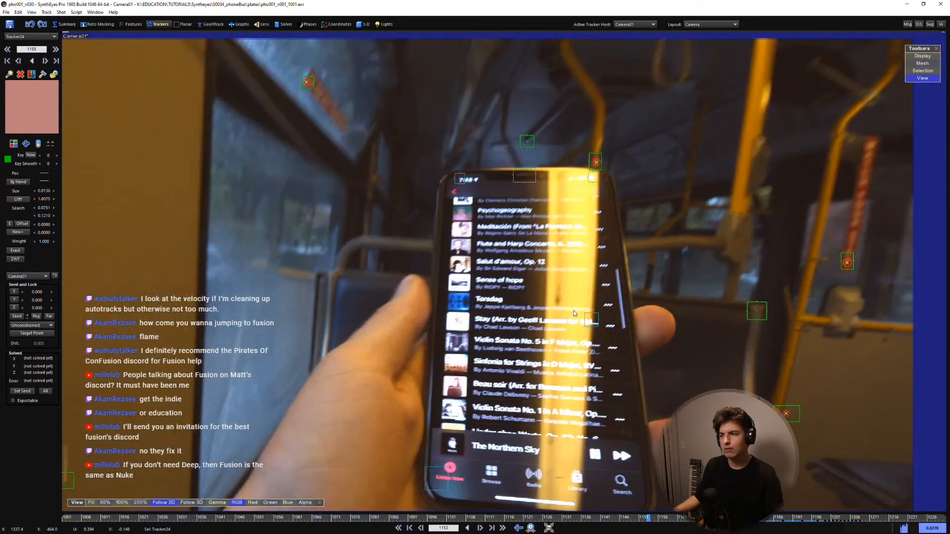
pyautogui.press('s')
pyautogui.press('s')
pyautogui.press('s')
pyautogui.press('s')
pyautogui.press('s')
pyautogui.press('s')
pyautogui.press('s')
pyautogui.press('s')
pyautogui.press('s')
pyautogui.press('s')
pyautogui.press('s')
pyautogui.press('s')
pyautogui.press('s')
pyautogui.press('s')
pyautogui.press('s')
pyautogui.press('s')
pyautogui.press('s')
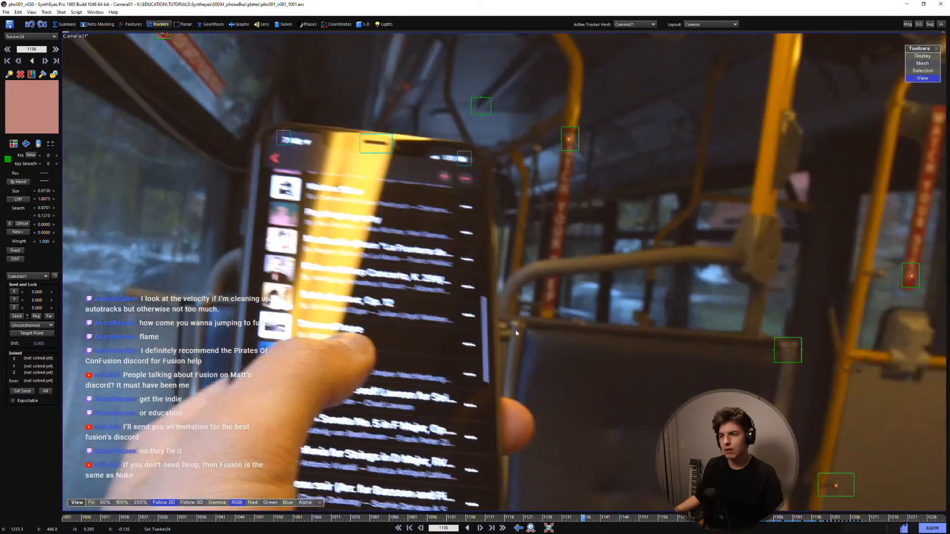
pyautogui.press('s')
pyautogui.press('d')
pyautogui.click(506, 329)
pyautogui.scroll(2, 506, 329)
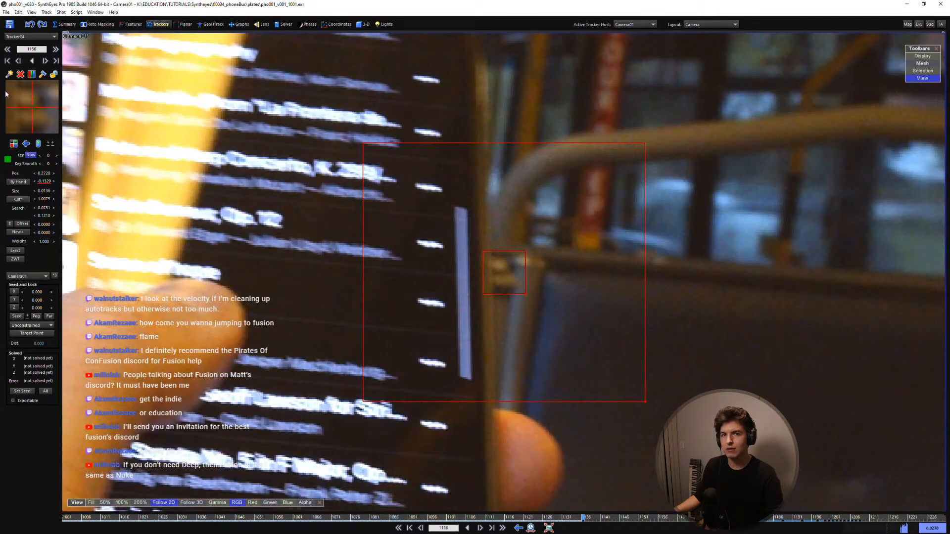
pyautogui.moveTo(29, 114); pyautogui.dragTo(32, 109)
# Compare Tracker24's keys at frames 1136 and 1178 and refine its position on the seat corner at frame 1136
pyautogui.press('f')
pyautogui.press('a')
pyautogui.press('f')
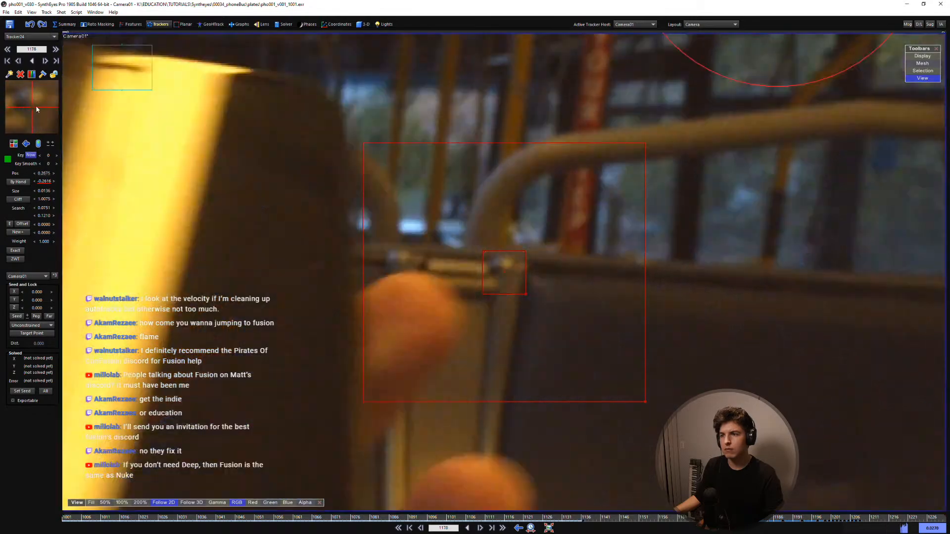
pyautogui.press('a')
pyautogui.press('f')
pyautogui.press('a')
pyautogui.press('f')
pyautogui.press('a')
pyautogui.press('f')
pyautogui.press('f')
pyautogui.press('a')
pyautogui.press('a')
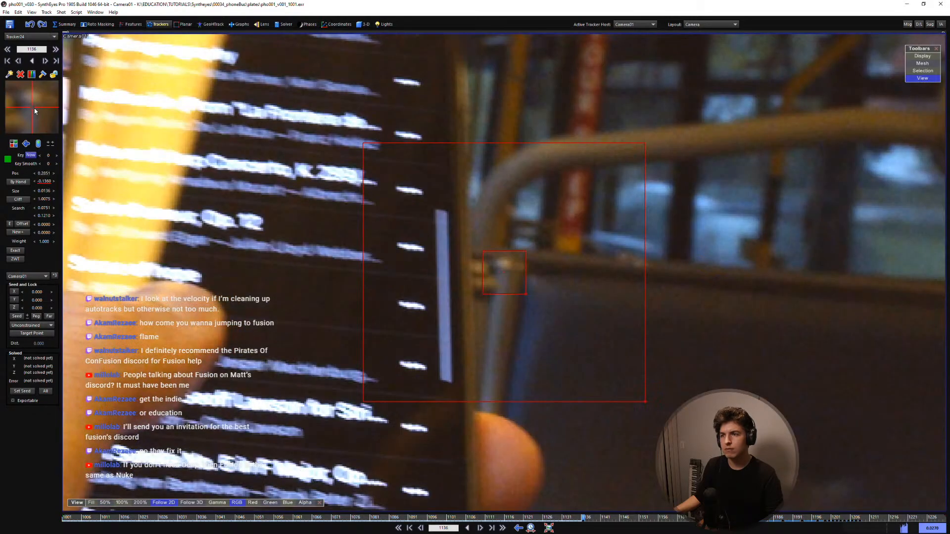
pyautogui.press('s')
pyautogui.moveTo(34, 108); pyautogui.dragTo(31, 106)
# Track Tracker24 backward on the seat corner from frame 1136 to 1101
pyautogui.press('s')
pyautogui.press('s')
pyautogui.press('s')
pyautogui.press('s')
pyautogui.press('s')
pyautogui.press('s')
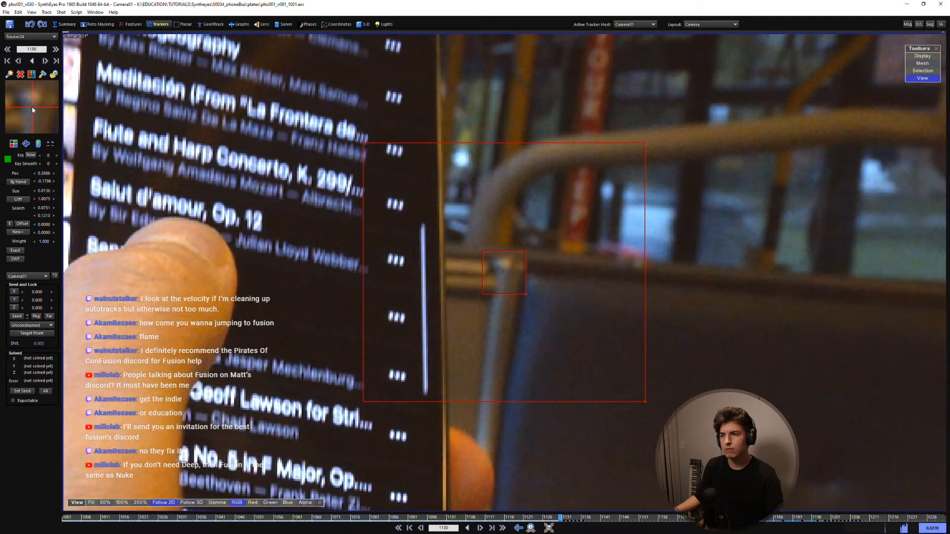
pyautogui.press('s')
pyautogui.press('s')
pyautogui.press('s')
pyautogui.press('s')
pyautogui.press('s')
pyautogui.press('s')
pyautogui.press('s')
pyautogui.press('s')
pyautogui.press('s')
pyautogui.press('s')
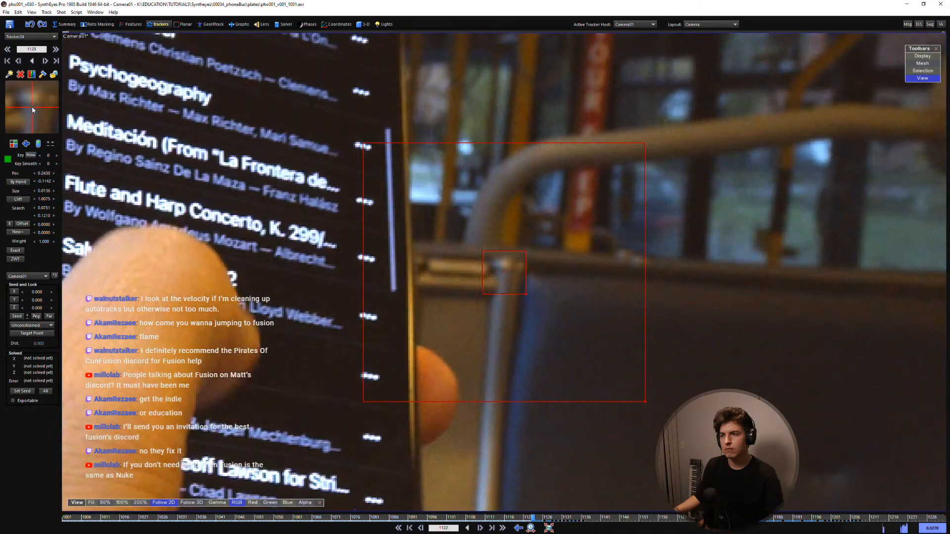
pyautogui.press('s')
pyautogui.press('s')
pyautogui.press('s')
pyautogui.press('s')
pyautogui.press('s')
pyautogui.press('s')
pyautogui.press('s')
pyautogui.press('s')
pyautogui.press('s')
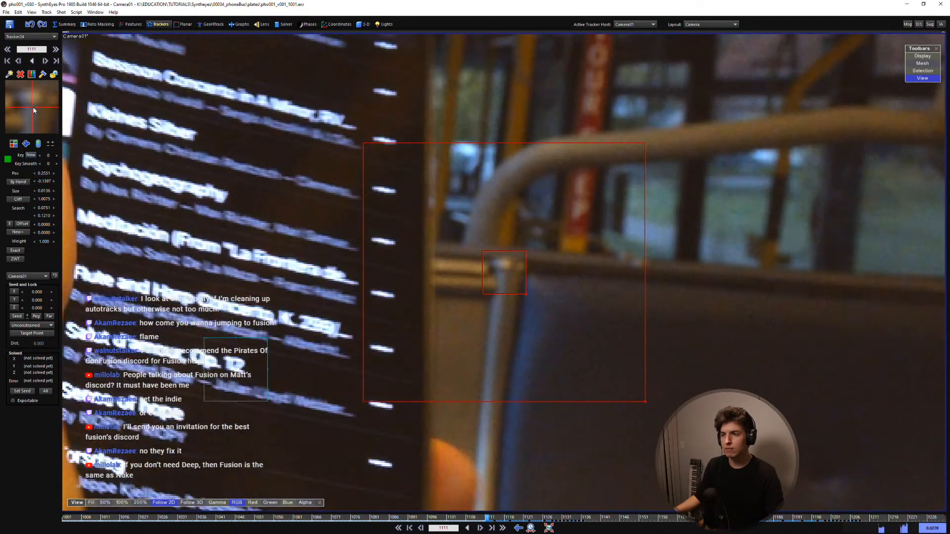
pyautogui.press('s')
pyautogui.press('s')
pyautogui.press('s')
pyautogui.press('s')
pyautogui.press('s')
pyautogui.press('s')
pyautogui.press('s')
pyautogui.press('s')
pyautogui.press('s')
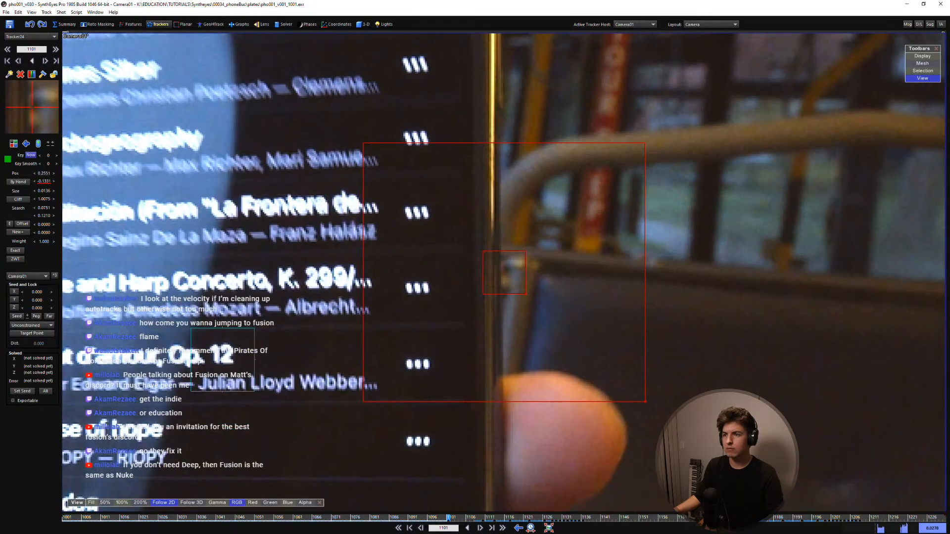
# Recentre Tracker24 on the seat corner at frame 1101 and compare it with its other keys
pyautogui.moveTo(31, 107); pyautogui.dragTo(32, 109)
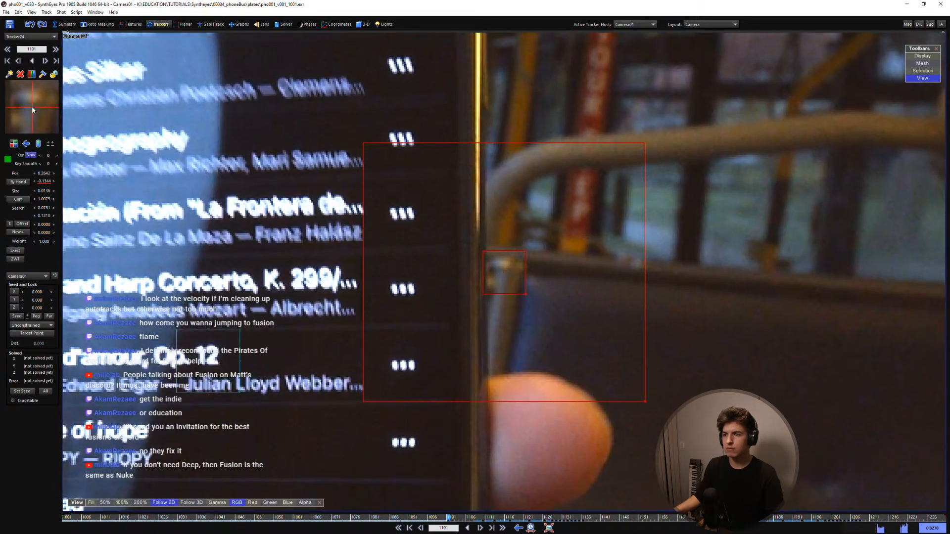
pyautogui.press('f')
pyautogui.press('a')
pyautogui.press('f')
pyautogui.press('a')
pyautogui.press('f')
pyautogui.press('a')
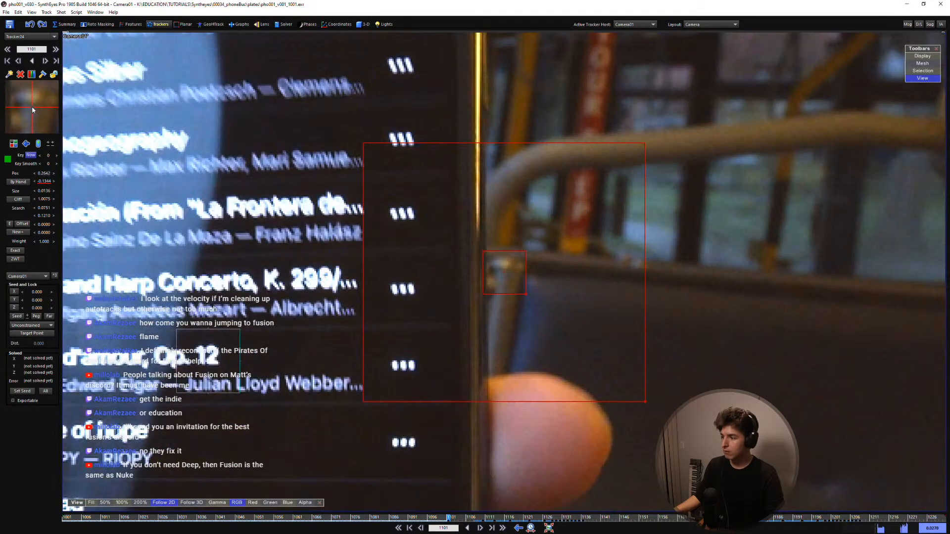
# Track Tracker24 backward from frame 1101 to 1097, where the phone's edge nears the seat corner
pyautogui.press('s')
pyautogui.press('s')
pyautogui.press('s')
pyautogui.press('s')
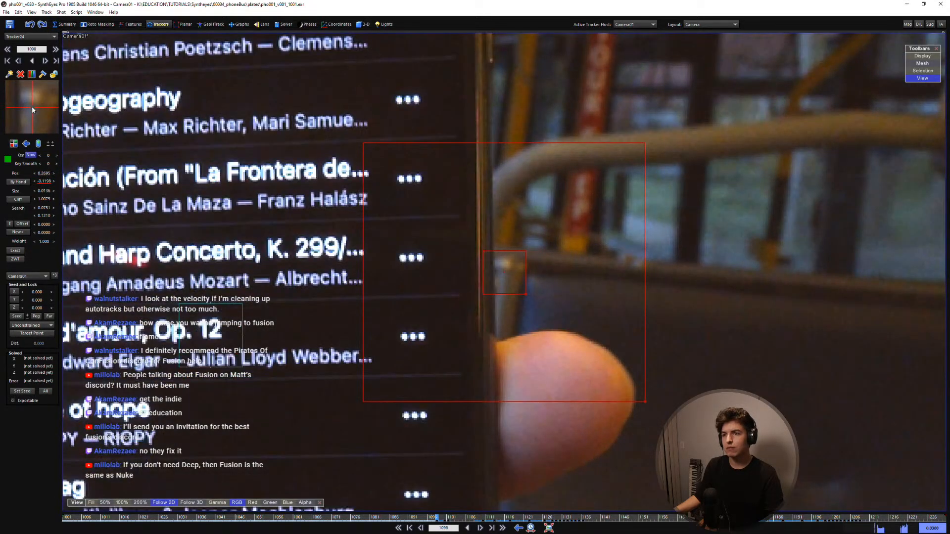
pyautogui.press('s')
pyautogui.press('s')
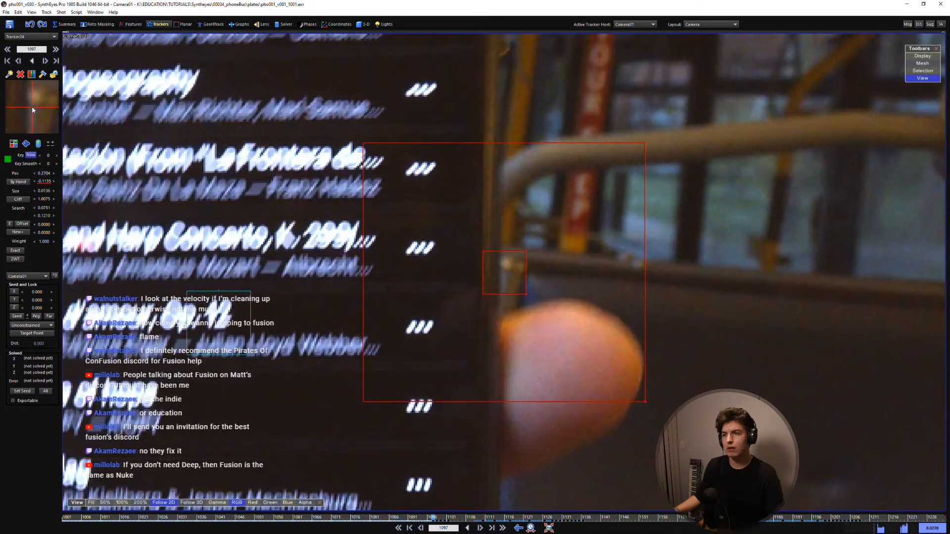
# Examine the frames before 1097 for where the phone hides the seat corner and where it reappears
pyautogui.press('s')
pyautogui.press('s')
pyautogui.press('s')
pyautogui.press('s')
pyautogui.press('s')
pyautogui.press('s')
pyautogui.press('s')
pyautogui.press('s')
pyautogui.press('s')
pyautogui.press('s')
pyautogui.press('s')
pyautogui.press('s')
pyautogui.press('d')
pyautogui.press('d')
pyautogui.press('d')
pyautogui.press('d')
pyautogui.press('d')
pyautogui.press('d')
pyautogui.press('d')
pyautogui.press('d')
pyautogui.press('d')
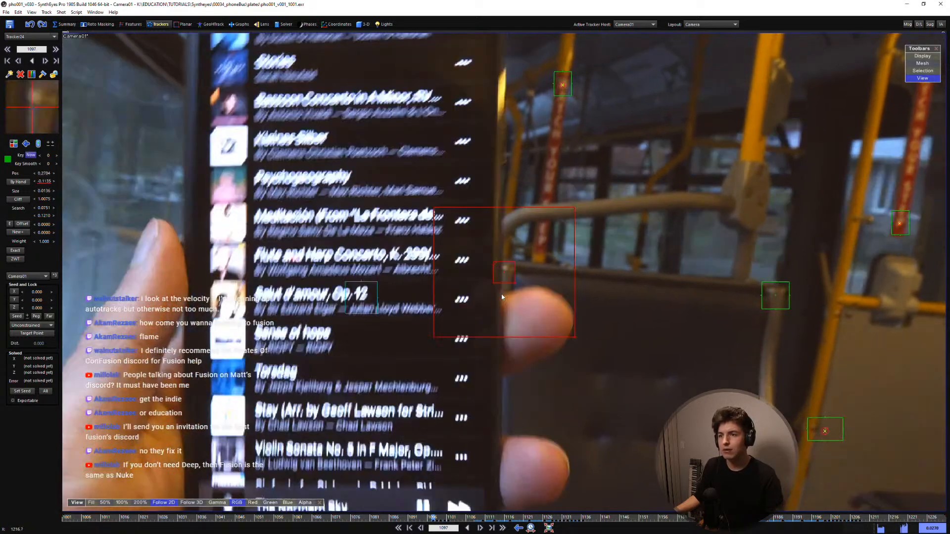
pyautogui.press('d')
pyautogui.press('d')
# Go to frame 1089, place Tracker24 on the reappearing seat corner and fine-tune its position
pyautogui.press('s')
pyautogui.press('s')
pyautogui.press('s')
pyautogui.press('s')
pyautogui.press('s')
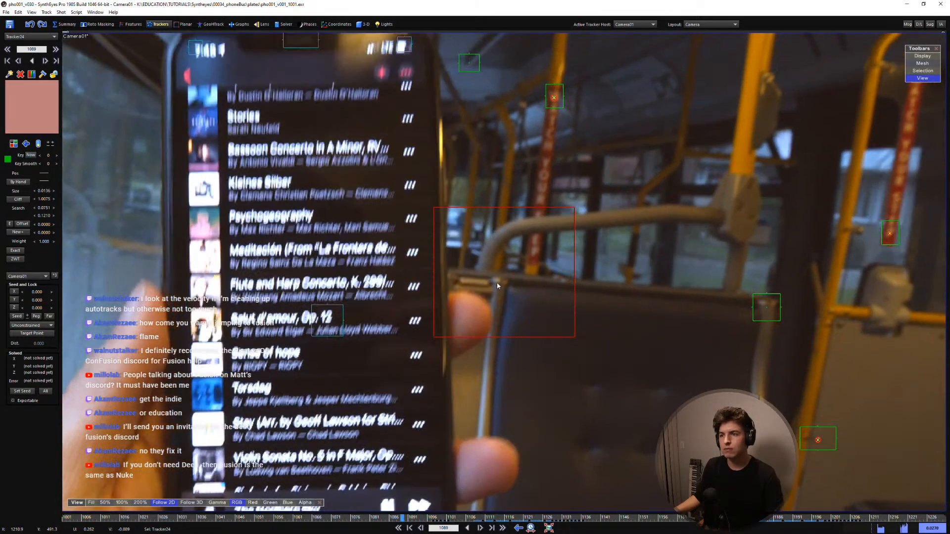
pyautogui.scroll(2, 497, 286)
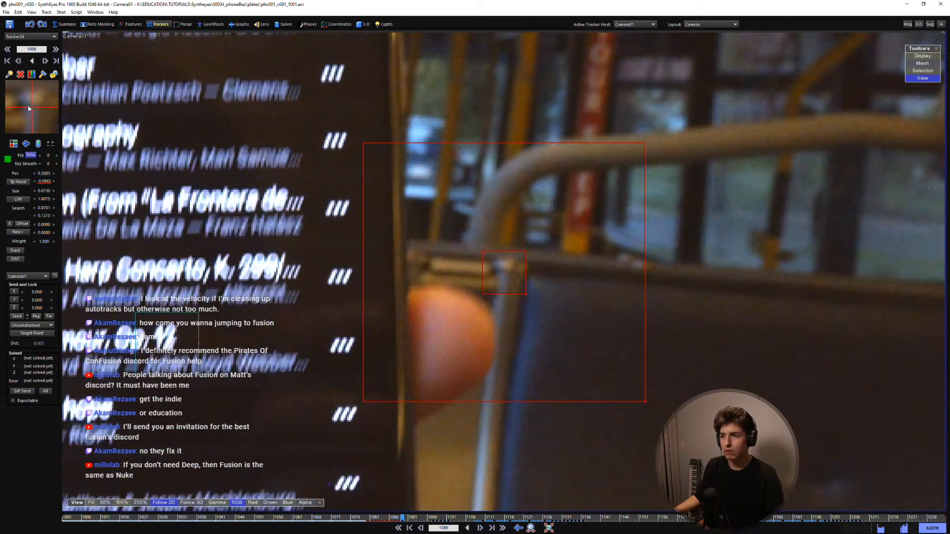
pyautogui.moveTo(28, 108); pyautogui.dragTo(28, 107)
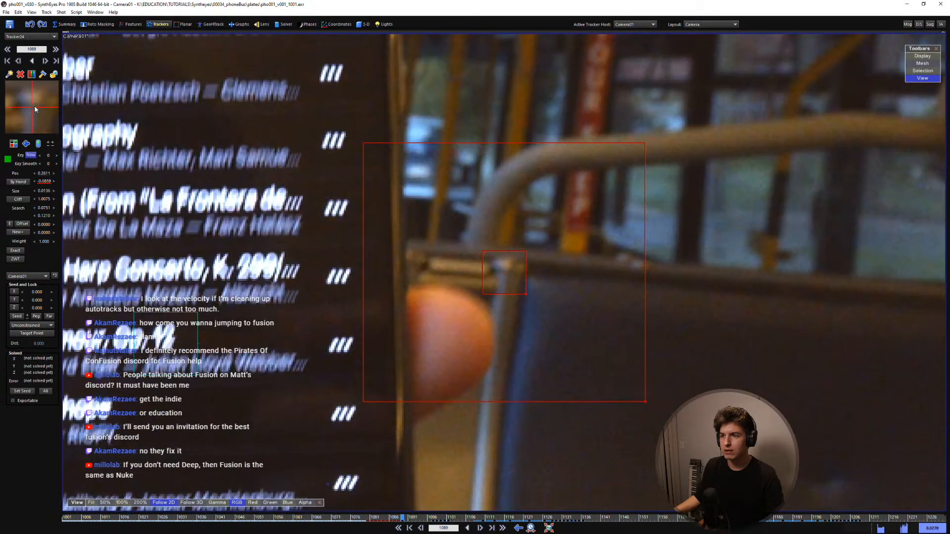
# Track Tracker24 backward on the seat corner from frame 1089 to 1078
pyautogui.press('s')
pyautogui.press('s')
pyautogui.press('s')
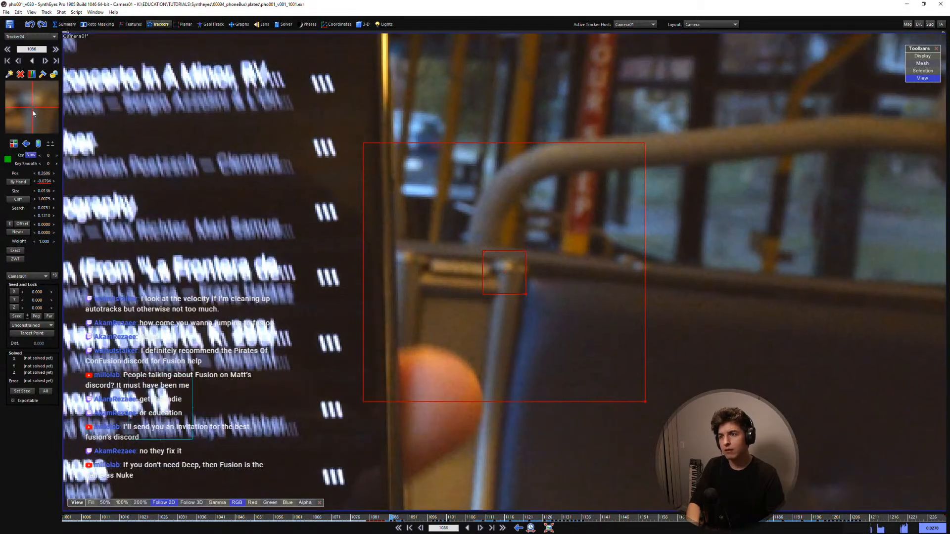
pyautogui.press('s')
pyautogui.press('s')
pyautogui.press('s')
pyautogui.press('s')
pyautogui.press('s')
pyautogui.press('s')
pyautogui.press('s')
pyautogui.press('s')
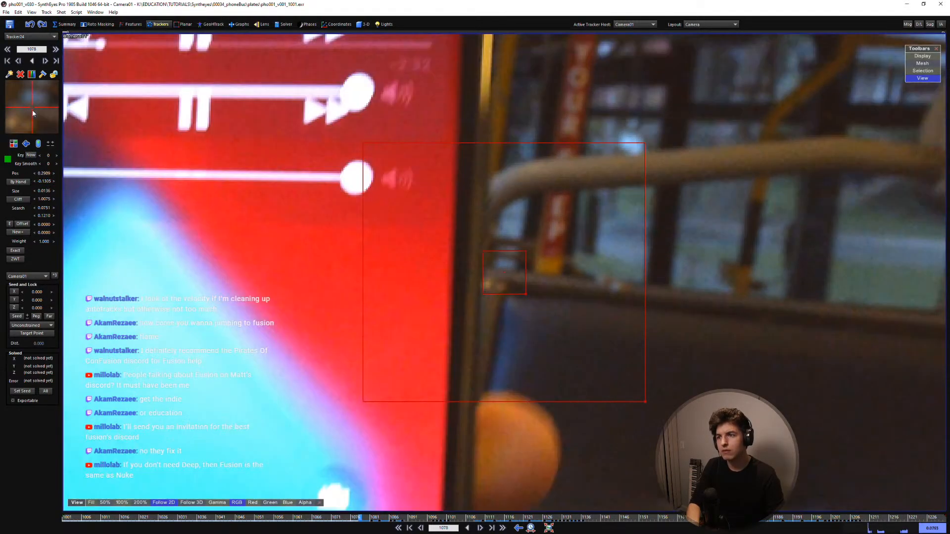
# Skip the frames where the phone covers the seat corner, then place and fine-tune Tracker24 on it at frame 1044
pyautogui.press('s')
pyautogui.press('s')
pyautogui.press('s')
pyautogui.press('s')
pyautogui.press('s')
pyautogui.press('s')
pyautogui.press('s')
pyautogui.press('s')
pyautogui.press('s')
pyautogui.press('s')
pyautogui.press('s')
pyautogui.press('s')
pyautogui.press('s')
pyautogui.press('s')
pyautogui.press('s')
pyautogui.press('s')
pyautogui.press('s')
pyautogui.press('s')
pyautogui.press('s')
pyautogui.press('s')
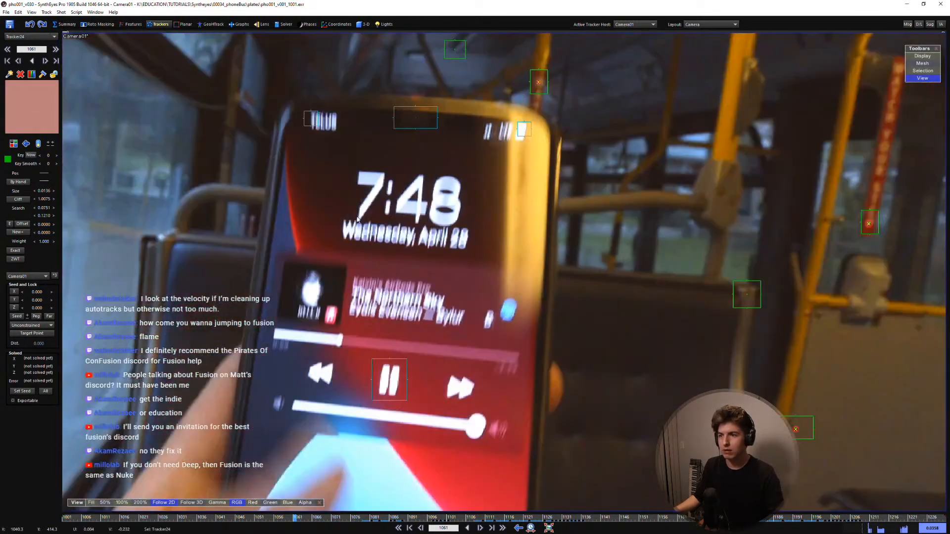
pyautogui.press('s')
pyautogui.press('s')
pyautogui.press('s')
pyautogui.press('s')
pyautogui.press('s')
pyautogui.press('s')
pyautogui.press('s')
pyautogui.press('s')
pyautogui.press('s')
pyautogui.press('s')
pyautogui.press('s')
pyautogui.press('s')
pyautogui.press('s')
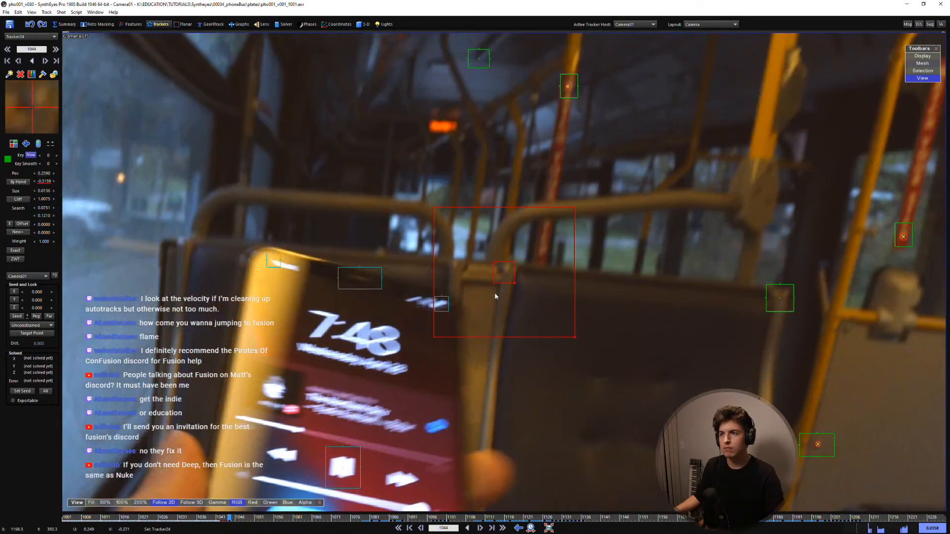
pyautogui.scroll(2, 495, 296)
pyautogui.moveTo(39, 111); pyautogui.dragTo(35, 111)
# Track Tracker24 backward on the seat corner from frame 1044 to 1029, enlarging its pattern box to size 0.0167
pyautogui.press('s')
pyautogui.press('s')
pyautogui.press('s')
pyautogui.press('s')
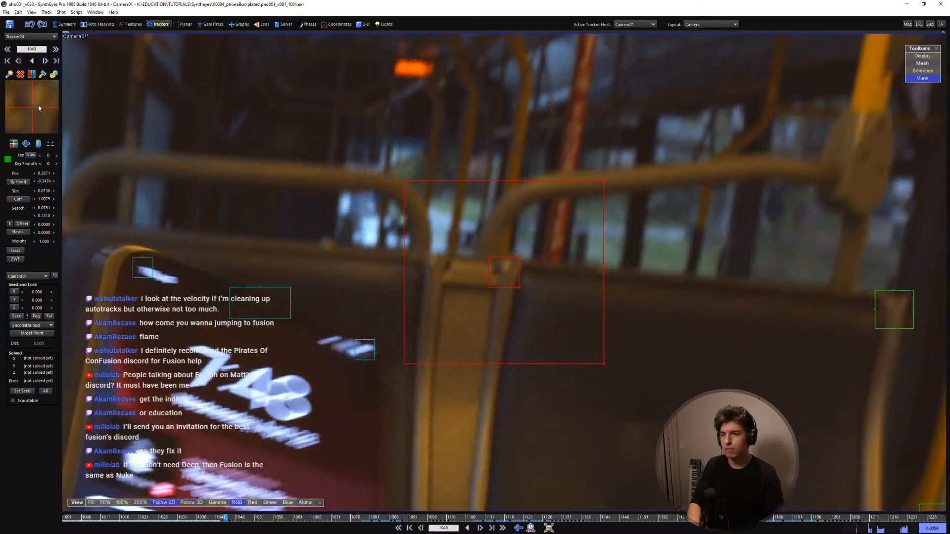
pyautogui.press('s')
pyautogui.press('s')
pyautogui.press('s')
pyautogui.press('s')
pyautogui.press('s')
pyautogui.press('s')
pyautogui.press('s')
pyautogui.press('s')
pyautogui.press('s')
pyautogui.press('s')
pyautogui.press('s')
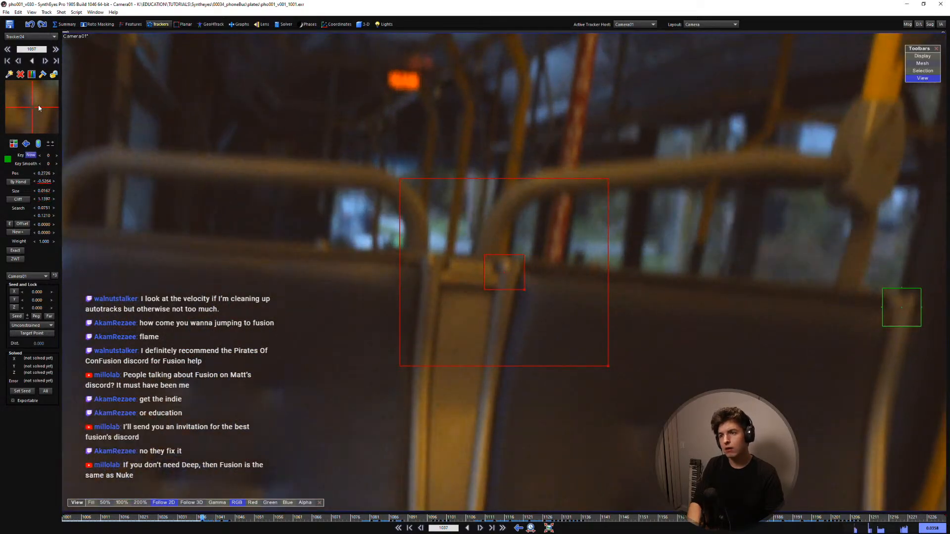
pyautogui.press('s')
pyautogui.press('s')
pyautogui.press('s')
pyautogui.press('s')
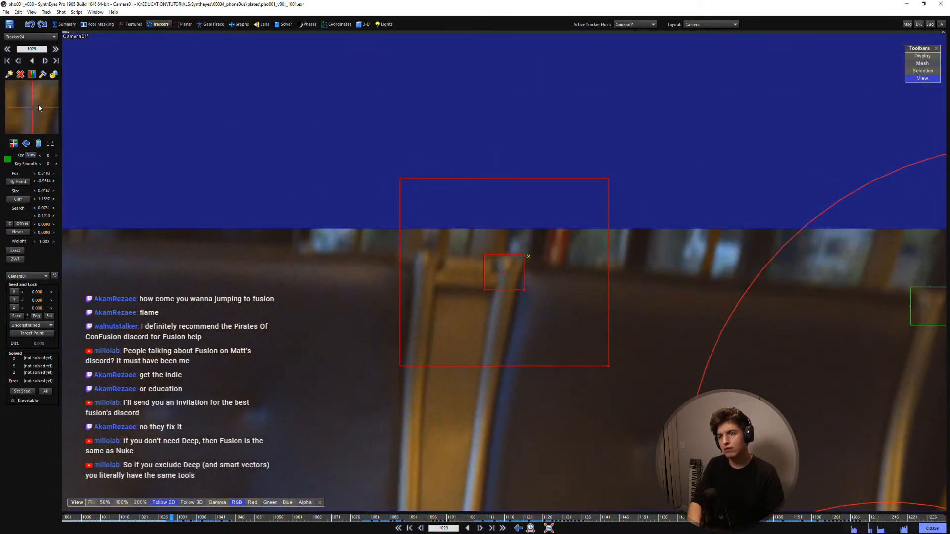
# Step backward from frame 1029 to 1010 to check where the seat corner leaves the picture
pyautogui.scroll(-8, 538, 269)
pyautogui.press('s')
pyautogui.press('s')
pyautogui.press('s')
pyautogui.press('s')
pyautogui.press('s')
pyautogui.press('s')
pyautogui.press('s')
pyautogui.press('s')
pyautogui.press('s')
pyautogui.press('s')
pyautogui.press('s')
pyautogui.press('s')
pyautogui.press('s')
pyautogui.press('s')
pyautogui.press('s')
pyautogui.press('s')
pyautogui.press('s')
pyautogui.press('s')
pyautogui.press('s')
pyautogui.press('s')
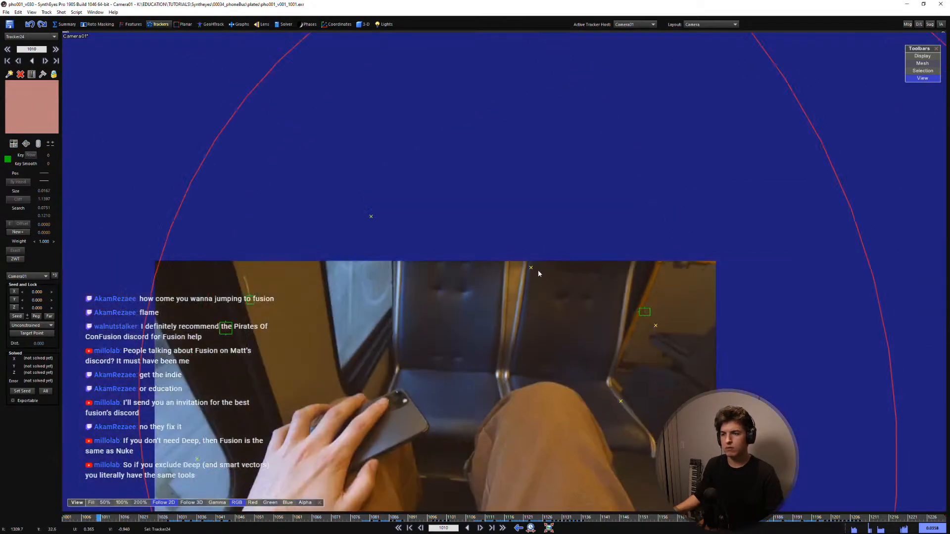
pyautogui.moveTo(380, 476); pyautogui.dragTo(353, 430, button='middle')
pyautogui.scroll(2, 353, 430)
# Step back and forth through the end of the shot, about frames 1211 to 1230, looking for another trackable background feature
pyautogui.moveTo(198, 518); pyautogui.dragTo(875, 517)
pyautogui.scroll(-3, 632, 247)
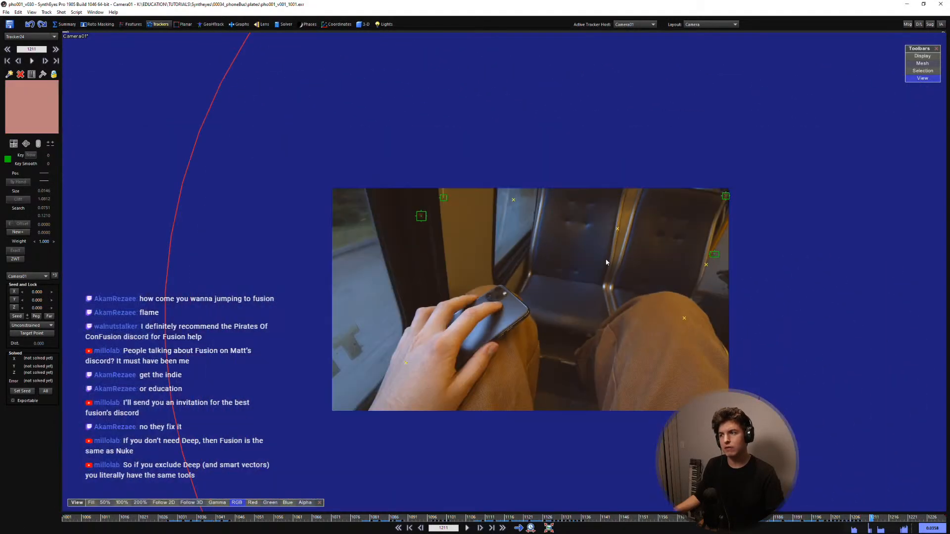
pyautogui.moveTo(573, 291); pyautogui.dragTo(517, 283, button='middle')
pyautogui.press('s')
pyautogui.press('s')
pyautogui.press('s')
pyautogui.press('s')
pyautogui.press('s')
pyautogui.press('s')
pyautogui.press('s')
pyautogui.press('s')
pyautogui.press('s')
pyautogui.press('s')
pyautogui.press('s')
pyautogui.press('s')
pyautogui.moveTo(829, 518); pyautogui.dragTo(945, 518)
pyautogui.scroll(2, 559, 209)
pyautogui.moveTo(570, 237); pyautogui.dragTo(537, 204, button='middle')
pyautogui.press('s')
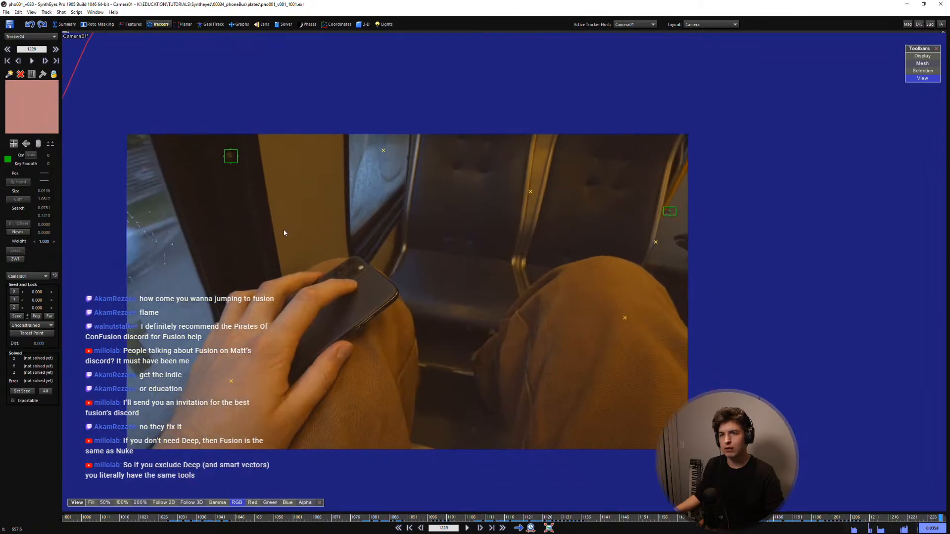
pyautogui.press('s')
pyautogui.press('s')
pyautogui.press('s')
pyautogui.press('s')
pyautogui.press('s')
pyautogui.press('s')
pyautogui.press('s')
pyautogui.press('s')
pyautogui.press('s')
pyautogui.press('s')
pyautogui.press('d')
pyautogui.press('d')
pyautogui.press('d')
pyautogui.press('d')
pyautogui.press('d')
pyautogui.press('d')
pyautogui.press('d')
pyautogui.press('d')
pyautogui.press('d')
pyautogui.press('d')
pyautogui.press('d')
pyautogui.press('d')
pyautogui.scroll(3, 482, 247)
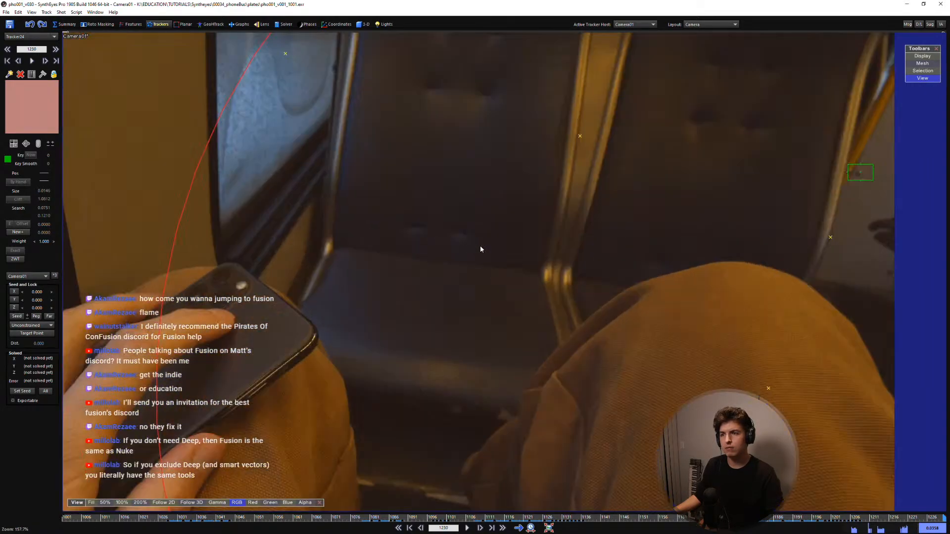
pyautogui.scroll(-3, 453, 253)
pyautogui.scroll(2, 452, 256)
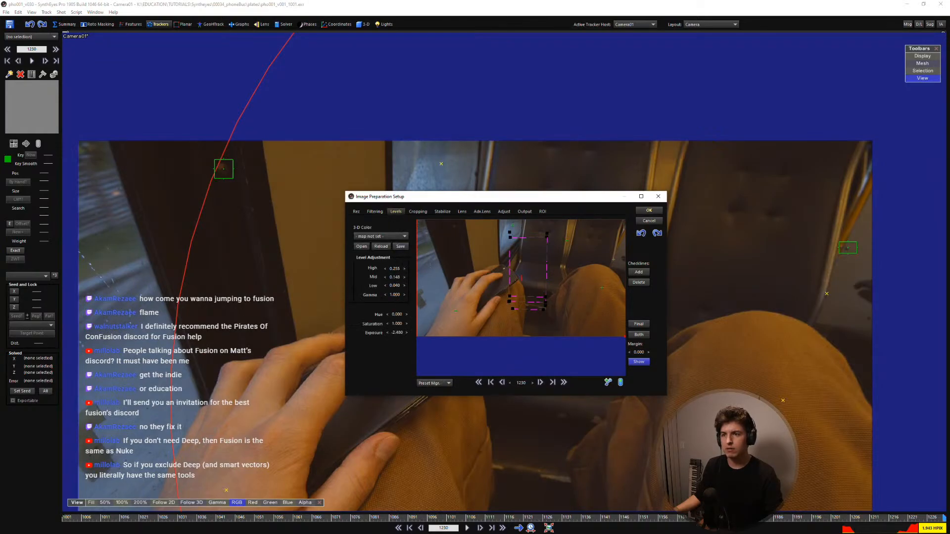
# Brighten the footage in the image preparation levels, leaving gamma at its default, and accept the setup
pyautogui.moveTo(394, 294); pyautogui.dragTo(381, 271)
pyautogui.rightClick(396, 294)
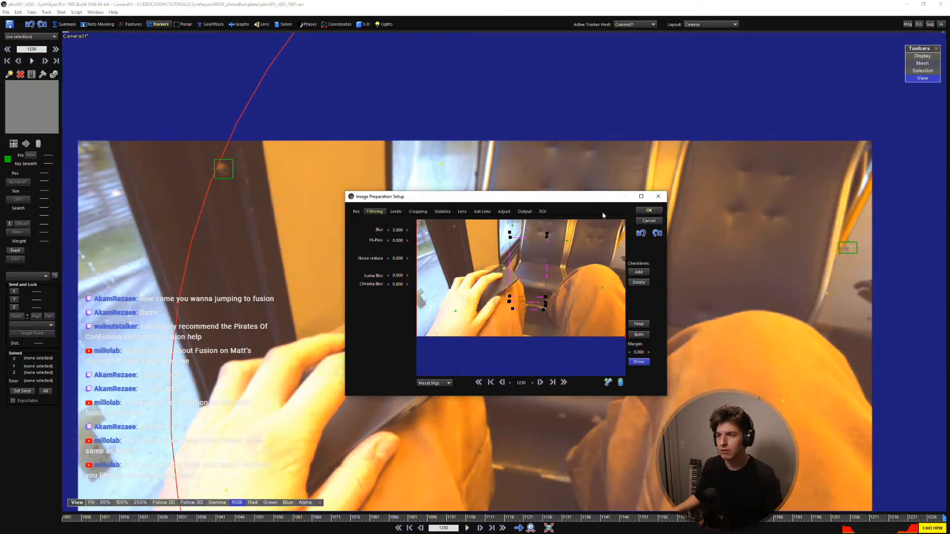
pyautogui.click(648, 211)
pyautogui.click(502, 300)
pyautogui.rightClick(535, 316)
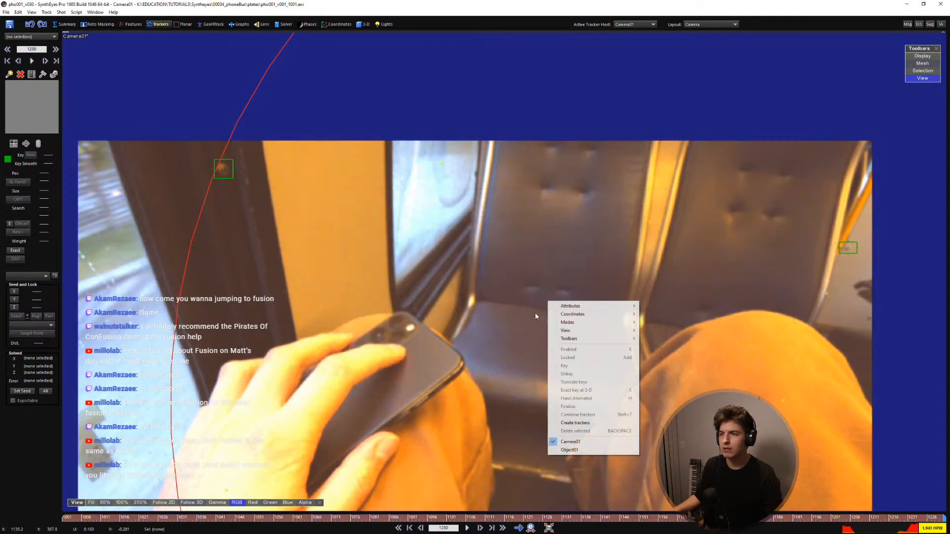
pyautogui.click(504, 288)
# Go to frame 1001 and place a new tracker on the dark armrest tip beside the far seat
pyautogui.moveTo(501, 301); pyautogui.dragTo(504, 251, button='middle')
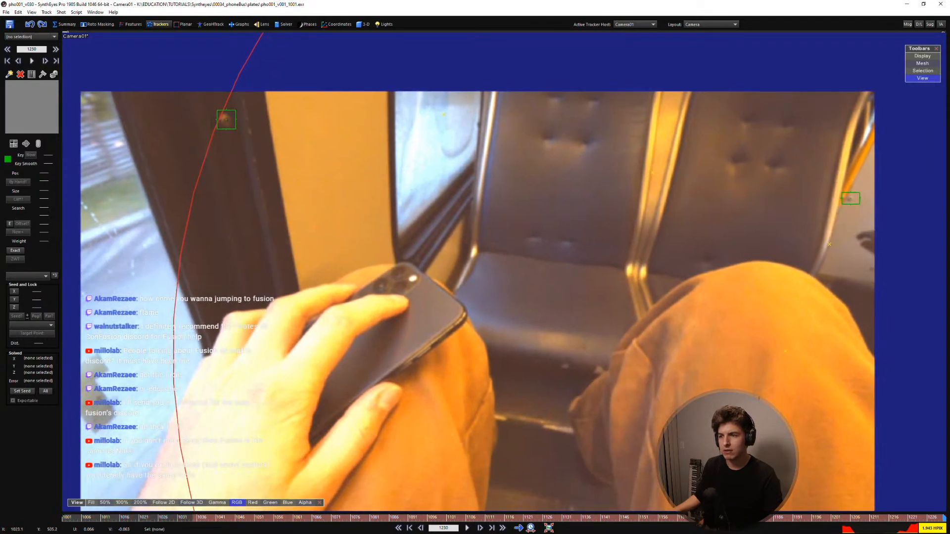
pyautogui.moveTo(501, 300); pyautogui.dragTo(500, 307, button='right')
pyautogui.moveTo(499, 307); pyautogui.dragTo(497, 271, button='middle')
pyautogui.moveTo(497, 271); pyautogui.dragTo(497, 260, button='right')
pyautogui.moveTo(503, 295); pyautogui.dragTo(513, 299, button='middle')
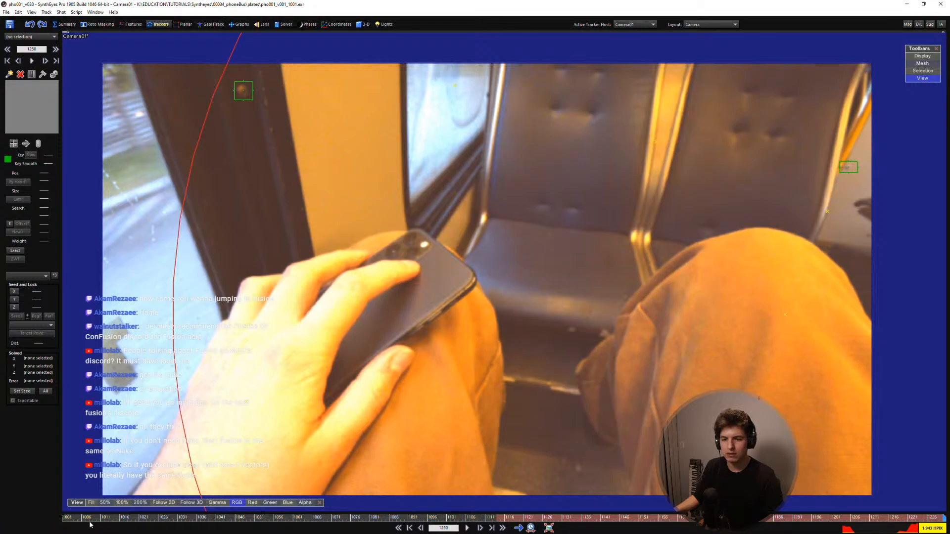
pyautogui.moveTo(96, 518); pyautogui.dragTo(30, 505)
pyautogui.moveTo(532, 424); pyautogui.dragTo(513, 423, button='middle')
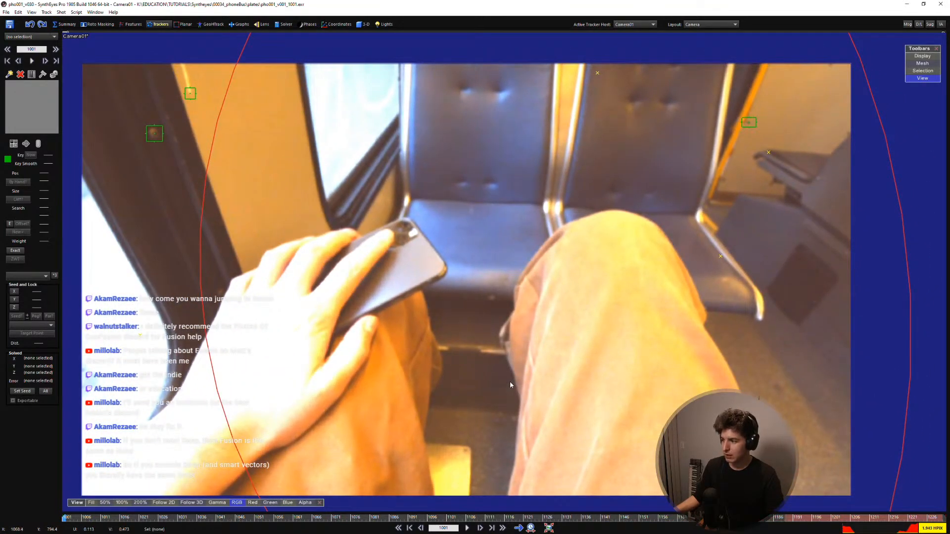
pyautogui.moveTo(510, 382); pyautogui.dragTo(504, 406, button='middle')
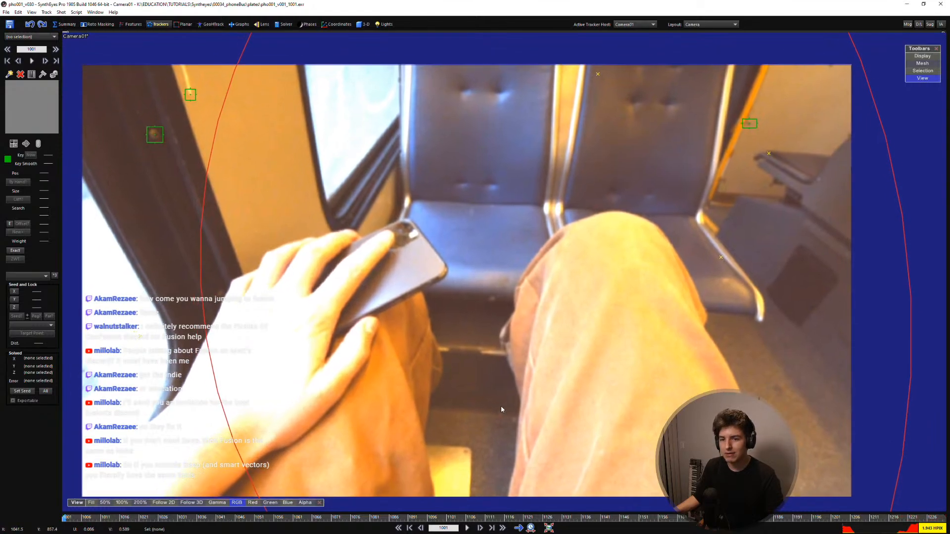
pyautogui.moveTo(143, 517); pyautogui.dragTo(63, 525)
pyautogui.scroll(4, 774, 168)
pyautogui.press('c')
pyautogui.moveTo(728, 153); pyautogui.dragTo(745, 148)
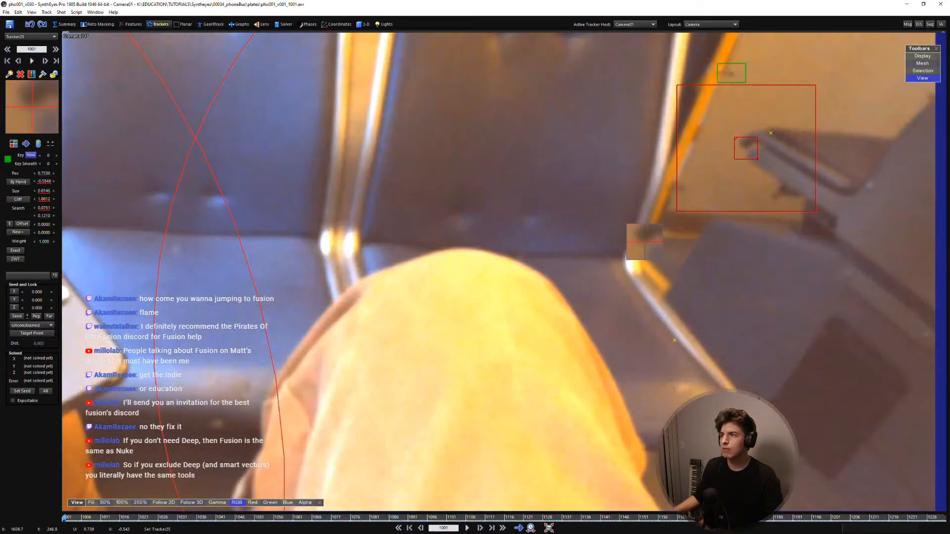
pyautogui.moveTo(770, 180); pyautogui.dragTo(770, 179)
# Track the armrest tracker forward to frame 1230, check its last frames and lock it
pyautogui.press('5')
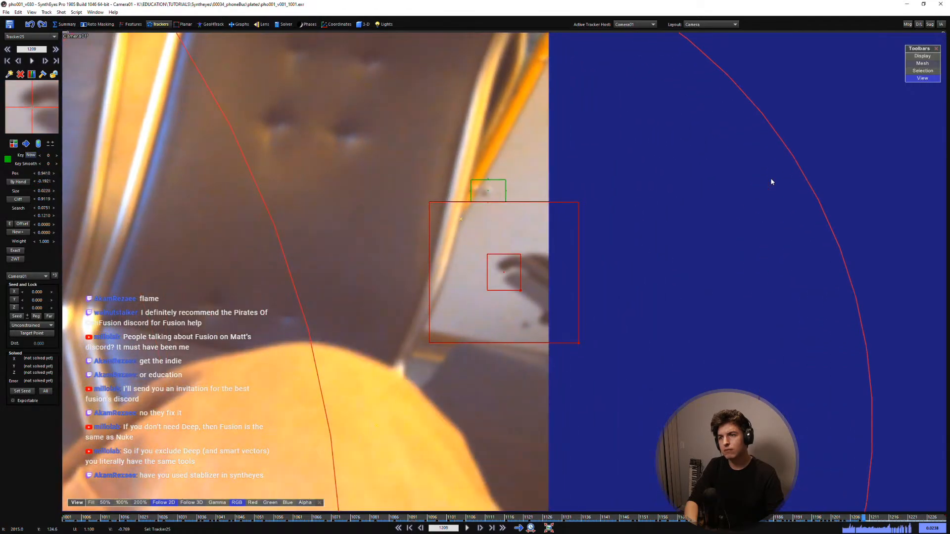
pyautogui.press('space')
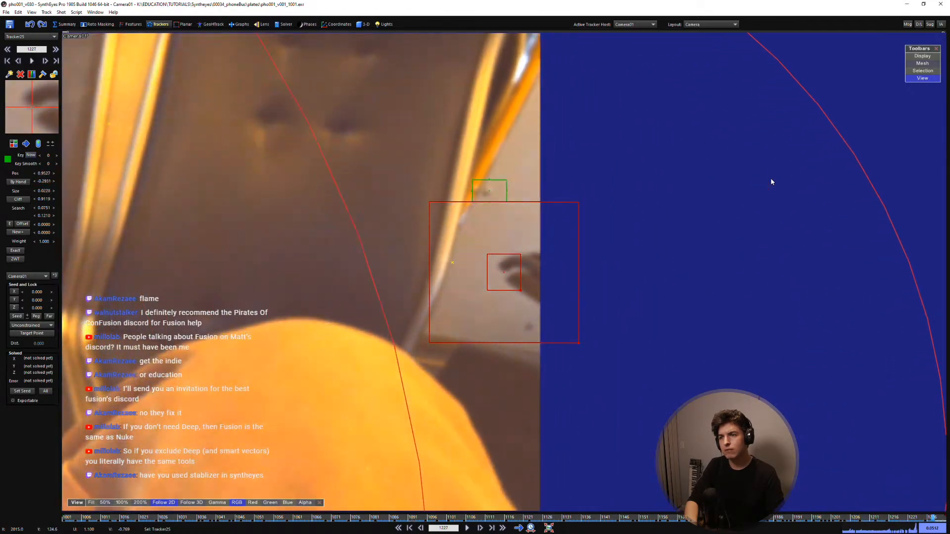
pyautogui.press('s')
pyautogui.press('s')
pyautogui.press('s')
pyautogui.press('d')
pyautogui.press('d')
pyautogui.press('d')
pyautogui.press('d')
pyautogui.press('d')
pyautogui.press('d')
pyautogui.press('d')
pyautogui.press('d')
pyautogui.press('d')
pyautogui.press('d')
pyautogui.press('d')
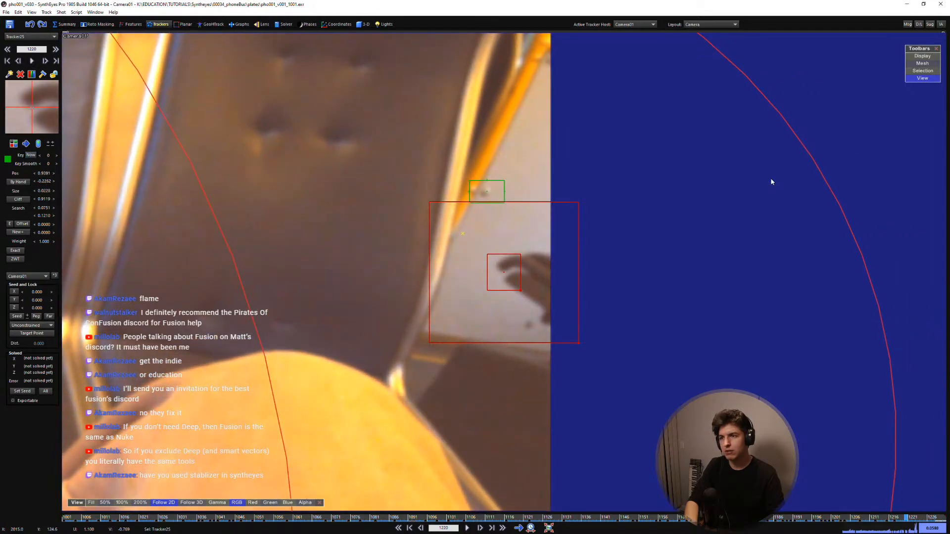
pyautogui.press('d')
pyautogui.press('d')
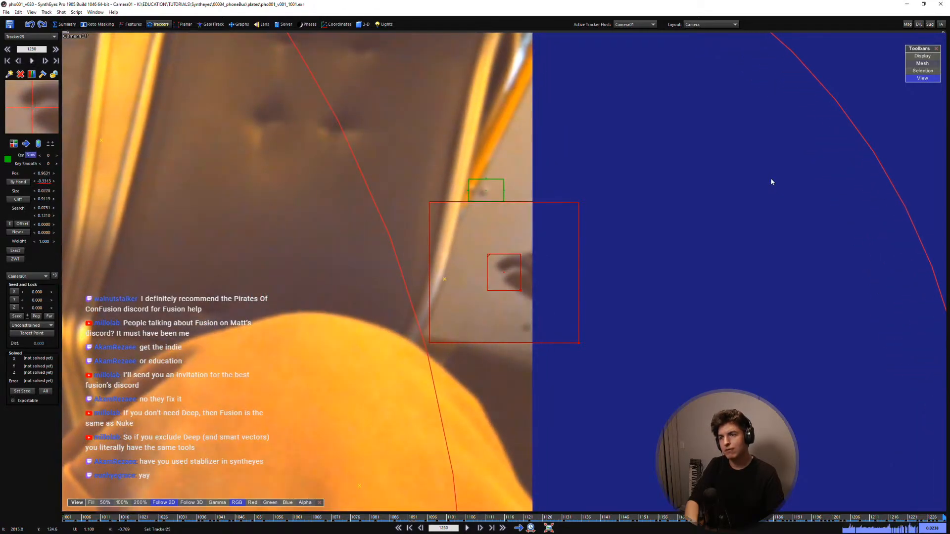
pyautogui.press('l')
# Review the locked armrest tracker back to frame 1001 and play the shot with all trackers in view
pyautogui.press('s')
pyautogui.press('s')
pyautogui.press('s')
pyautogui.press('s')
pyautogui.press('s')
pyautogui.press('s')
pyautogui.press('s')
pyautogui.press('s')
pyautogui.press('s')
pyautogui.press('s')
pyautogui.press('s')
pyautogui.press('s')
pyautogui.press('s')
pyautogui.press('s')
pyautogui.press('s')
pyautogui.press('s')
pyautogui.press('s')
pyautogui.press('s')
pyautogui.press('s')
pyautogui.press('s')
pyautogui.scroll(-3, 743, 175)
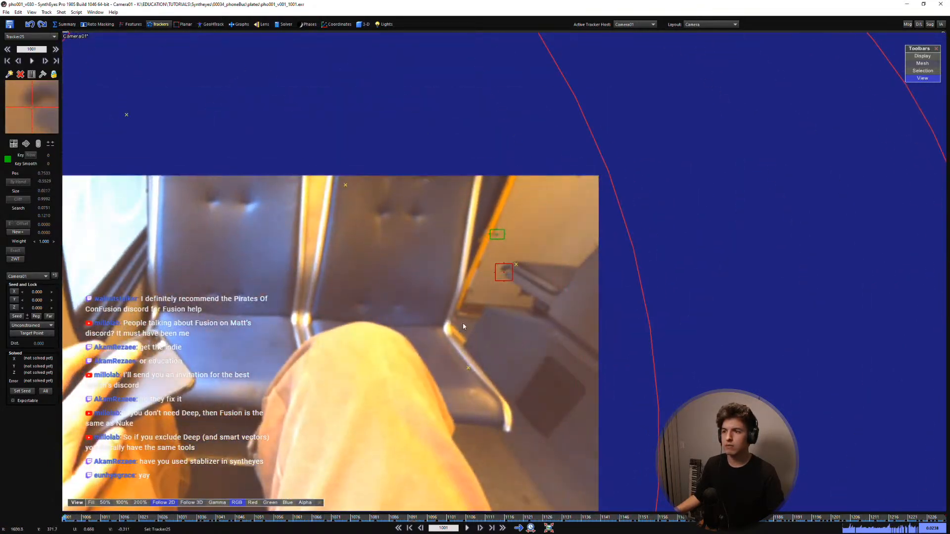
pyautogui.press('5')
pyautogui.moveTo(352, 318); pyautogui.dragTo(619, 241, button='middle')
pyautogui.scroll(-2, 608, 208)
pyautogui.press('space')
pyautogui.scroll(-3, 618, 242)
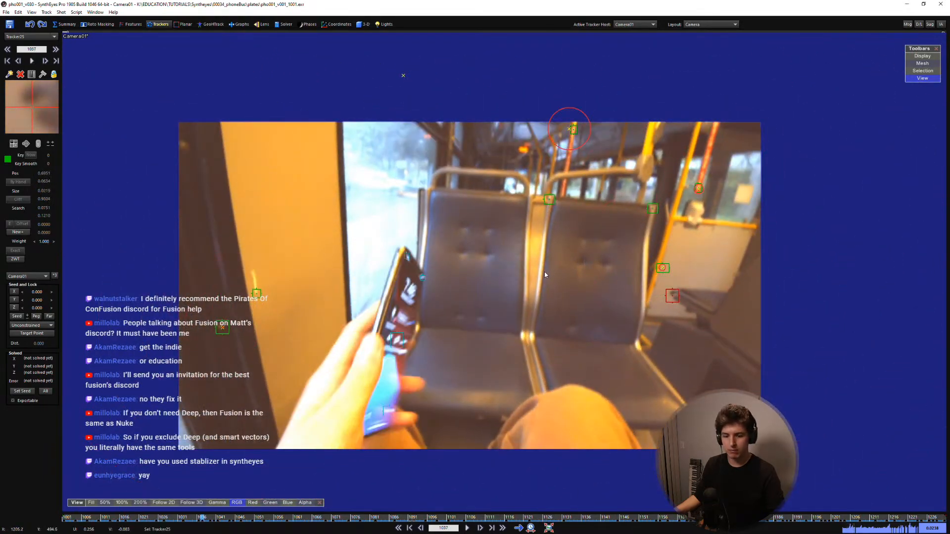
# Try to solve the camera with the existing solver frame range
pyautogui.hotkey('shift', 'g')
pyautogui.press('Return')
pyautogui.press('space')
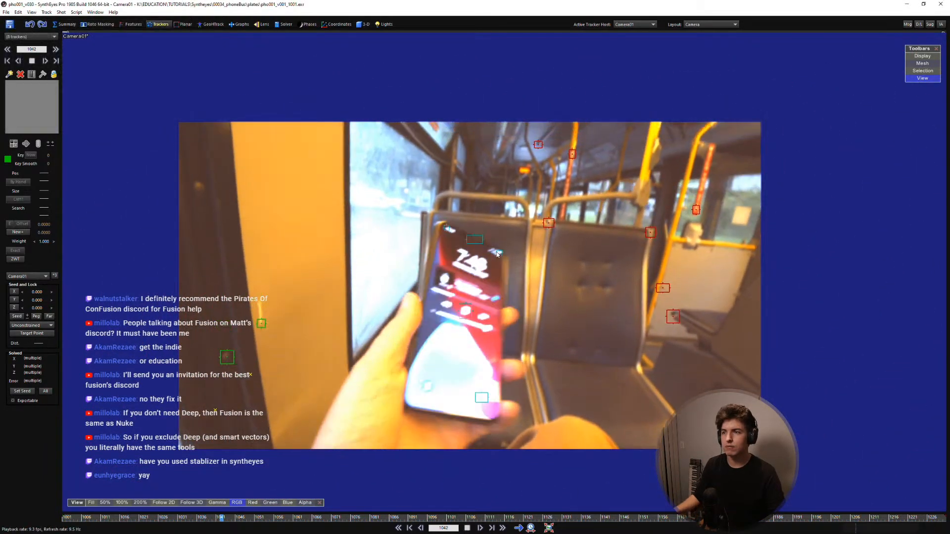
pyautogui.press('space')
# Set the solver's begin frame to 1108 and solve the camera again
pyautogui.click(278, 24)
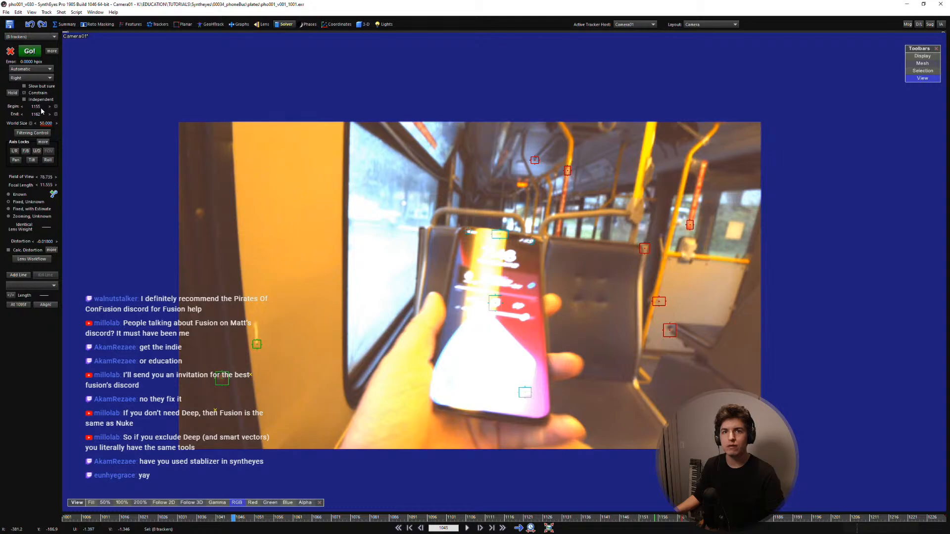
pyautogui.moveTo(49, 108); pyautogui.dragTo(26, 108)
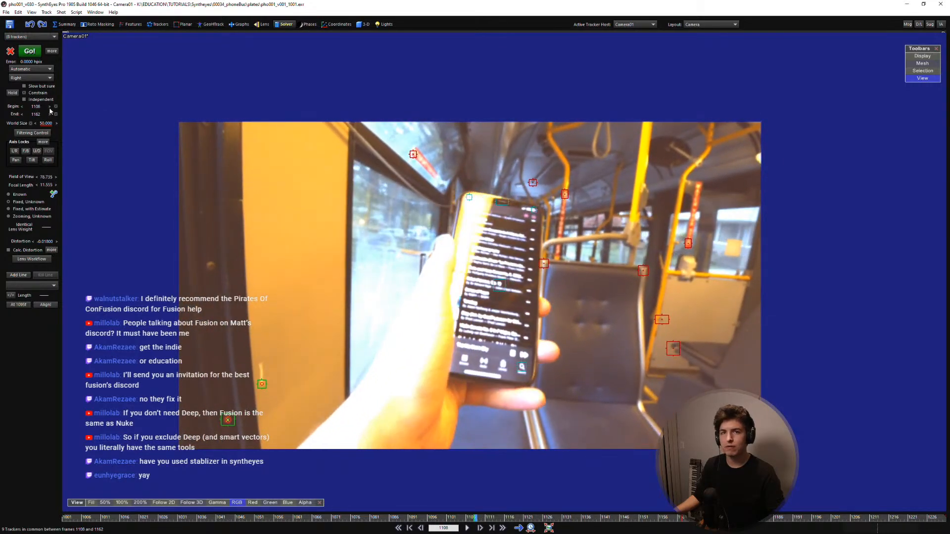
pyautogui.click(30, 51)
pyautogui.click(141, 132)
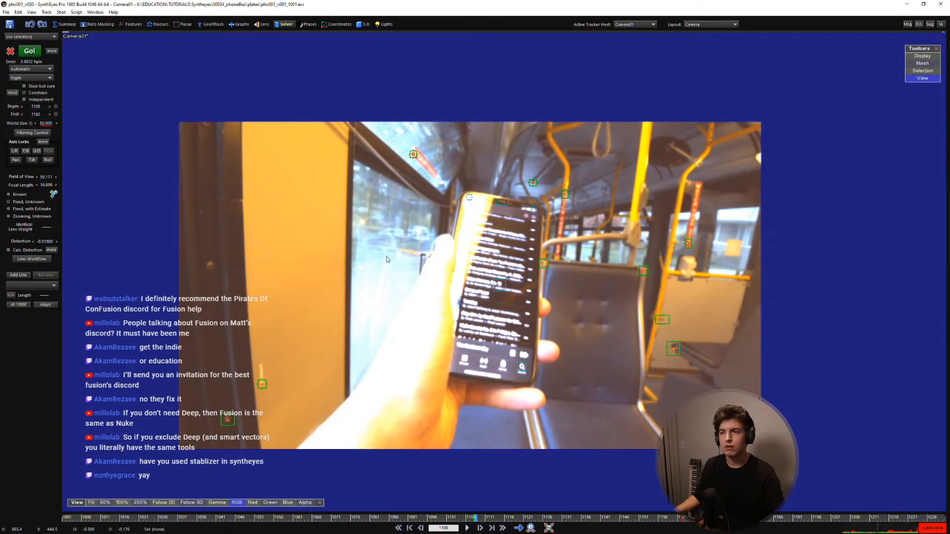
# Play the shot to check the solve, return to frame 1001 and inspect the advanced lens distortion controls
pyautogui.press('space')
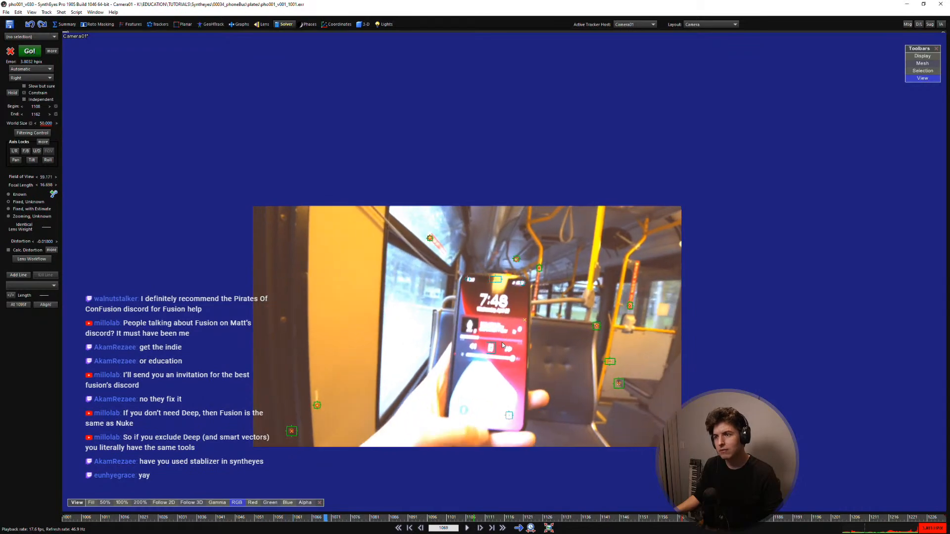
pyautogui.press('space')
pyautogui.hotkey('shift', 'a')
pyautogui.click(51, 250)
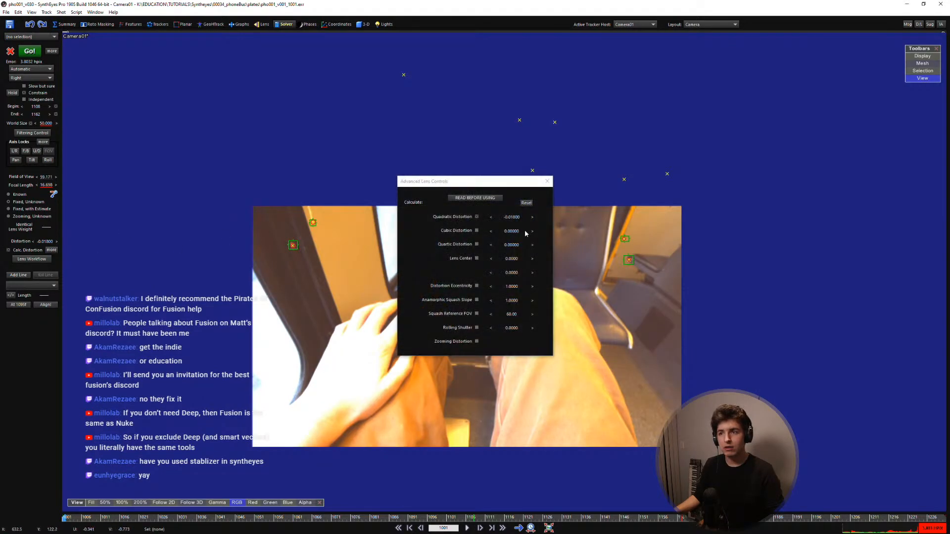
pyautogui.click(549, 184)
# Switch to the perspective view and run the camera solve again
pyautogui.press('5')
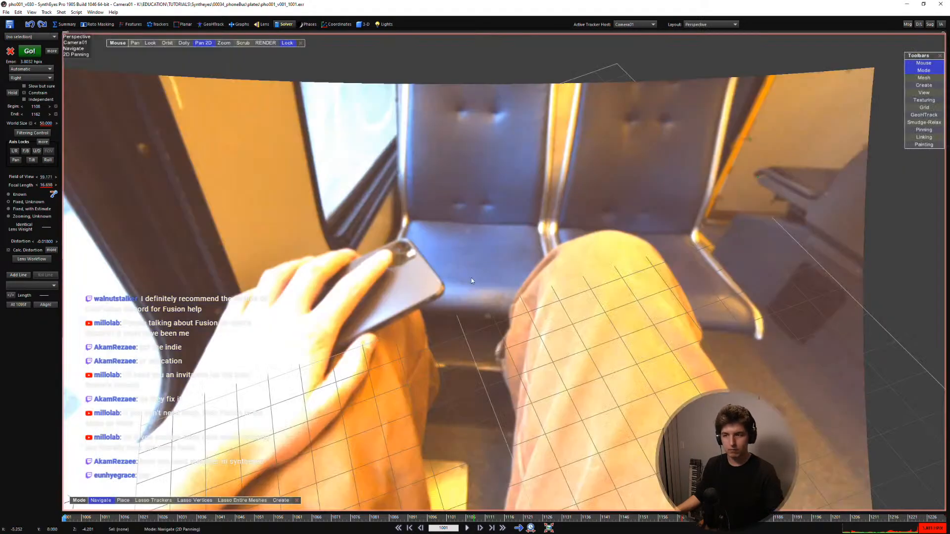
pyautogui.scroll(-3, 471, 278)
pyautogui.moveTo(471, 277); pyautogui.dragTo(487, 255, button='middle')
pyautogui.scroll(1, 467, 312)
pyautogui.hotkey('shift', 'g')
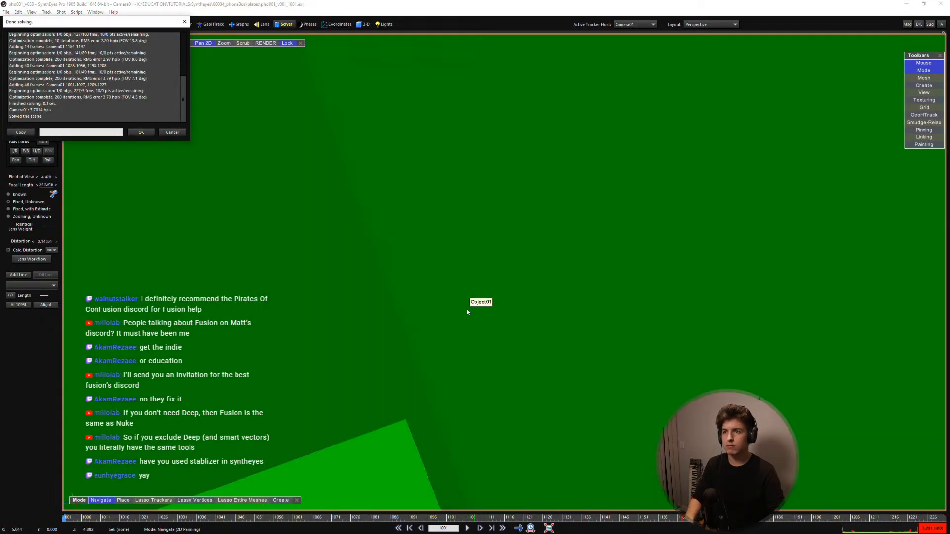
pyautogui.press('Return')
# Reduce the perspective object size to 3.000 in the scene settings so the large green object marker shrinks
pyautogui.scroll(-5, 466, 312)
pyautogui.scroll(3, 466, 312)
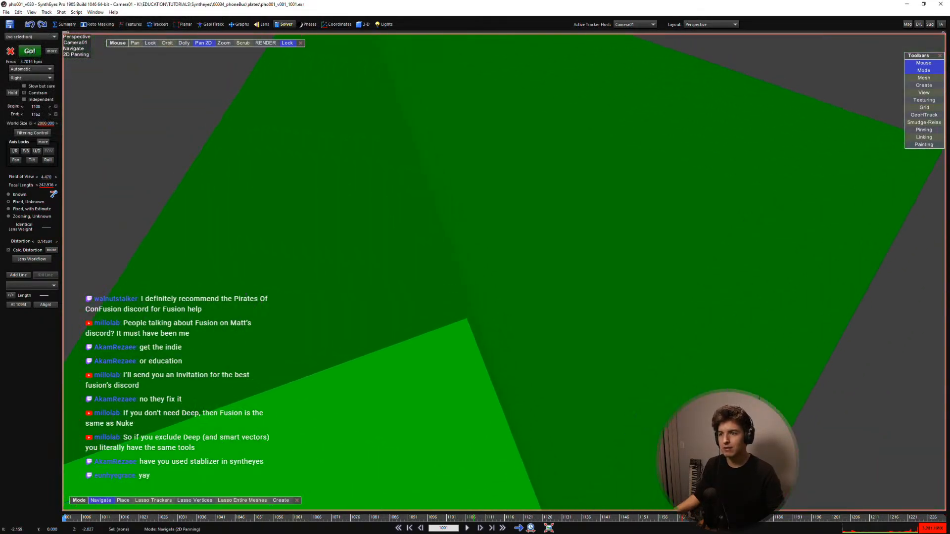
pyautogui.scroll(-3, 523, 320)
pyautogui.scroll(-8, 492, 339)
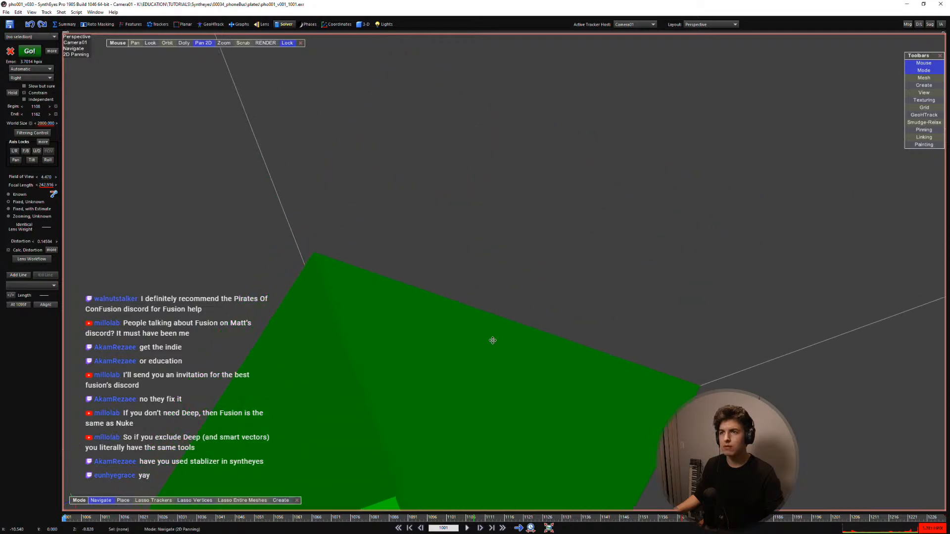
pyautogui.scroll(10, 476, 288)
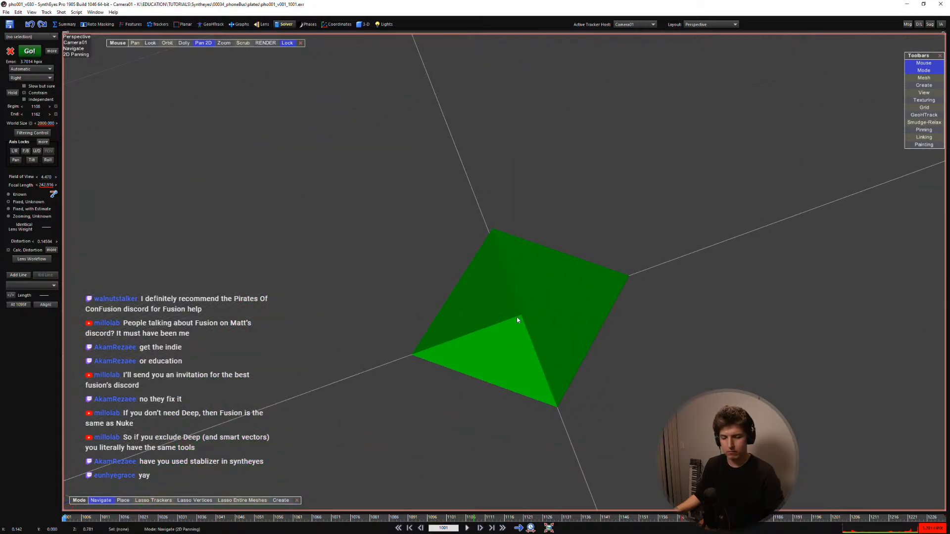
pyautogui.scroll(3, 552, 326)
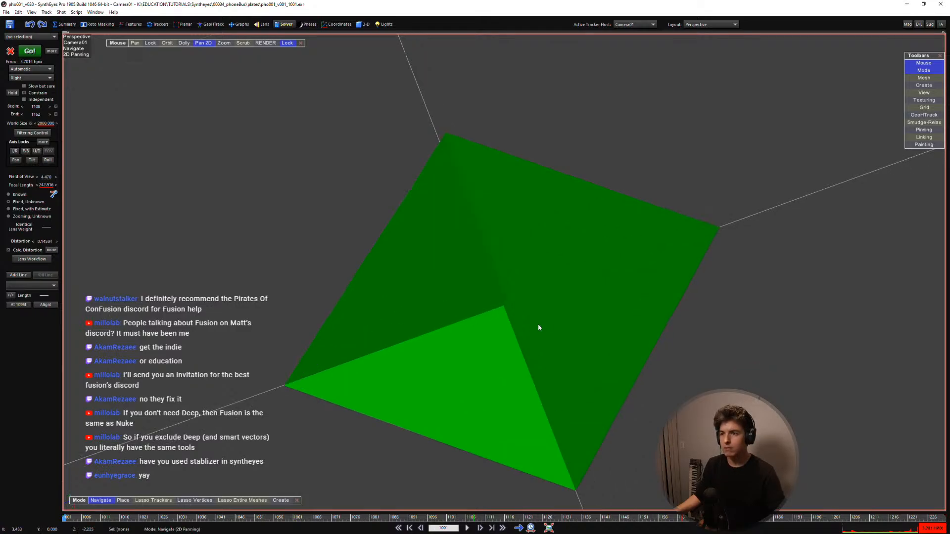
pyautogui.click(18, 12)
pyautogui.click(40, 236)
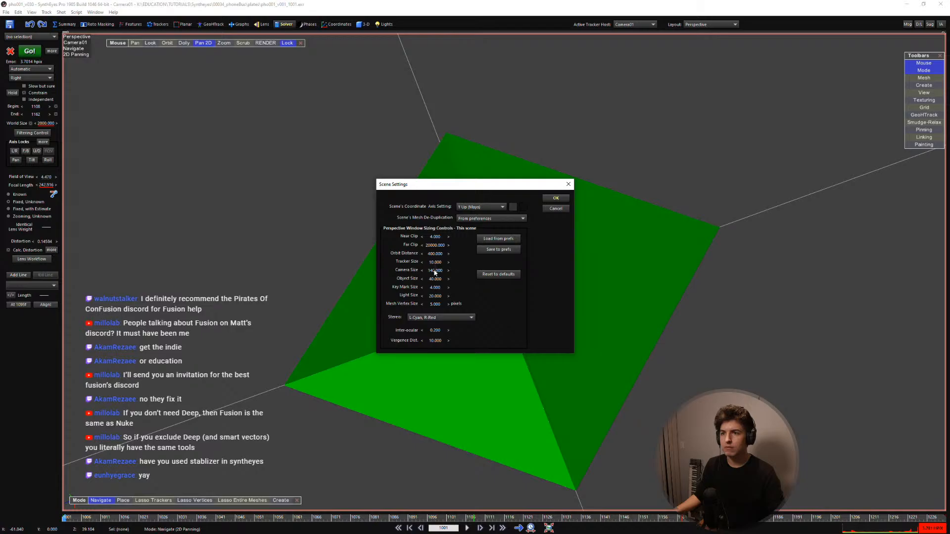
pyautogui.moveTo(436, 279); pyautogui.dragTo(393, 278)
pyautogui.moveTo(508, 186); pyautogui.dragTo(325, 150)
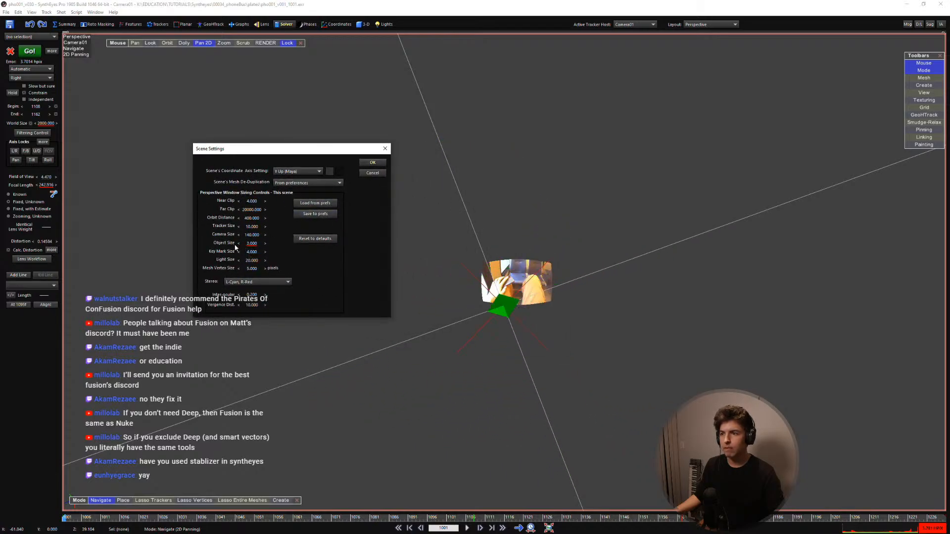
pyautogui.click(377, 165)
pyautogui.scroll(10, 522, 290)
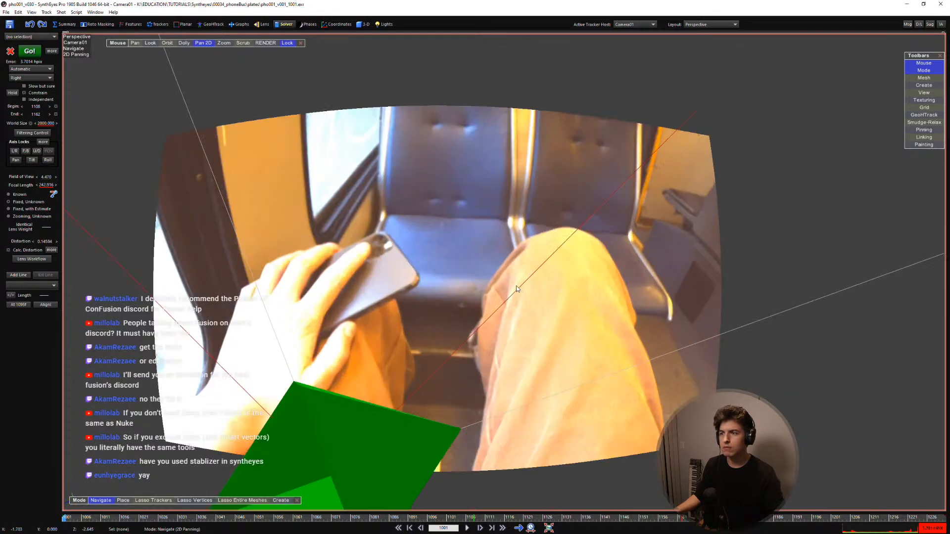
# Add a tracker on the screw of the dark window pillar at frame 1147 with a wider search area and follow it in 2D
pyautogui.press('5')
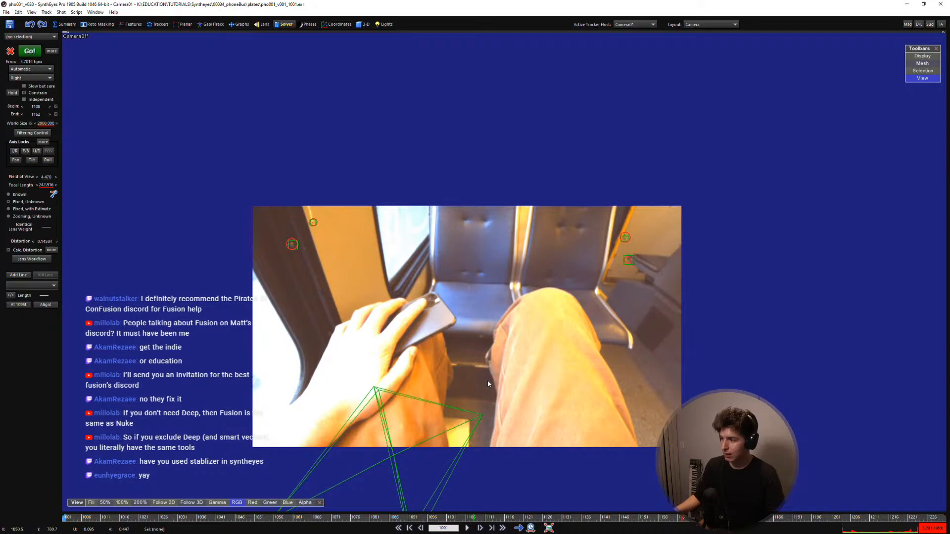
pyautogui.click(360, 517)
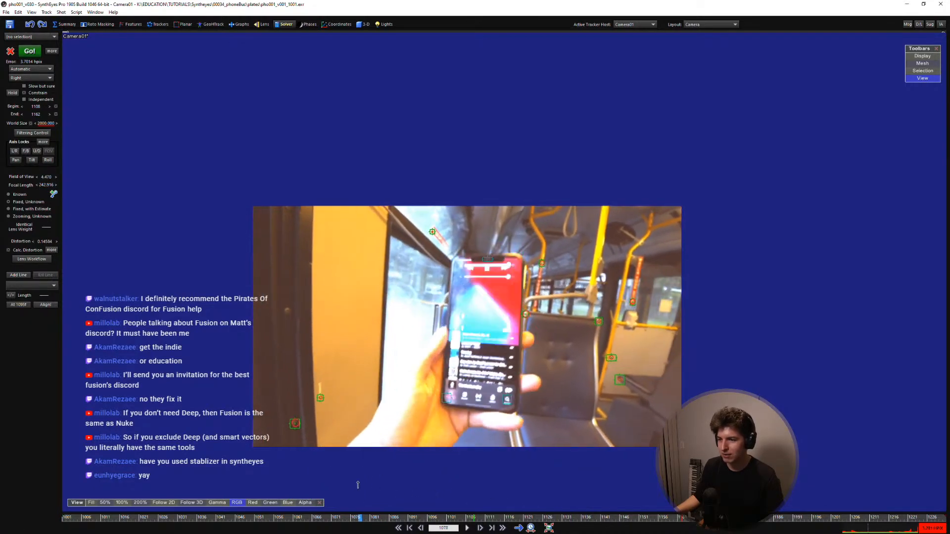
pyautogui.moveTo(358, 485)
pyautogui.mouseDown()
pyautogui.moveTo(496, 458)
pyautogui.moveTo(564, 475)
pyautogui.moveTo(662, 475)
pyautogui.moveTo(532, 476)
pyautogui.moveTo(679, 476)
pyautogui.moveTo(625, 475)
pyautogui.mouseUp()
pyautogui.scroll(4, 296, 338)
pyautogui.press('c')
pyautogui.click(358, 335)
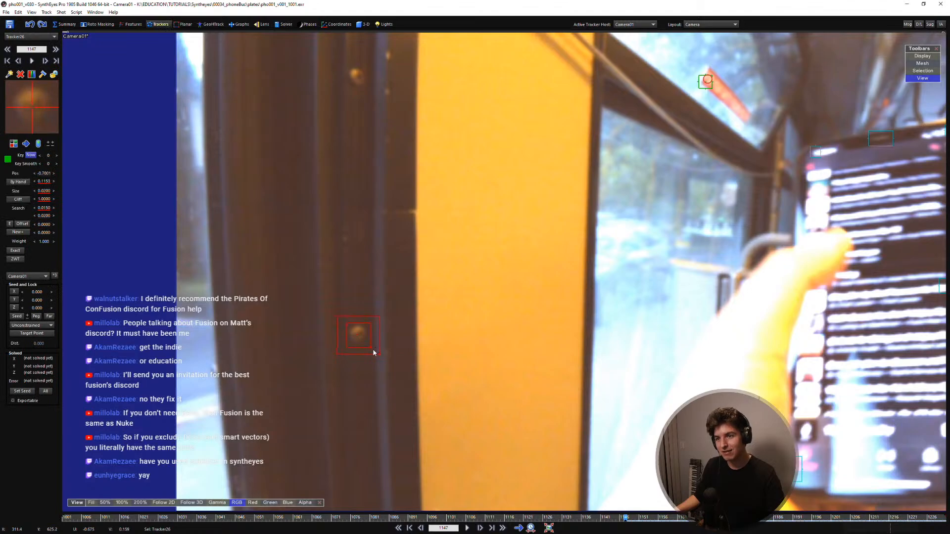
pyautogui.press('5')
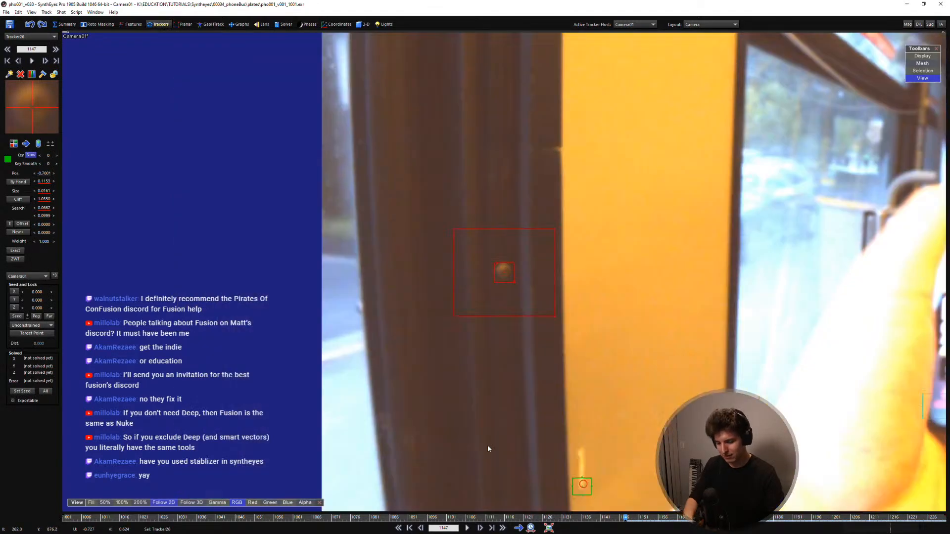
# Track the pillar screw forward frame by frame from frame 1147 to about frame 1199
pyautogui.press('d')
pyautogui.press('d')
pyautogui.press('d')
pyautogui.press('d')
pyautogui.press('d')
pyautogui.press('d')
pyautogui.press('d')
pyautogui.press('d')
pyautogui.press('d')
pyautogui.press('d')
pyautogui.press('d')
pyautogui.press('d')
pyautogui.press('d')
pyautogui.press('d')
pyautogui.press('d')
pyautogui.press('d')
pyautogui.press('d')
pyautogui.press('d')
pyautogui.press('d')
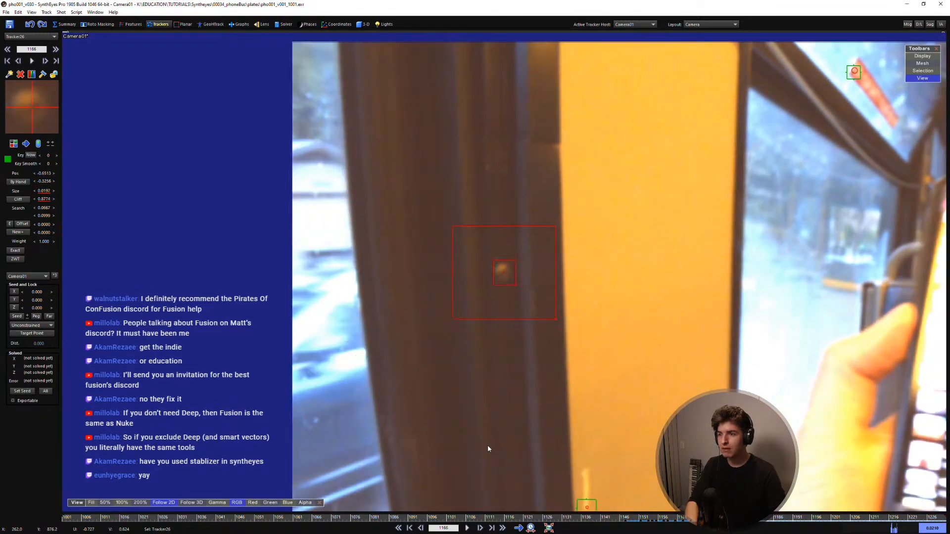
pyautogui.press('d')
pyautogui.press('d')
pyautogui.press('d')
pyautogui.press('d')
pyautogui.press('d')
pyautogui.press('d')
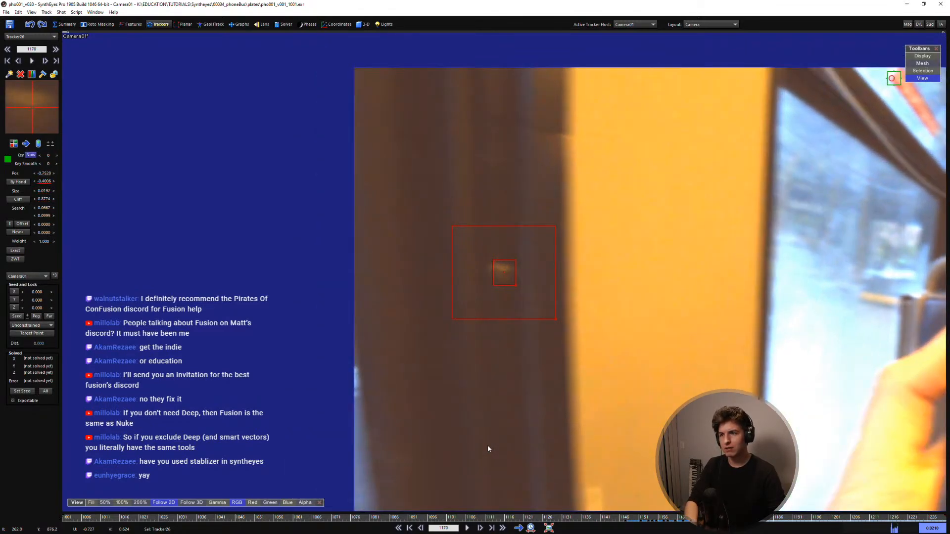
pyautogui.press('d')
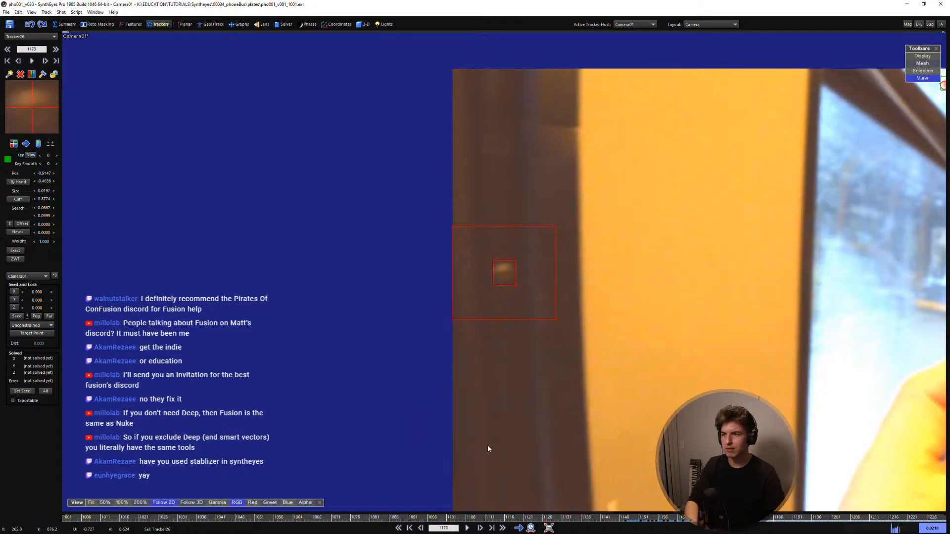
pyautogui.press('d')
pyautogui.press('d')
pyautogui.press('d')
pyautogui.press('d')
pyautogui.press('d')
pyautogui.press('d')
pyautogui.press('d')
pyautogui.press('d')
pyautogui.press('d')
pyautogui.press('d')
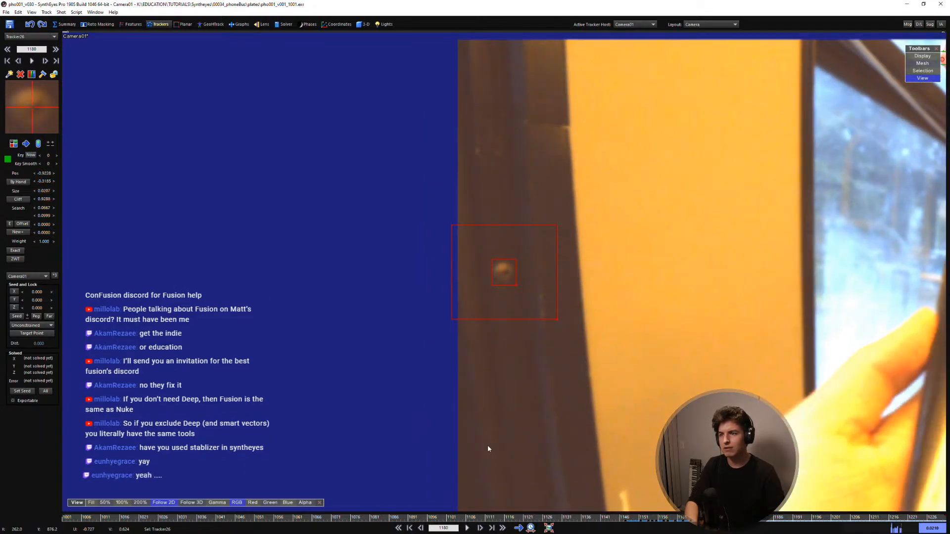
pyautogui.press('d')
pyautogui.press('d')
pyautogui.press('d')
pyautogui.press('d')
pyautogui.press('d')
pyautogui.press('d')
pyautogui.press('d')
pyautogui.press('d')
pyautogui.press('d')
pyautogui.press('d')
pyautogui.press('d')
pyautogui.press('d')
pyautogui.press('d')
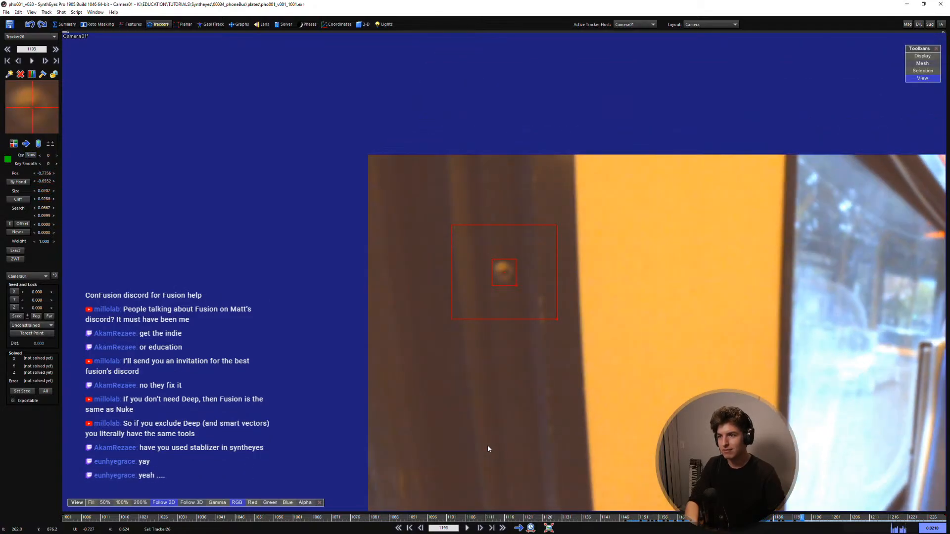
pyautogui.press('d')
pyautogui.press('d')
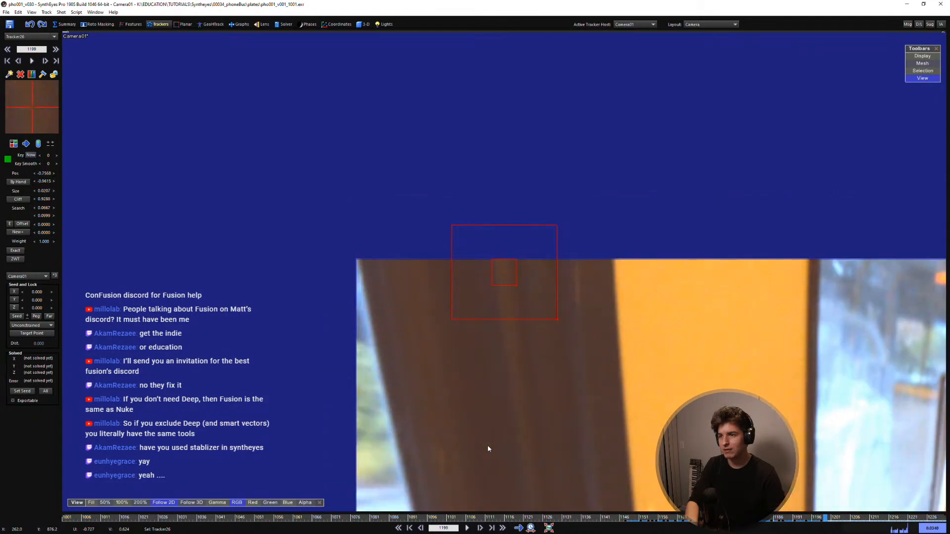
# Track the pillar screw backward from about frame 1147 to frame 1031 and lock the tracker
pyautogui.press('a')
pyautogui.press('a')
pyautogui.press('s')
pyautogui.press('s')
pyautogui.press('s')
pyautogui.press('s')
pyautogui.press('s')
pyautogui.press('s')
pyautogui.press('s')
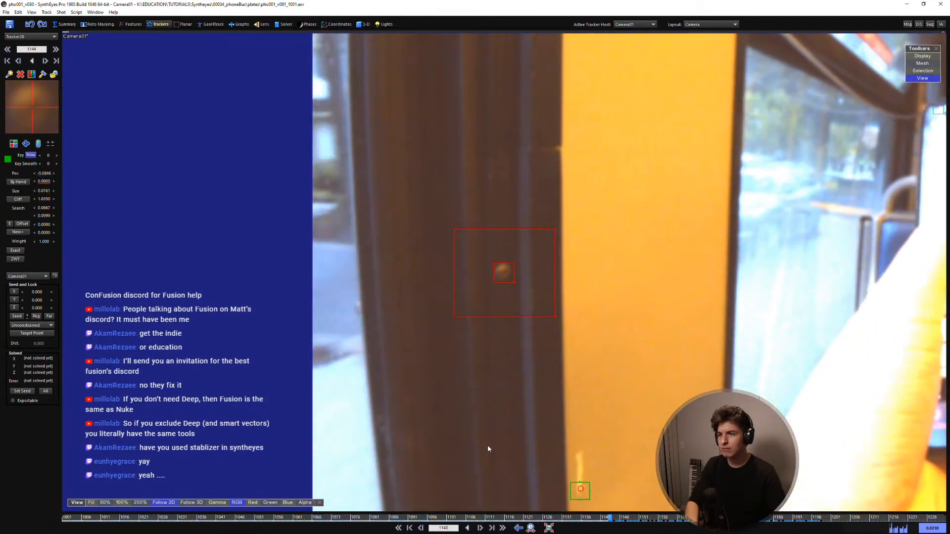
pyautogui.press('space')
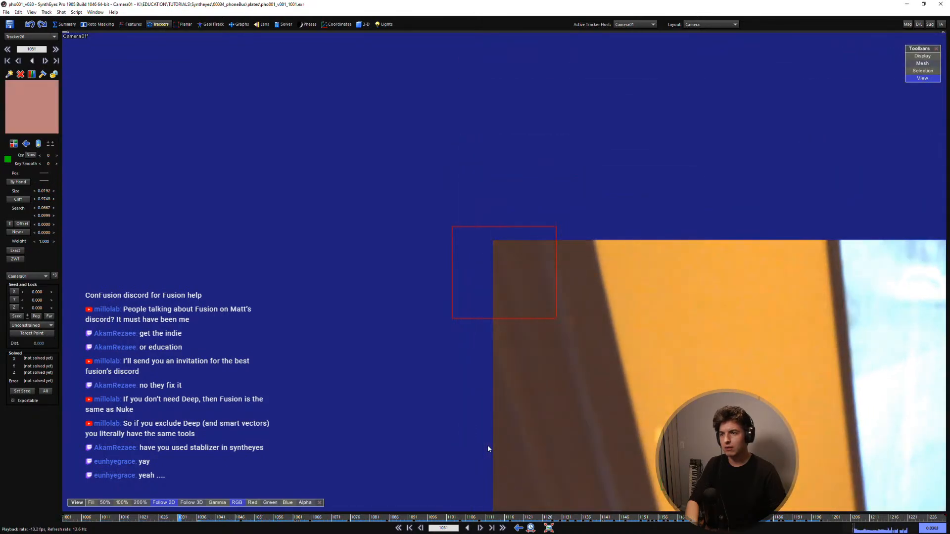
pyautogui.press('l')
# Play the shot forward to check that the pillar tracker stays on its screw, and stop following it
pyautogui.press('space')
pyautogui.press('space')
pyautogui.hotkey('shift', 'space')
pyautogui.press('space')
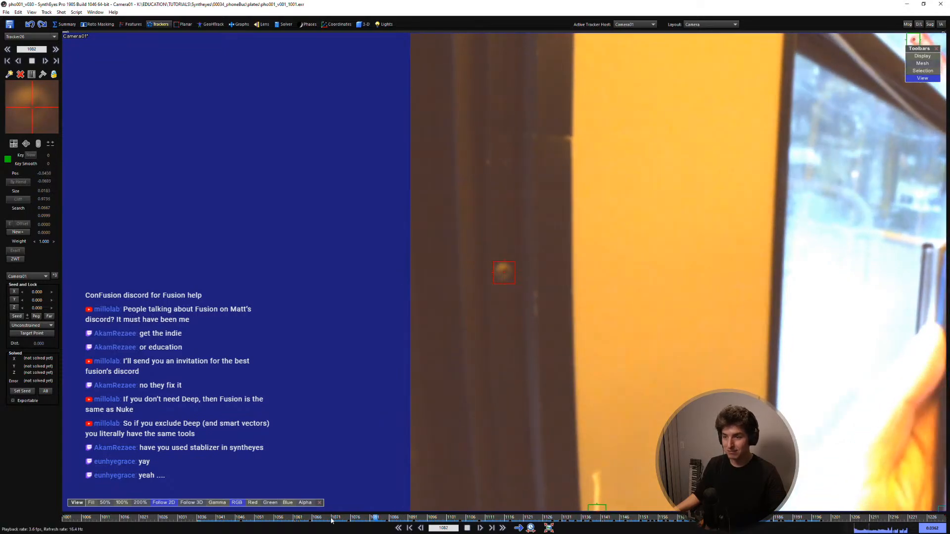
pyautogui.press('space')
pyautogui.press('5')
# Review all trackers in the full camera image from frame 1150 to 1194, and step back to frame 1178
pyautogui.moveTo(331, 519); pyautogui.dragTo(638, 519)
pyautogui.scroll(-4, 415, 275)
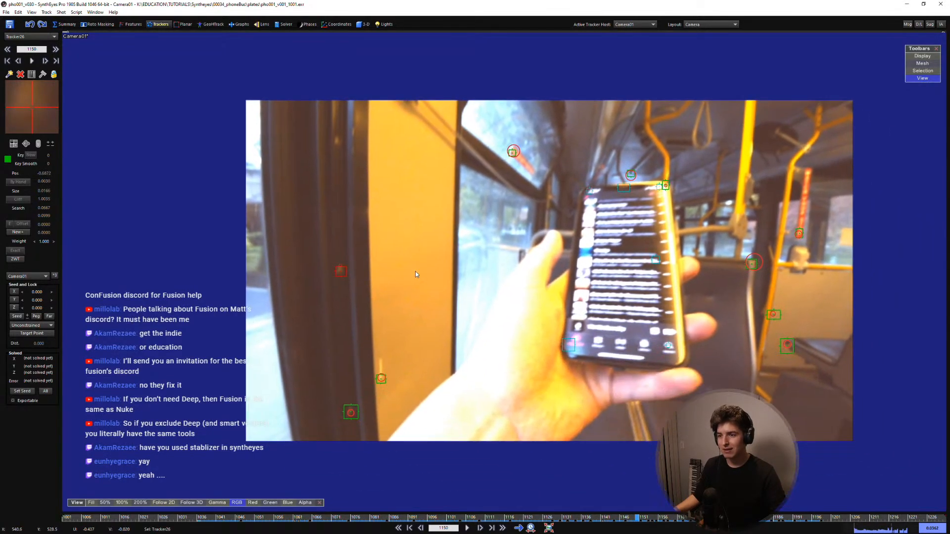
pyautogui.click(465, 527)
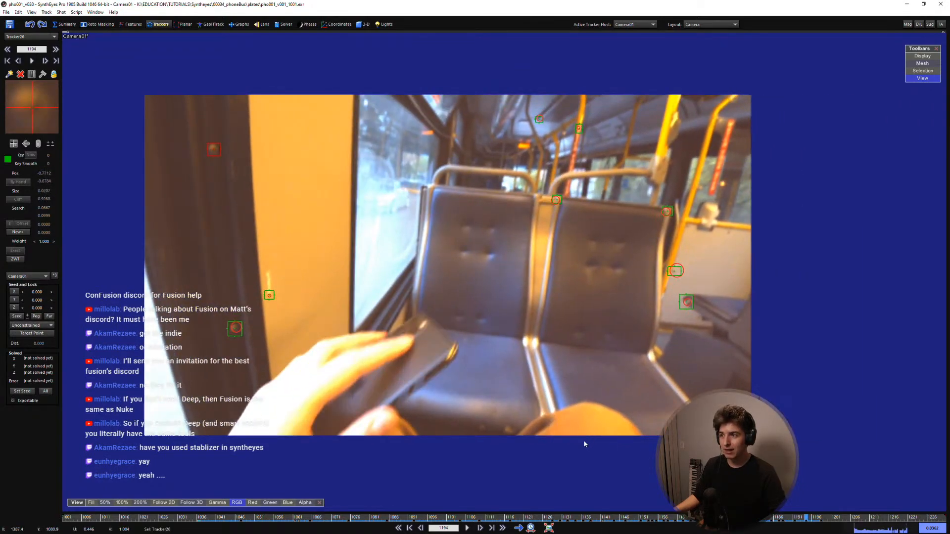
pyautogui.press('s')
pyautogui.press('s')
pyautogui.press('s')
pyautogui.press('s')
pyautogui.press('s')
pyautogui.press('s')
pyautogui.press('s')
pyautogui.press('s')
pyautogui.press('s')
pyautogui.press('s')
pyautogui.press('s')
pyautogui.press('s')
pyautogui.press('s')
pyautogui.press('s')
pyautogui.press('s')
pyautogui.press('s')
pyautogui.moveTo(570, 352); pyautogui.dragTo(555, 370, button='middle')
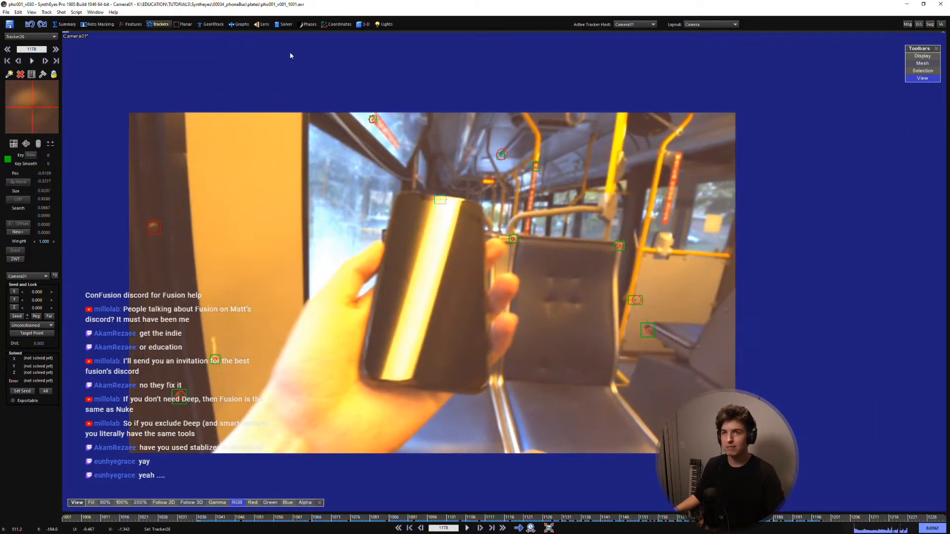
# Try to solve the camera again in Automatic mode with the new pillar tracker
pyautogui.click(276, 26)
pyautogui.click(30, 52)
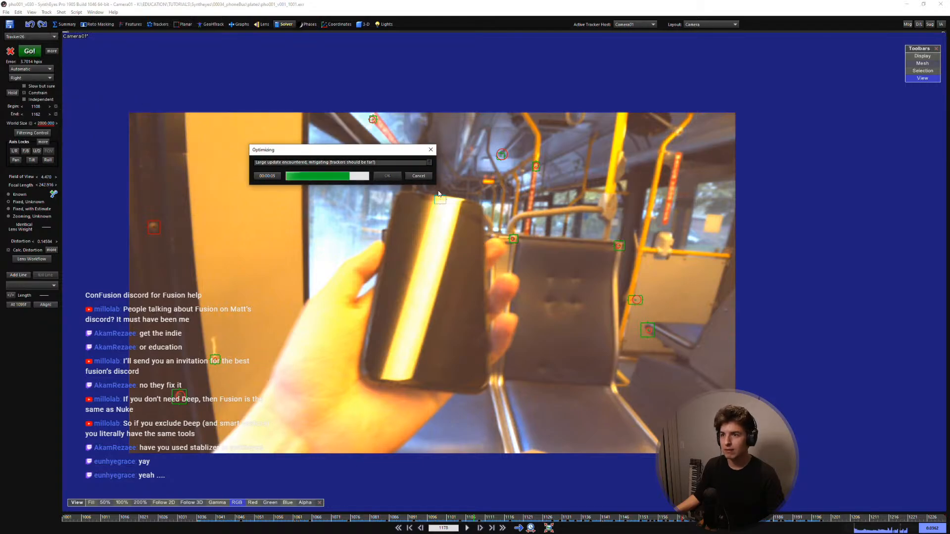
pyautogui.moveTo(435, 186); pyautogui.dragTo(513, 374)
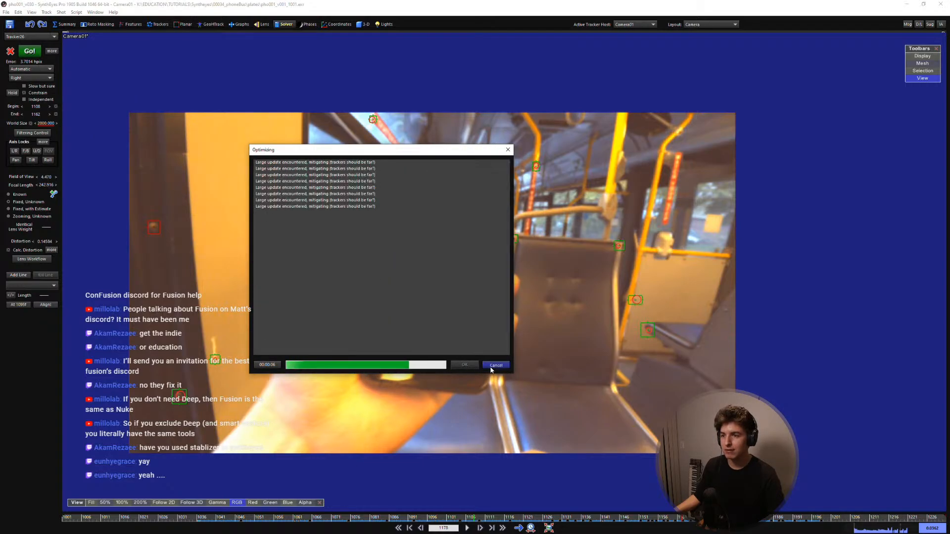
pyautogui.click(496, 365)
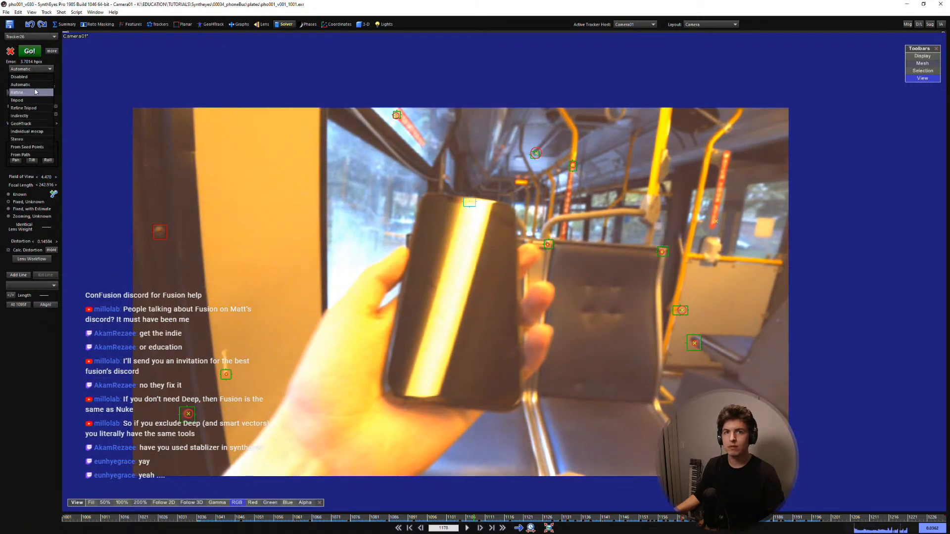
# Solve the camera in Refine mode, play the shot in the perspective view to check it, and return to frame 1001
pyautogui.click(35, 92)
pyautogui.click(30, 51)
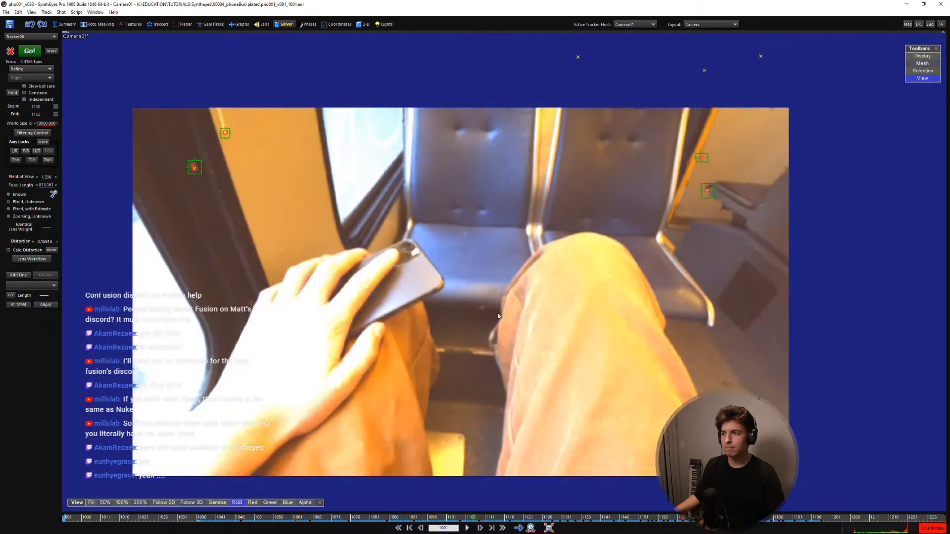
pyautogui.press('space')
pyautogui.press('5')
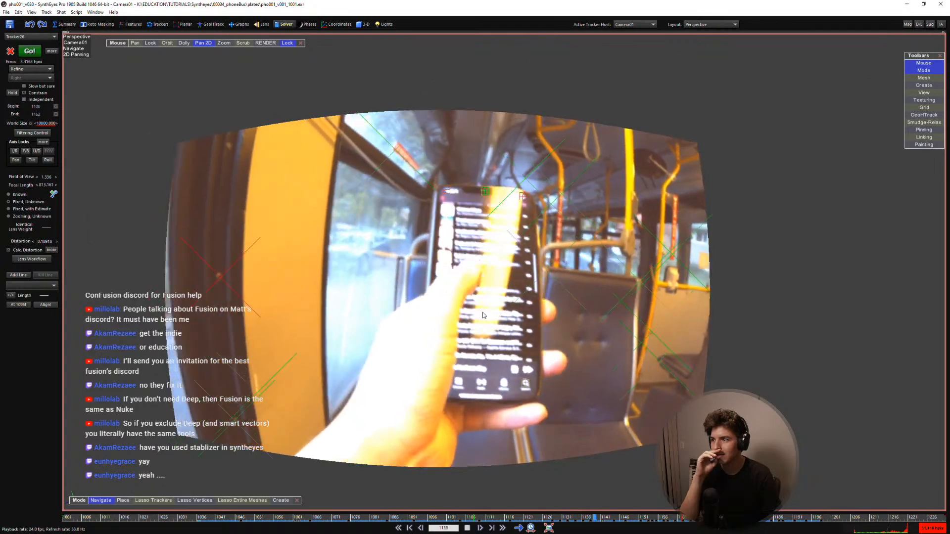
pyautogui.press('space')
pyautogui.press('7')
pyautogui.press('Home')
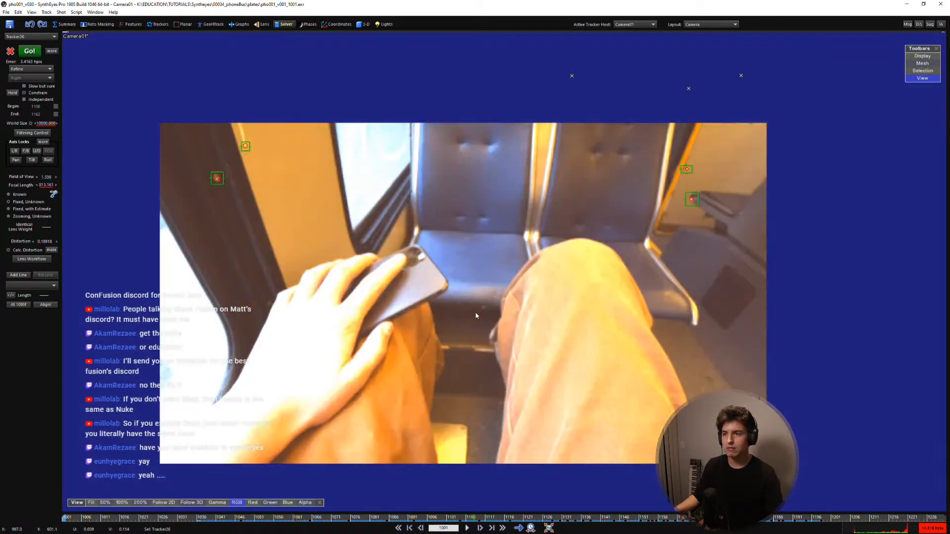
# Select the two trackers on the dark pillar at frame 1162 and examine the solved points and camera path in the Top view
pyautogui.moveTo(451, 518); pyautogui.dragTo(683, 518)
pyautogui.moveTo(237, 189); pyautogui.dragTo(208, 383)
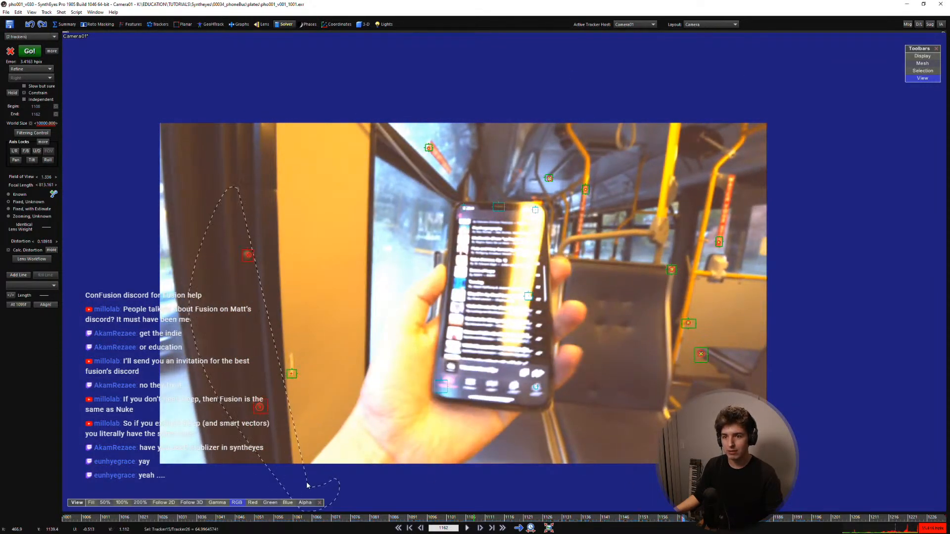
pyautogui.press('2')
pyautogui.scroll(-5, 274, 395)
pyautogui.scroll(-12, 326, 174)
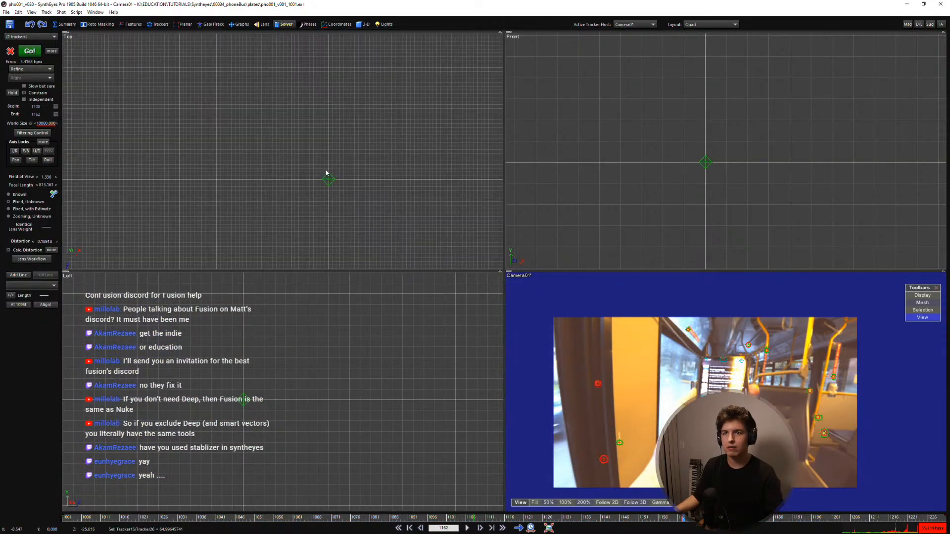
pyautogui.moveTo(328, 174); pyautogui.dragTo(330, 151, button='middle')
pyautogui.scroll(7, 346, 173)
pyautogui.moveTo(405, 168); pyautogui.dragTo(344, 201, button='middle')
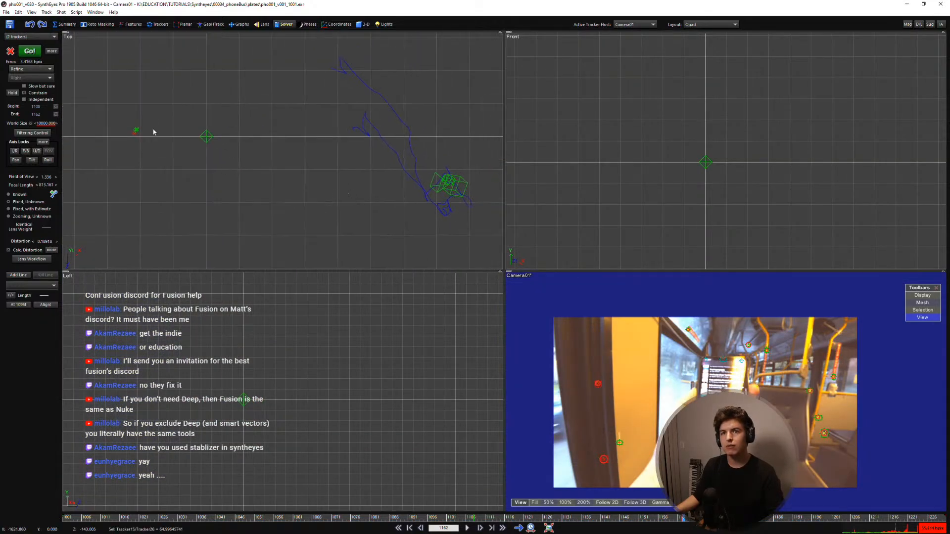
pyautogui.scroll(4, 130, 130)
pyautogui.moveTo(124, 137); pyautogui.dragTo(164, 100, button='middle')
pyautogui.scroll(8, 179, 98)
# Select the cluster of solved trackers in the Top view and inspect them in the camera view at frame 1158
pyautogui.moveTo(246, 73); pyautogui.dragTo(147, 179)
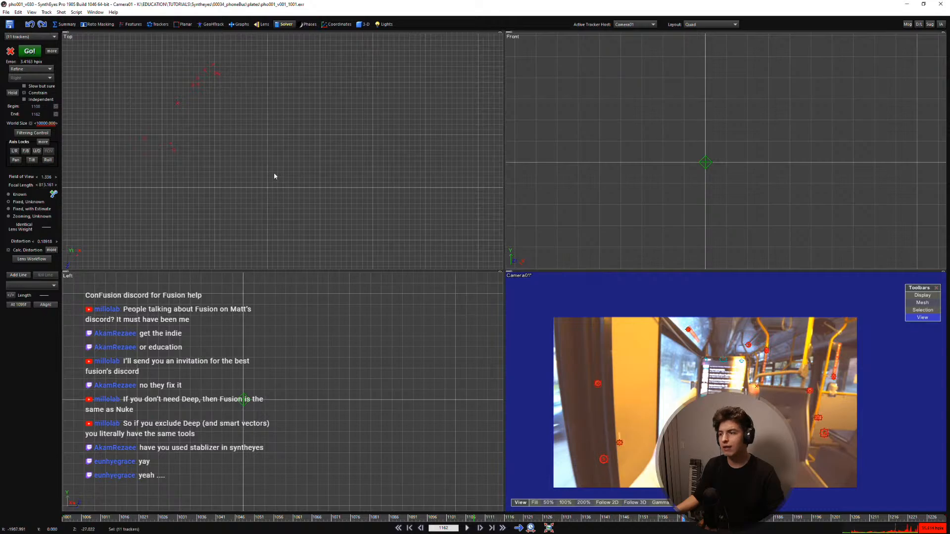
pyautogui.scroll(-8, 277, 176)
pyautogui.press('1')
pyautogui.scroll(-3, 292, 186)
pyautogui.scroll(2, 330, 221)
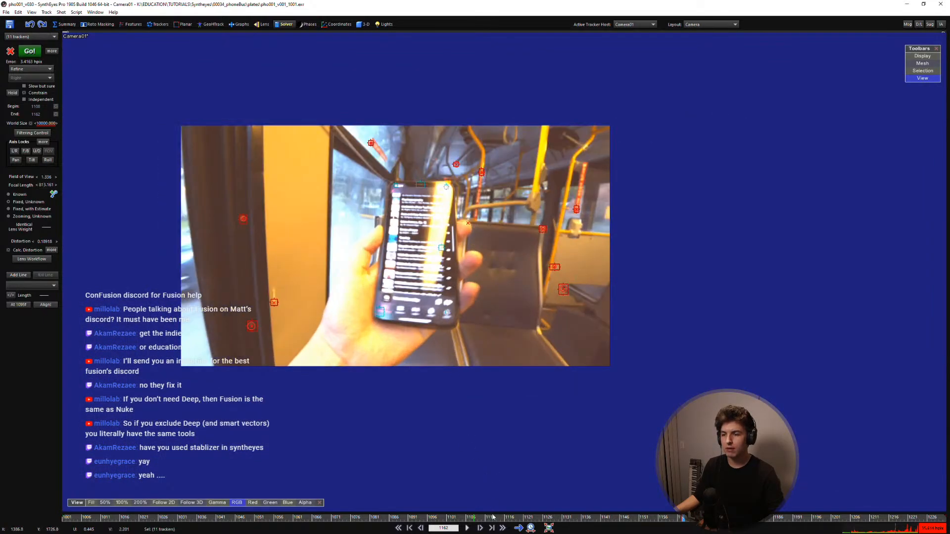
pyautogui.click(667, 520)
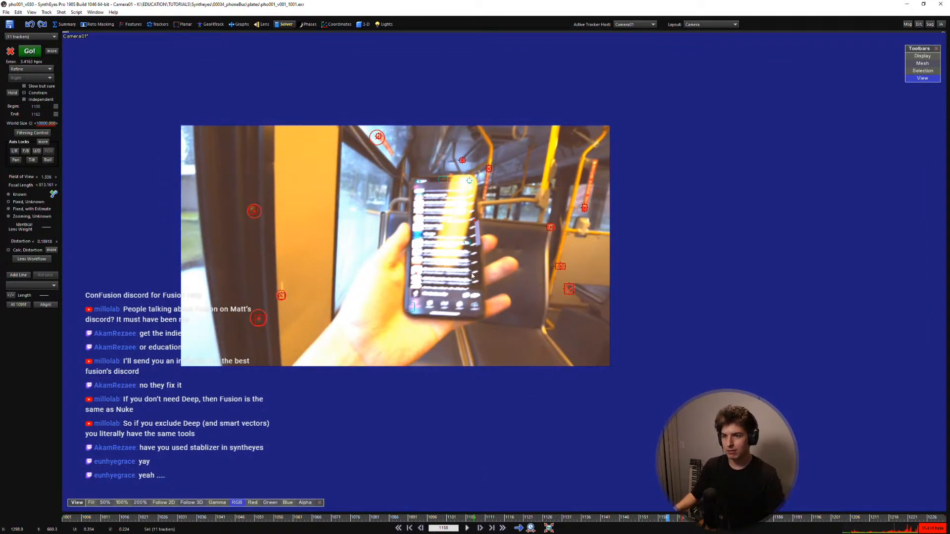
# Step through the shot between frames 1158 and 1193 in the camera view to examine how the solved points follow the trackers
pyautogui.press('d')
pyautogui.press('d')
pyautogui.press('d')
pyautogui.press('d')
pyautogui.press('d')
pyautogui.press('d')
pyautogui.press('d')
pyautogui.press('d')
pyautogui.press('d')
pyautogui.press('d')
pyautogui.press('d')
pyautogui.press('d')
pyautogui.press('d')
pyautogui.press('d')
pyautogui.press('d')
pyautogui.press('d')
pyautogui.press('d')
pyautogui.press('d')
pyautogui.press('d')
pyautogui.press('d')
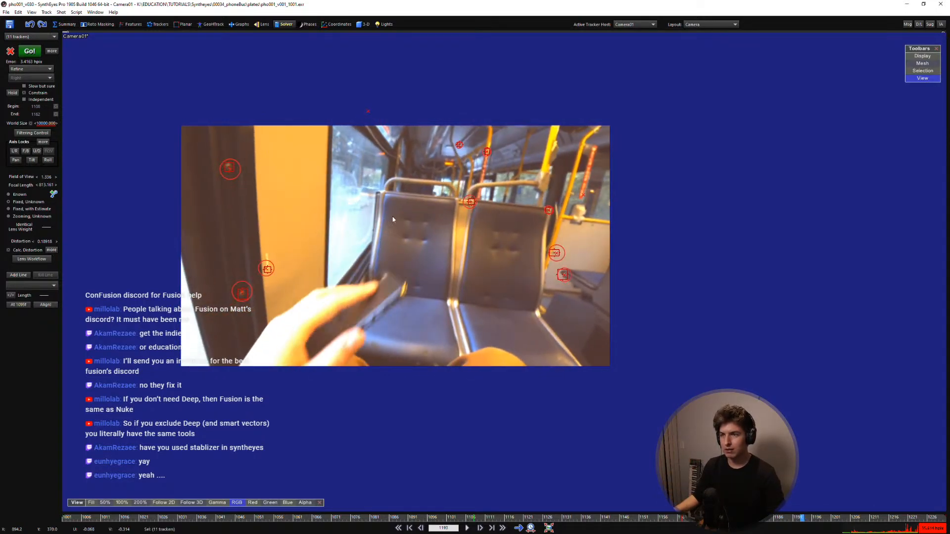
pyautogui.scroll(3, 392, 219)
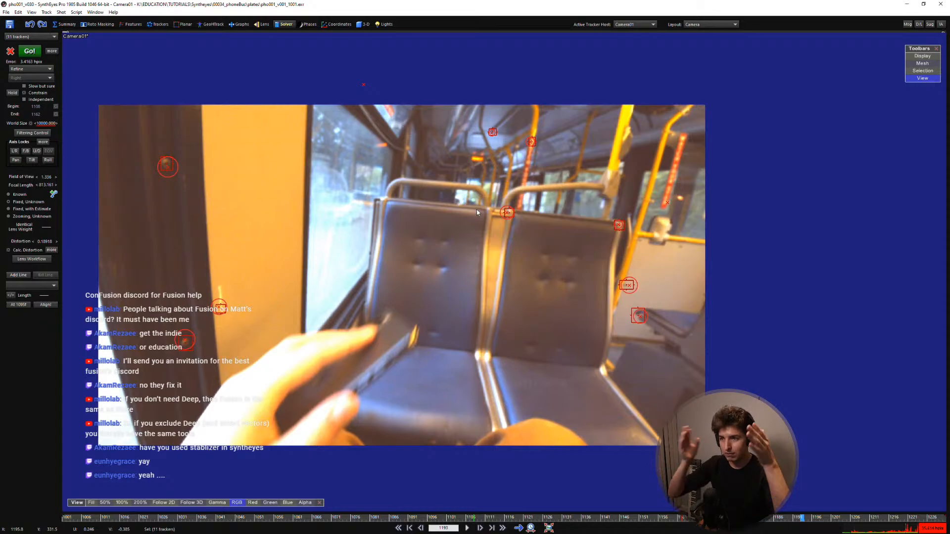
pyautogui.press('s')
pyautogui.press('s')
pyautogui.press('s')
pyautogui.press('s')
pyautogui.press('s')
pyautogui.press('s')
pyautogui.press('s')
pyautogui.press('s')
pyautogui.press('s')
pyautogui.press('s')
pyautogui.press('s')
pyautogui.press('s')
pyautogui.press('s')
pyautogui.press('s')
pyautogui.press('s')
pyautogui.press('s')
pyautogui.press('s')
pyautogui.press('s')
pyautogui.press('s')
pyautogui.press('s')
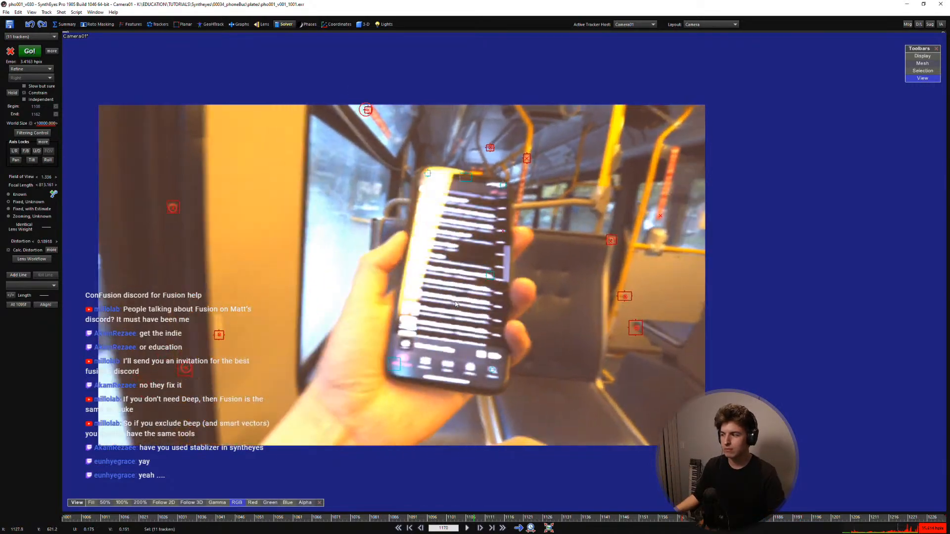
pyautogui.press('s')
pyautogui.press('s')
pyautogui.press('s')
pyautogui.press('s')
pyautogui.press('s')
pyautogui.press('space')
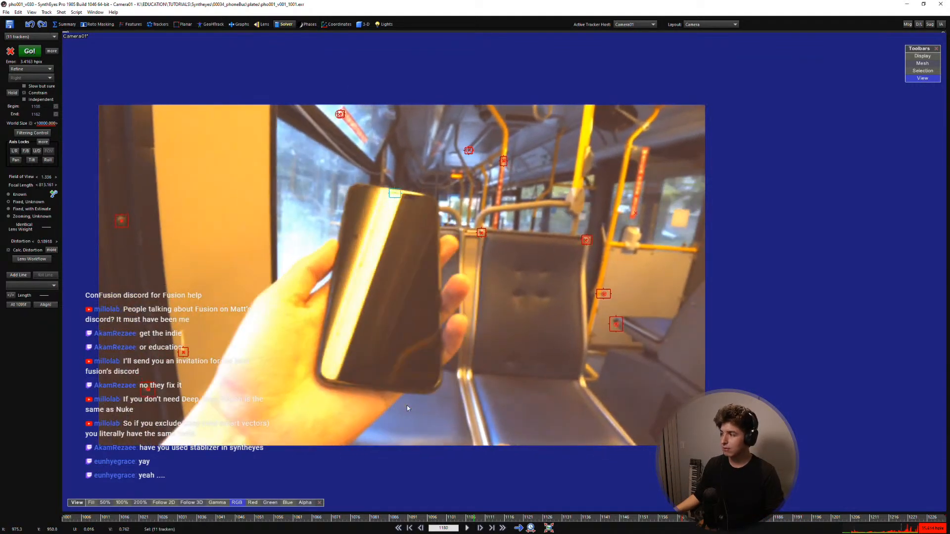
pyautogui.press('space')
pyautogui.press('s')
pyautogui.press('s')
pyautogui.press('s')
pyautogui.press('s')
pyautogui.press('s')
pyautogui.press('s')
pyautogui.press('s')
pyautogui.press('s')
pyautogui.press('s')
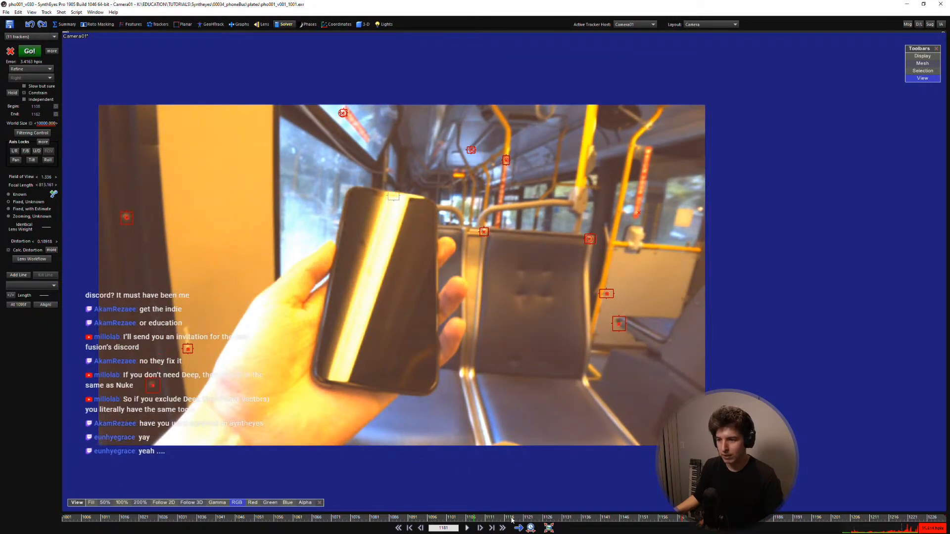
# Try strongly different negative lens distortion values on the plate in the perspective view at frame 1120
pyautogui.moveTo(511, 518); pyautogui.dragTo(522, 485)
pyautogui.press('5')
pyautogui.moveTo(422, 364); pyautogui.dragTo(434, 355, button='middle')
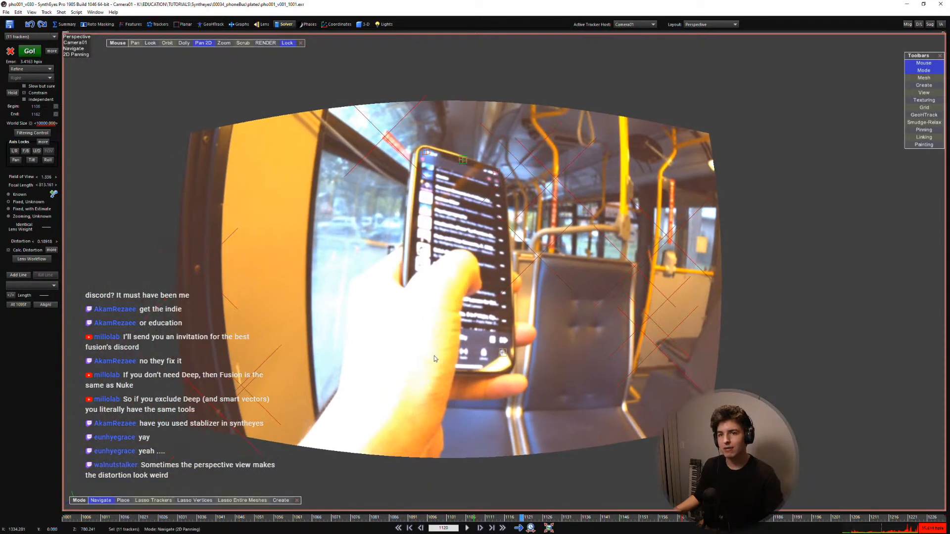
pyautogui.scroll(2, 434, 355)
pyautogui.moveTo(53, 244); pyautogui.dragTo(418, 270)
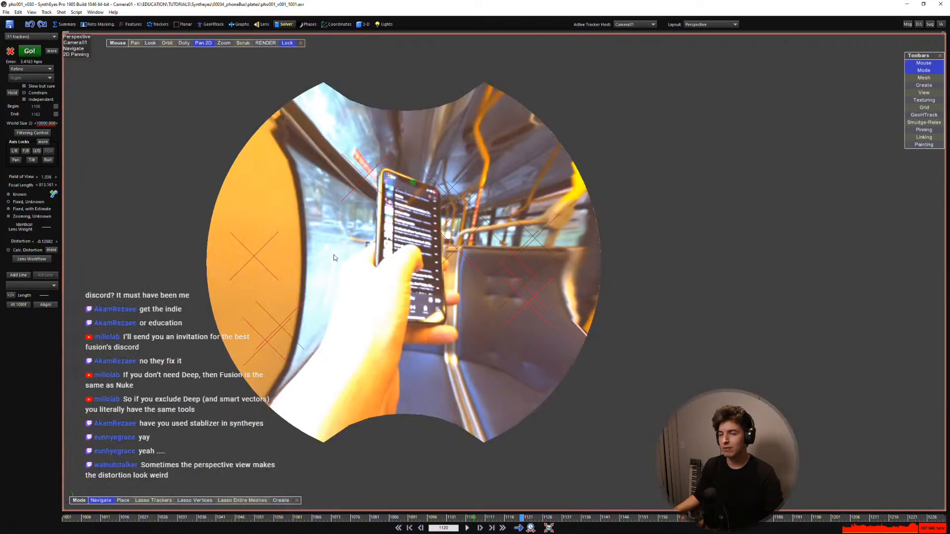
pyautogui.scroll(2, 334, 257)
pyautogui.moveTo(35, 246); pyautogui.dragTo(183, 264)
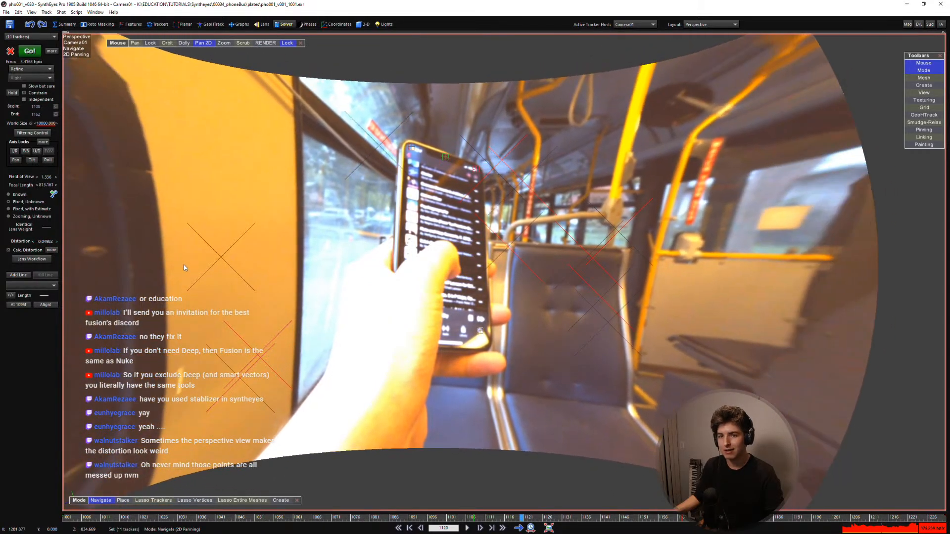
# Fine-tune the lens distortion to about -0.029 while checking the bend of the plate in the perspective view
pyautogui.moveTo(88, 473); pyautogui.dragTo(284, 407, button='middle')
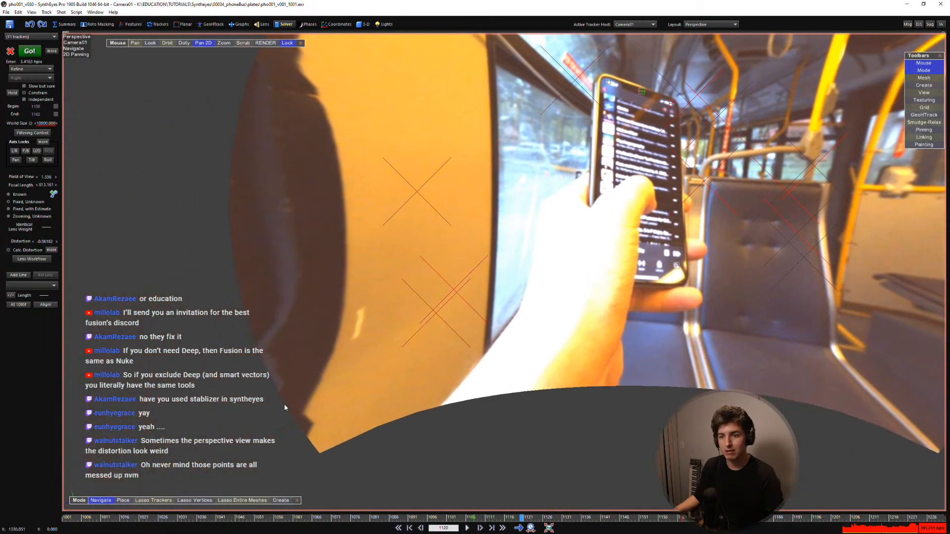
pyautogui.moveTo(45, 242); pyautogui.dragTo(102, 252)
pyautogui.scroll(-8, 339, 364)
pyautogui.scroll(6, 470, 267)
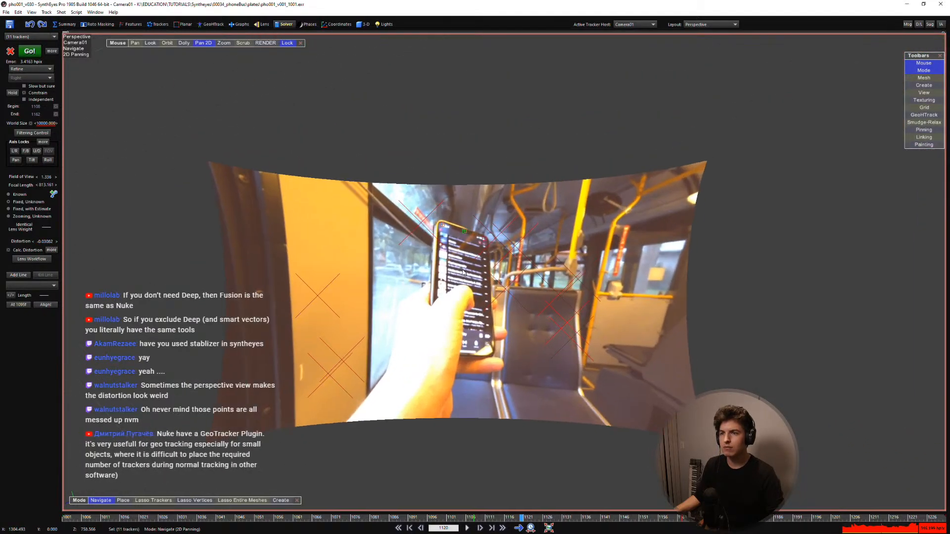
pyautogui.press('d')
pyautogui.press('a')
pyautogui.press('a')
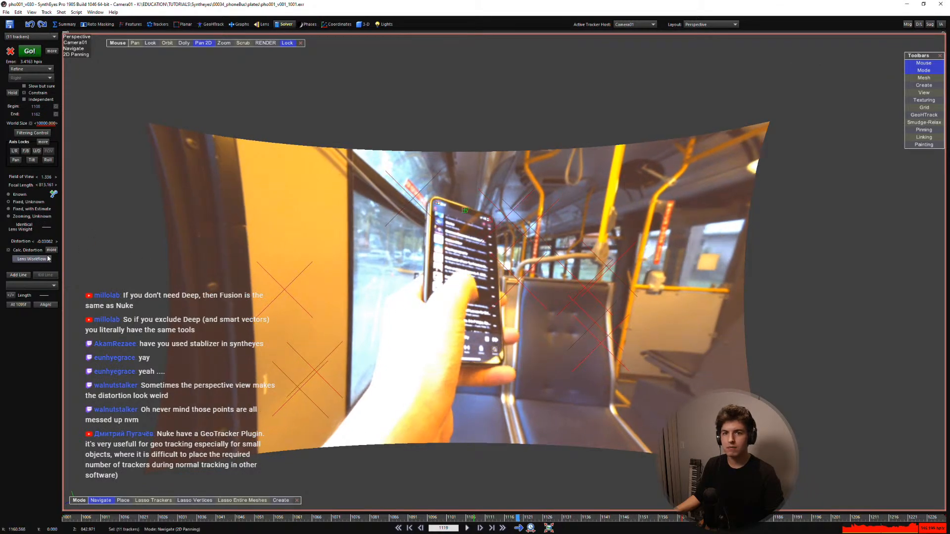
pyautogui.moveTo(48, 247); pyautogui.dragTo(51, 247)
# Return to the camera view, show the lens controls and distortion grid at frame 1127, and deselect all trackers
pyautogui.press('7')
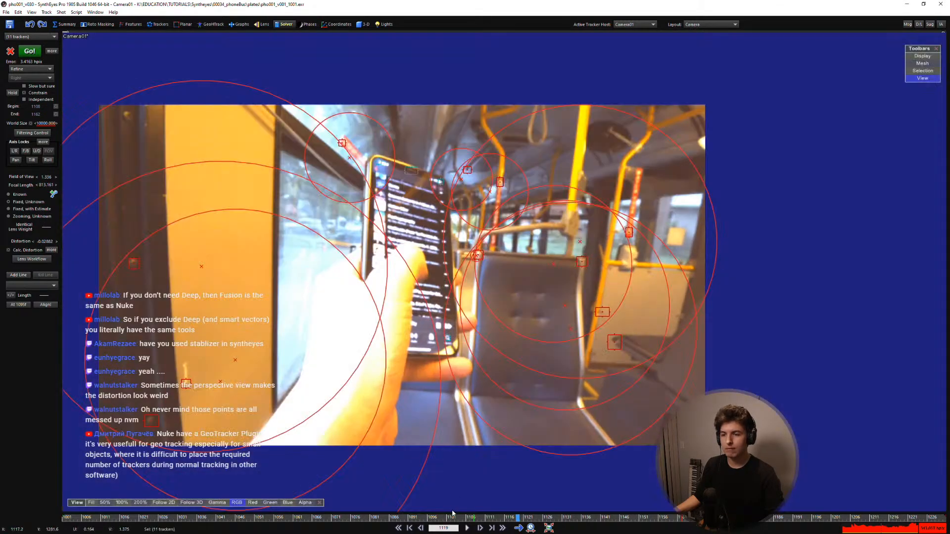
pyautogui.moveTo(453, 516); pyautogui.dragTo(556, 522)
pyautogui.click(263, 24)
pyautogui.scroll(2, 383, 338)
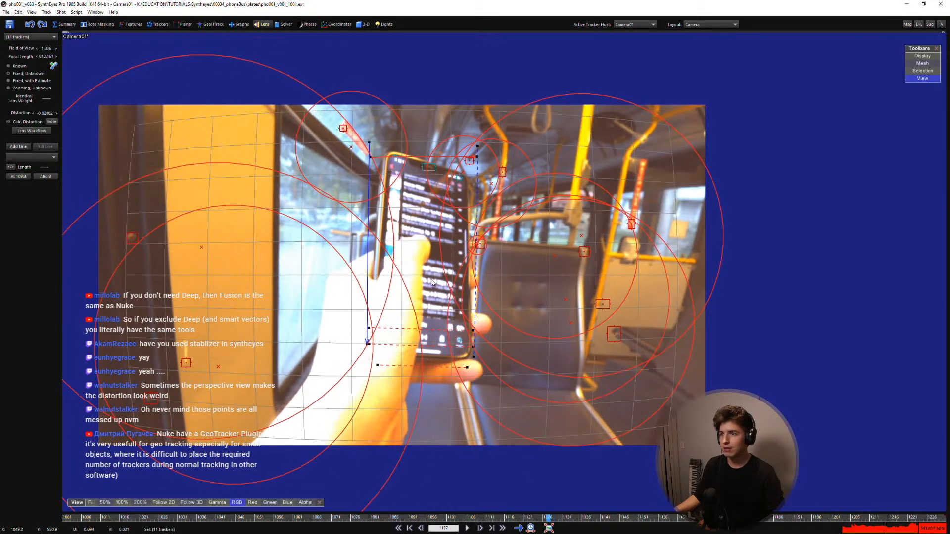
pyautogui.click(385, 312)
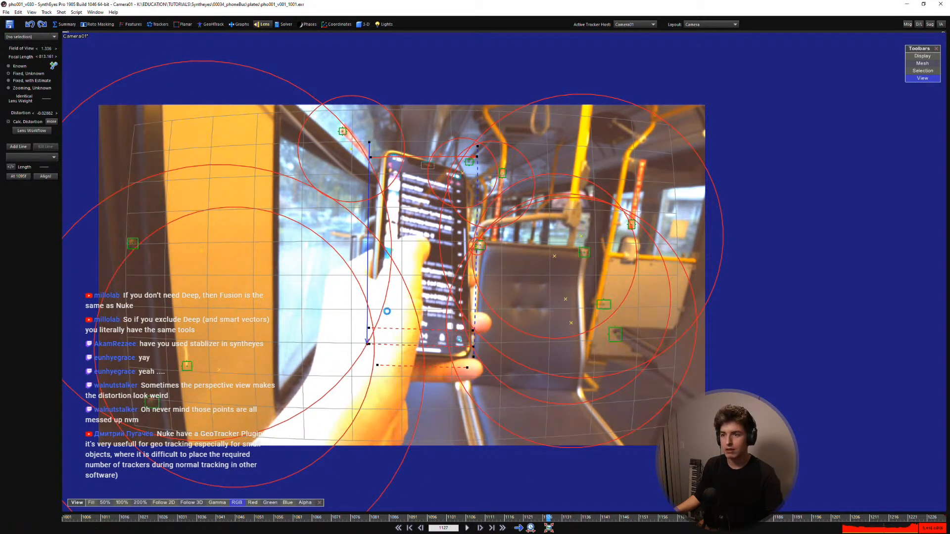
# Reset the plate's image preparation settings, adjust its levels to a moderate brightness, and apply the changes
pyautogui.press('p')
pyautogui.click(396, 211)
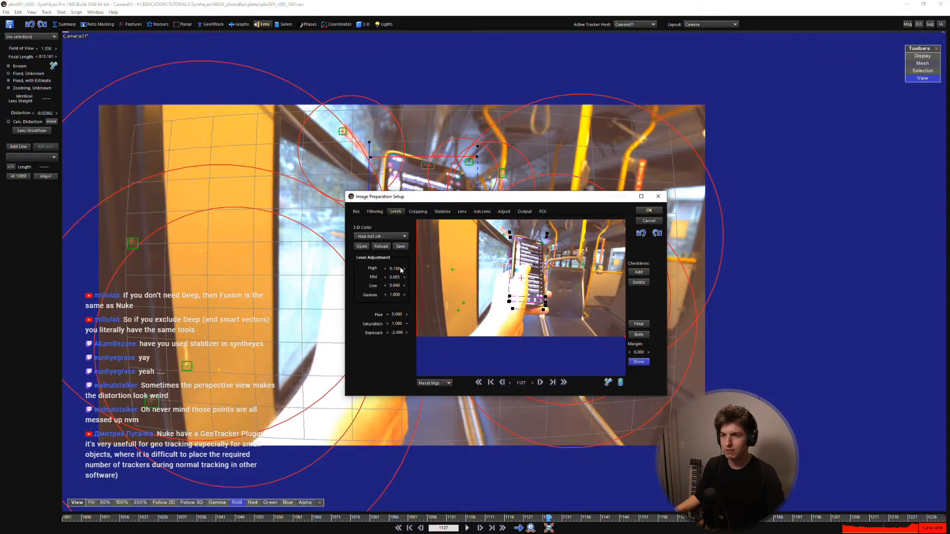
pyautogui.click(361, 212)
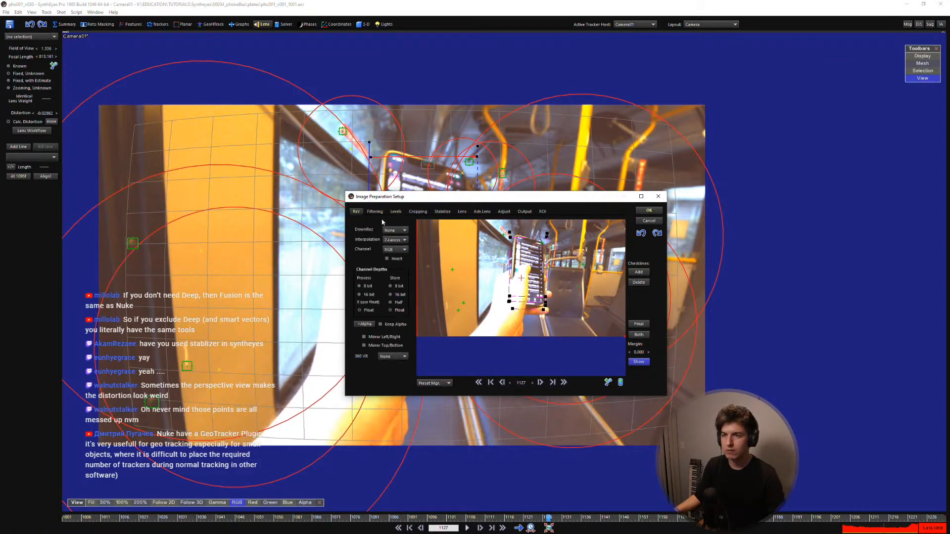
pyautogui.click(428, 383)
pyautogui.click(430, 367)
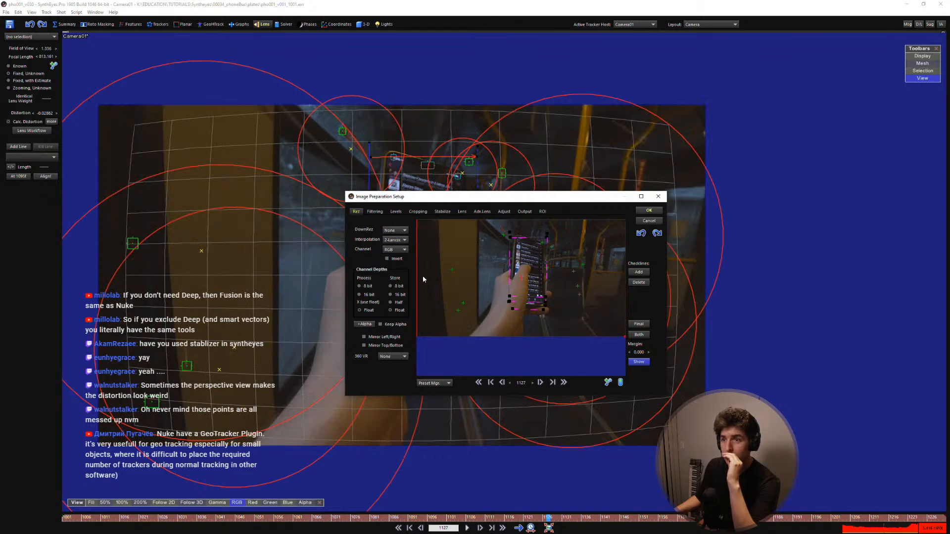
pyautogui.click(396, 211)
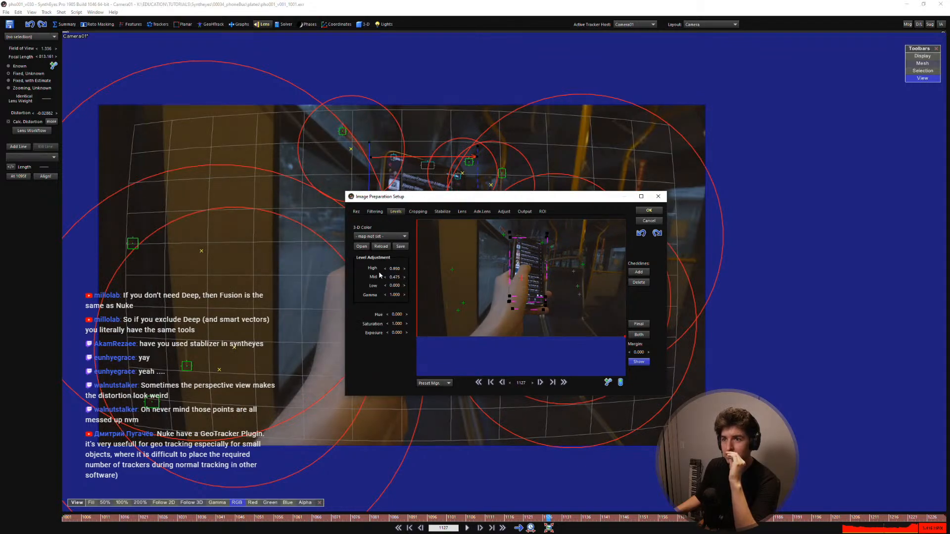
pyautogui.moveTo(380, 275); pyautogui.dragTo(254, 298)
pyautogui.click(649, 210)
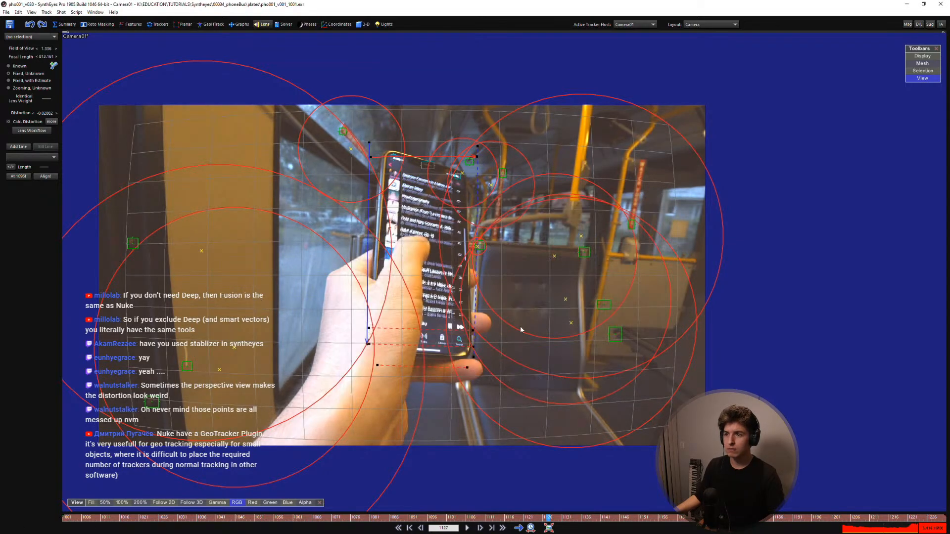
# Review the re-graded plate around frames 1136 to 1148 in the camera view and return to frame 1001
pyautogui.moveTo(470, 391); pyautogui.dragTo(509, 403, button='middle')
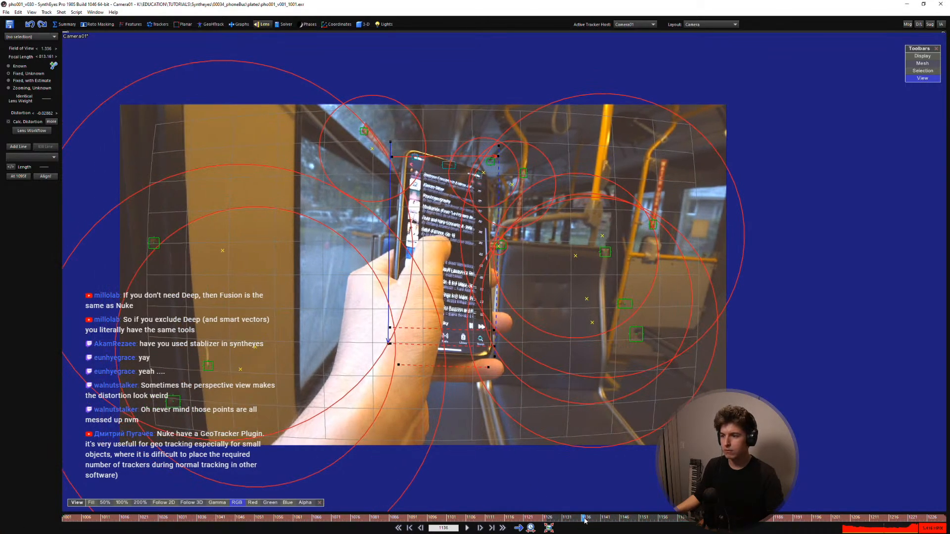
pyautogui.moveTo(584, 520); pyautogui.dragTo(634, 518)
pyautogui.hotkey('shift', 'r')
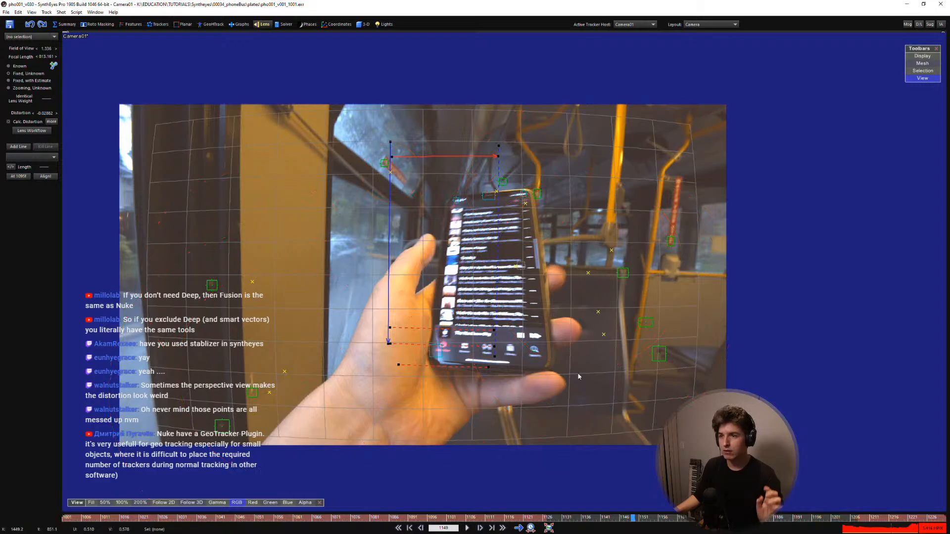
pyautogui.press('s')
pyautogui.hotkey('shift', 'a')
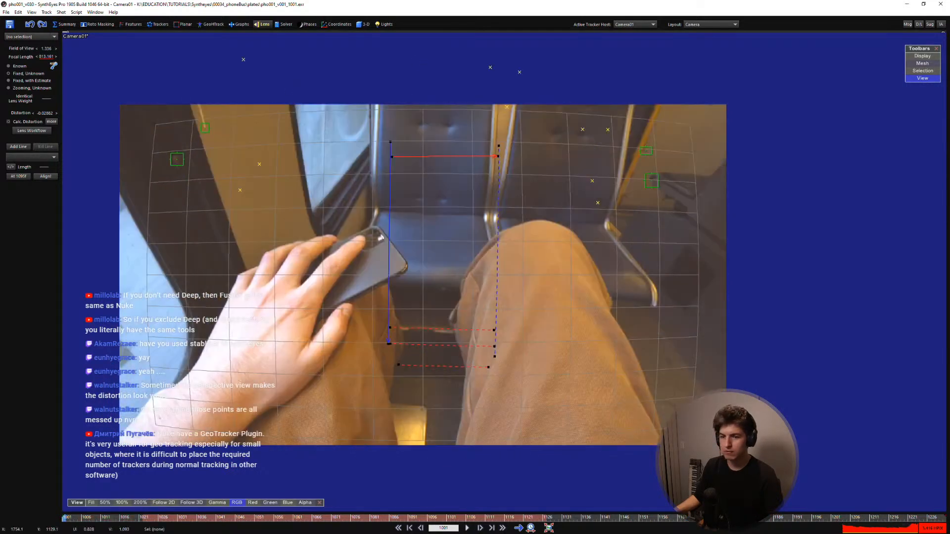
pyautogui.moveTo(462, 288); pyautogui.dragTo(469, 307, button='middle')
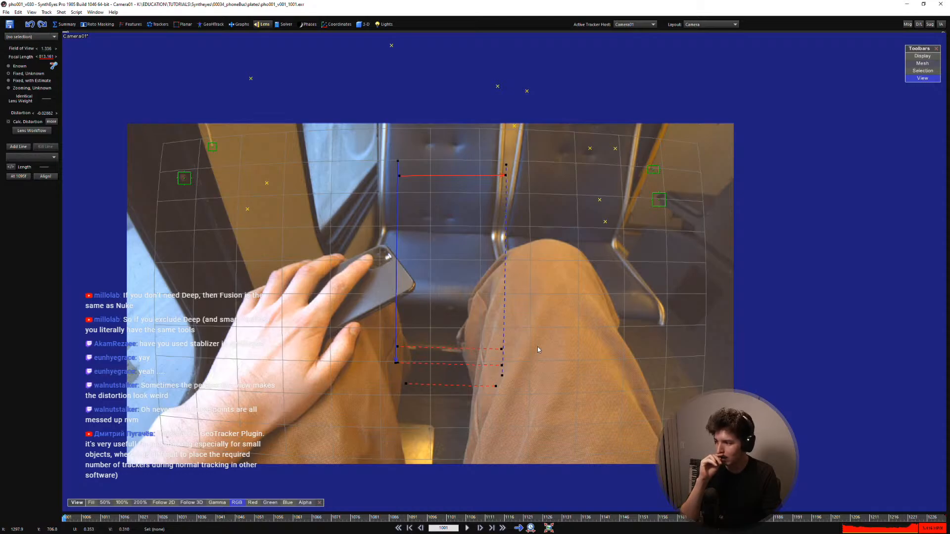
pyautogui.scroll(1, 461, 335)
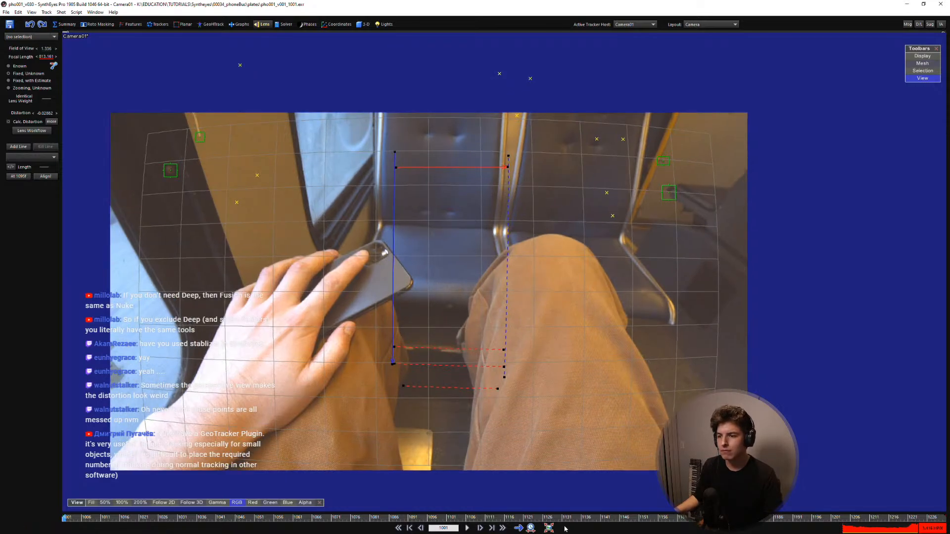
# Examine the phone against the lens alignment lines between frames 1101 and 1123
pyautogui.moveTo(567, 518); pyautogui.dragTo(508, 519)
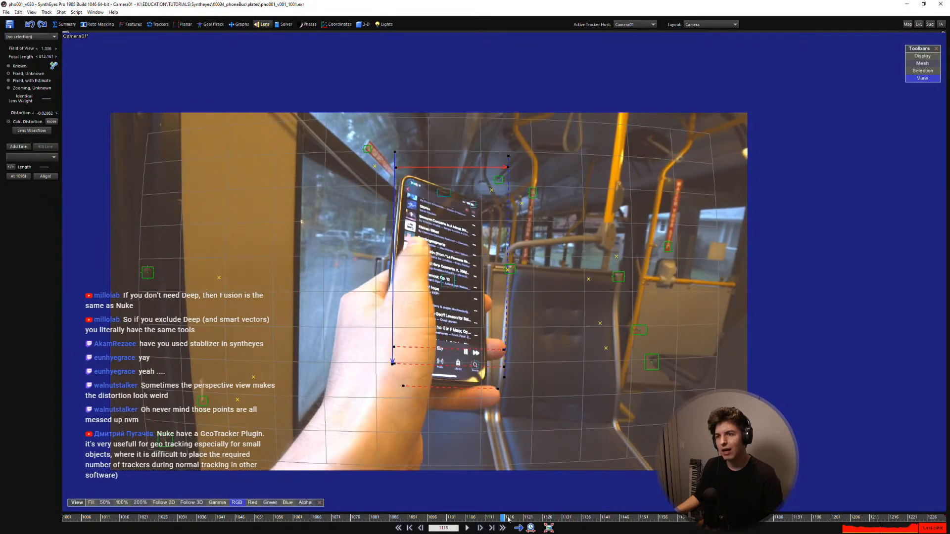
pyautogui.scroll(2, 454, 311)
pyautogui.moveTo(454, 311); pyautogui.dragTo(490, 310, button='middle')
pyautogui.scroll(-1, 480, 298)
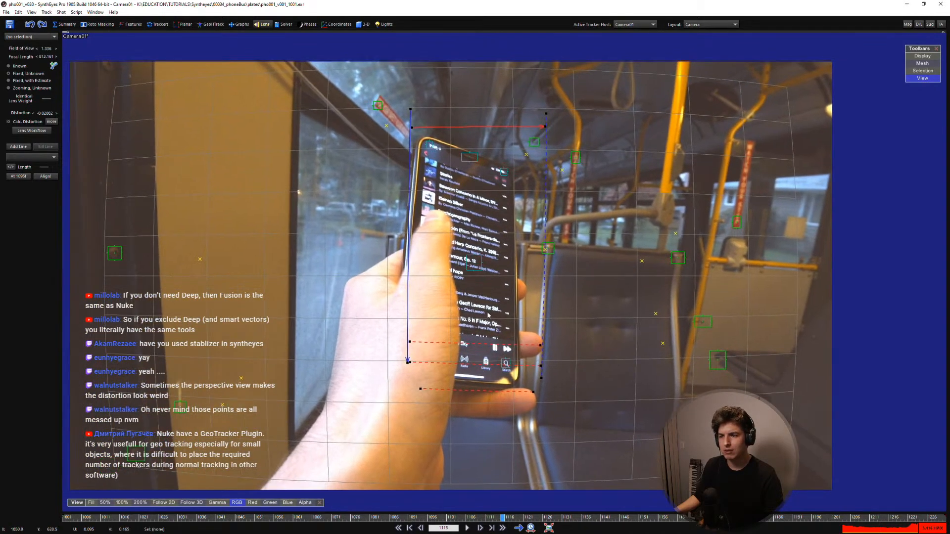
pyautogui.moveTo(519, 518); pyautogui.dragTo(448, 518)
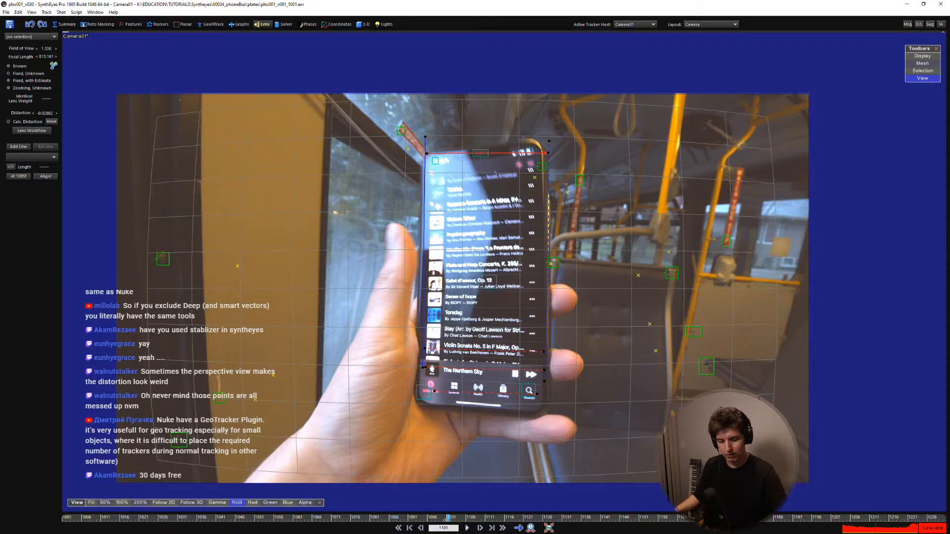
pyautogui.moveTo(472, 519); pyautogui.dragTo(530, 527)
pyautogui.scroll(2, 502, 282)
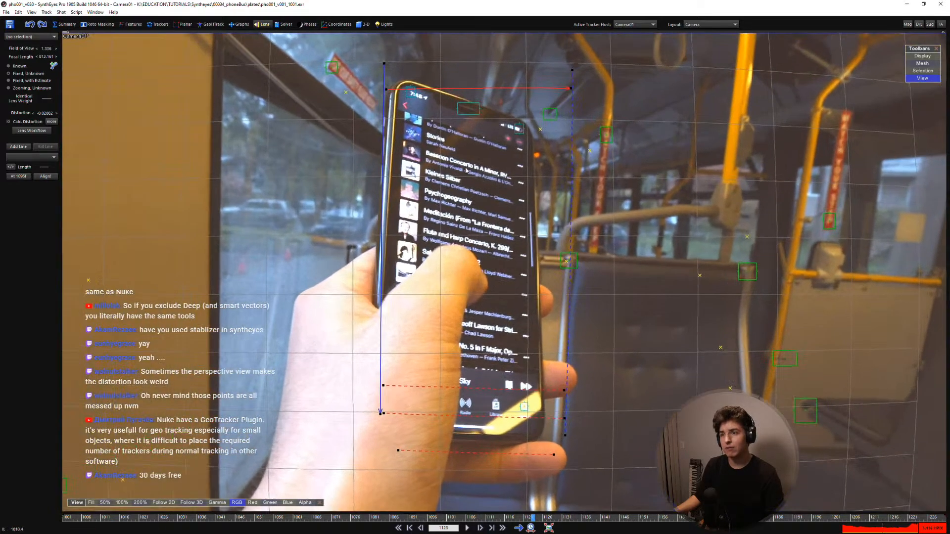
# Step back to frame 1101 and forward to frame 1138 to examine how the phone and hand move against the bus interior
pyautogui.moveTo(478, 299); pyautogui.dragTo(478, 324, button='middle')
pyautogui.press('s')
pyautogui.press('s')
pyautogui.press('s')
pyautogui.press('s')
pyautogui.press('s')
pyautogui.press('s')
pyautogui.press('s')
pyautogui.press('s')
pyautogui.press('s')
pyautogui.press('s')
pyautogui.press('s')
pyautogui.press('s')
pyautogui.press('s')
pyautogui.press('s')
pyautogui.press('s')
pyautogui.press('s')
pyautogui.press('s')
pyautogui.press('s')
pyautogui.press('s')
pyautogui.press('s')
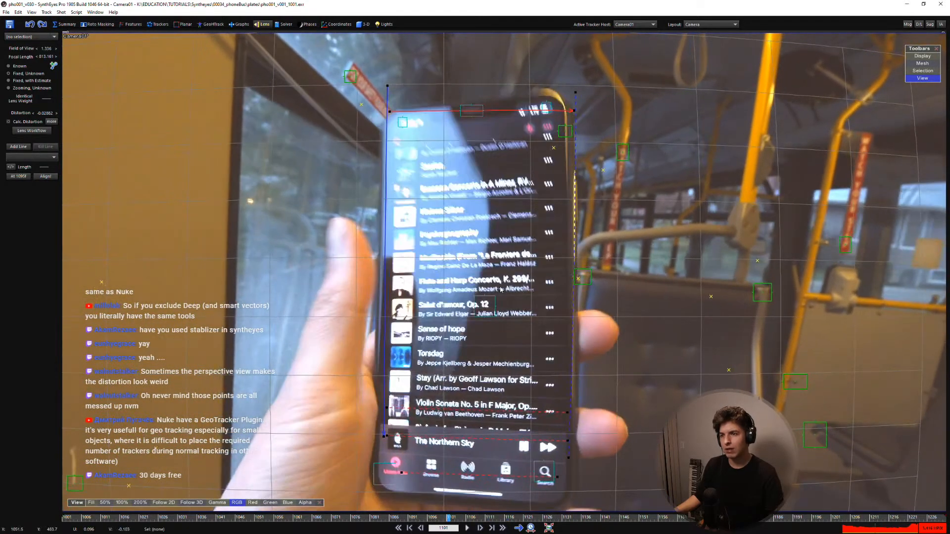
pyautogui.press('d')
pyautogui.press('d')
pyautogui.press('d')
pyautogui.press('d')
pyautogui.press('d')
pyautogui.press('d')
pyautogui.press('d')
pyautogui.press('d')
pyautogui.press('d')
pyautogui.press('d')
pyautogui.press('d')
pyautogui.press('d')
pyautogui.press('d')
pyautogui.press('d')
pyautogui.press('d')
pyautogui.press('d')
pyautogui.press('d')
pyautogui.press('d')
pyautogui.press('d')
pyautogui.press('d')
pyautogui.press('d')
pyautogui.press('d')
pyautogui.press('d')
pyautogui.press('d')
pyautogui.press('d')
pyautogui.press('d')
pyautogui.press('d')
pyautogui.press('d')
pyautogui.press('d')
pyautogui.press('d')
pyautogui.press('d')
pyautogui.press('d')
pyautogui.press('d')
pyautogui.press('d')
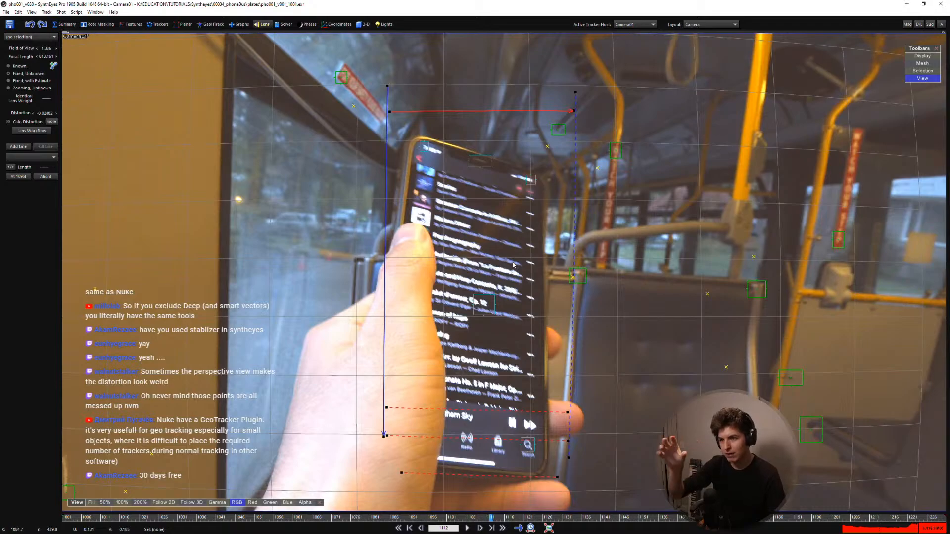
pyautogui.press('d')
pyautogui.press('d')
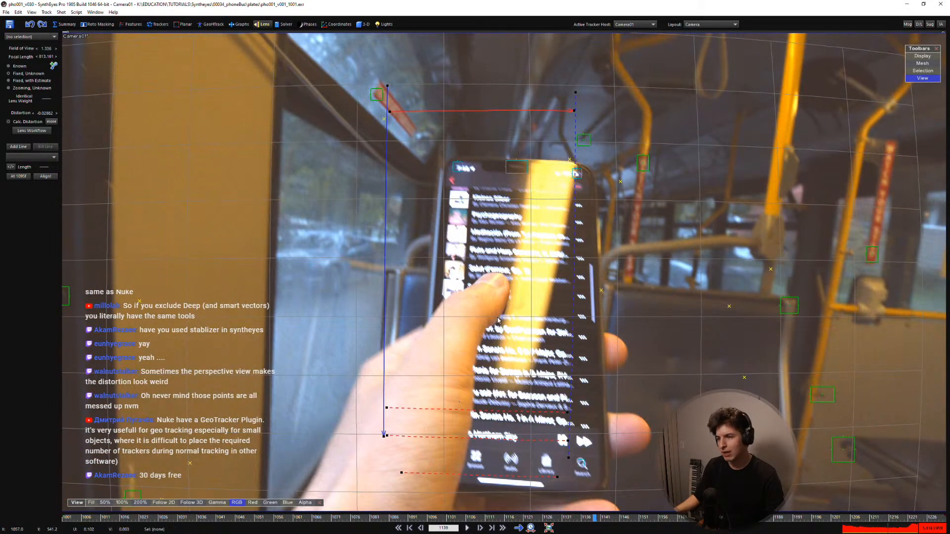
# Step back from frame 1138 to frame 1106 to examine the phone and hand against the lens alignment lines
pyautogui.press('s')
pyautogui.press('s')
pyautogui.press('s')
pyautogui.press('s')
pyautogui.press('s')
pyautogui.press('s')
pyautogui.press('s')
pyautogui.press('s')
pyautogui.press('s')
pyautogui.press('s')
pyautogui.press('s')
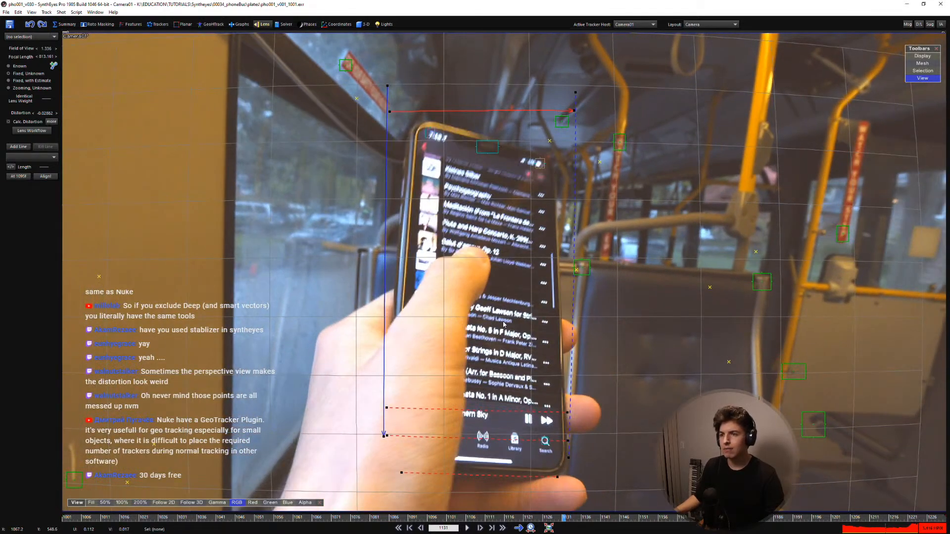
pyautogui.press('s')
pyautogui.press('s')
pyautogui.press('s')
pyautogui.press('s')
pyautogui.press('s')
pyautogui.press('s')
pyautogui.press('s')
pyautogui.press('s')
pyautogui.press('s')
pyautogui.press('s')
pyautogui.press('s')
pyautogui.press('s')
pyautogui.press('s')
pyautogui.press('s')
pyautogui.press('s')
pyautogui.press('s')
pyautogui.press('s')
pyautogui.press('s')
pyautogui.press('s')
pyautogui.press('s')
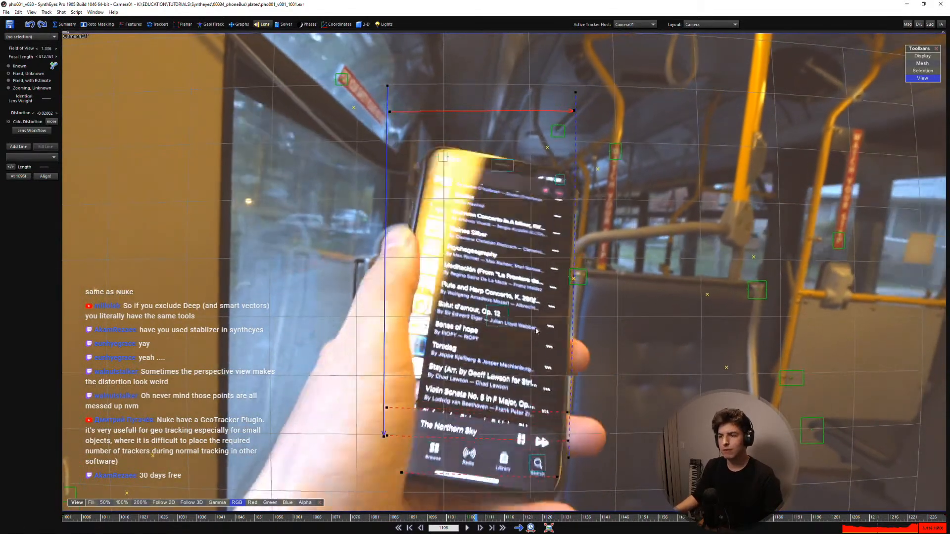
# Step forward and back between frames 1106 and 1126 to compare the phone's position with the bus interior
pyautogui.press('d')
pyautogui.press('d')
pyautogui.press('d')
pyautogui.press('d')
pyautogui.press('d')
pyautogui.press('d')
pyautogui.press('d')
pyautogui.press('d')
pyautogui.press('d')
pyautogui.press('d')
pyautogui.press('d')
pyautogui.press('d')
pyautogui.press('d')
pyautogui.press('d')
pyautogui.press('d')
pyautogui.press('d')
pyautogui.press('d')
pyautogui.press('d')
pyautogui.press('d')
pyautogui.press('d')
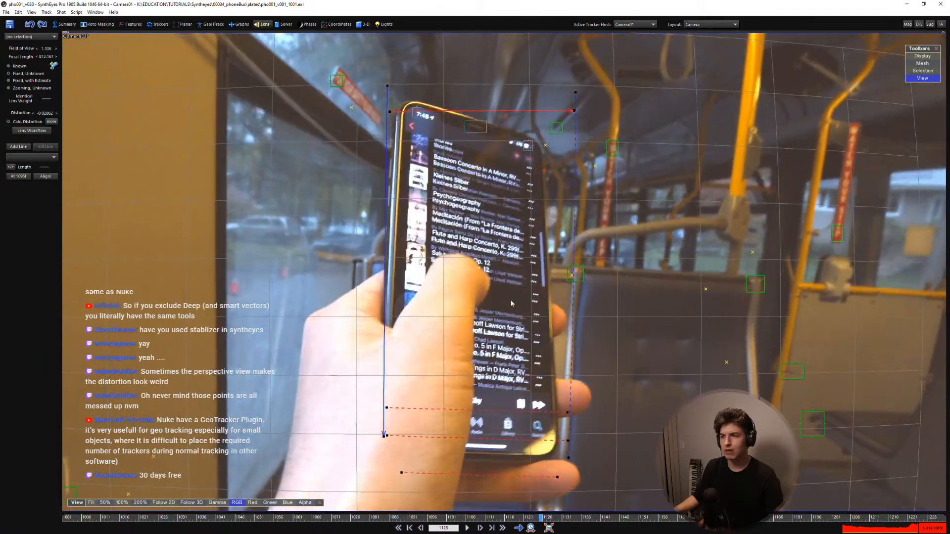
pyautogui.press('s')
pyautogui.press('s')
pyautogui.press('s')
pyautogui.press('s')
pyautogui.press('s')
pyautogui.press('s')
pyautogui.press('s')
pyautogui.press('s')
pyautogui.press('s')
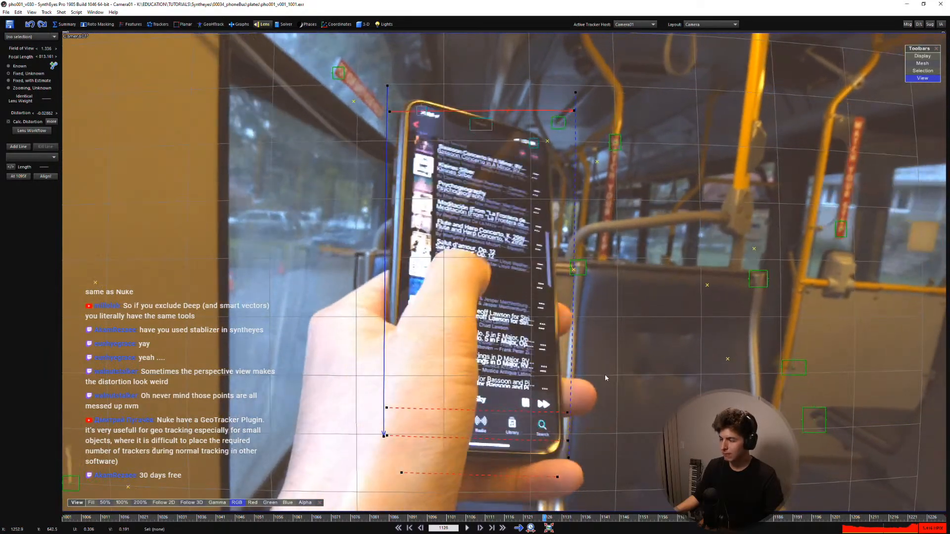
# Delete the lens alignment lines drawn around the phone at frame 1143 and go to frame 1064
pyautogui.moveTo(545, 519)
pyautogui.mouseDown()
pyautogui.moveTo(625, 513)
pyautogui.moveTo(594, 511)
pyautogui.moveTo(610, 509)
pyautogui.mouseUp()
pyautogui.scroll(-2, 633, 340)
pyautogui.moveTo(636, 340); pyautogui.dragTo(615, 288, button='middle')
pyautogui.press('d')
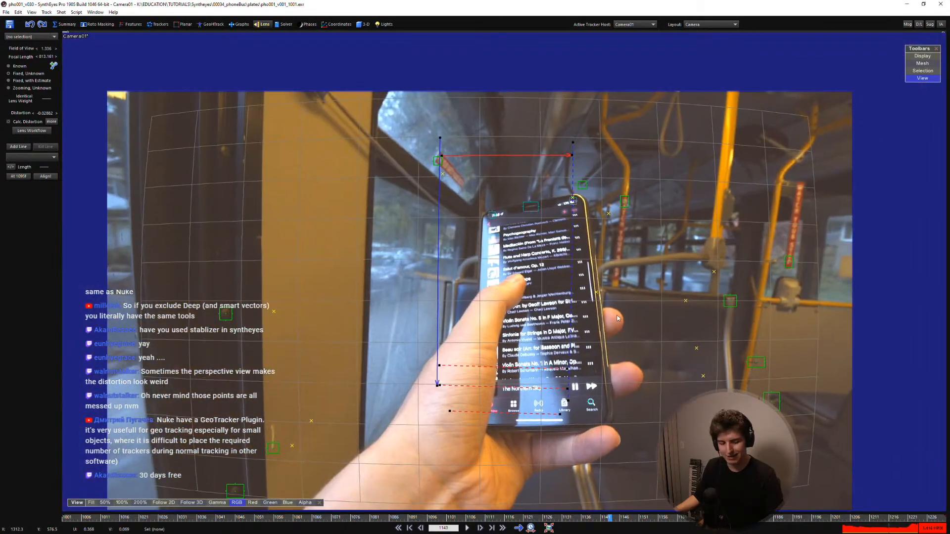
pyautogui.press('s')
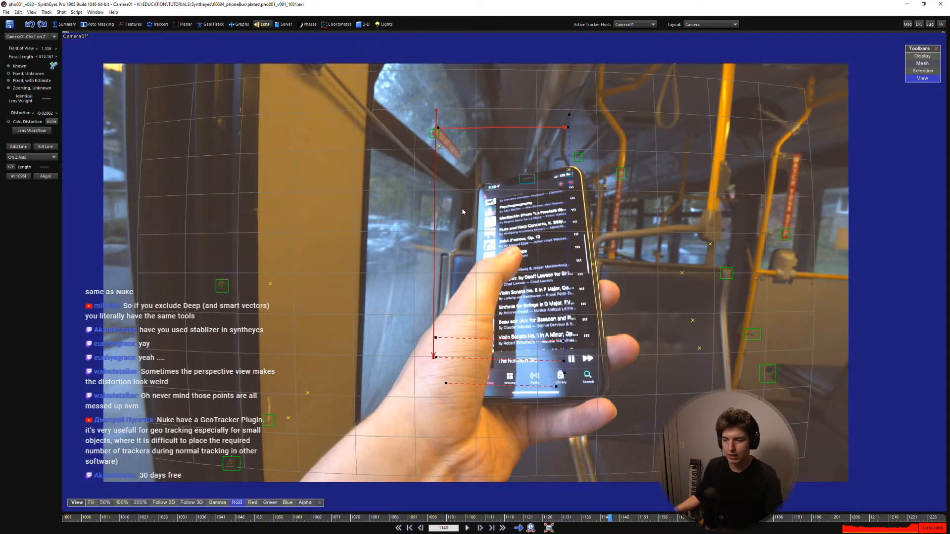
pyautogui.click(496, 133)
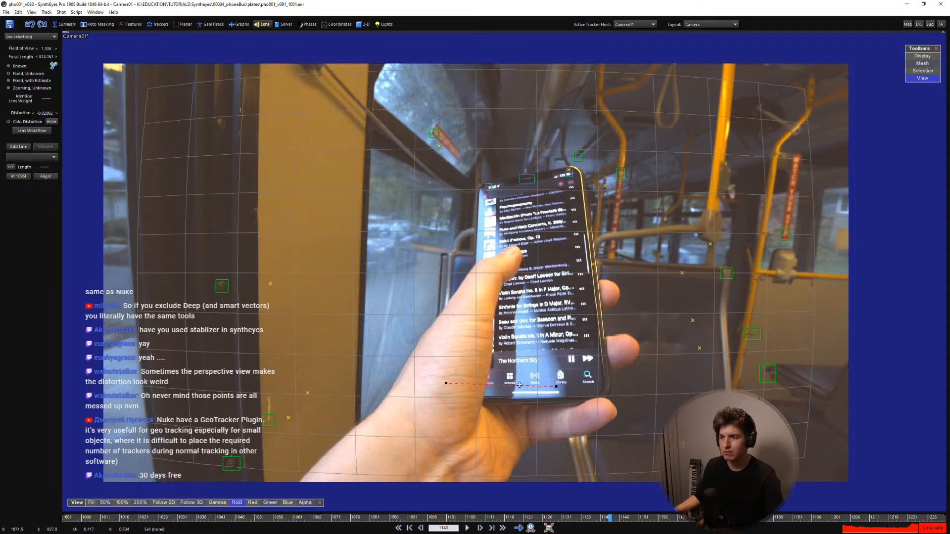
pyautogui.moveTo(378, 333); pyautogui.dragTo(338, 342, button='middle')
pyautogui.moveTo(342, 516); pyautogui.dragTo(305, 453)
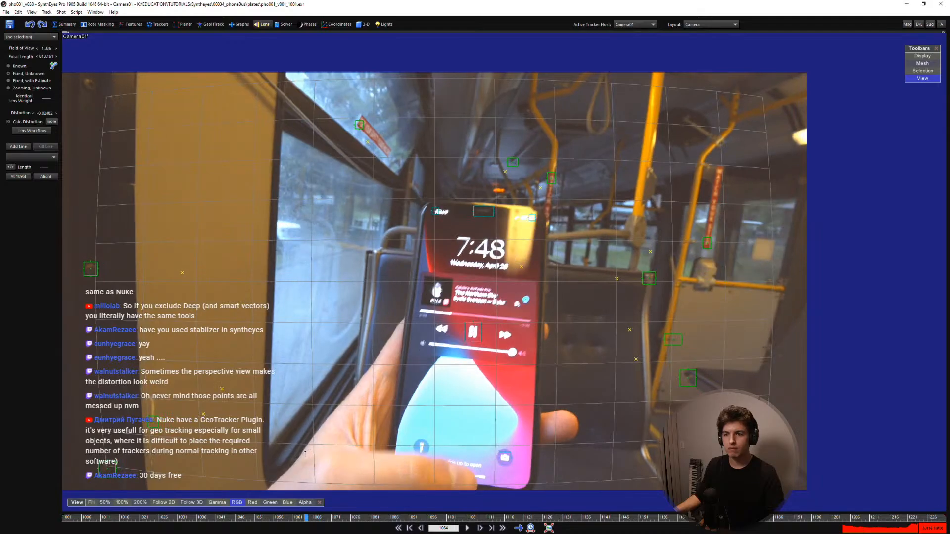